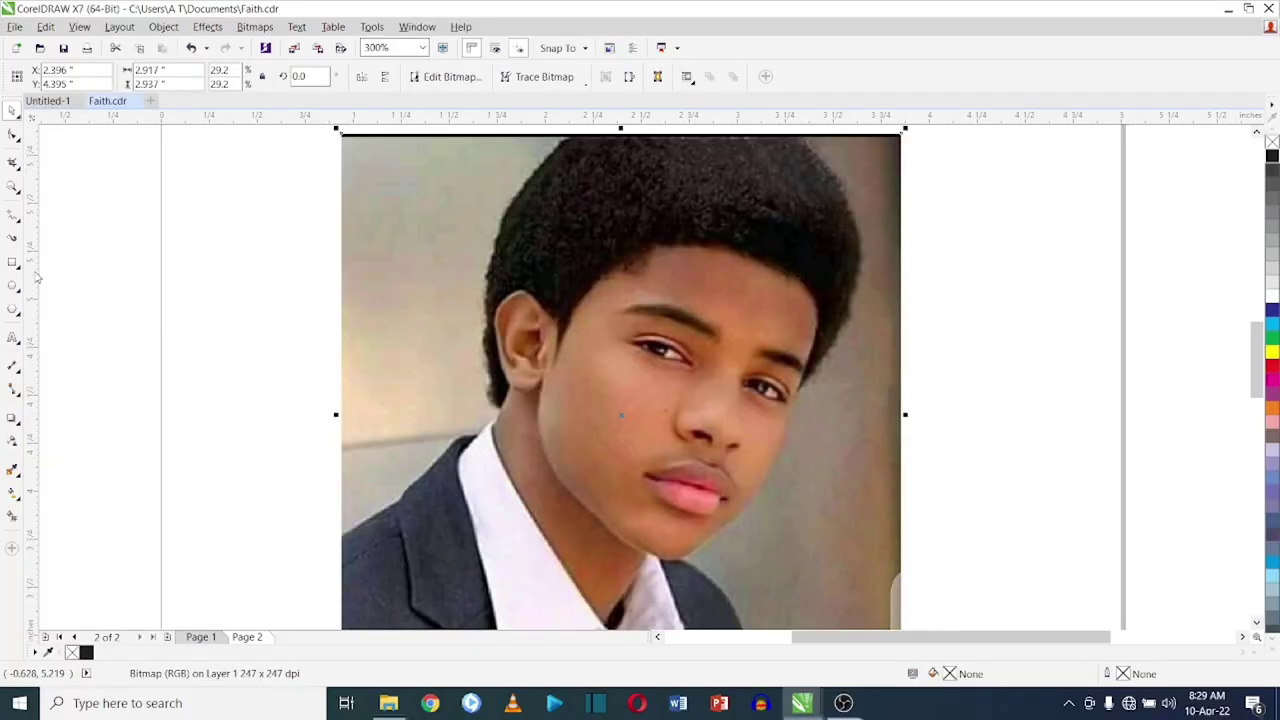
- Draw a closed freehand curve over the photo's hair, from the ear over the crown and back
left_click(12, 214)
left_click(60, 210)
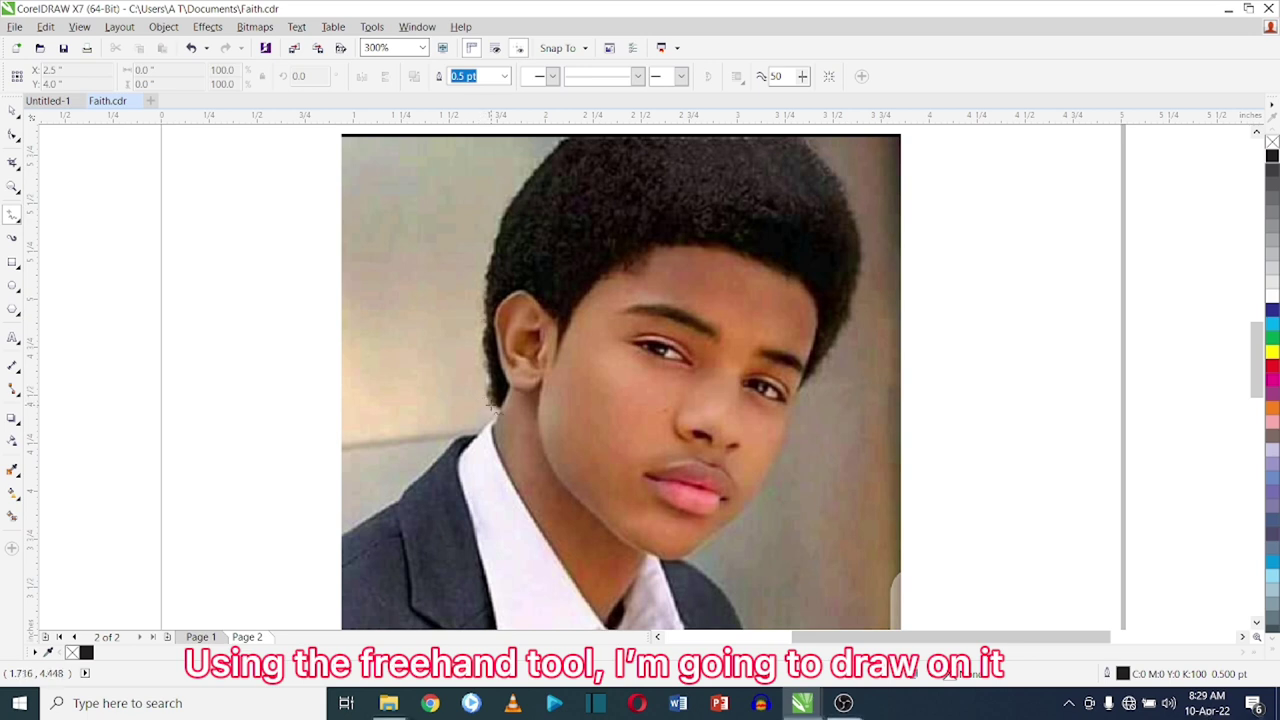
left_click_drag(488, 390, 508, 188)
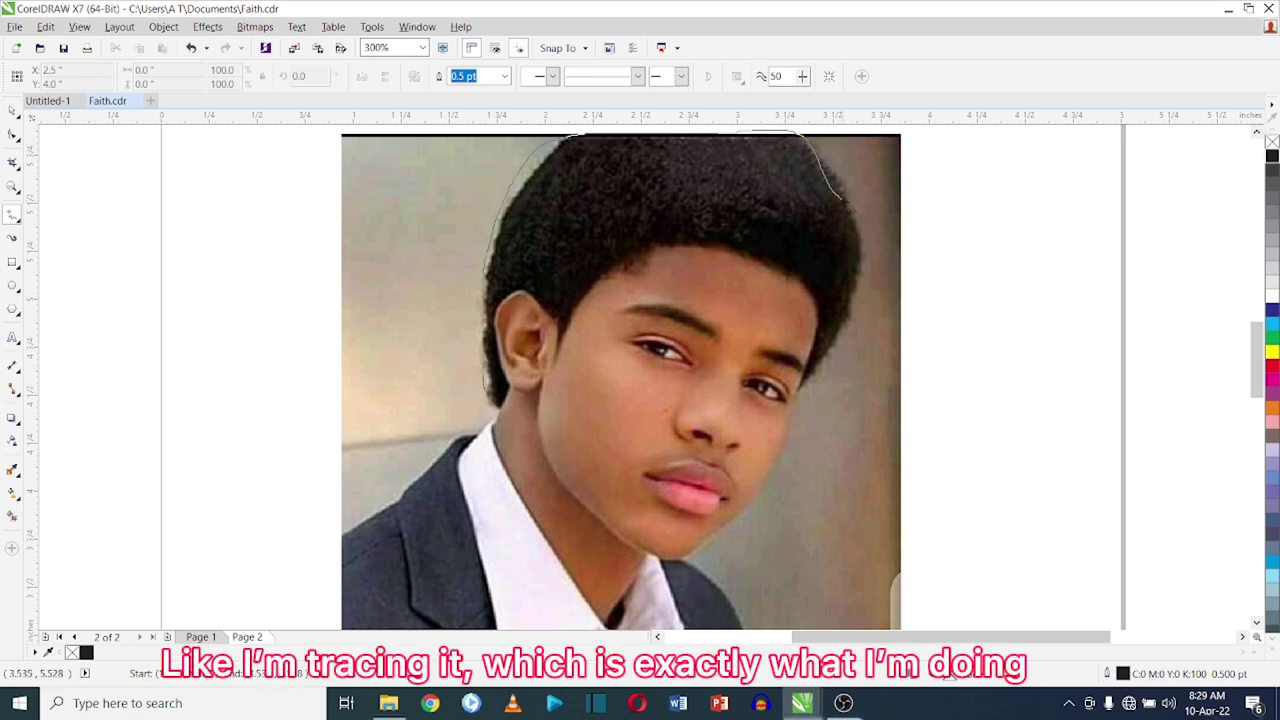
left_click_drag(870, 280, 828, 380)
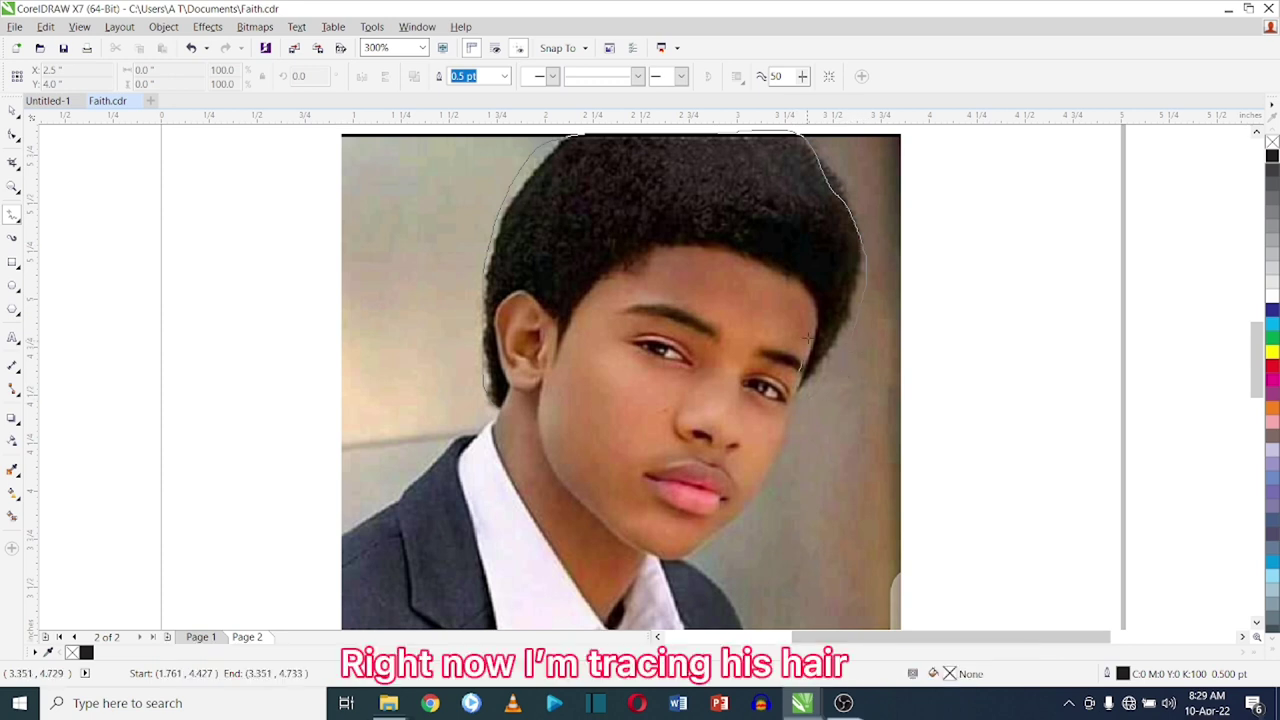
left_click_drag(655, 247, 580, 325)
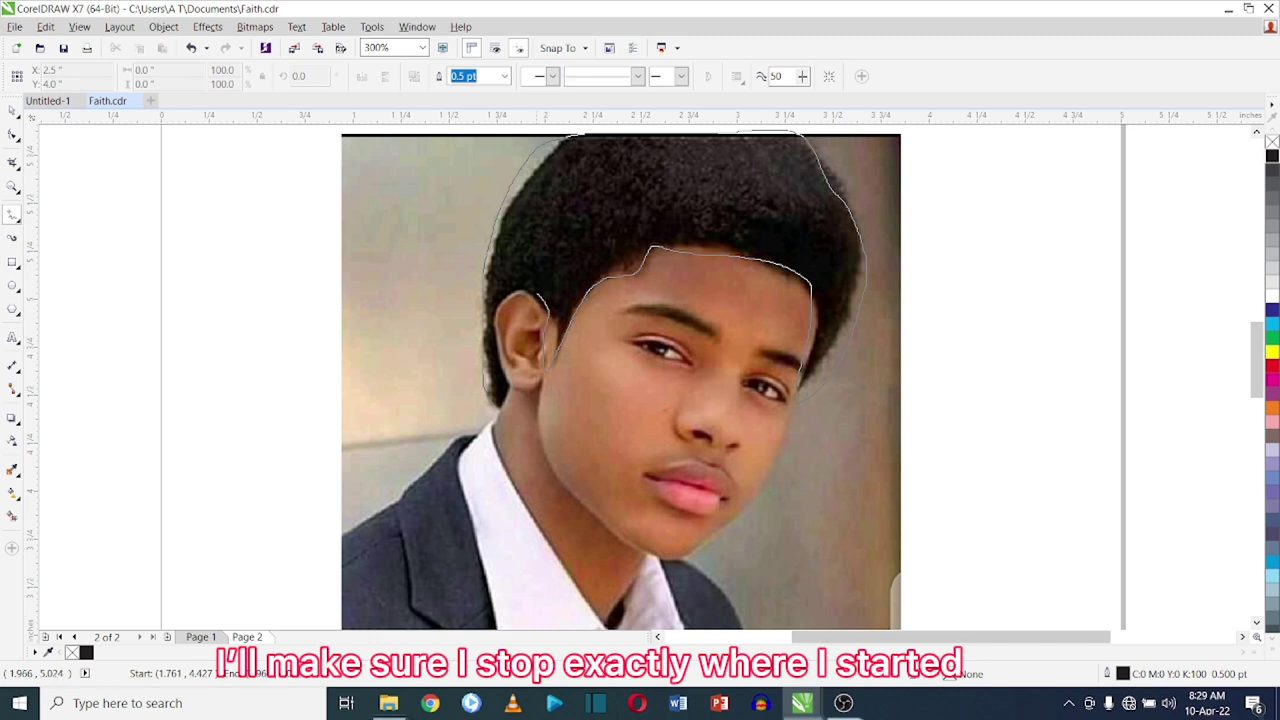
left_click_drag(505, 338, 500, 320)
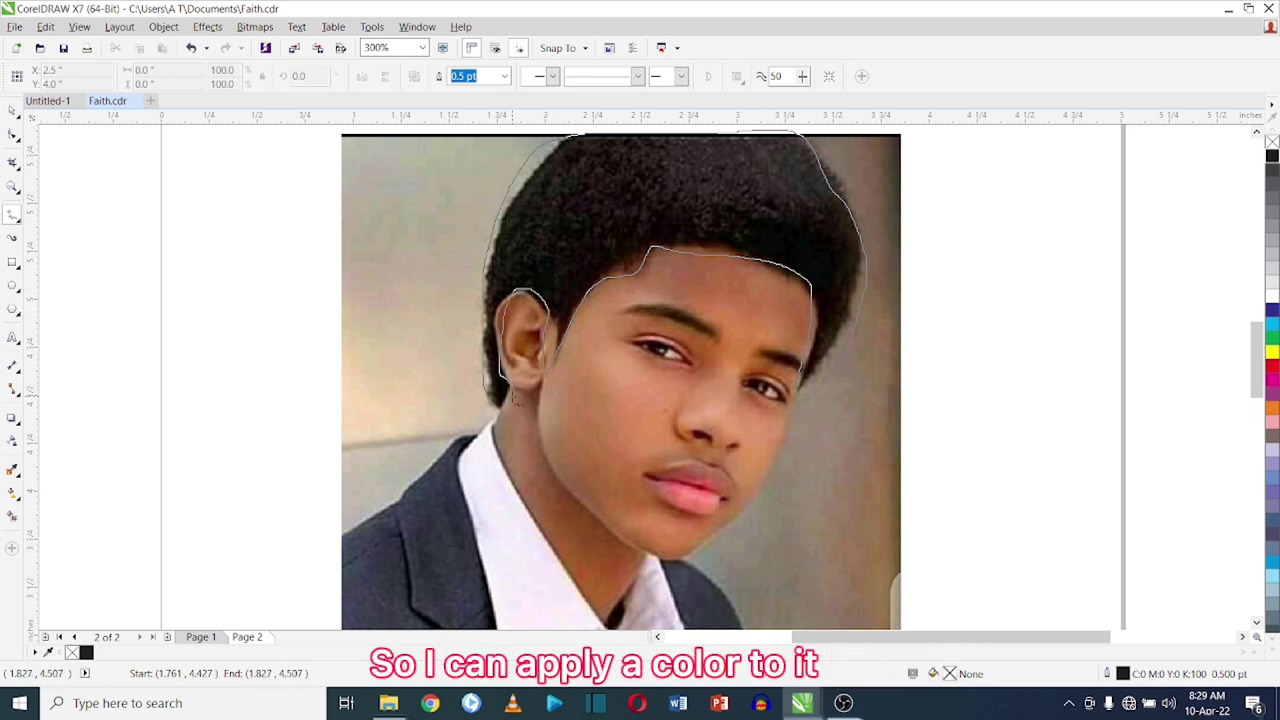
left_click_drag(497, 408, 498, 404)
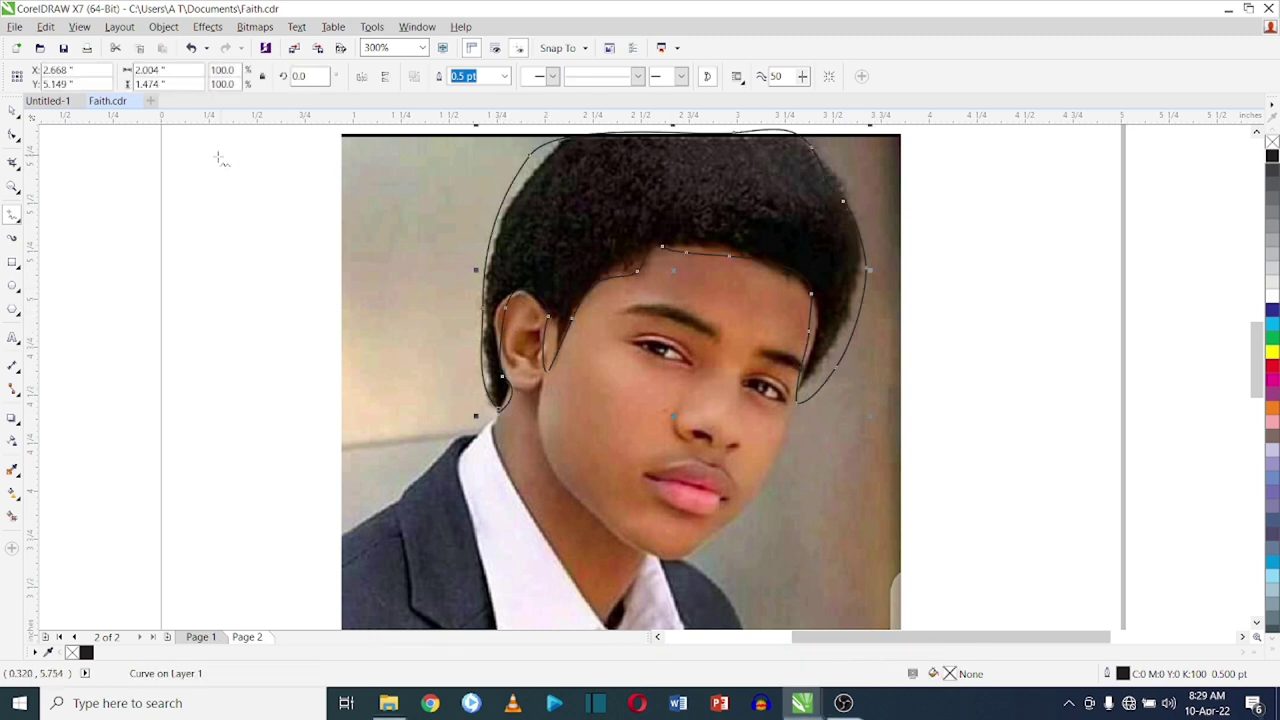
left_click(13, 138)
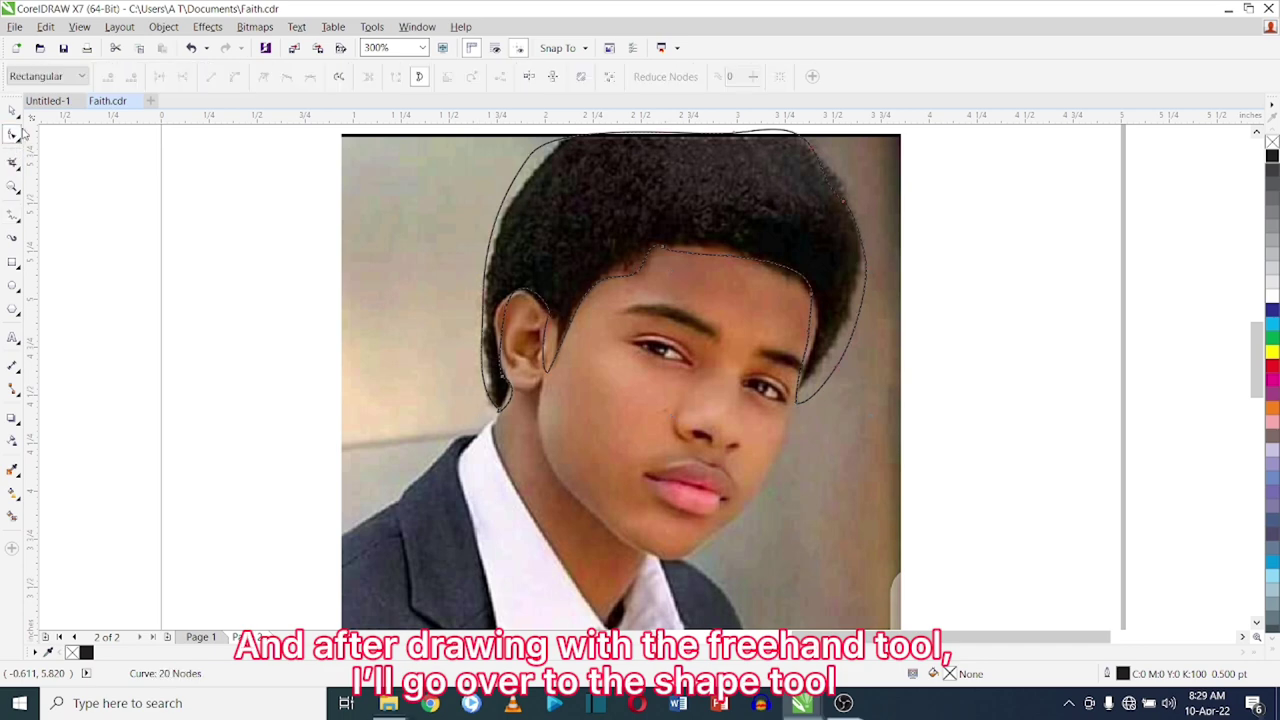
- Zoom in and rebuild the outline's bottom tip, pulling it up along the hair edge
scroll(500, 416, "up", 2)
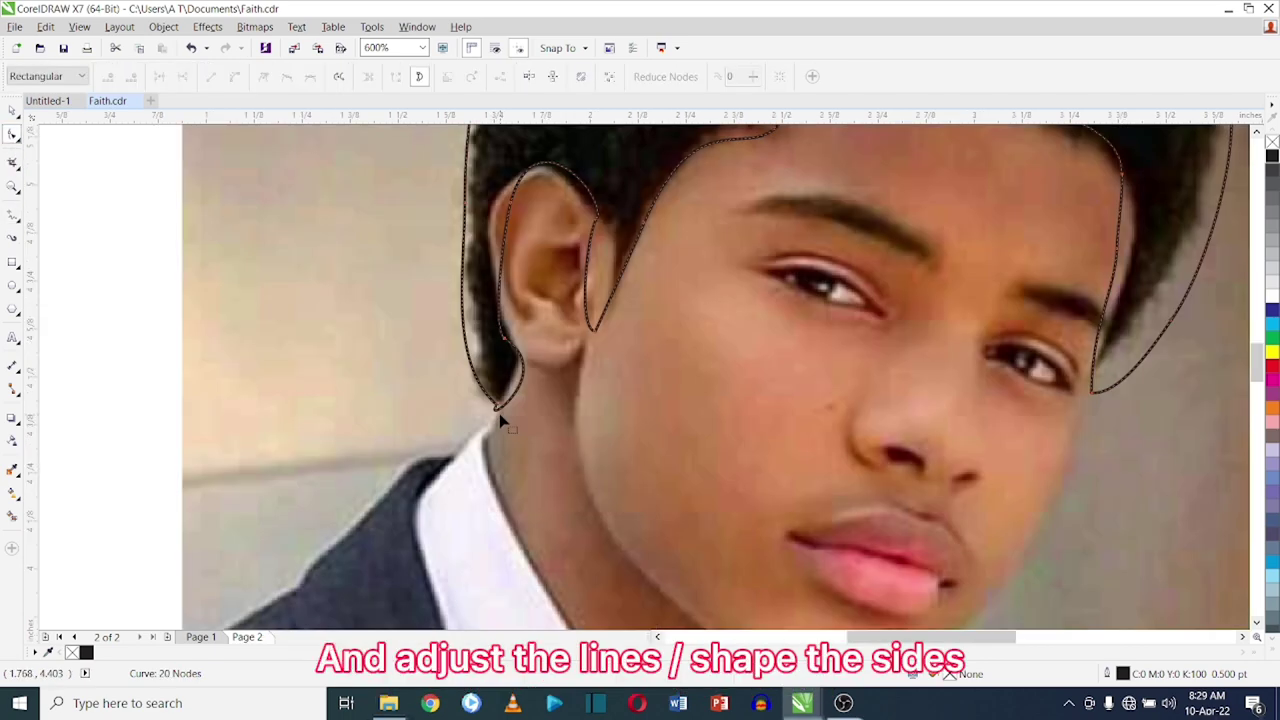
scroll(500, 418, "up", 2)
left_click(503, 408)
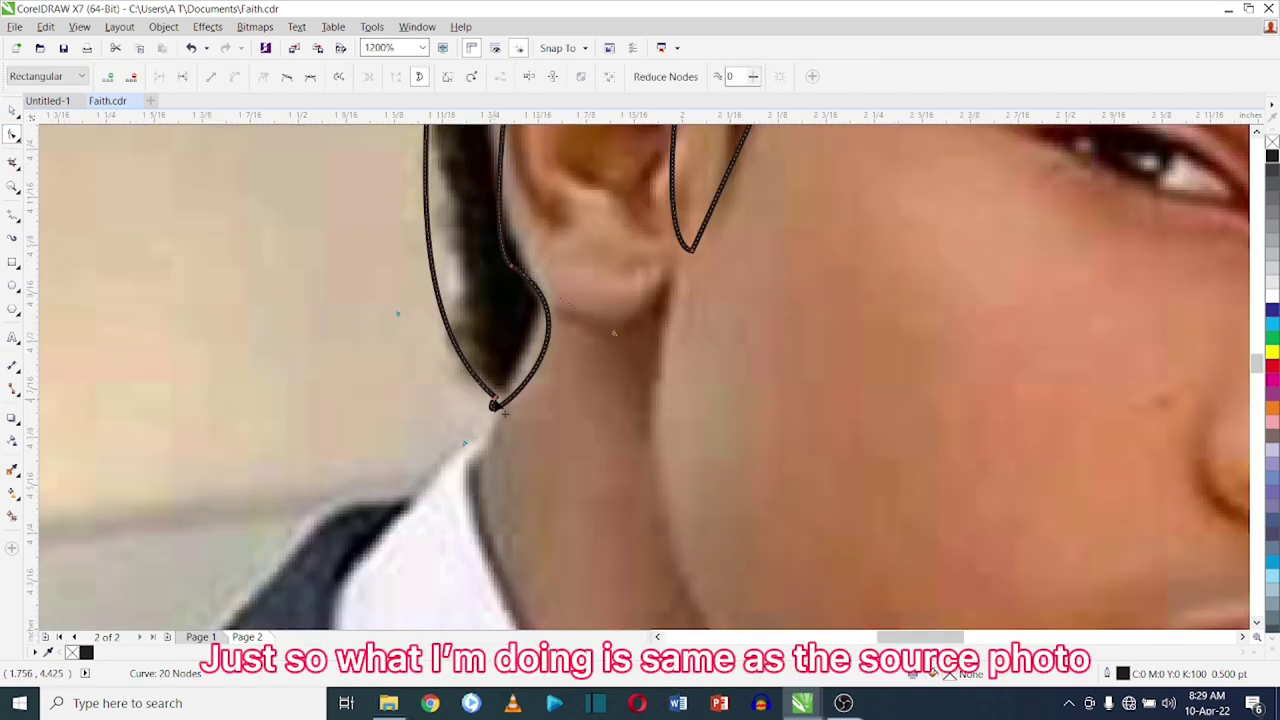
key("Delete")
double_click(508, 410)
mouse_move(508, 410)
left_mouse_down()
mouse_move(527, 372)
mouse_move(511, 359)
left_mouse_up()
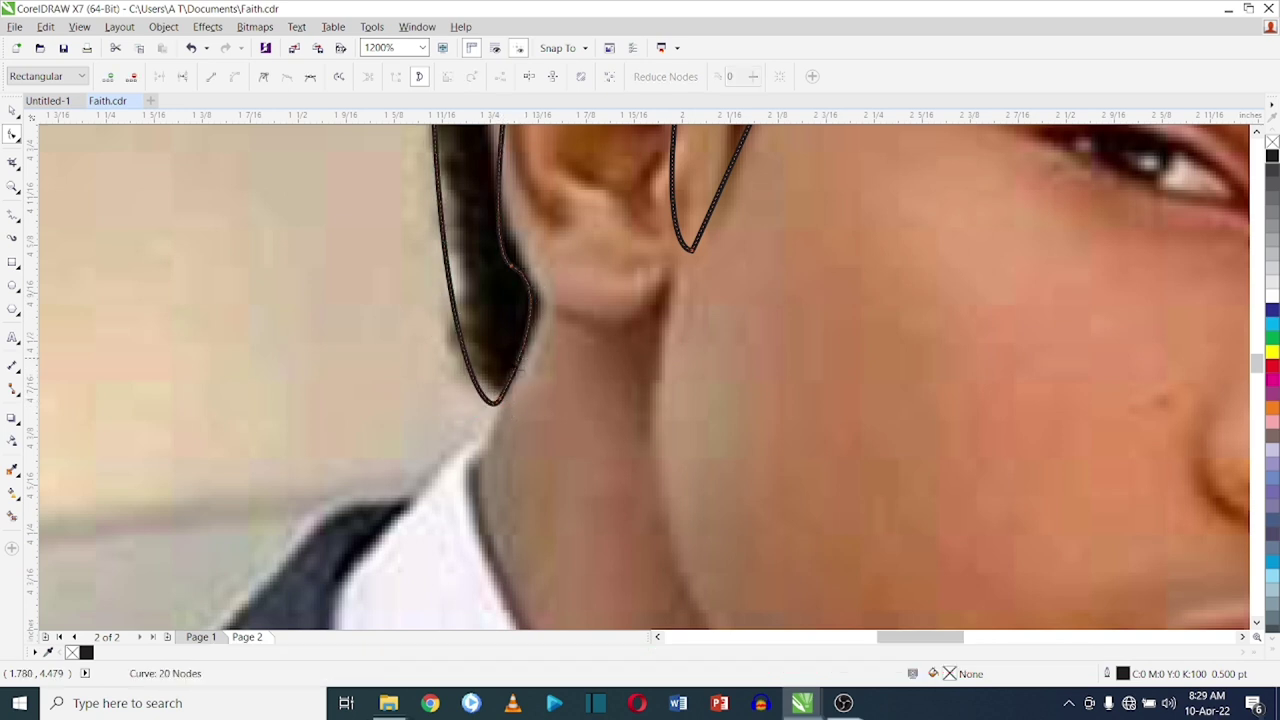
left_click_drag(490, 406, 503, 392)
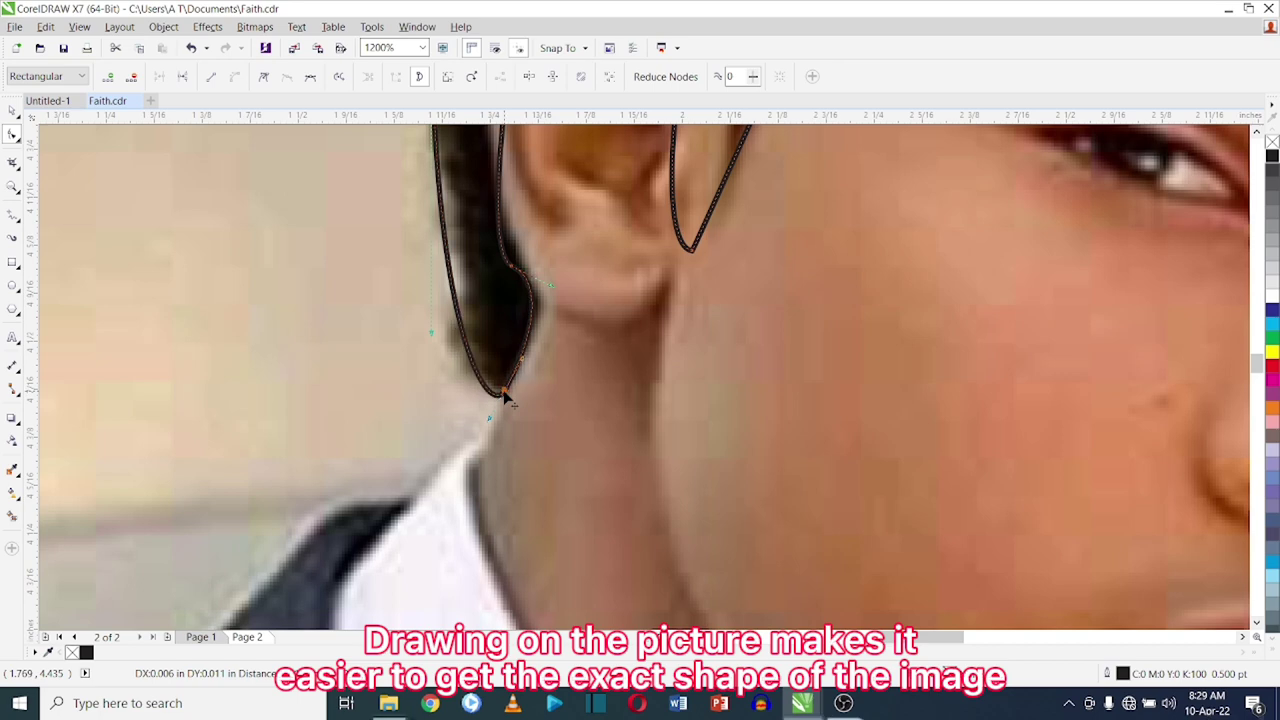
- Add nodes along the outline beside the ear and move them onto the hair edge
double_click(530, 295)
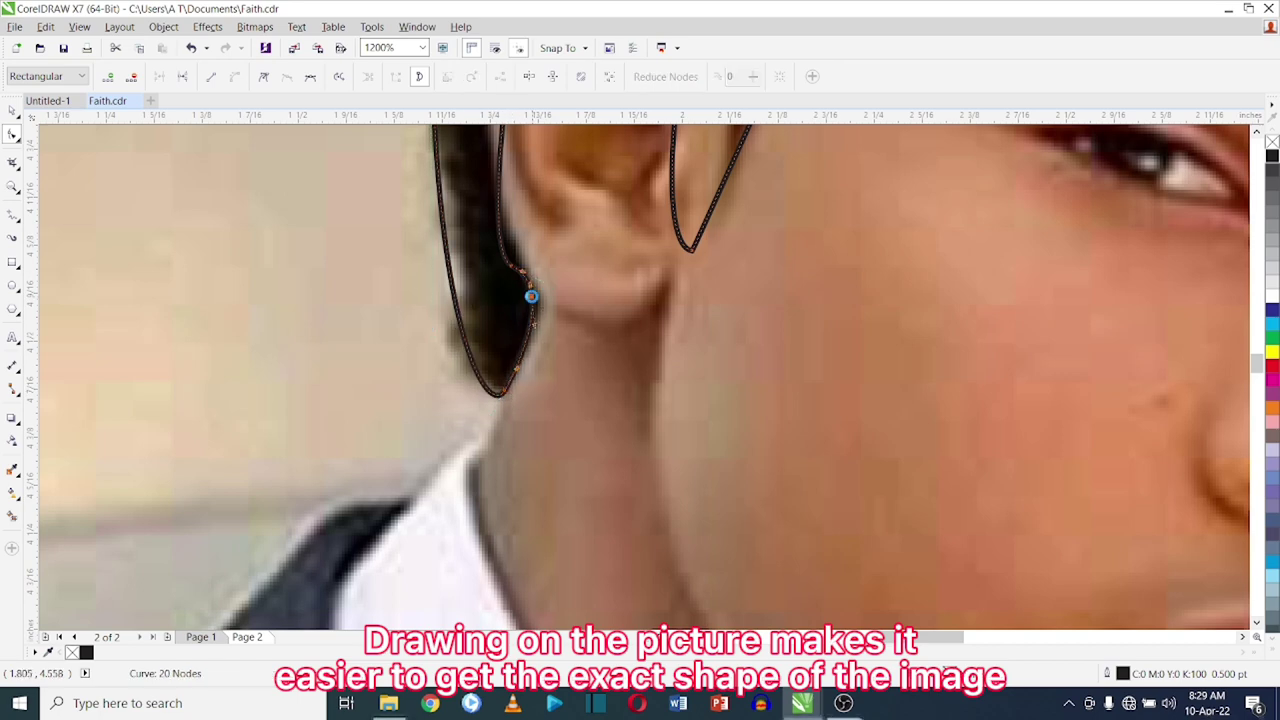
double_click(511, 265)
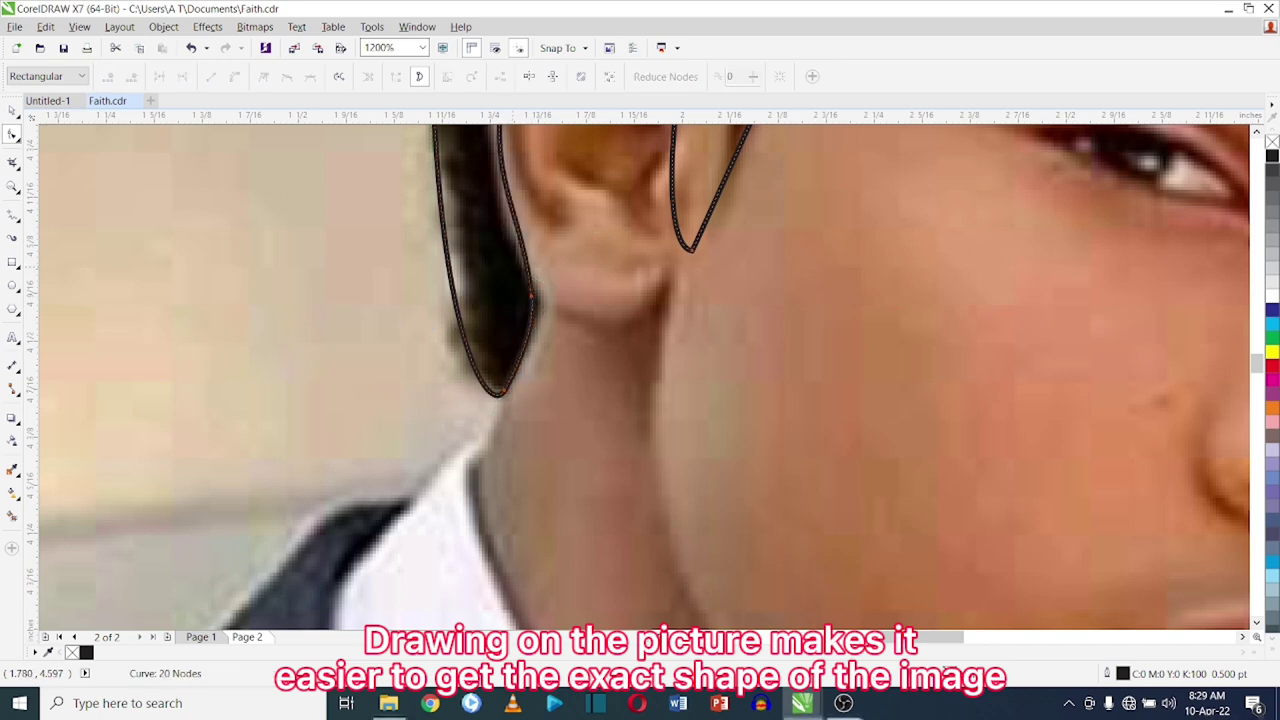
scroll(511, 262, "down", 1)
double_click(519, 252)
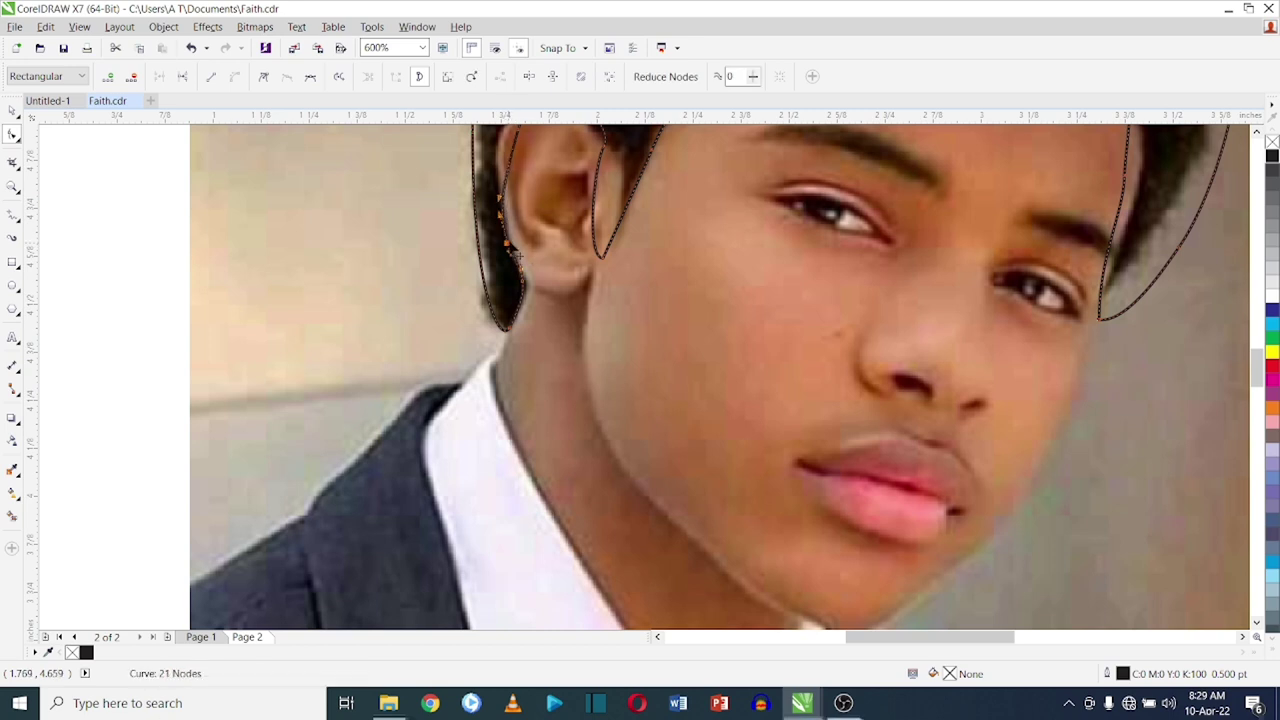
double_click(506, 200)
left_click_drag(503, 188, 500, 200)
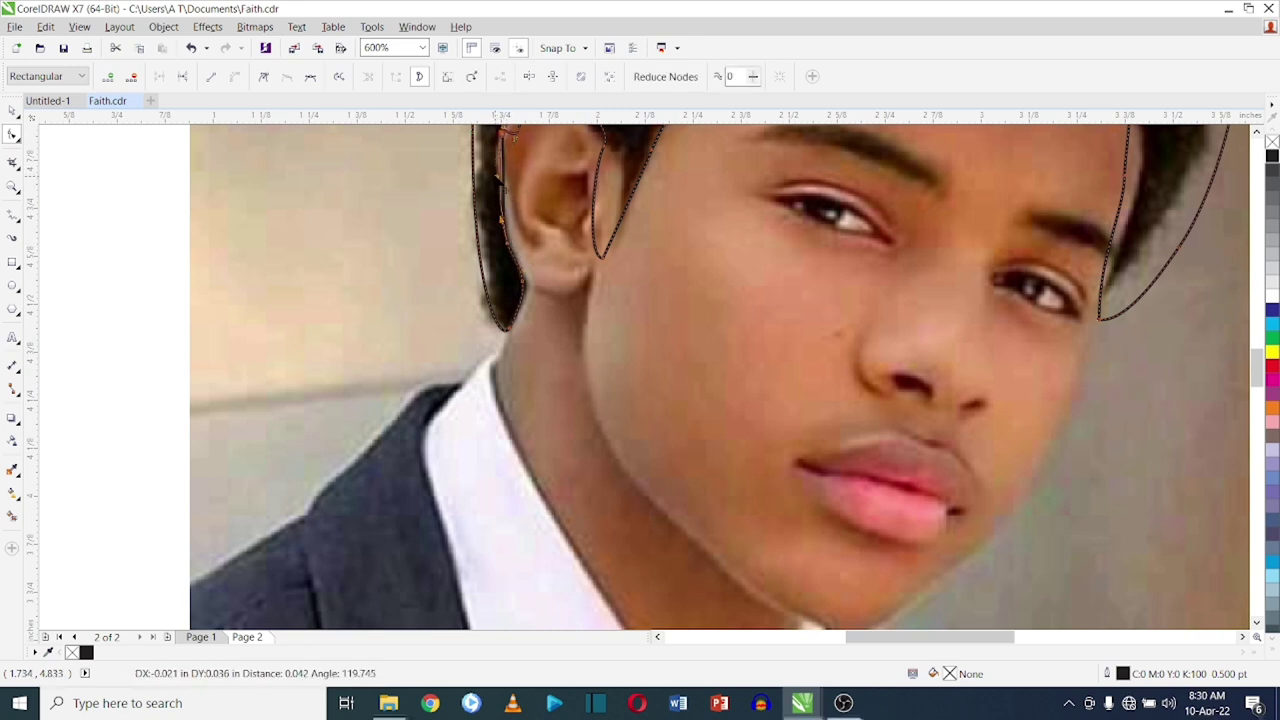
scroll(500, 215, "up", 2)
scroll(500, 215, "down", 3)
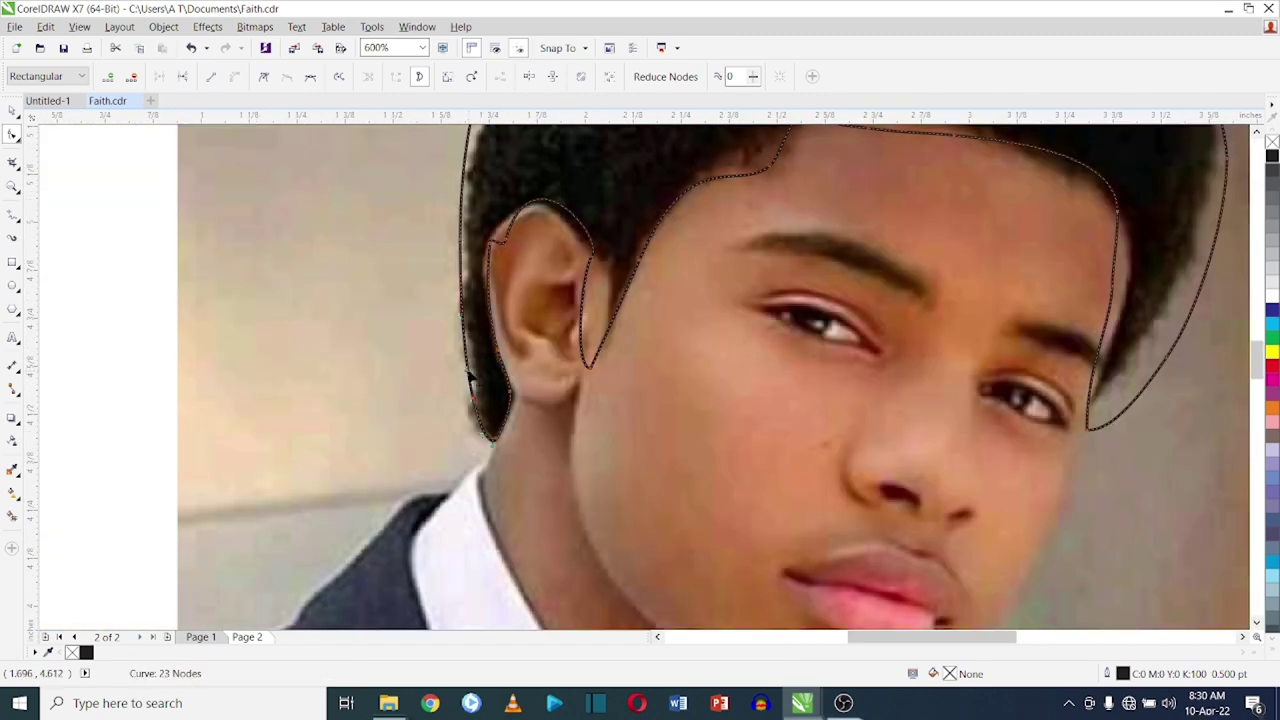
- Reshape the outline's left edge inward beside the ear and add a node there
left_click_drag(469, 378, 463, 320)
left_click_drag(463, 232, 470, 252)
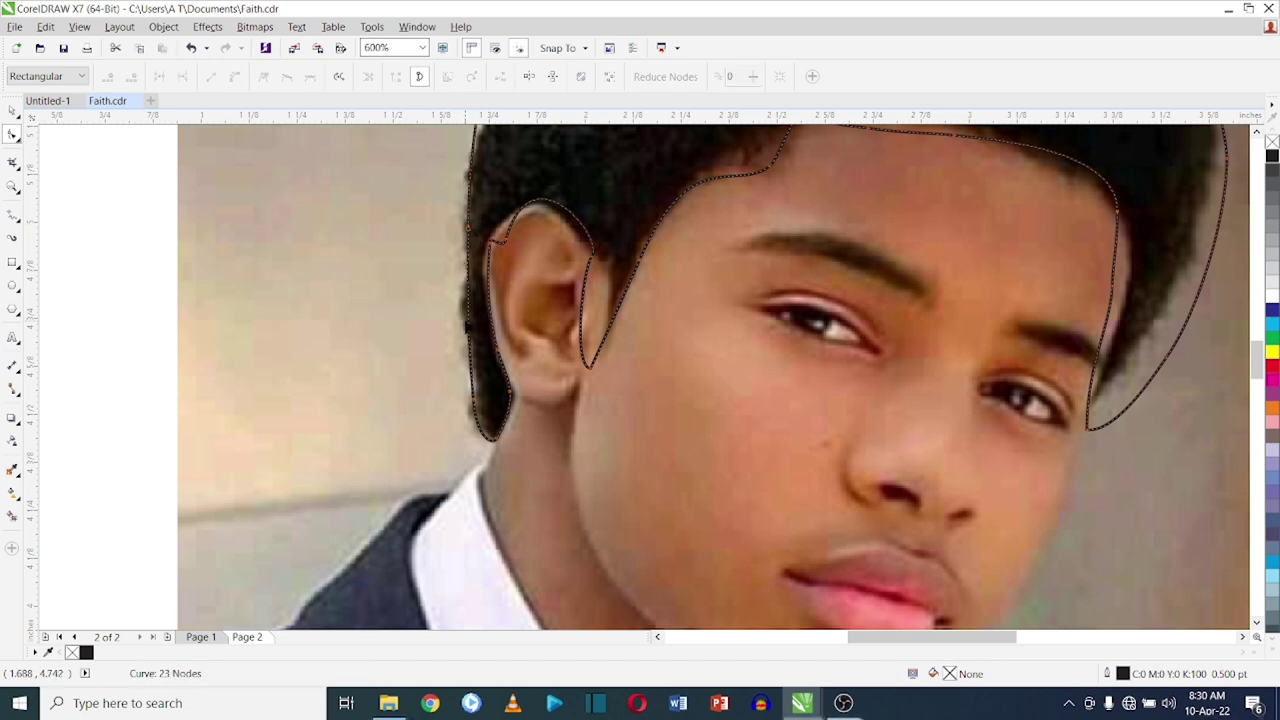
double_click(492, 239)
scroll(492, 239, "down", 3)
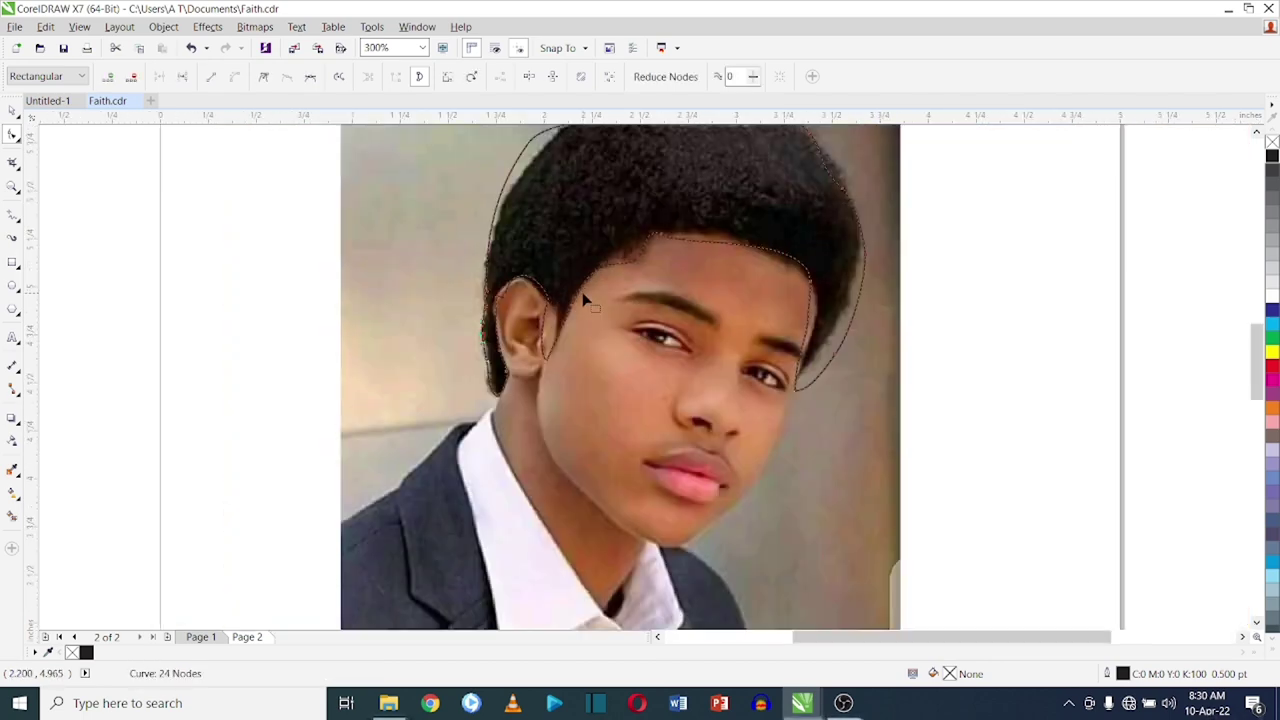
- Round the hair outline over the top of the ear, removing its sharp corner node
scroll(470, 293, "up", 3)
scroll(470, 293, "up", 1)
left_click_drag(336, 366, 345, 352)
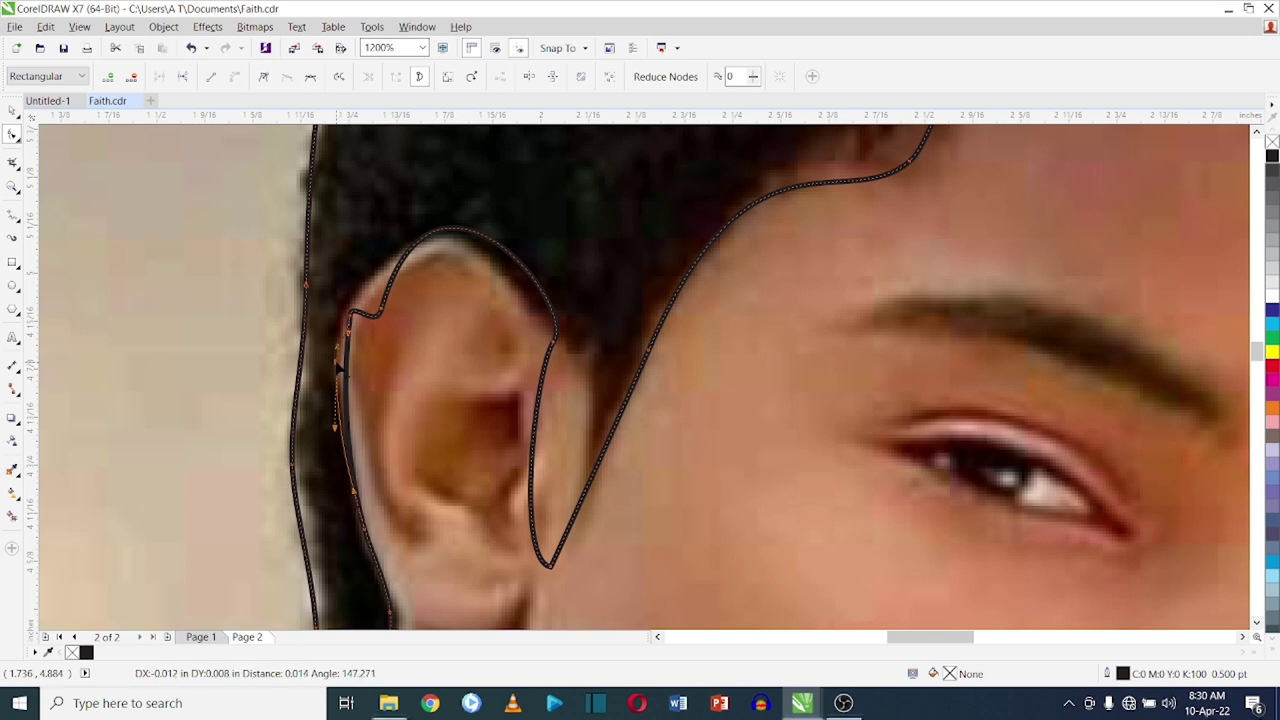
double_click(368, 316)
left_click_drag(458, 257, 452, 238)
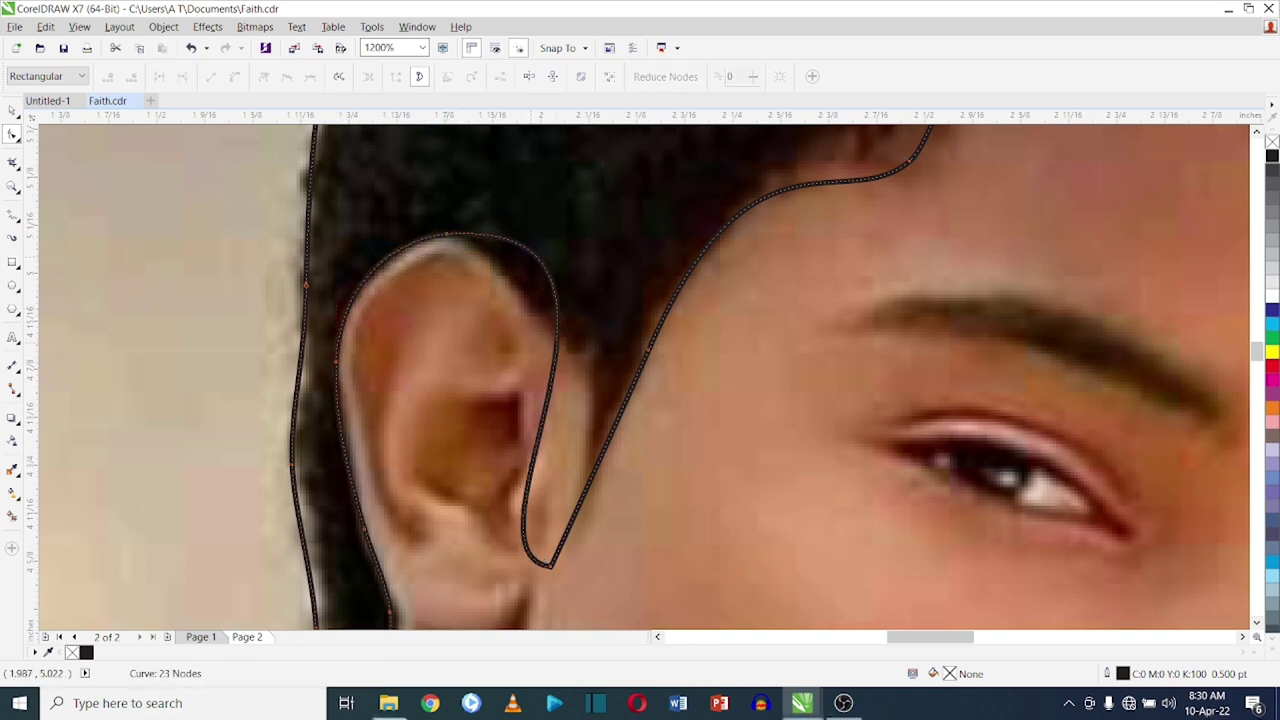
left_click_drag(534, 255, 543, 334)
left_click_drag(444, 235, 468, 244)
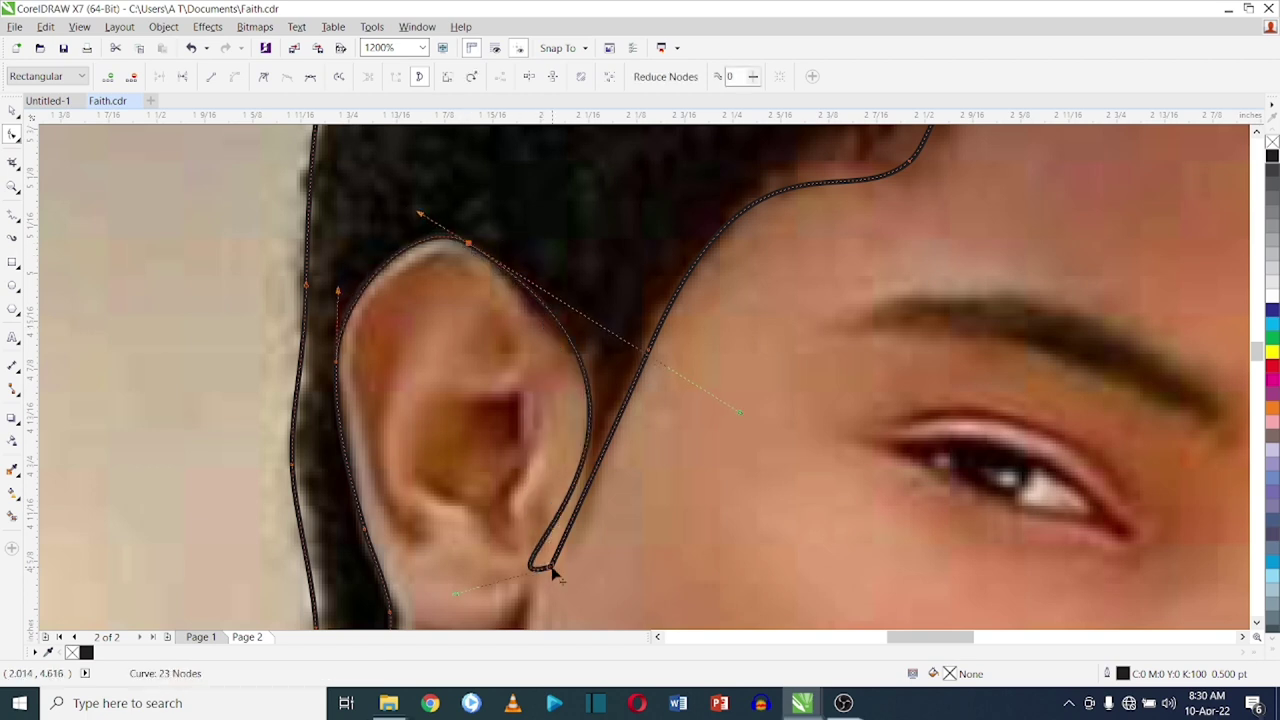
key("Delete")
- Fit the lower and back parts of the ear curve, adding nodes along it
mouse_move(559, 576)
left_mouse_down()
mouse_move(590, 533)
mouse_move(582, 522)
left_mouse_up()
left_click_drag(523, 374, 556, 366)
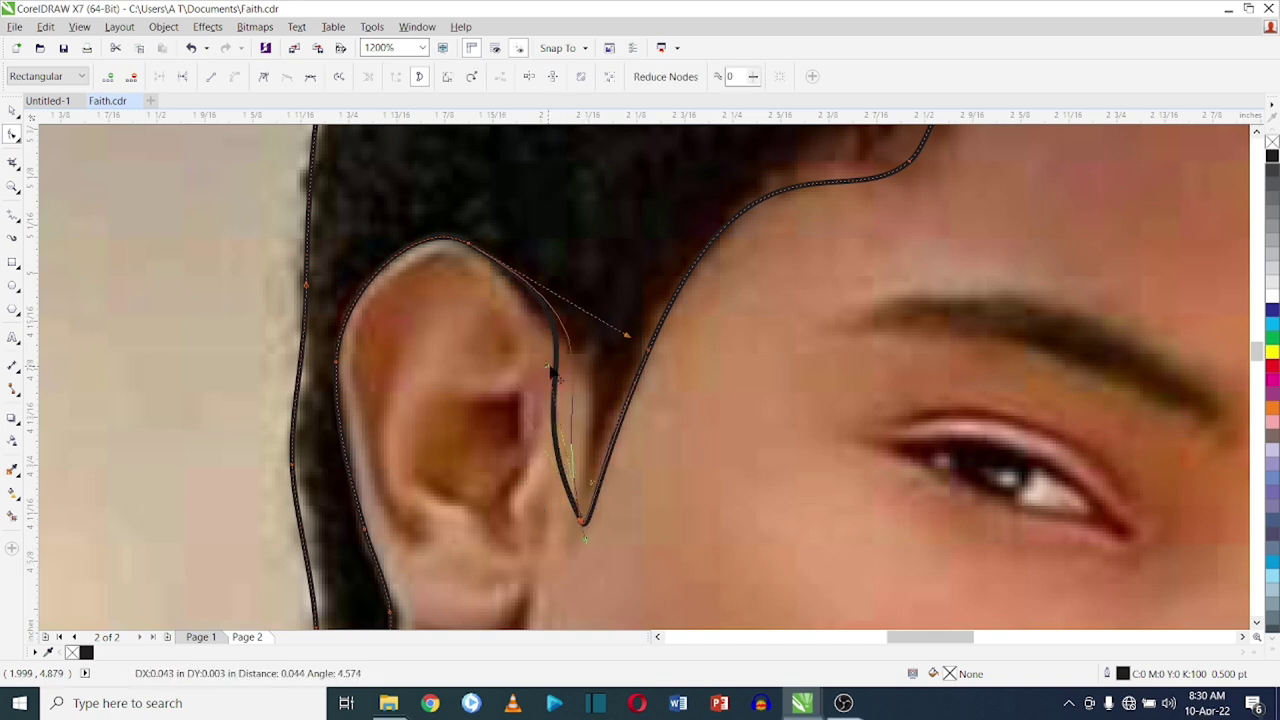
double_click(575, 338)
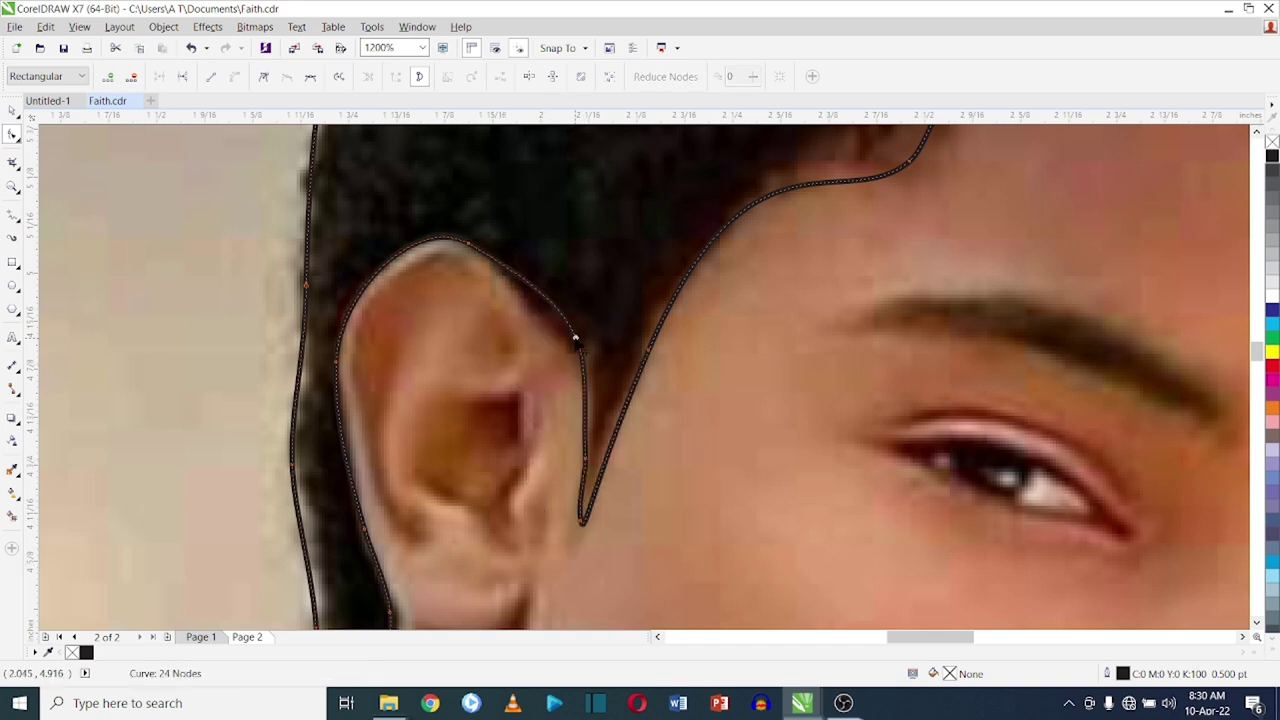
left_click_drag(560, 314, 557, 332)
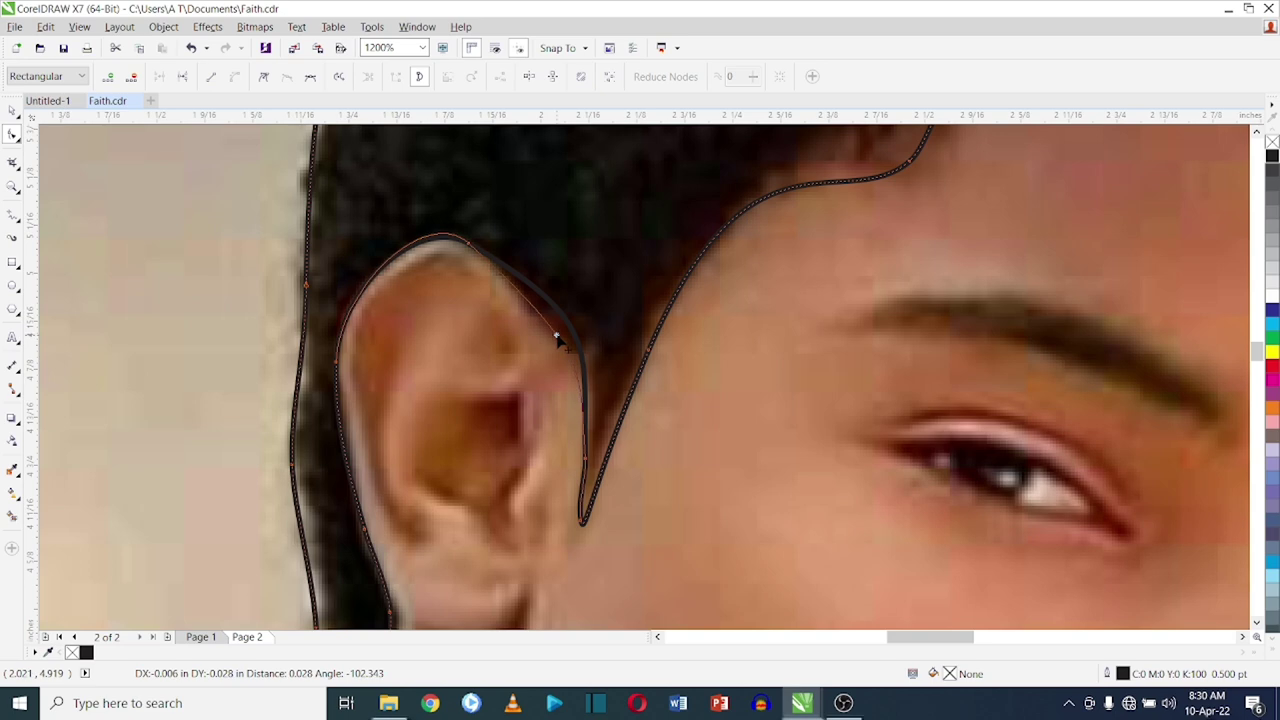
double_click(437, 243)
double_click(585, 470)
left_click_drag(586, 470, 588, 472)
- Smooth the back of the ear curve by swapping nodes and reshaping below them
scroll(587, 470, "up", 3)
double_click(580, 413)
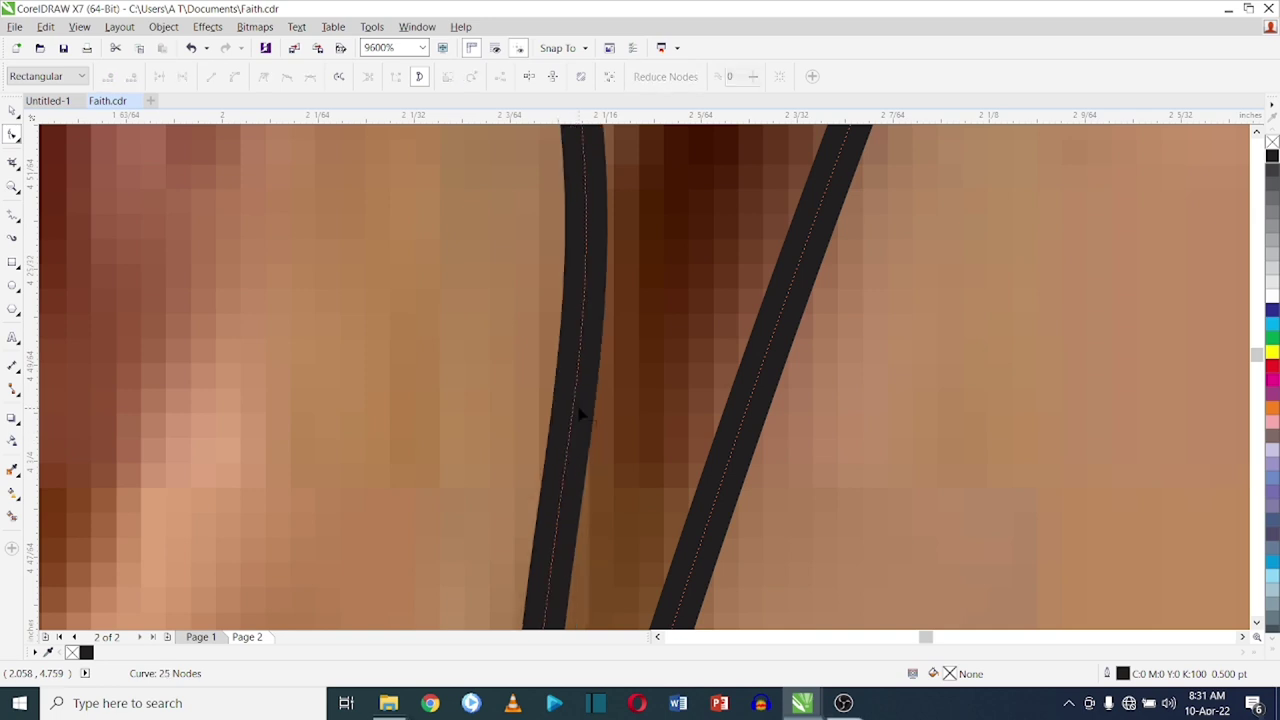
scroll(581, 414, "down", 3)
double_click(557, 301)
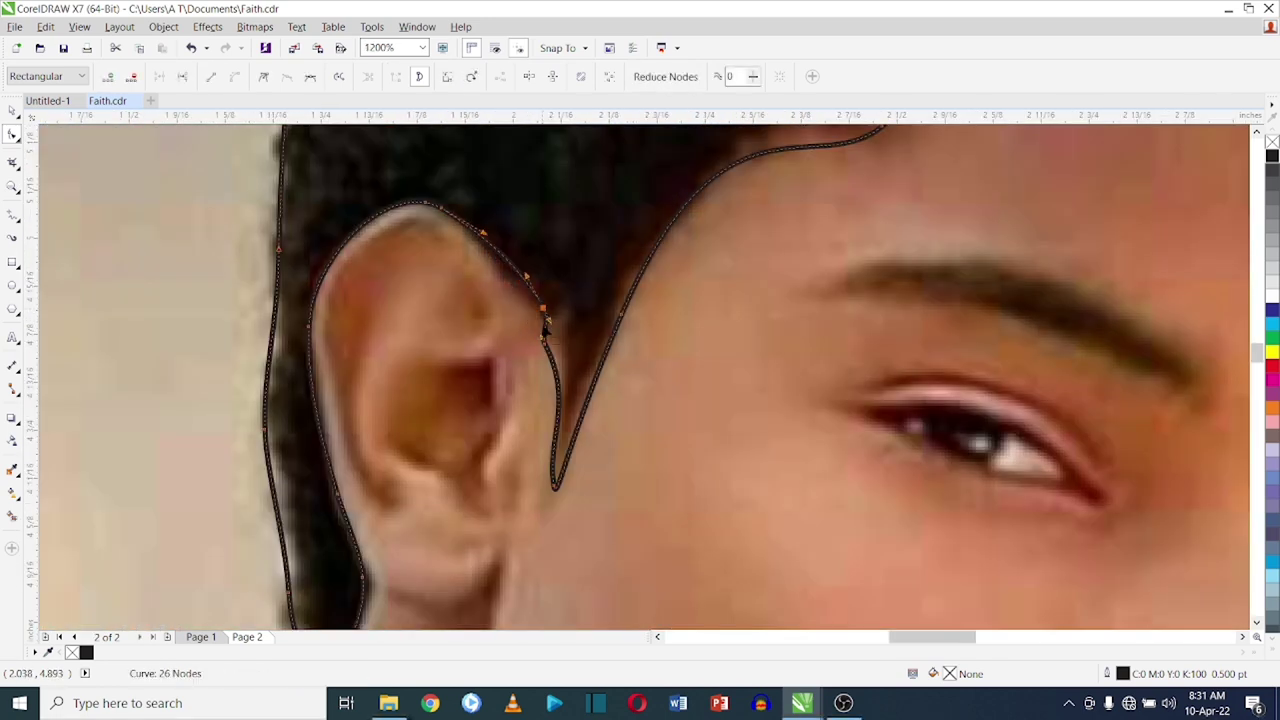
mouse_move(550, 322)
left_mouse_down()
mouse_move(545, 312)
mouse_move(622, 326)
left_mouse_up()
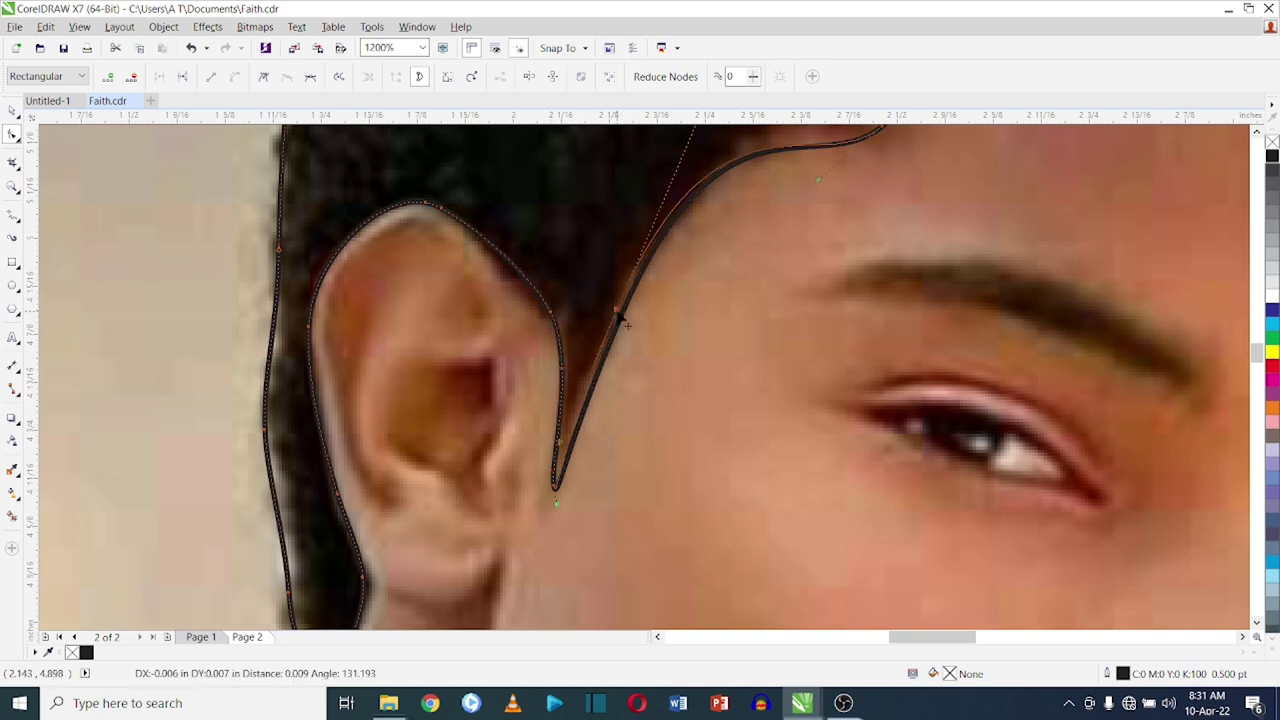
- Fit the outline to the forehead hairline, deleting the extra hairline nodes
scroll(616, 410, "down", 3)
scroll(616, 410, "up", 3)
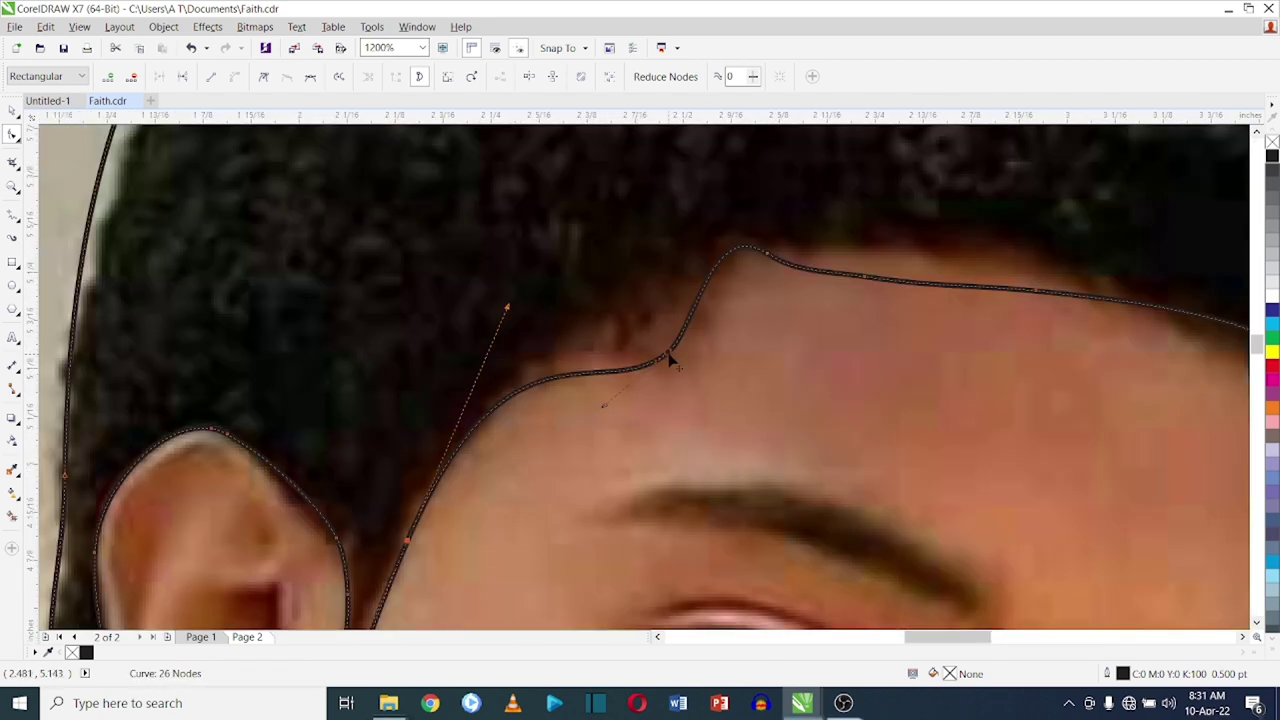
left_click_drag(667, 358, 688, 308)
key("Delete")
scroll(815, 289, "down", 3)
scroll(390, 243, "up", 3)
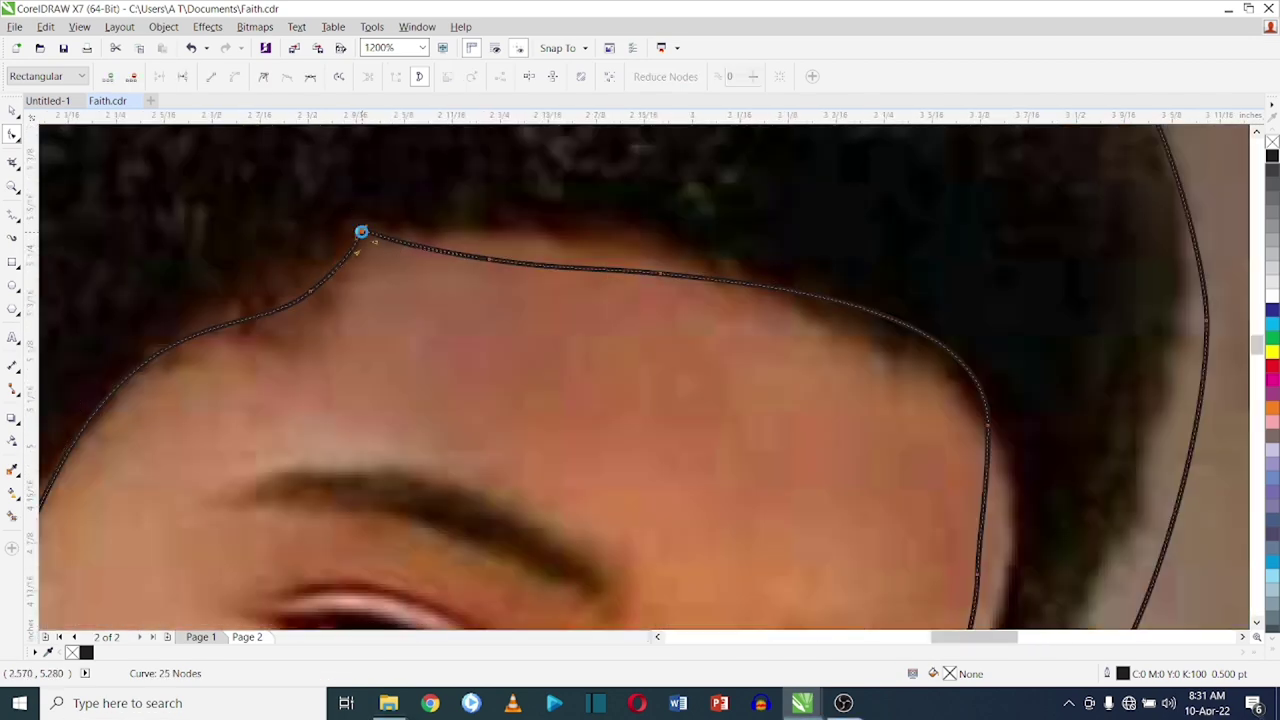
left_click_drag(361, 232, 355, 236)
left_click(660, 276)
key("Delete")
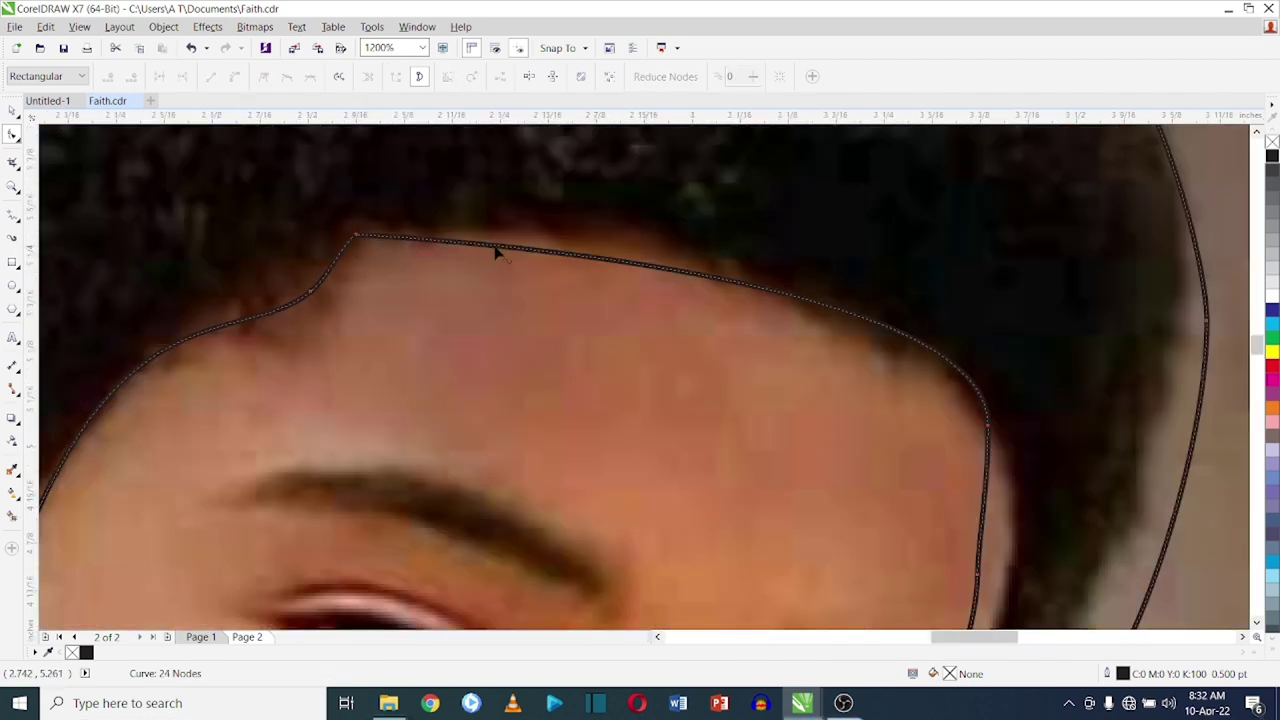
left_click_drag(585, 262, 606, 237)
scroll(855, 330, "down", 1)
- Reshape the right side of the hair outline onto the hair's outer edge
left_click_drag(930, 370, 934, 460)
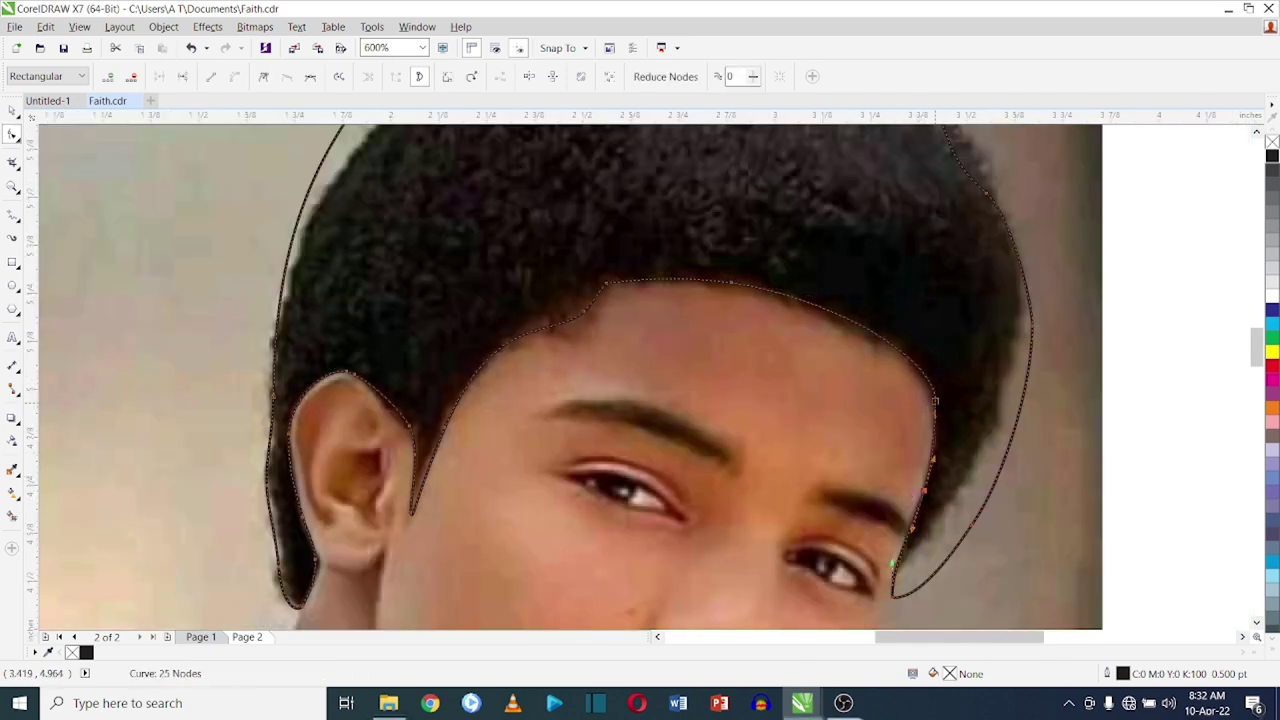
scroll(907, 562, "up", 1)
left_click_drag(900, 606, 914, 556)
scroll(918, 560, "up", 1)
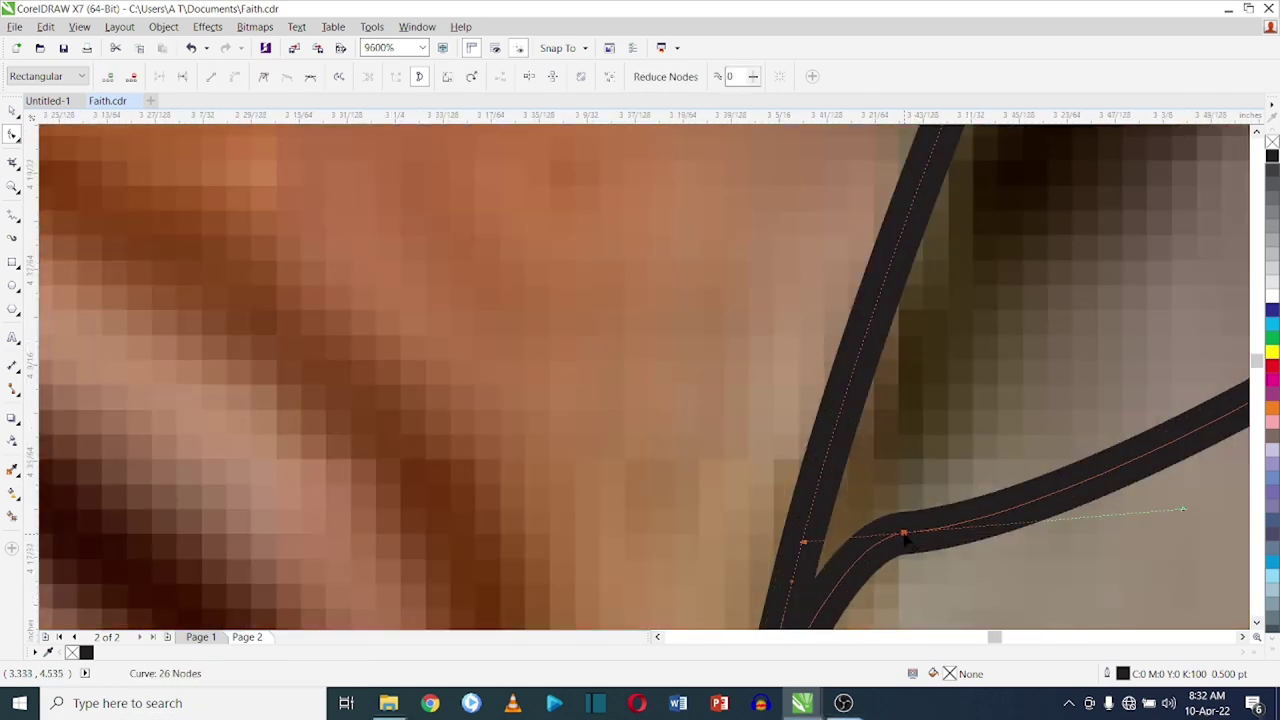
scroll(906, 531, "down", 2)
left_click_drag(943, 537, 1030, 325)
scroll(1030, 325, "up", 1)
left_click_drag(1034, 251, 1000, 206)
scroll(1000, 206, "down", 1)
scroll(965, 383, "down", 2)
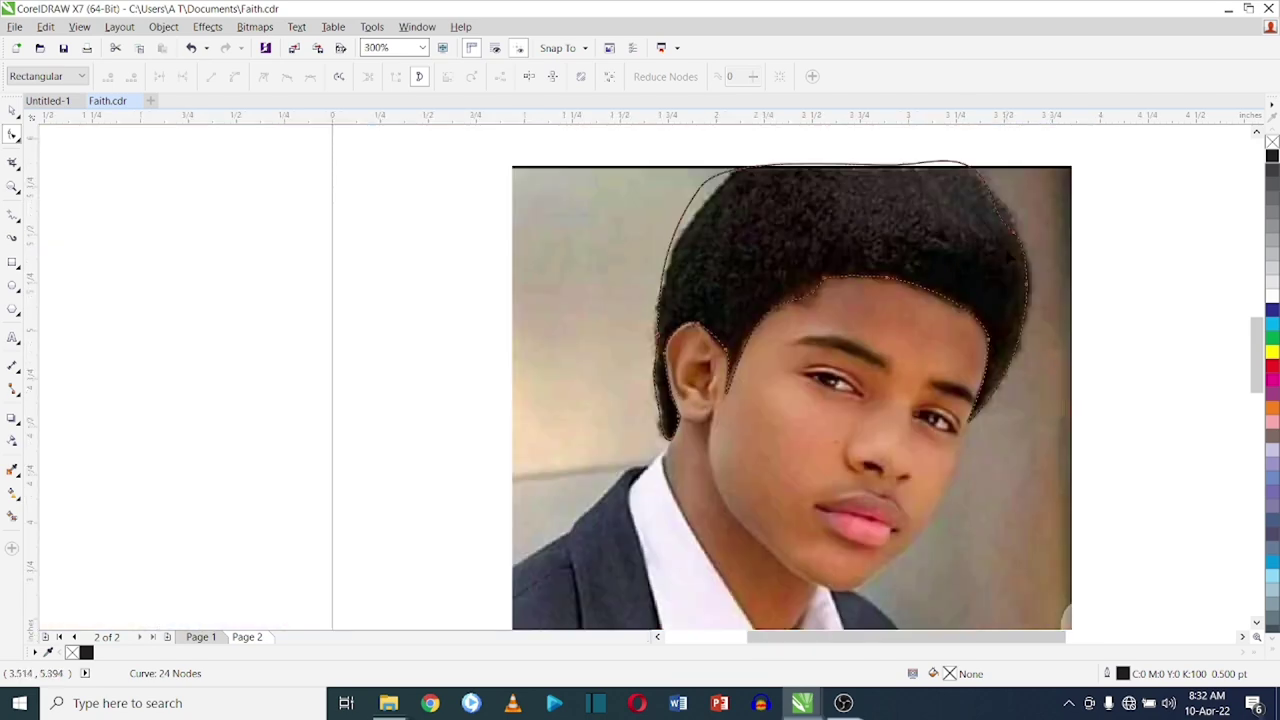
scroll(1005, 268, "up", 2)
- Refit the top-right, left and crown curves of the hair outline
left_click_drag(1025, 348, 943, 171)
scroll(903, 149, "down", 2)
scroll(903, 149, "up", 2)
left_click_drag(505, 240, 560, 205)
left_click_drag(640, 192, 670, 190)
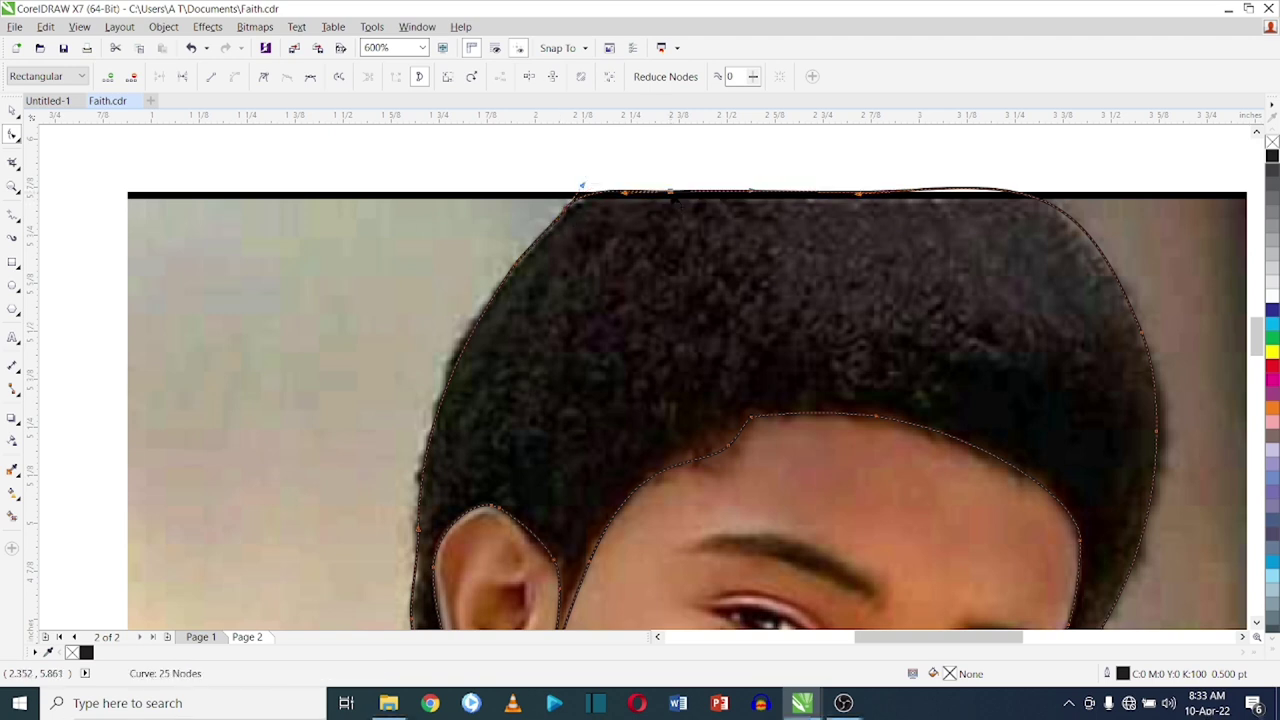
- Convert the top hair segment to a straight line and fit its nodes to the crown
right_click(670, 190)
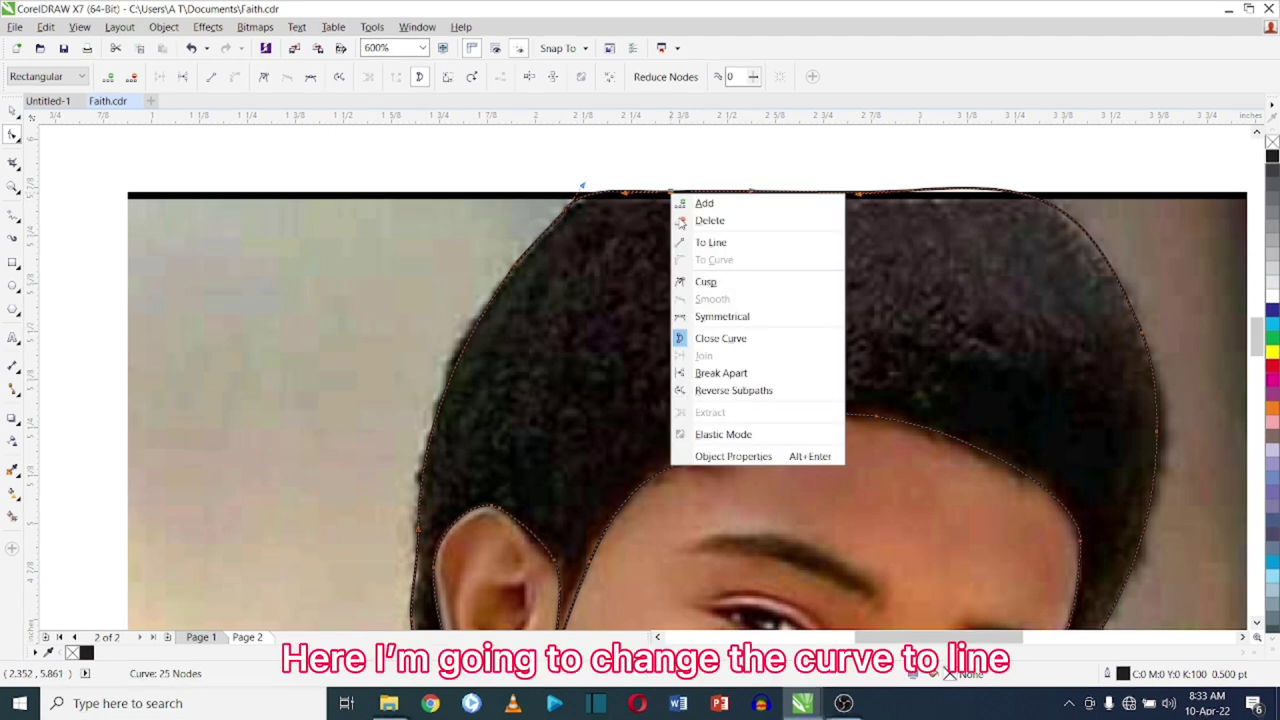
left_click(710, 220)
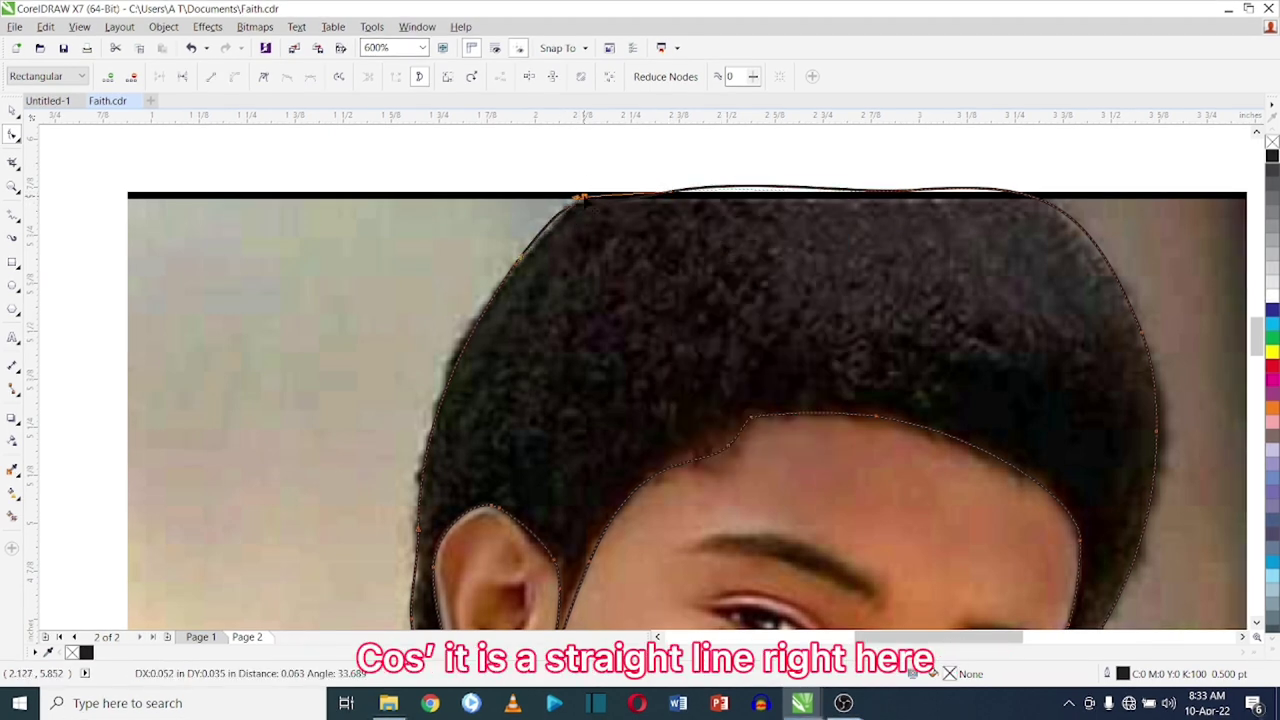
double_click(920, 199)
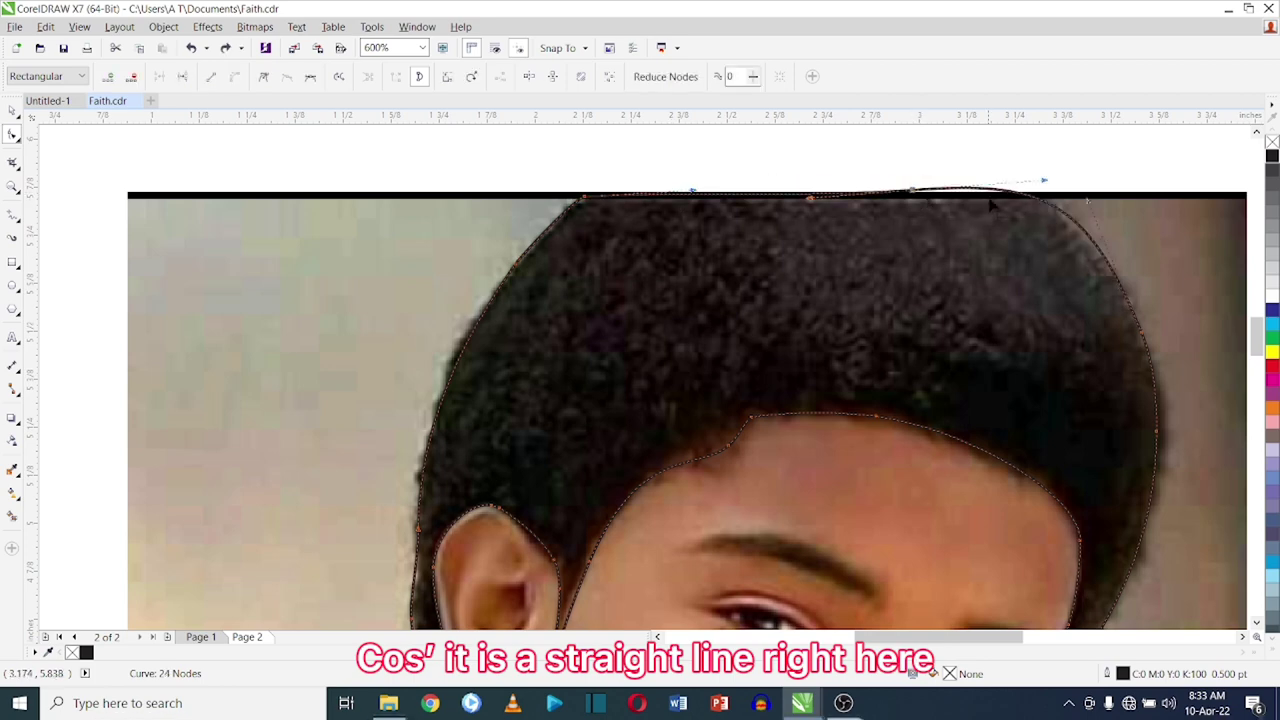
double_click(1053, 208)
left_click_drag(913, 191, 918, 205)
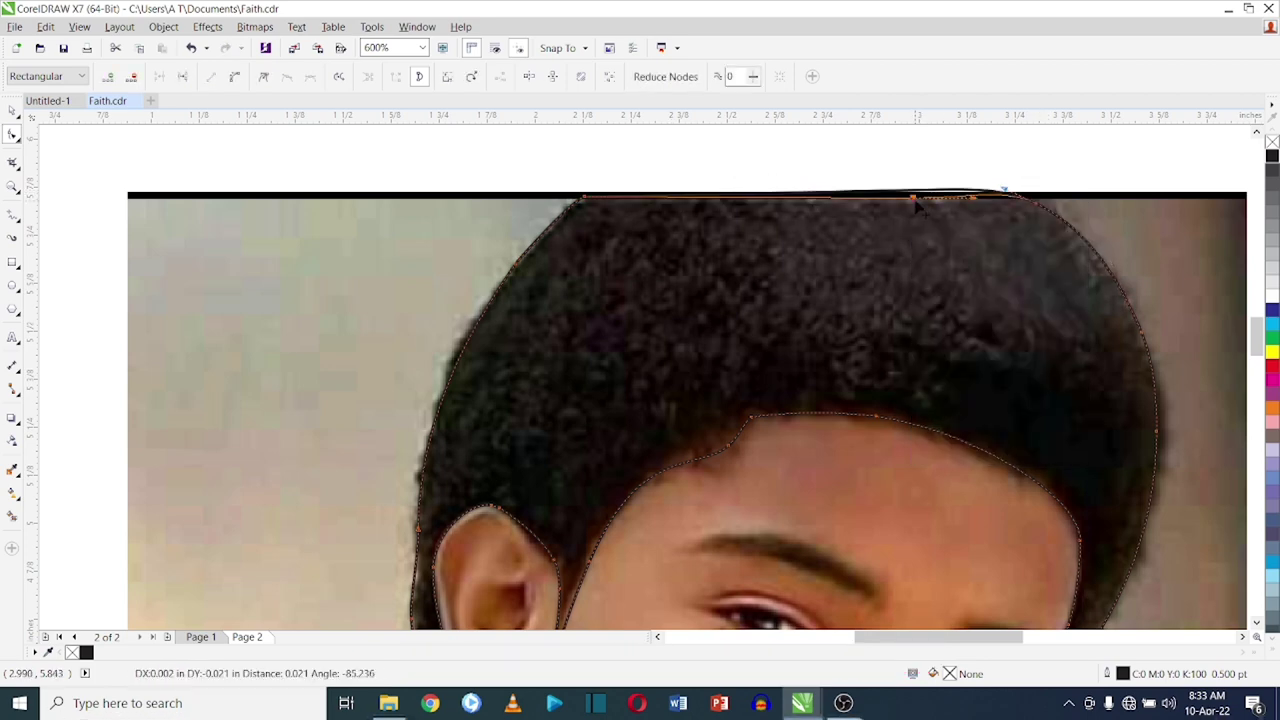
scroll(918, 205, "down", 2)
scroll(675, 483, "up", 3)
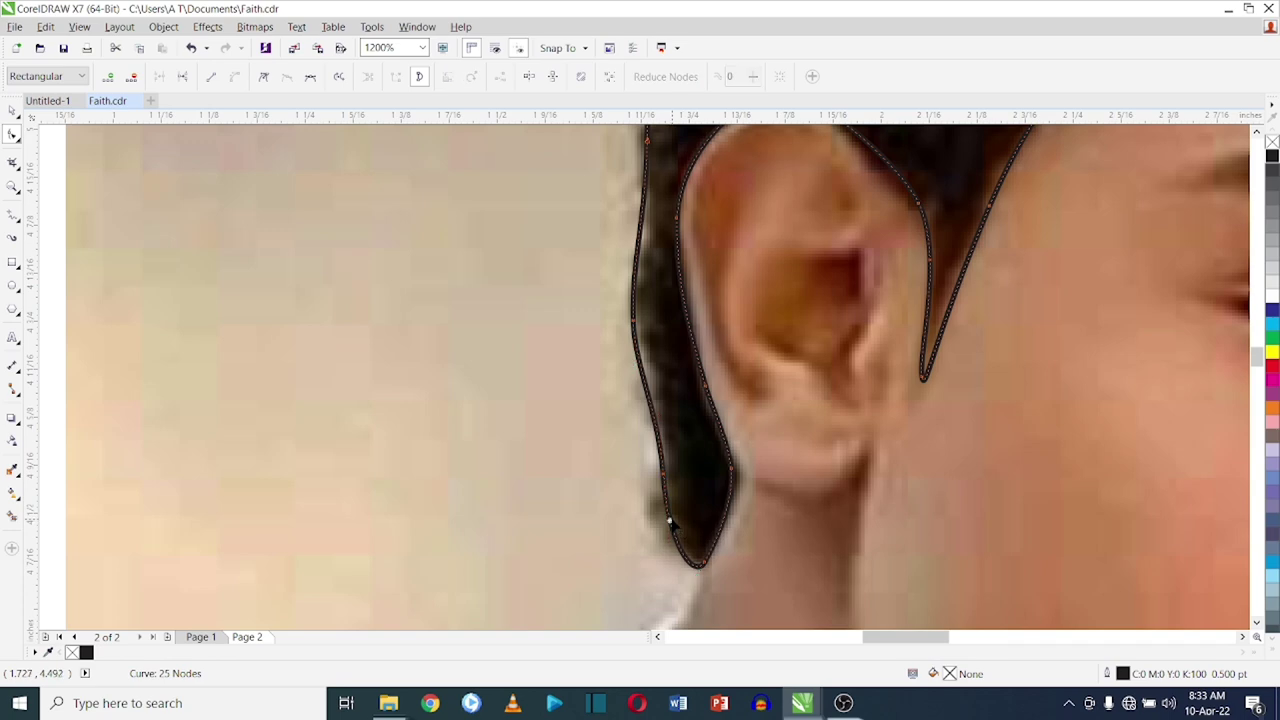
left_click_drag(670, 520, 677, 523)
- Select the finished hair shape and fill it with black
scroll(677, 523, "down", 1)
scroll(732, 494, "down", 2)
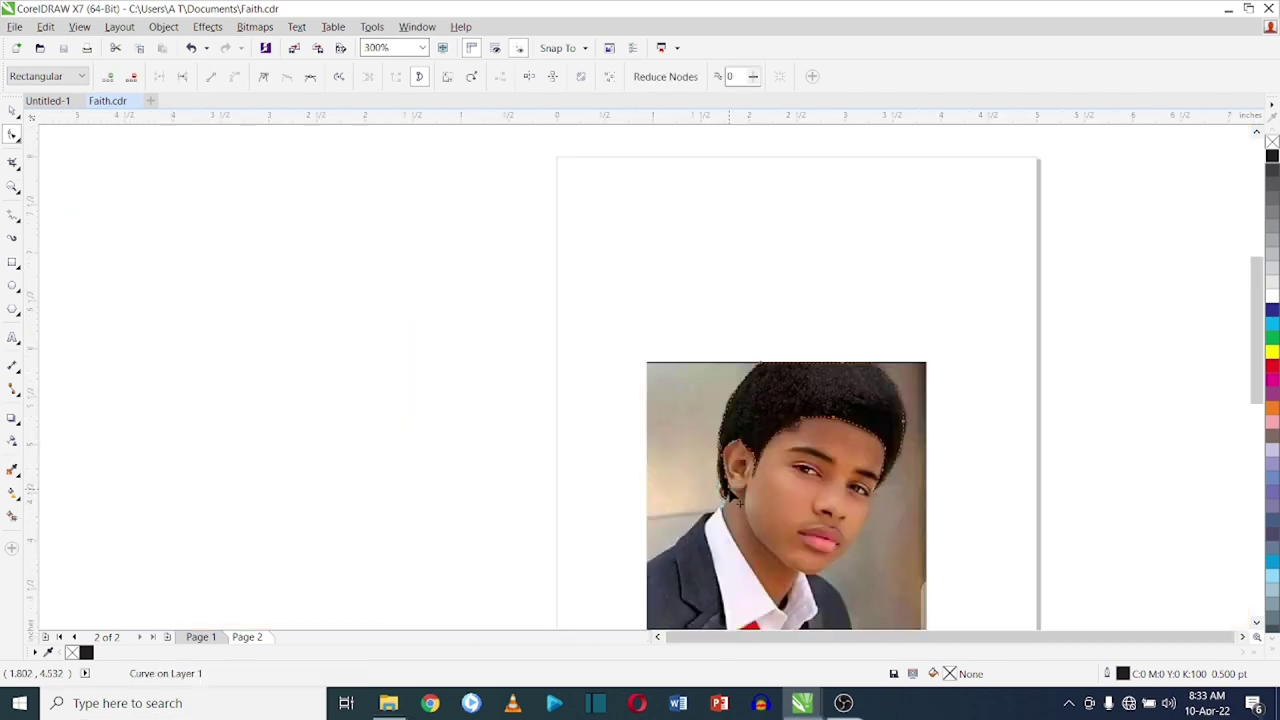
scroll(786, 434, "up", 2)
scroll(786, 443, "down", 2)
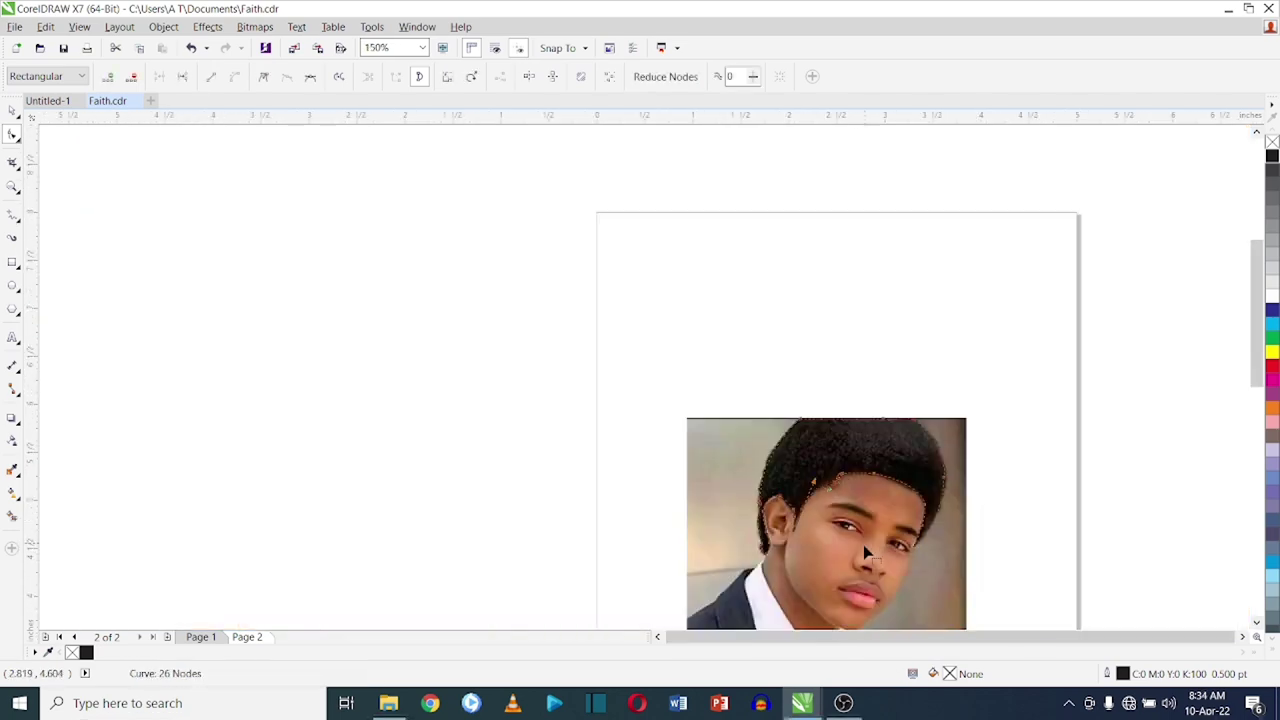
scroll(866, 553, "down", 3)
key("space")
left_click(1272, 158)
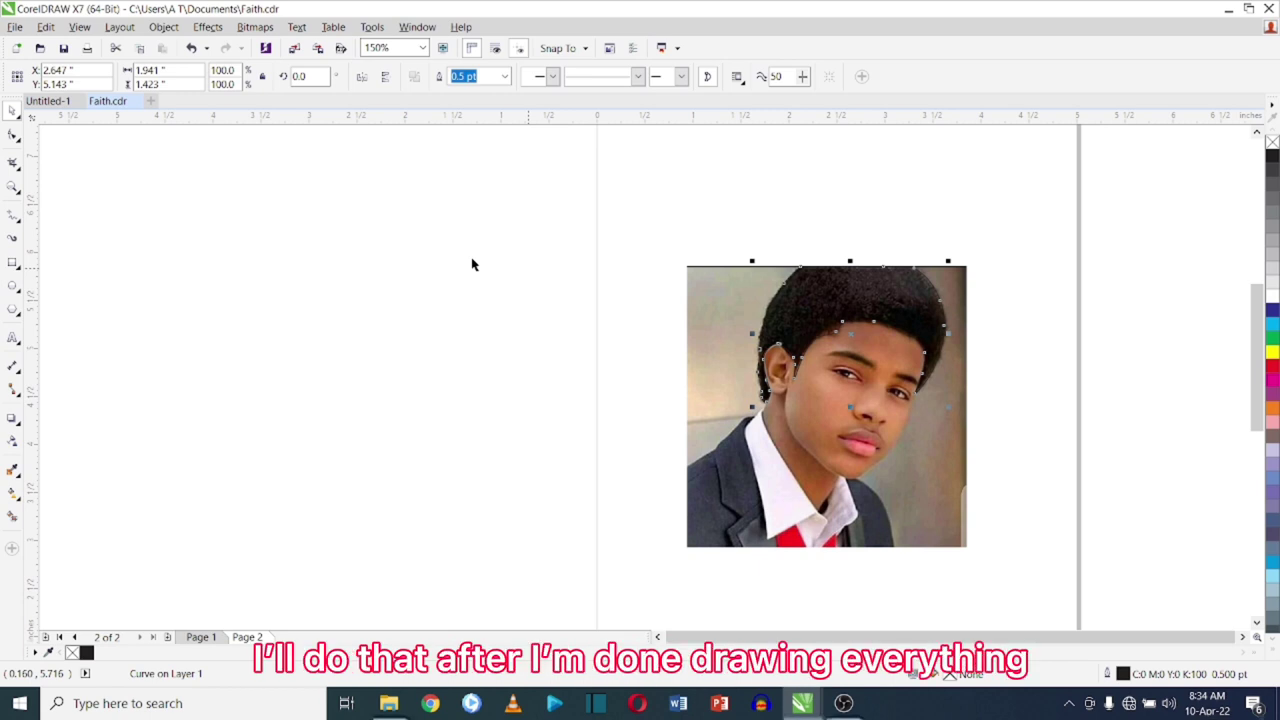
- Draw a freehand outline around the face and neck, starting from the hair
left_click(13, 215)
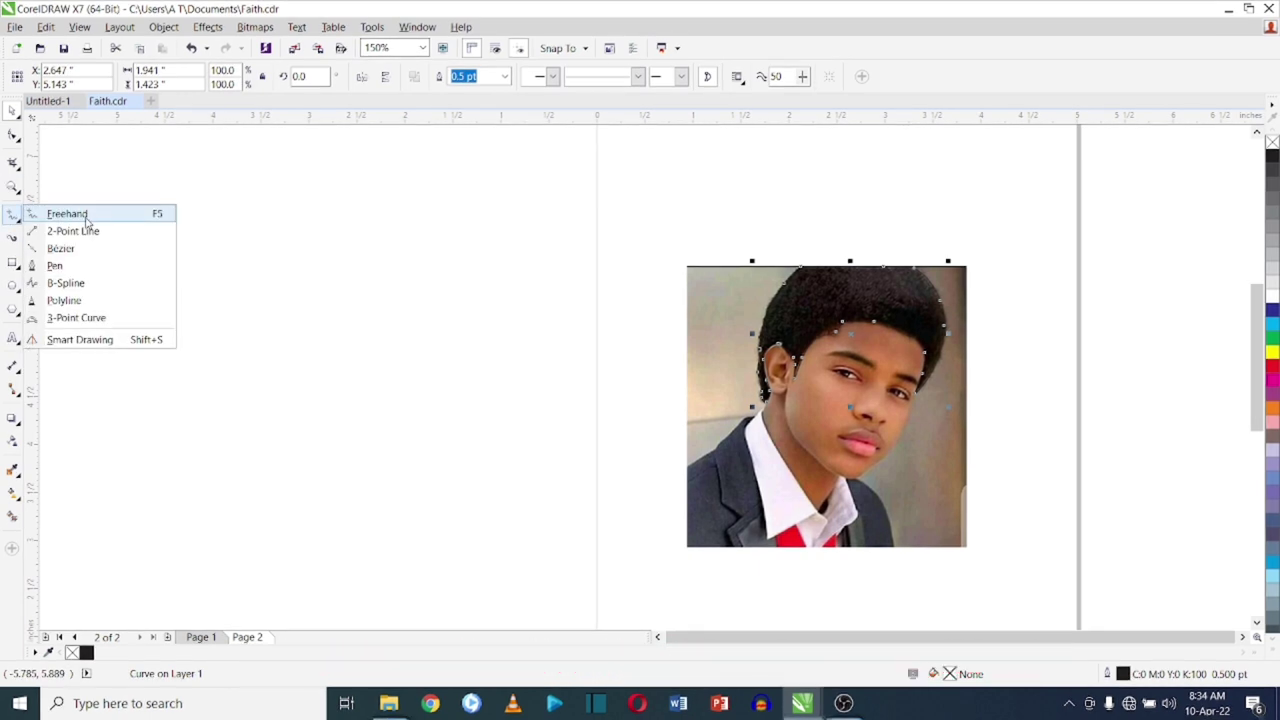
left_click(86, 219)
left_click_drag(763, 410, 766, 418)
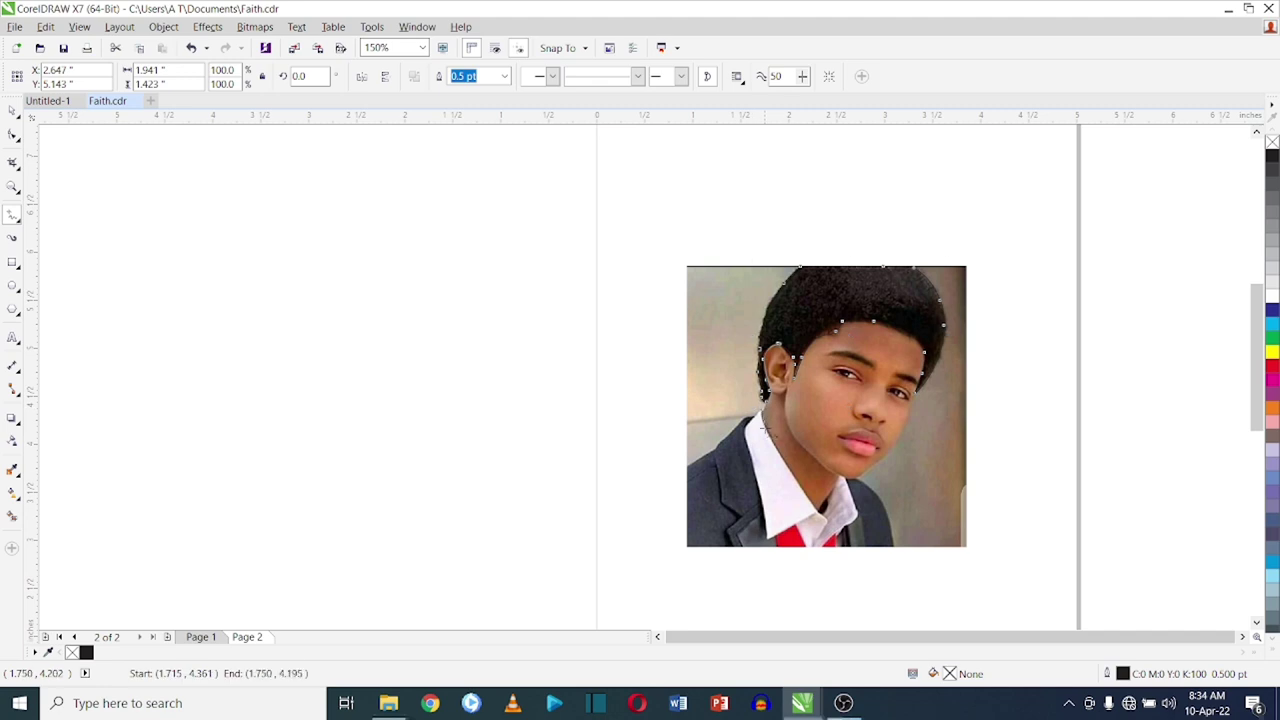
left_click_drag(932, 340, 766, 405)
scroll(857, 433, "up", 1)
scroll(857, 433, "up", 1)
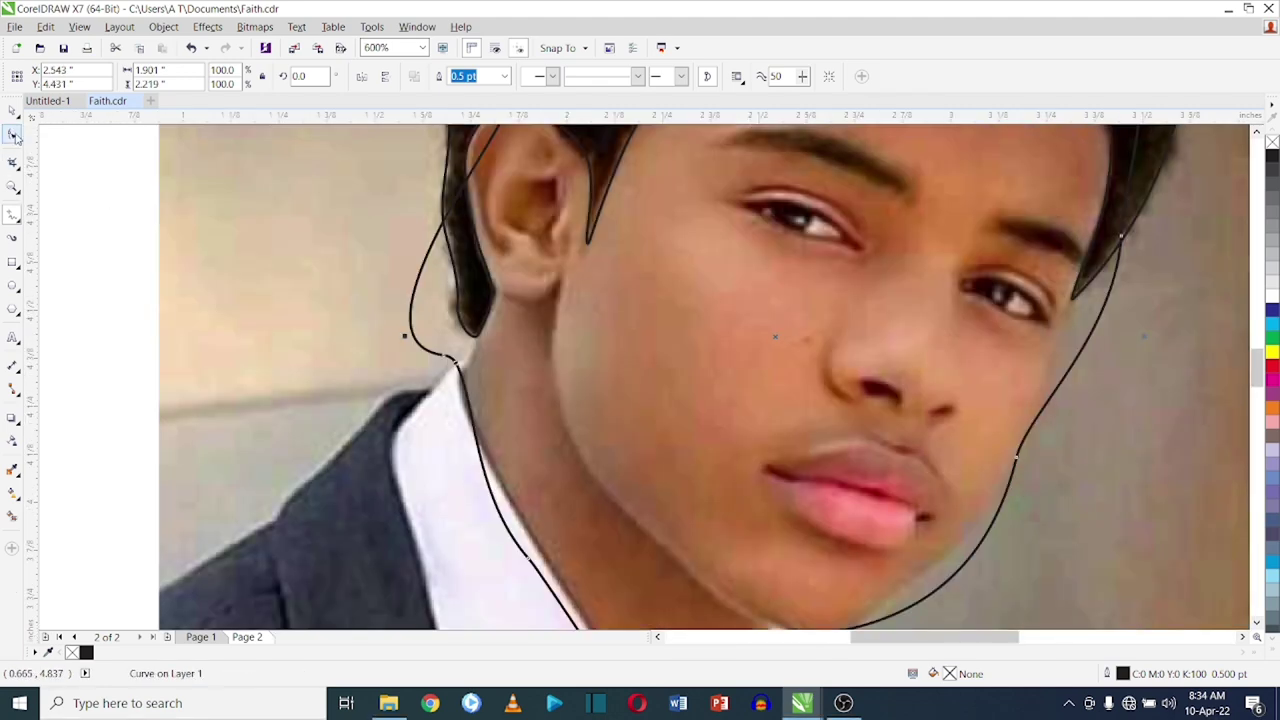
- Edit the face curve's nodes beside the ear and along the neck line
key("F10")
double_click(462, 330)
left_click_drag(469, 380, 463, 376)
double_click(466, 420)
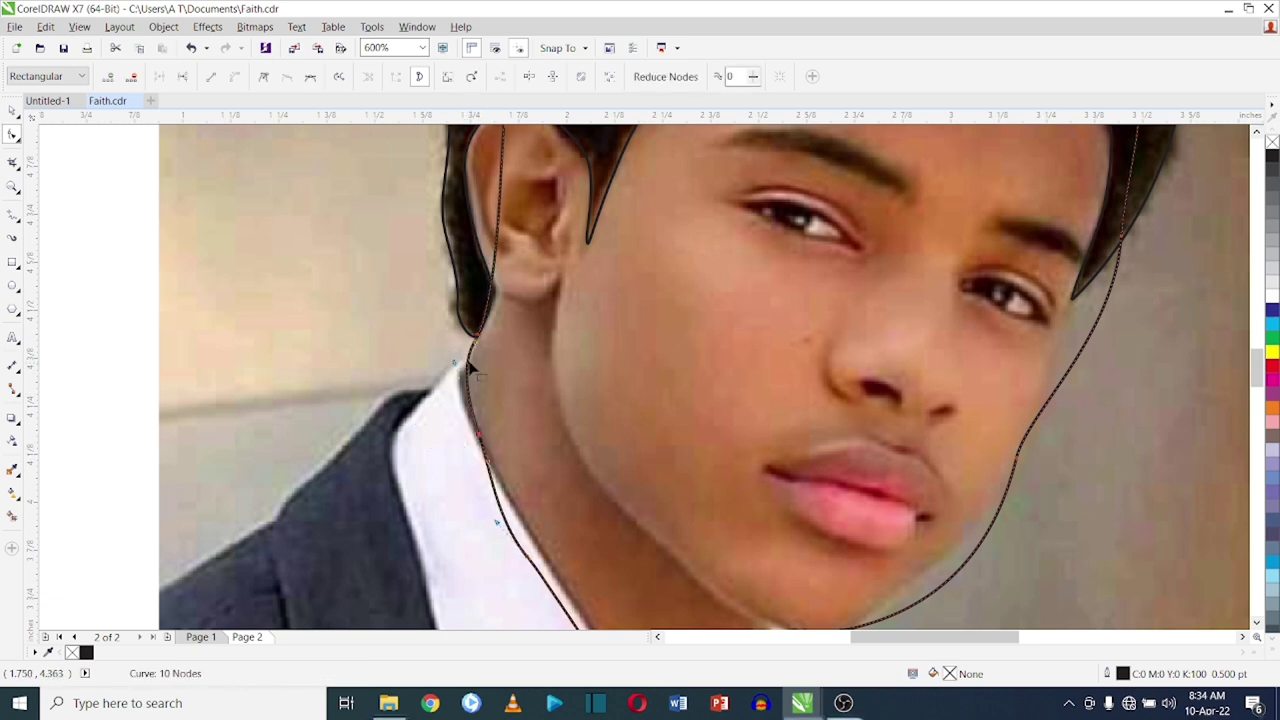
double_click(489, 438)
key("space")
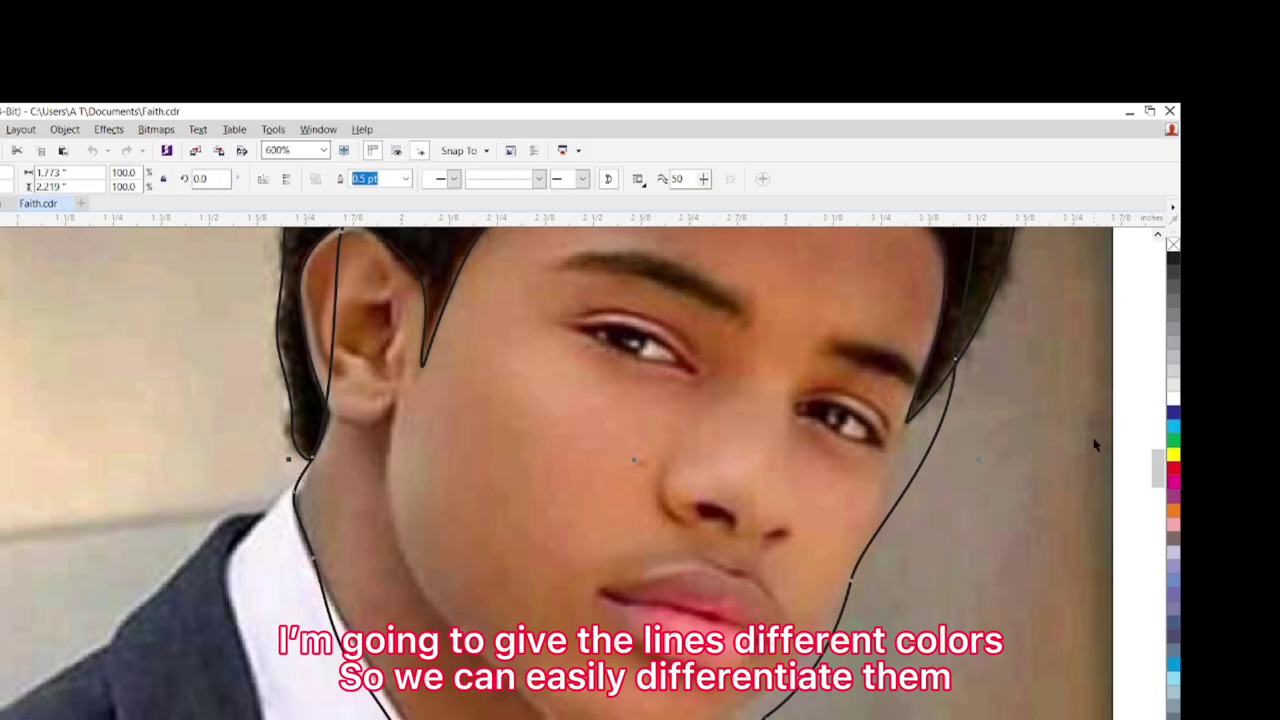
- Give the face outline a yellow stroke and the hair outline a cyan stroke
right_click(1173, 457)
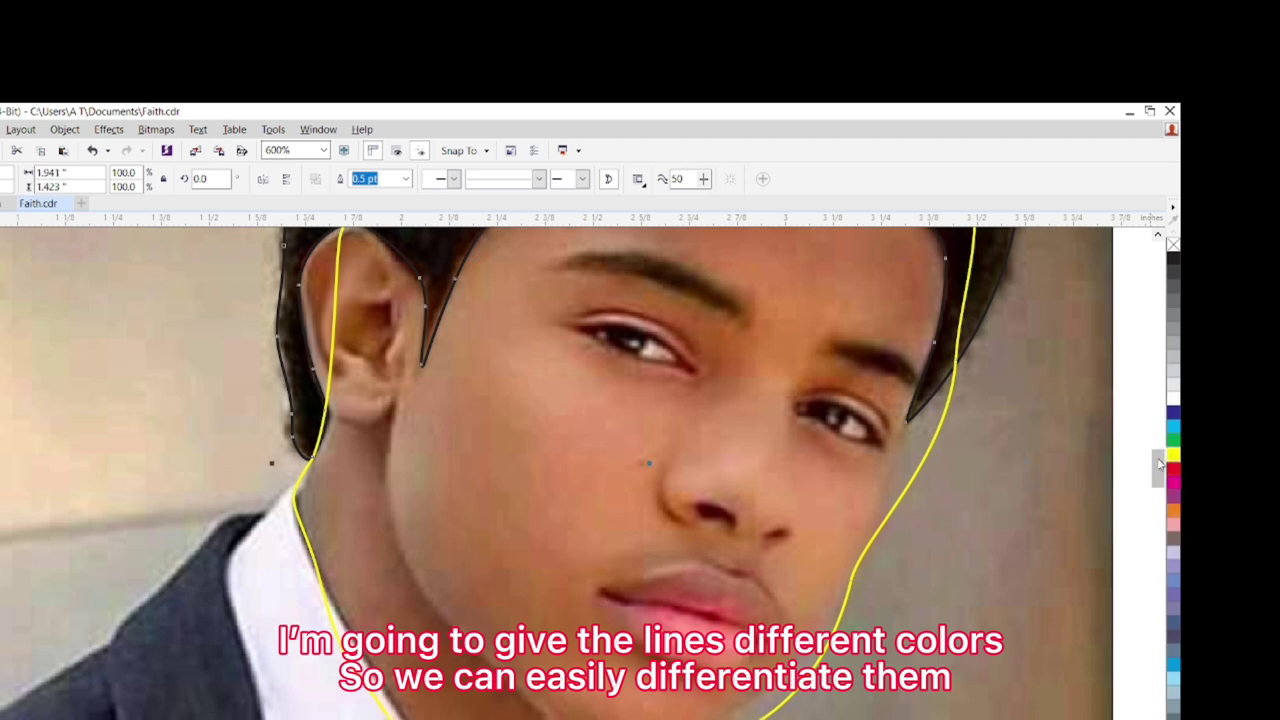
right_click(1173, 427)
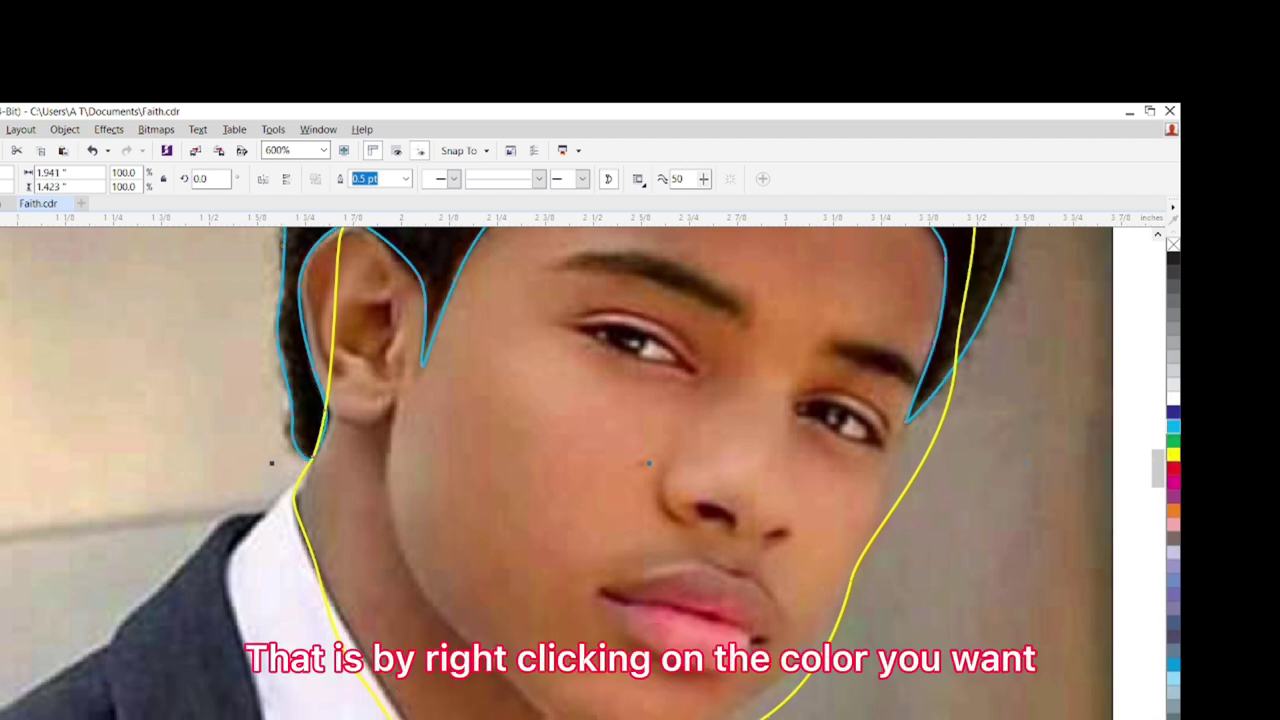
key("F10")
scroll(300, 480, "up", 2)
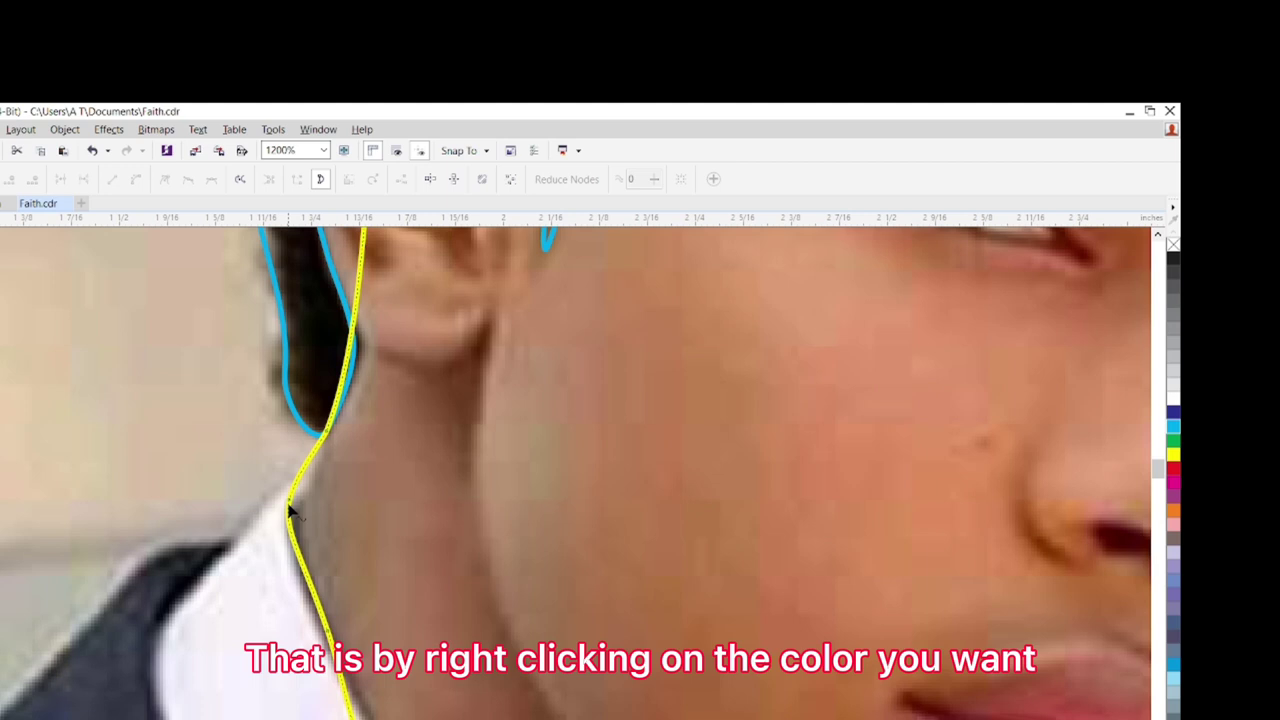
- Move the yellow curve's collar corner node down-right and bend the collar segment
left_click(300, 482)
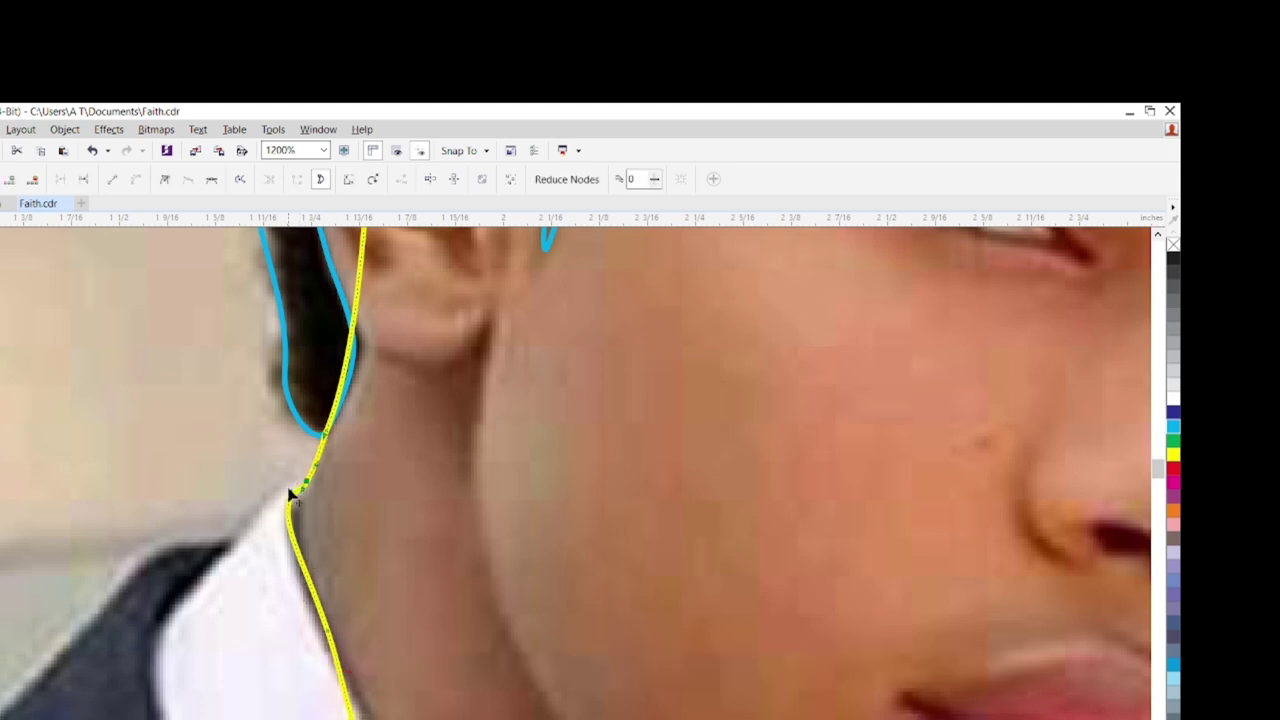
scroll(330, 640, "down", 2)
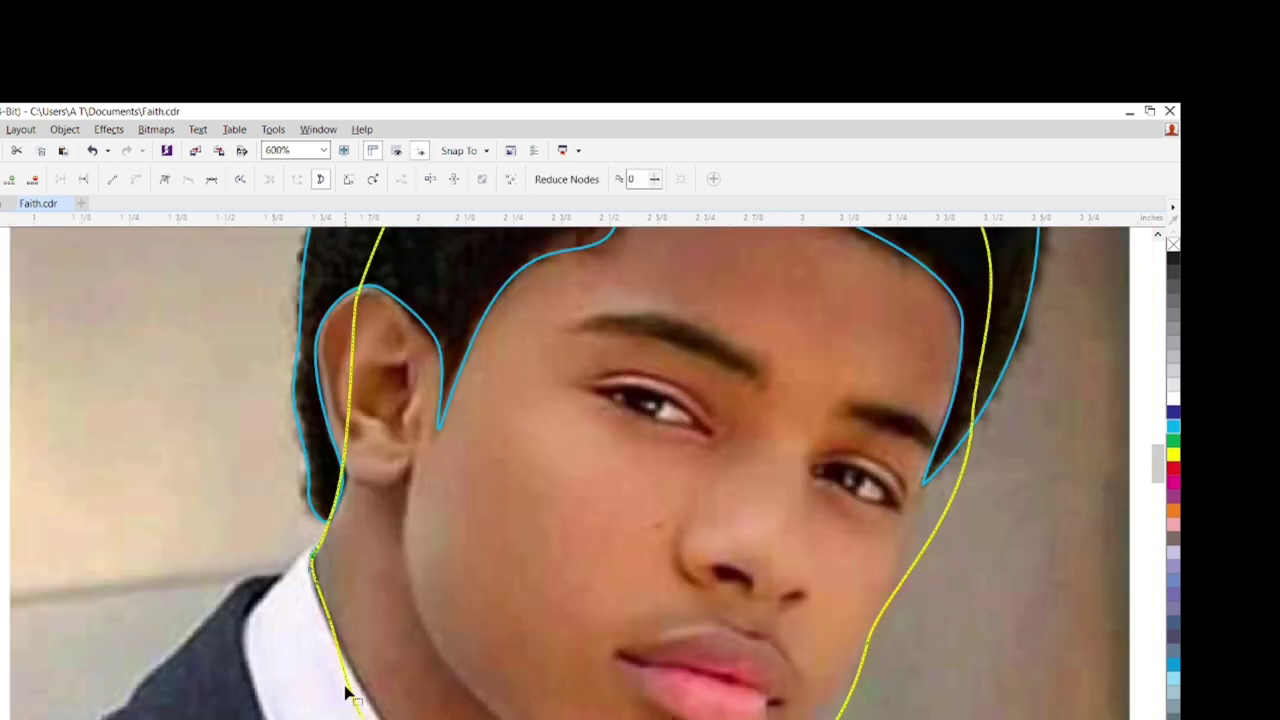
scroll(386, 568, "down", 3)
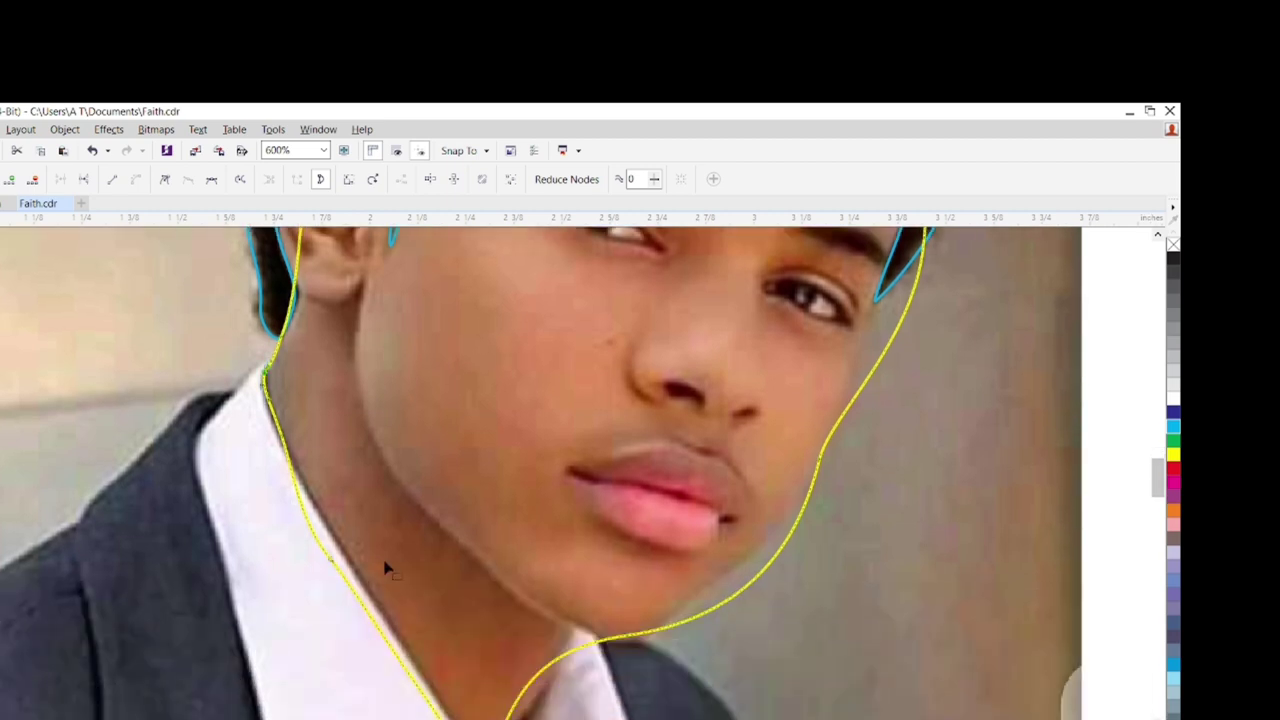
left_click(362, 626)
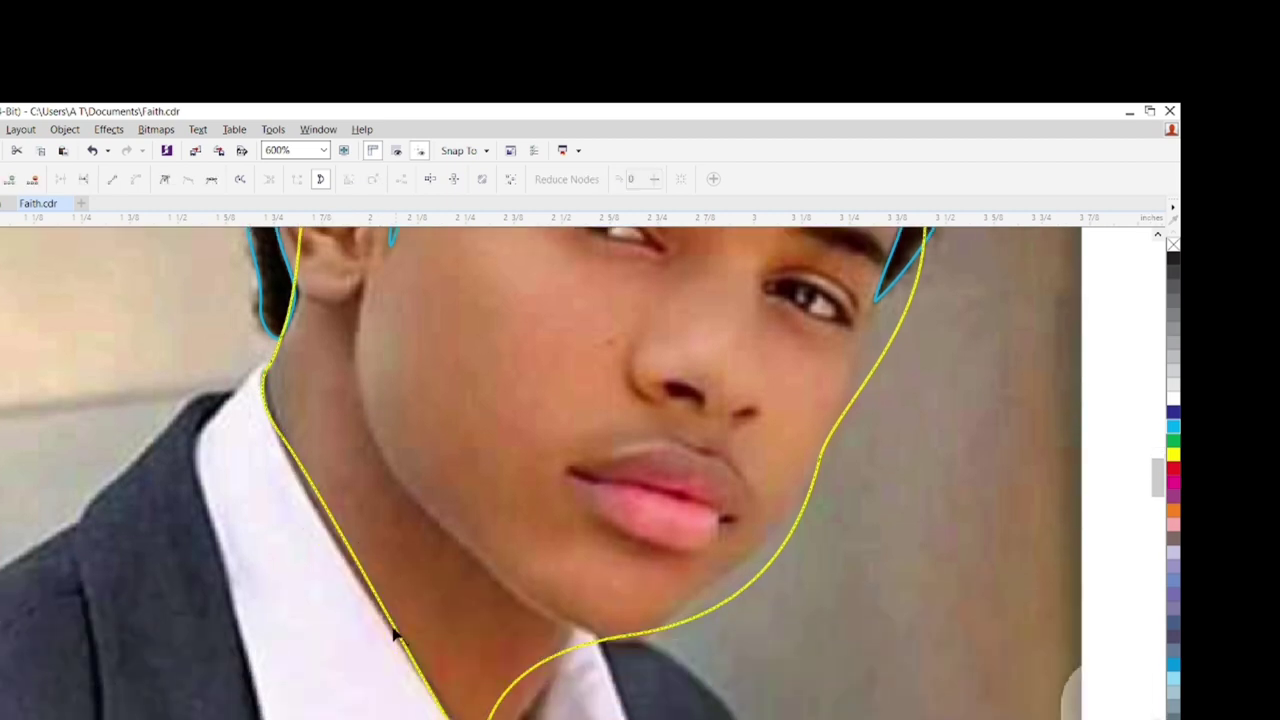
scroll(268, 390, "up", 2)
left_click(266, 370)
scroll(266, 372, "down", 2)
scroll(506, 700, "down", 2)
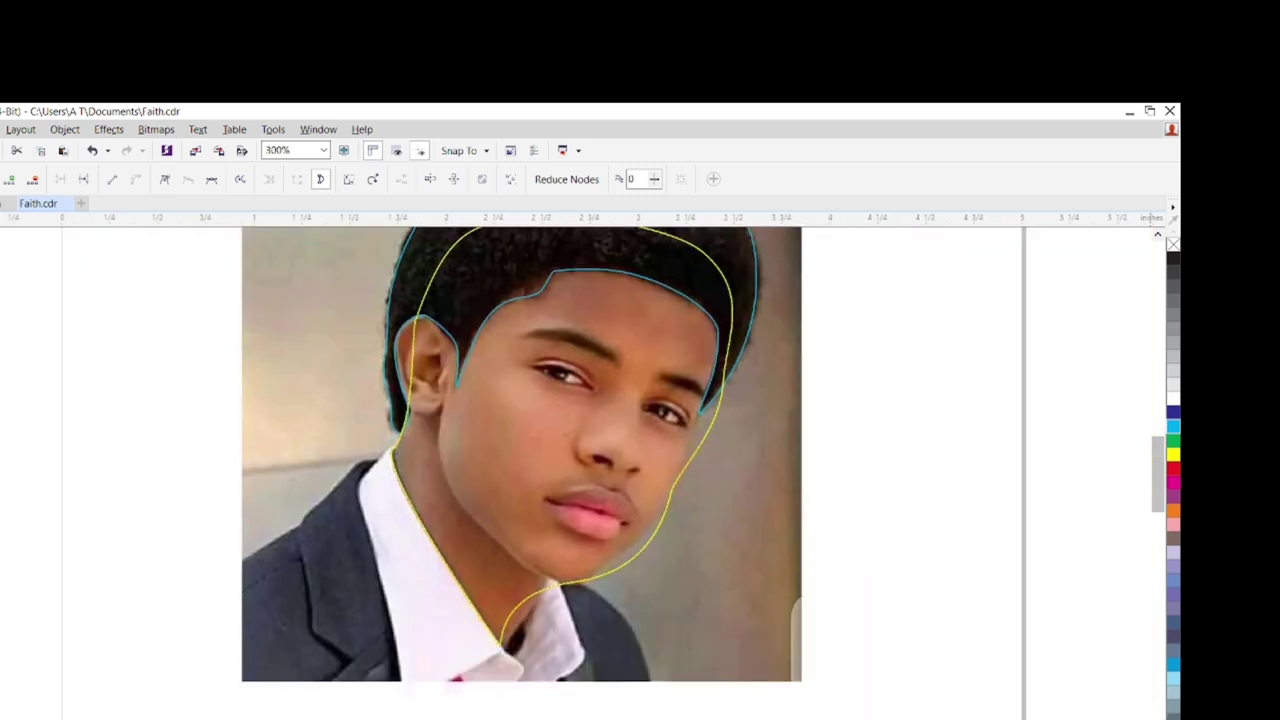
scroll(532, 700, "up", 2)
scroll(473, 592, "up", 2)
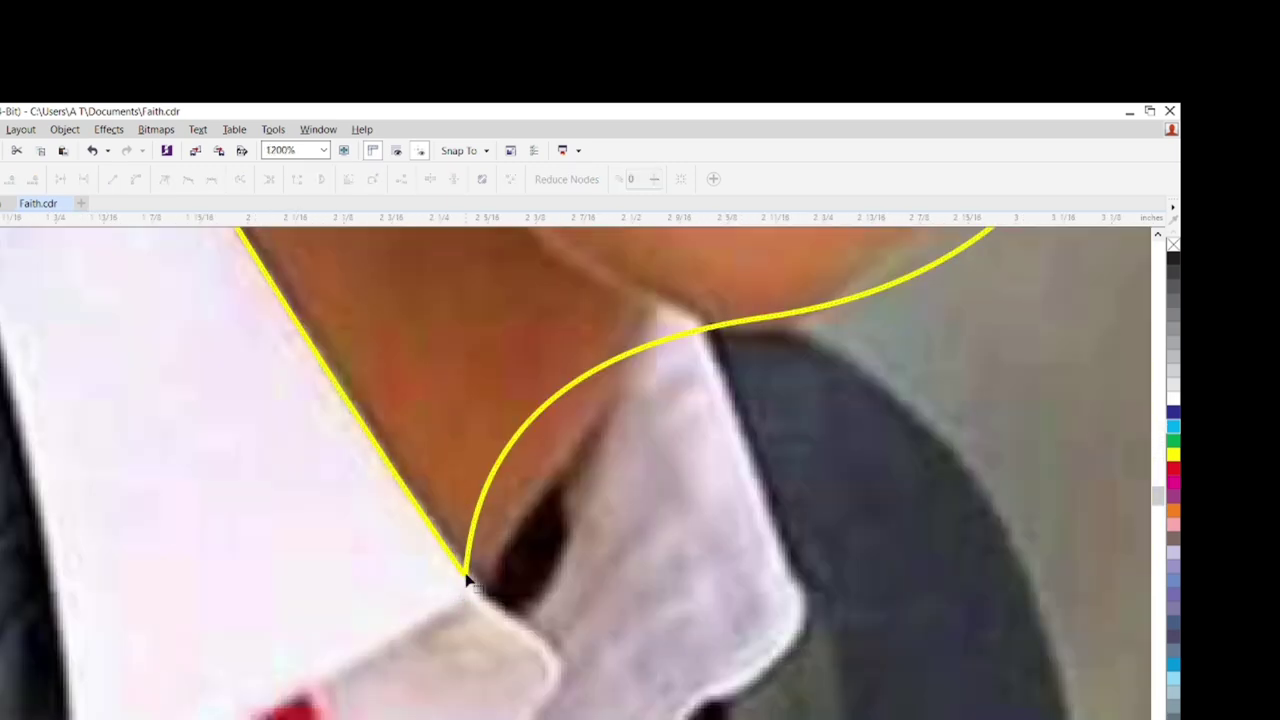
left_click_drag(466, 580, 523, 614)
left_click_drag(603, 443, 560, 562)
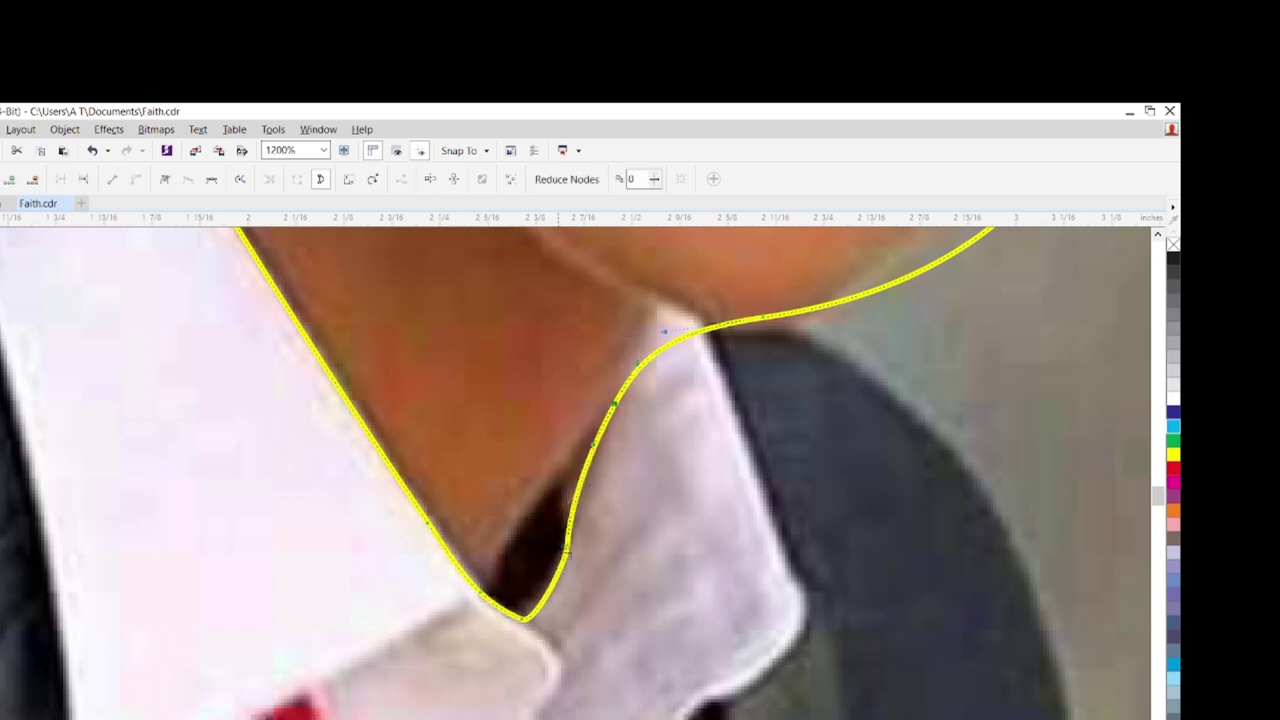
- Sharpen the collar bend into a corner and reshape the segment rising to the neck
left_click(496, 598)
mouse_move(520, 598)
left_mouse_down()
mouse_move(482, 588)
mouse_move(486, 571)
left_mouse_up()
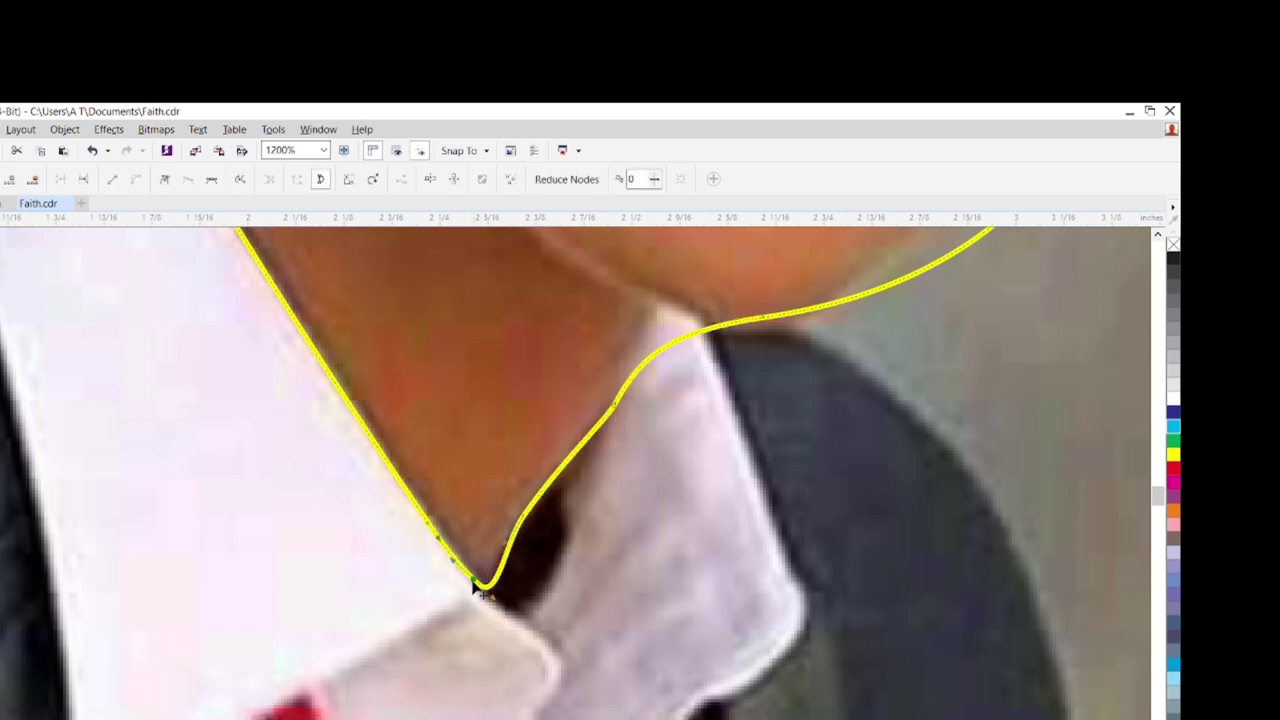
left_click(606, 420)
left_click_drag(606, 420, 680, 311)
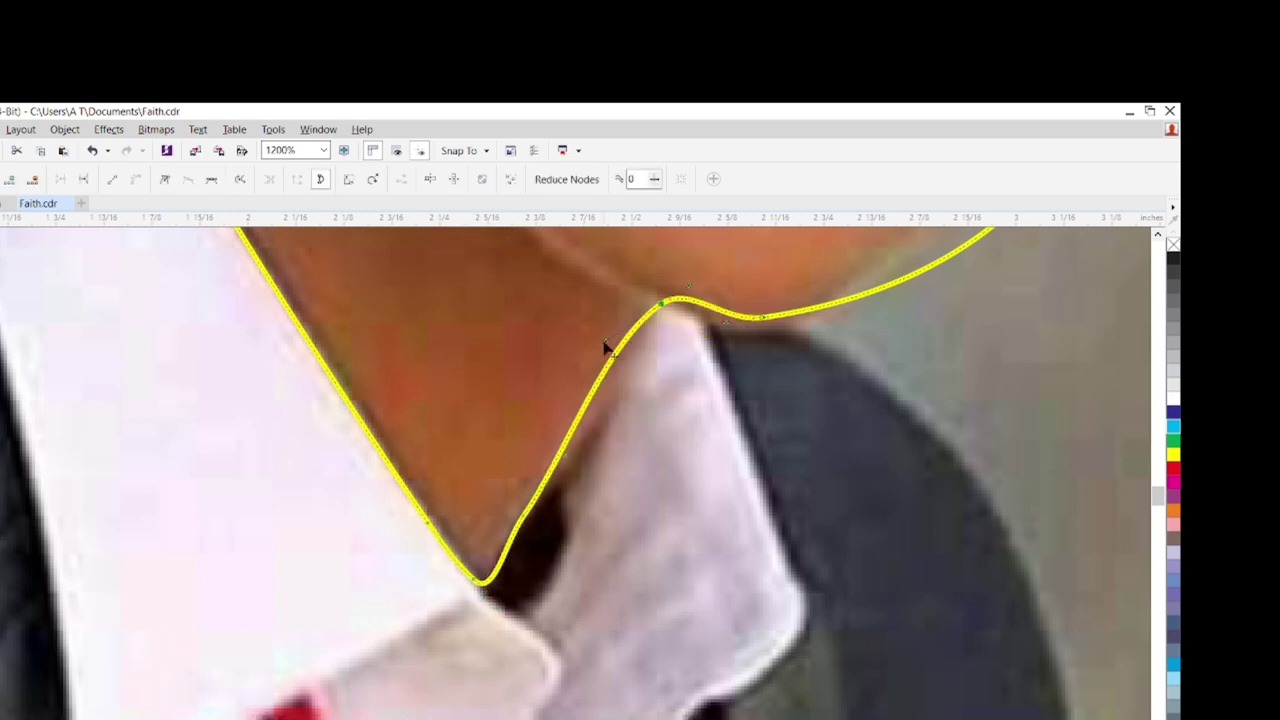
scroll(980, 475, "down", 1)
scroll(980, 475, "up", 2)
- Pull the jaw curve onto the jawline as a gentle bulge
left_click_drag(980, 475, 1088, 310)
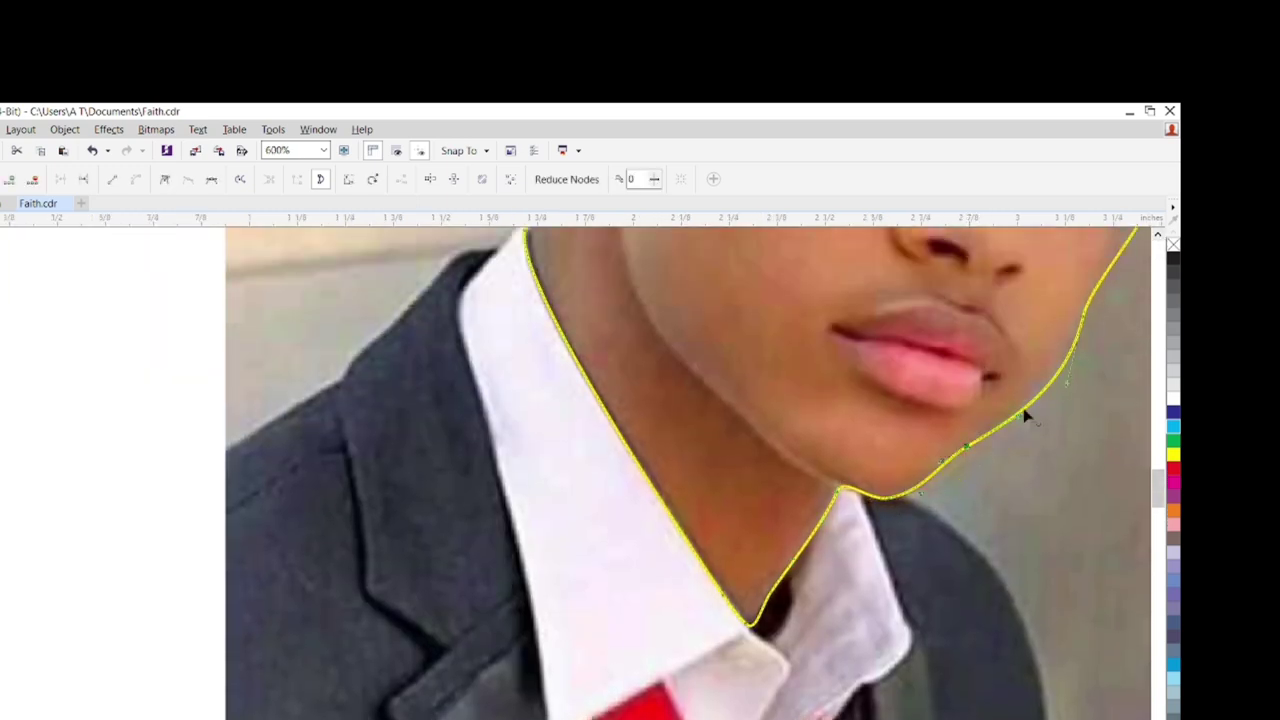
scroll(877, 406, "down", 2)
scroll(877, 406, "up", 2)
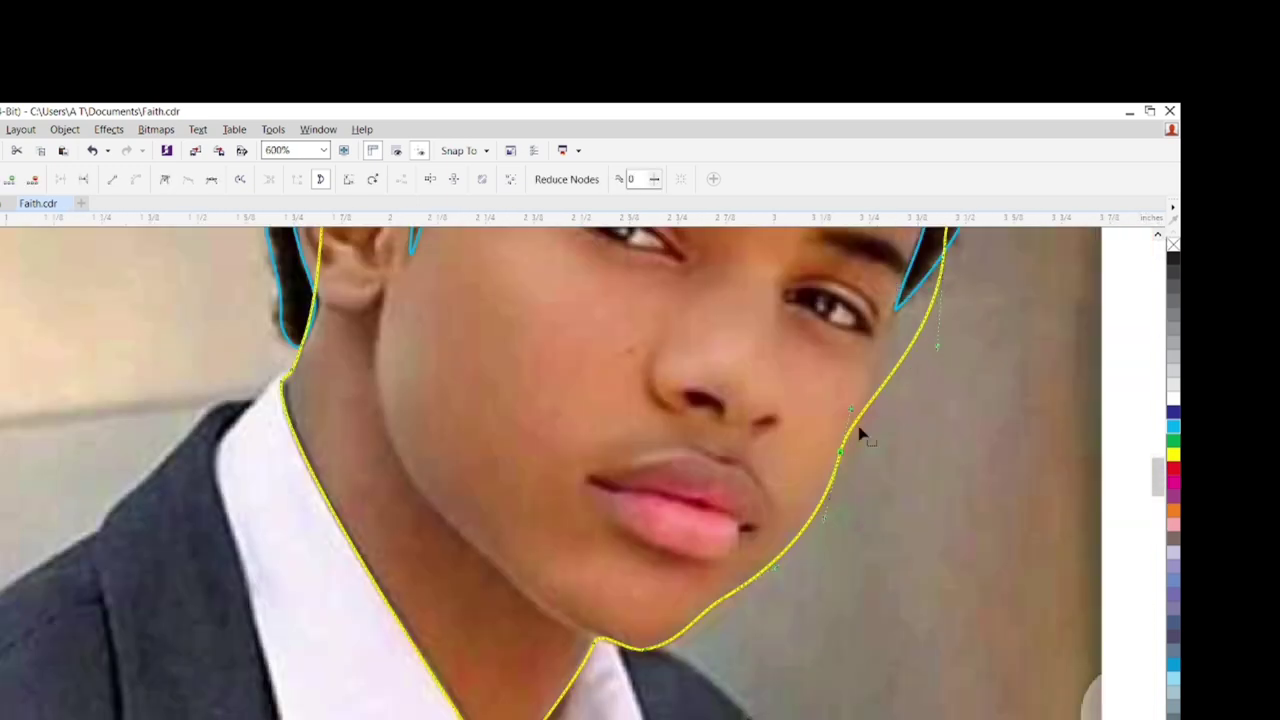
mouse_move(840, 460)
left_mouse_down()
mouse_move(883, 380)
mouse_move(840, 467)
left_mouse_up()
scroll(885, 535, "up", 4)
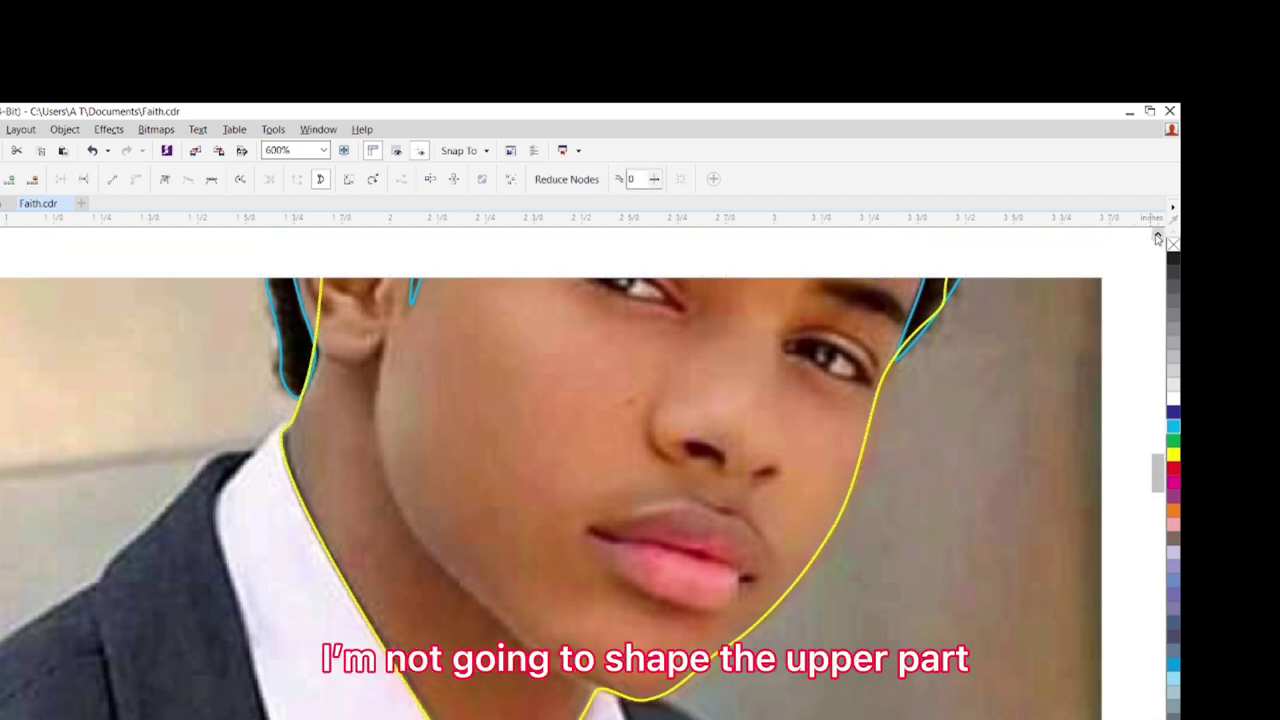
scroll(945, 460, "down", 2)
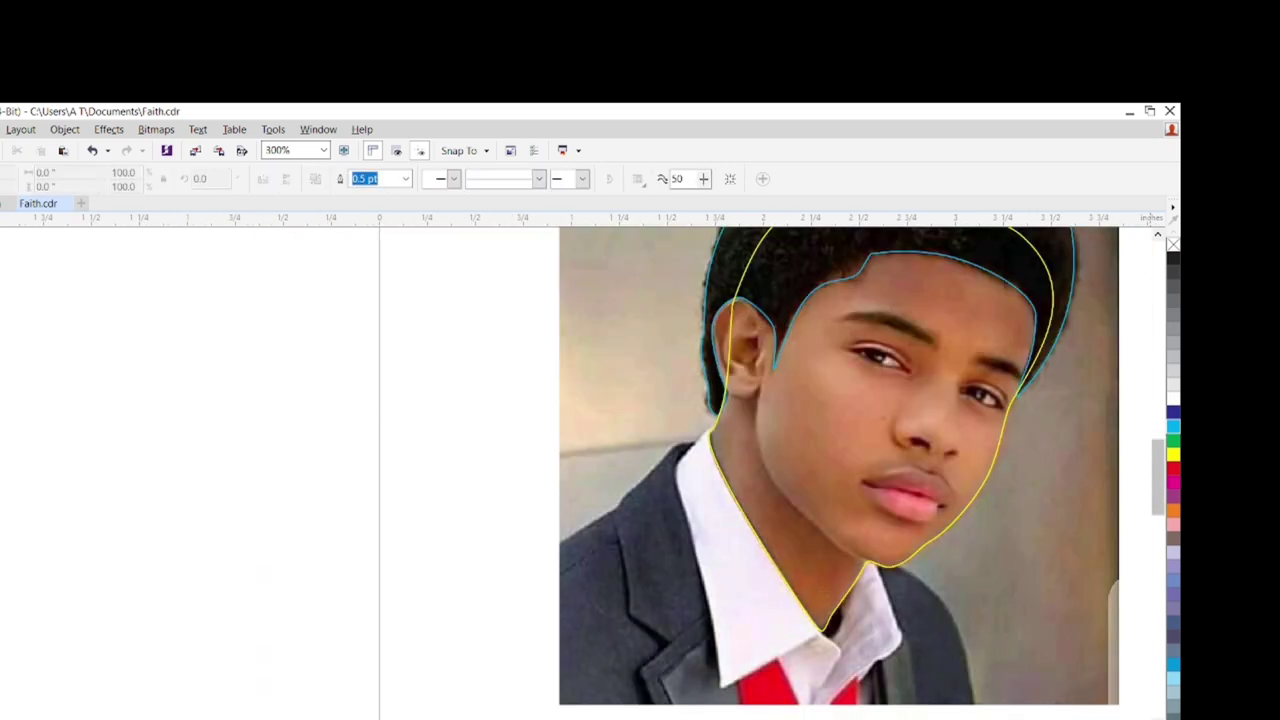
- Freehand-trace a closed outline around the white shirt collar
scroll(713, 382, "down", 1)
left_click_drag(786, 603, 888, 599)
left_click_drag(744, 433, 712, 386)
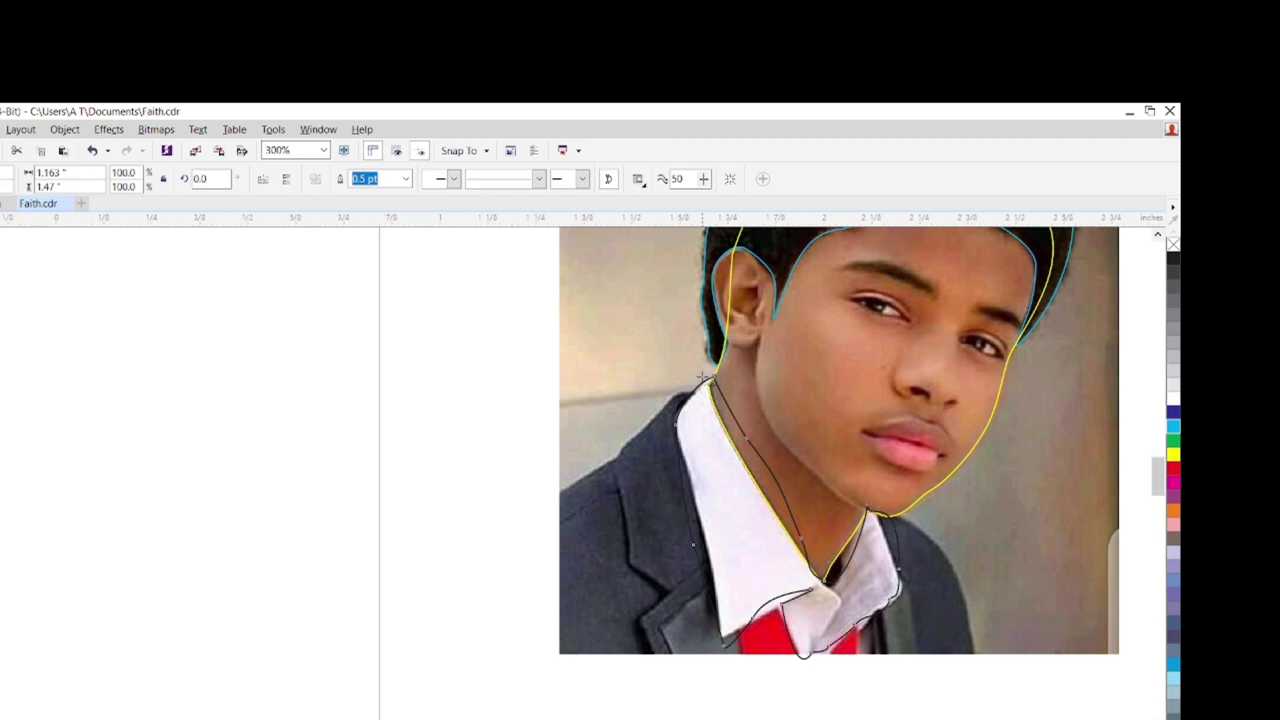
scroll(697, 387, "up", 2)
scroll(585, 340, "down", 2)
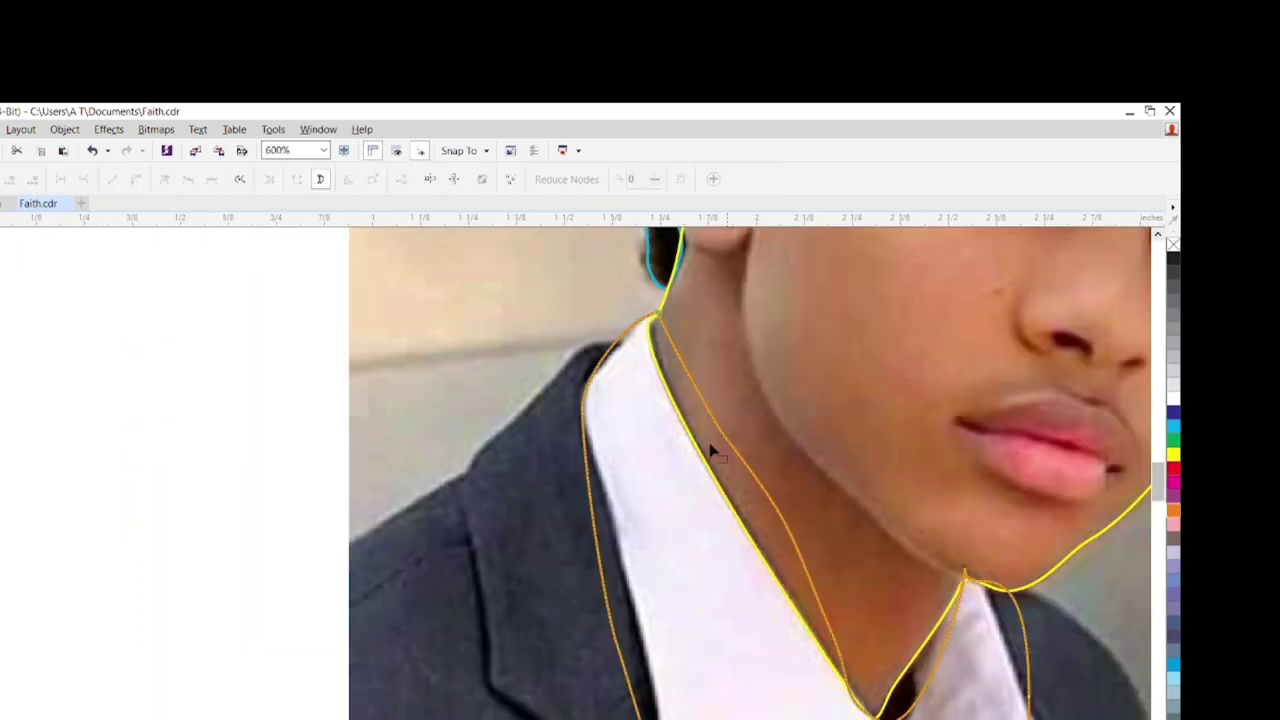
scroll(585, 340, "up", 2)
- Drag the collar outline's nodes to hug the collar edge, selecting the collar-tip node
key("F10")
left_click_drag(585, 338, 527, 453)
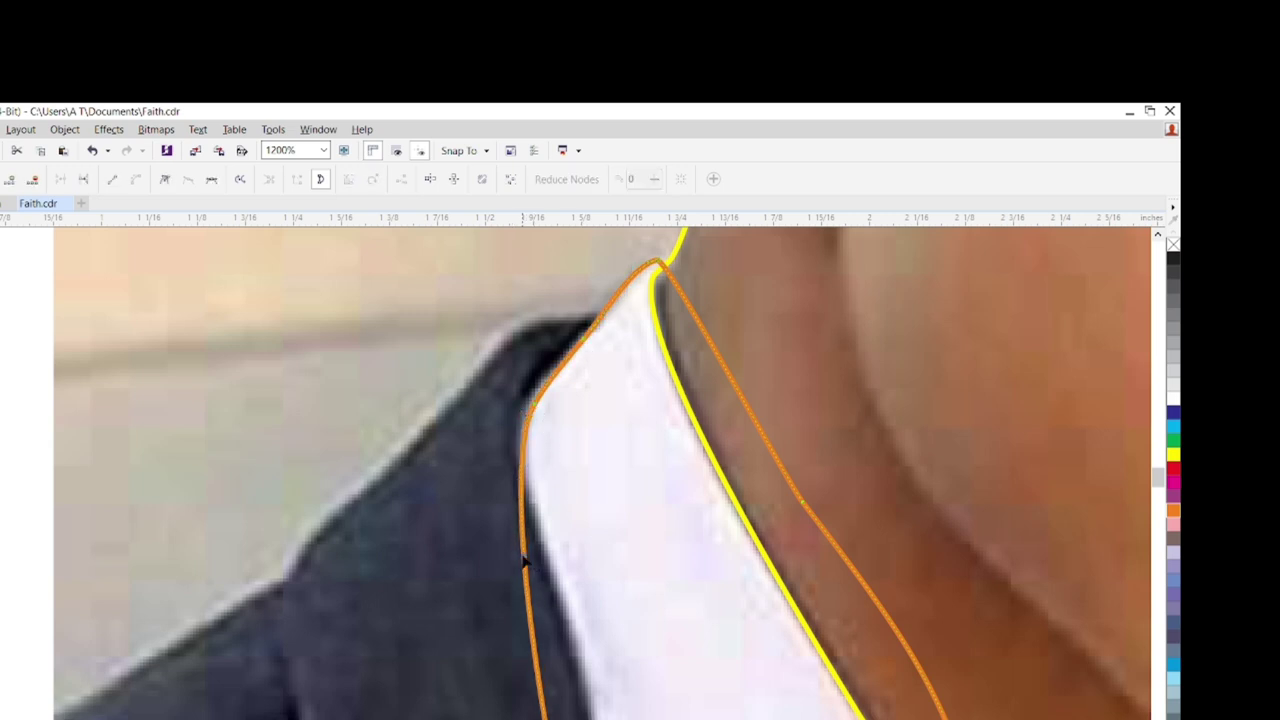
scroll(720, 560, "down", 1)
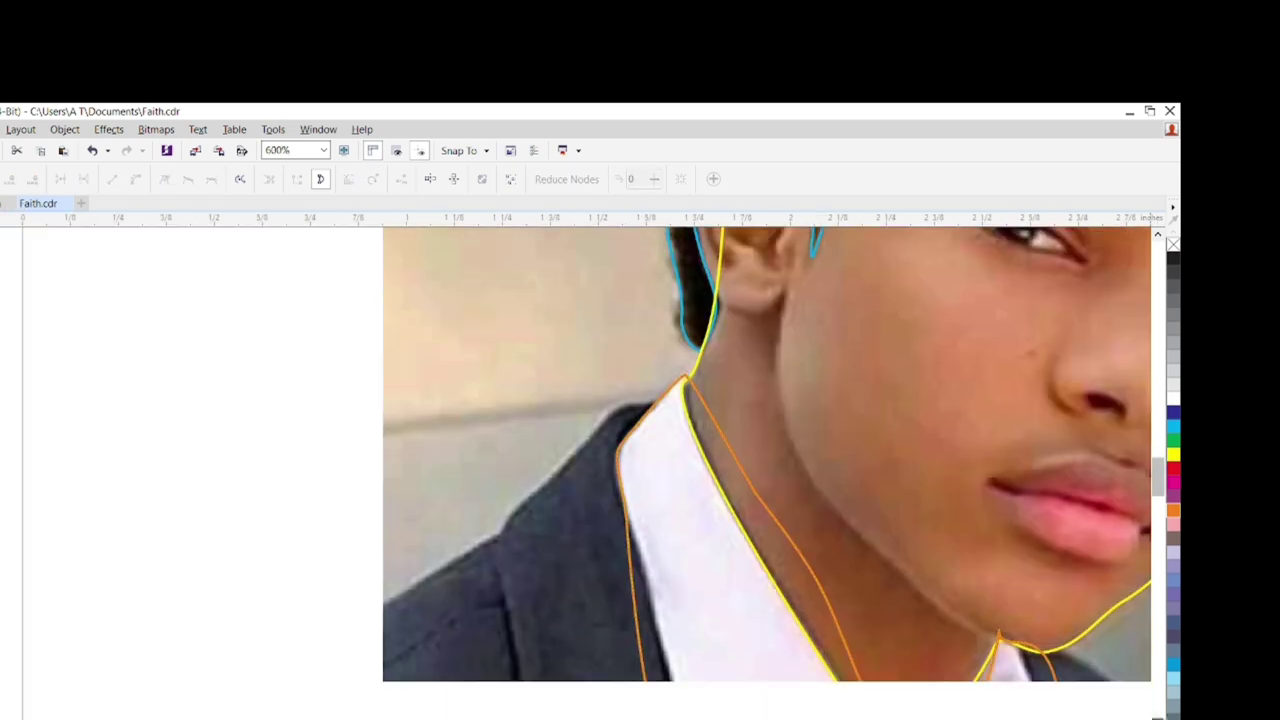
scroll(691, 314, "down", 3)
scroll(691, 314, "up", 1)
left_click(1157, 236)
left_click(686, 398)
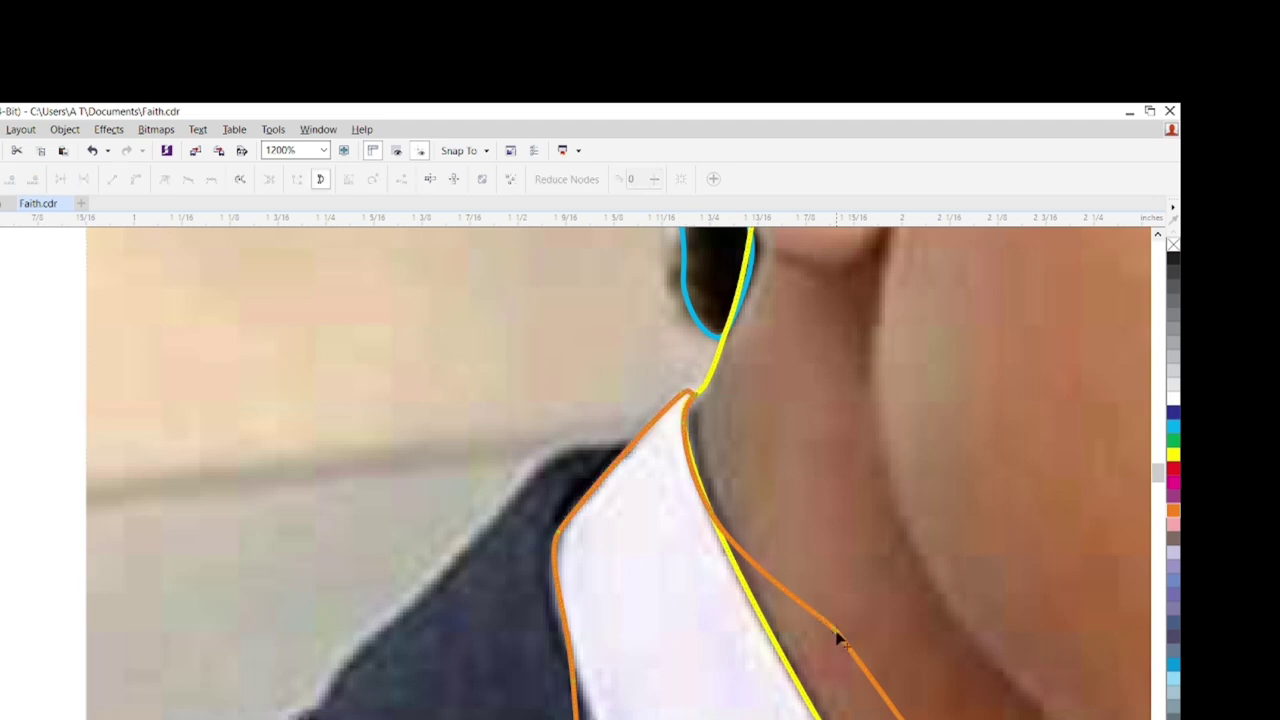
scroll(837, 649, "down", 1)
scroll(809, 449, "down", 3)
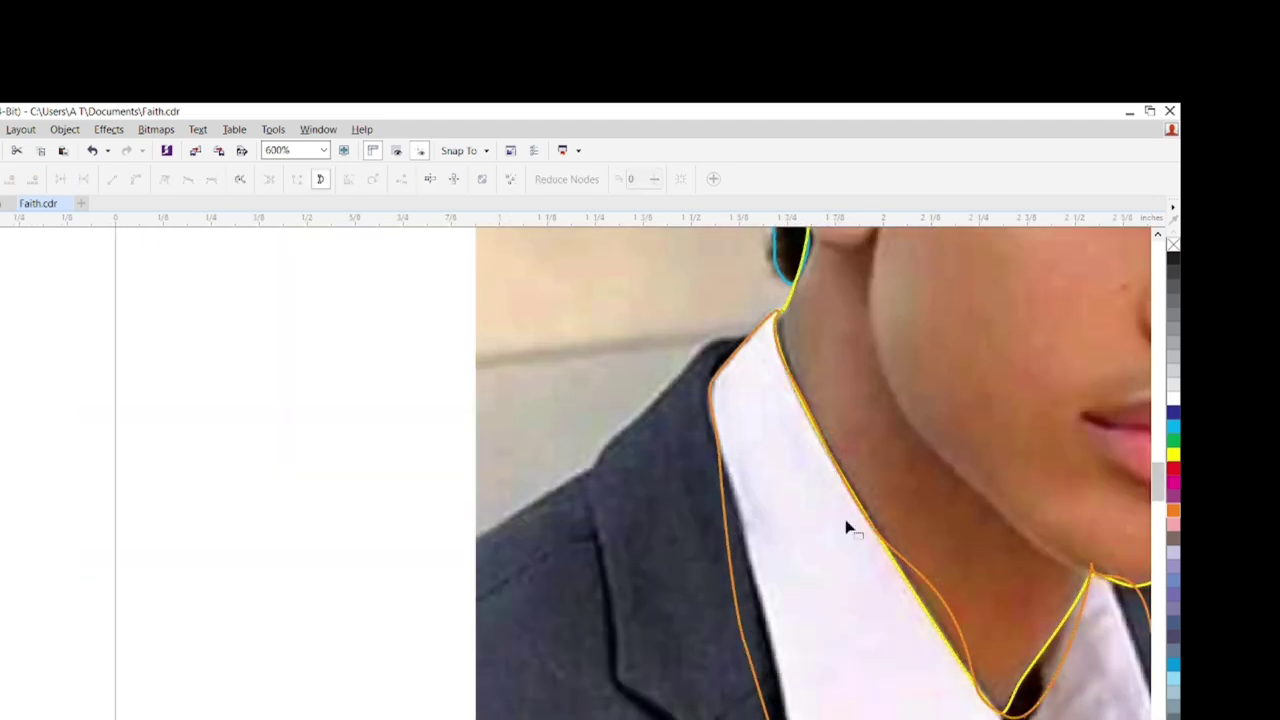
- Reshape the neck segment, collar-tip curve and lower collar corner to follow the collar edges
left_click_drag(872, 537, 831, 463)
scroll(1000, 690, "down", 1)
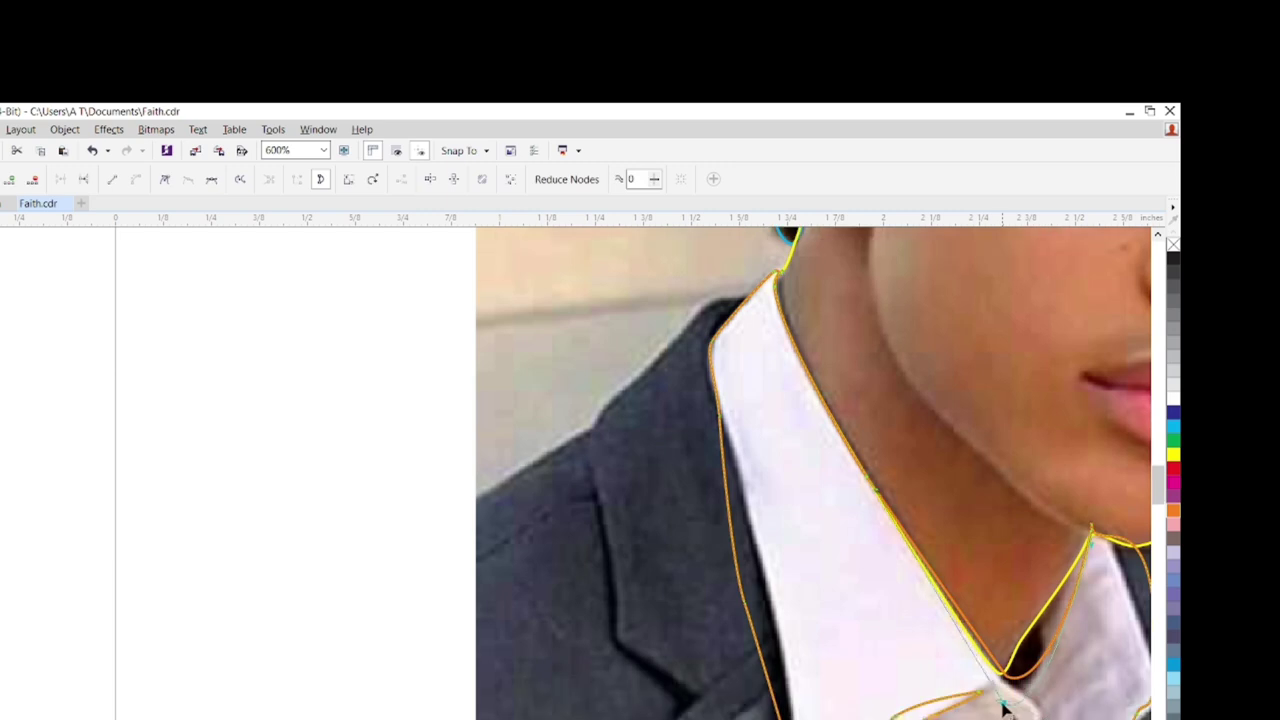
left_click(1015, 695)
left_click(1048, 650)
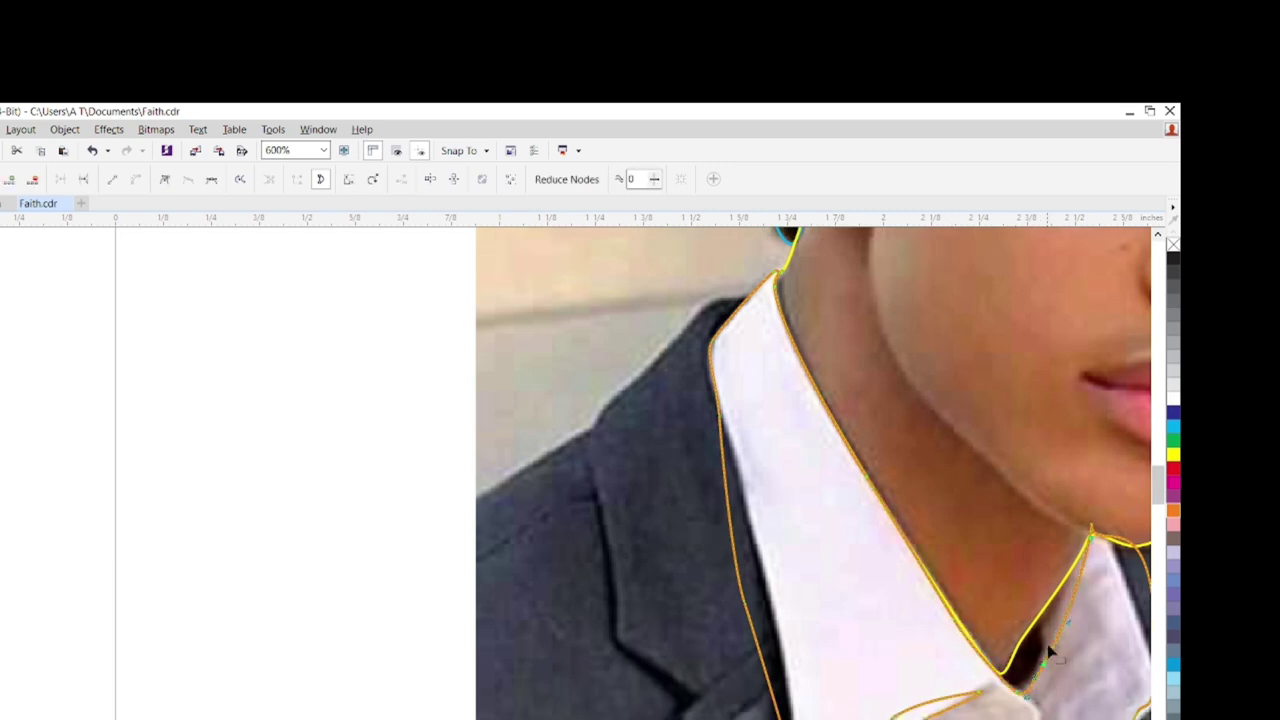
scroll(1040, 635, "up", 1)
left_click_drag(1080, 571, 1031, 623)
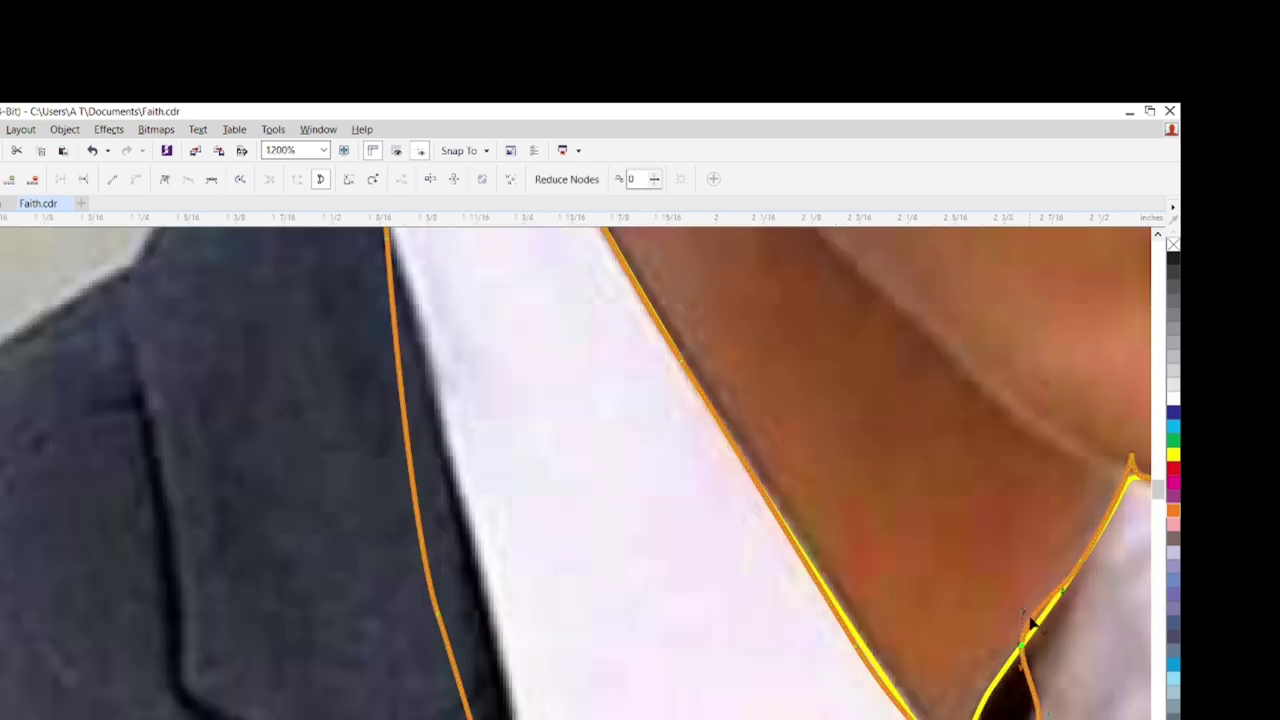
scroll(1045, 697, "down", 1)
scroll(1043, 697, "up", 1)
left_click_drag(943, 430, 966, 423)
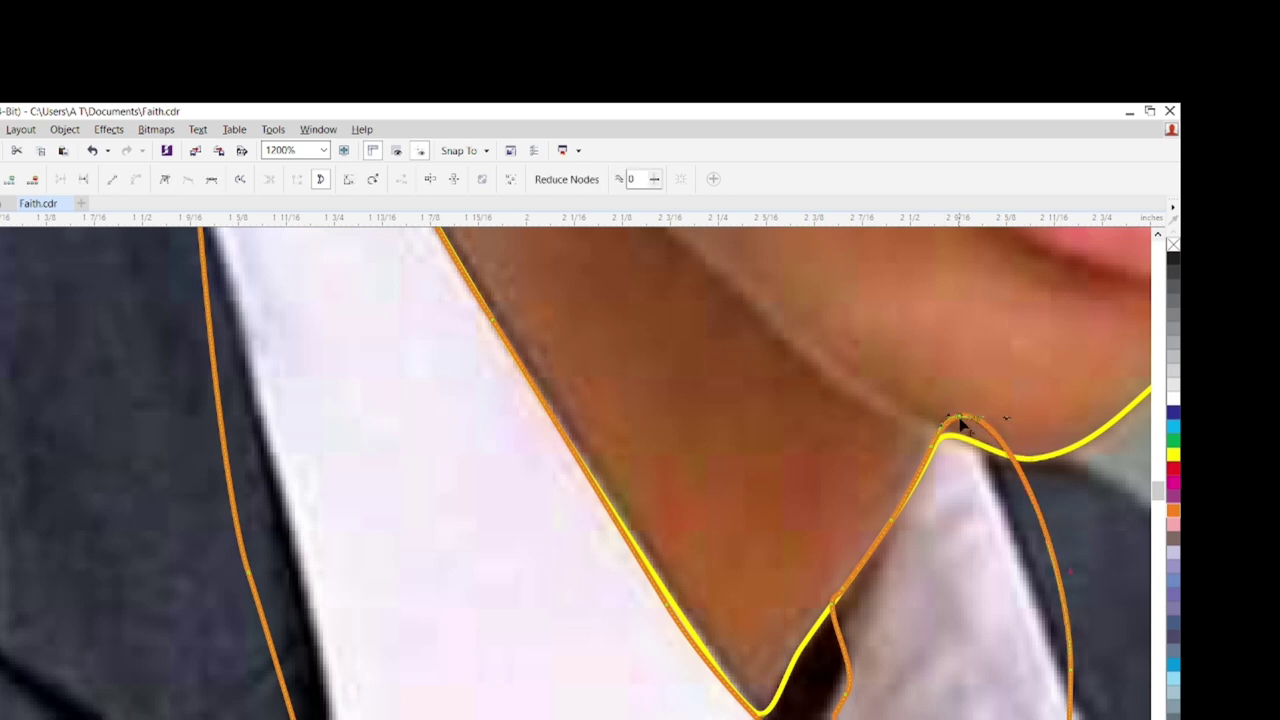
scroll(1030, 512, "down", 1)
scroll(968, 512, "up", 1)
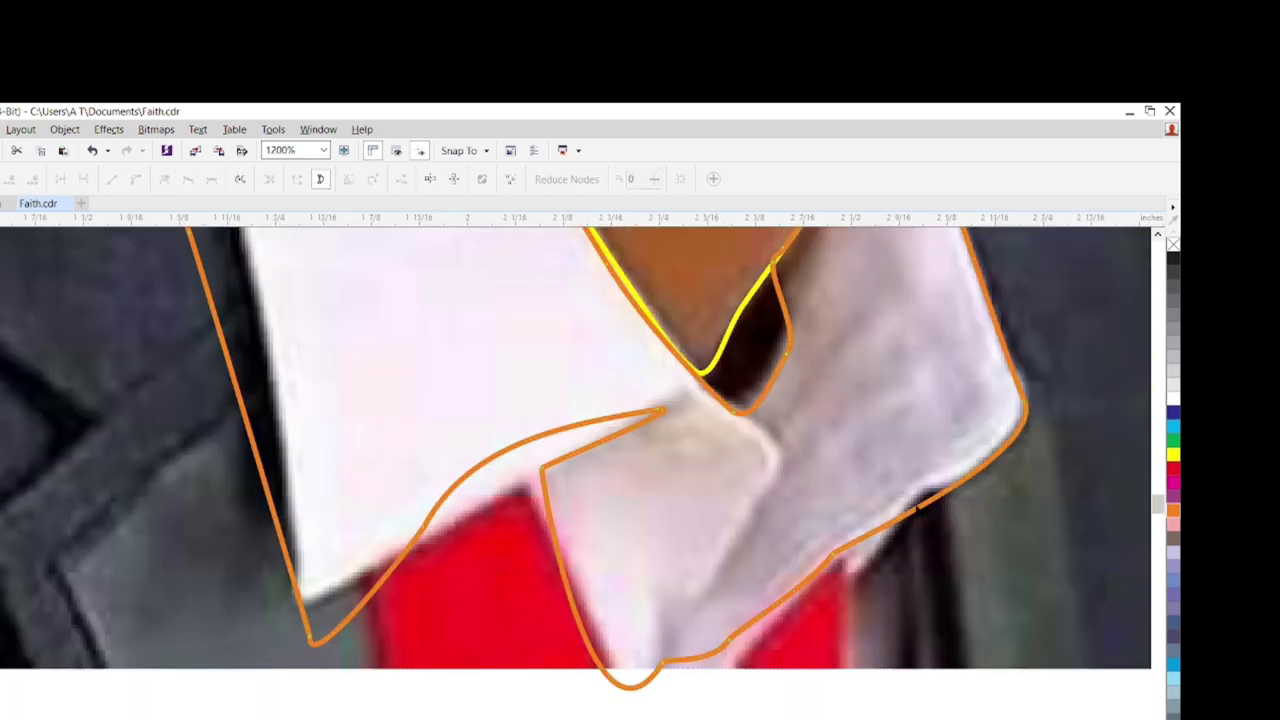
left_click_drag(833, 560, 728, 648)
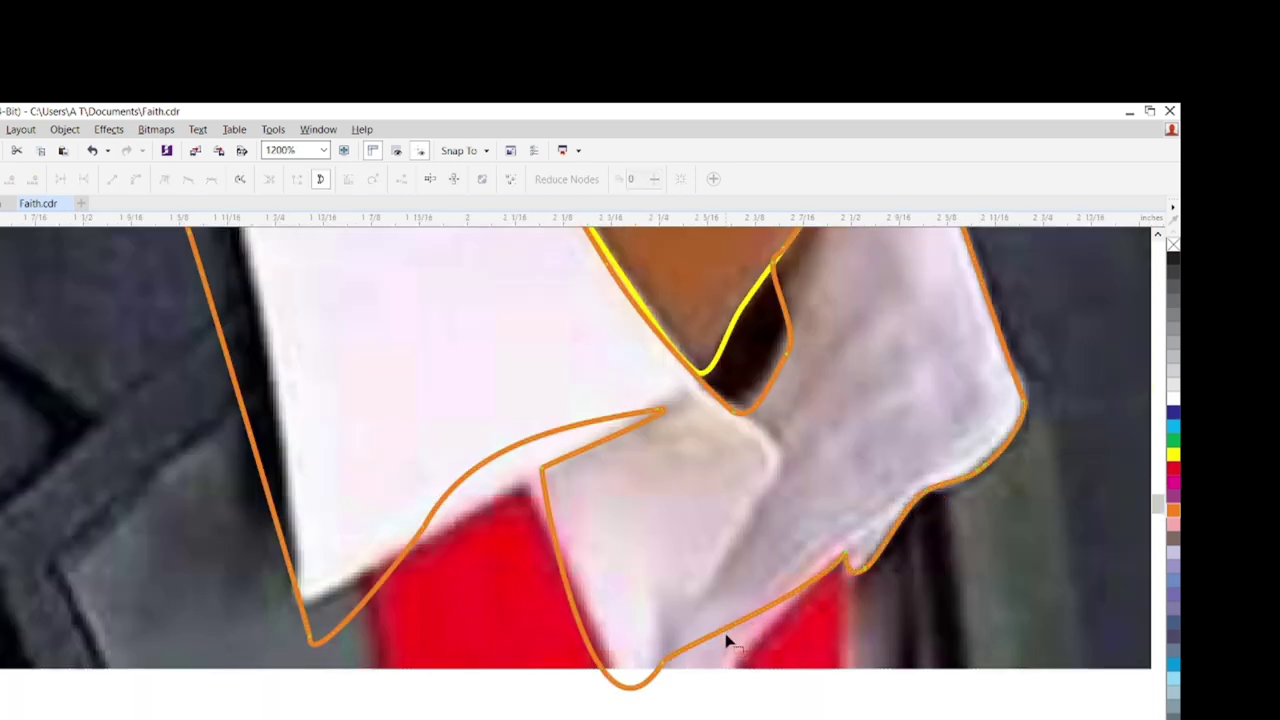
- Convert the curved collar segment to a straight line and pull the notch node into a sharp peak
left_click(715, 638)
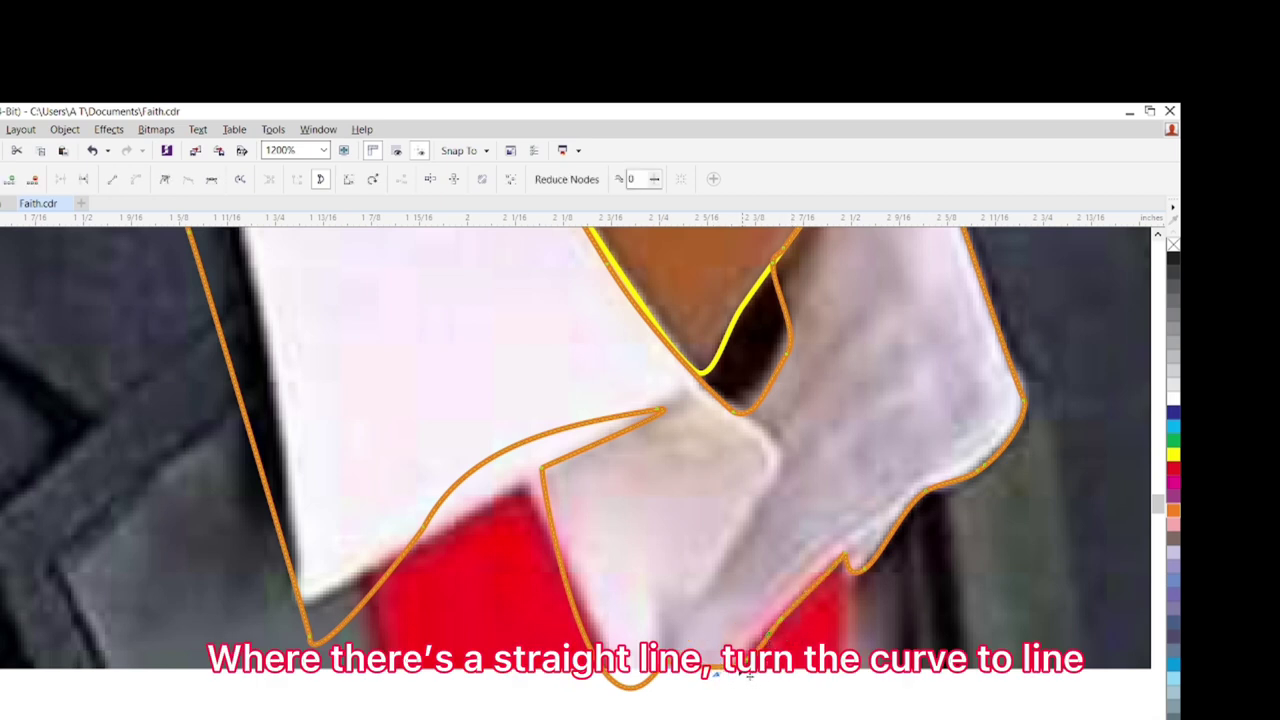
right_click(702, 686)
left_click(745, 452)
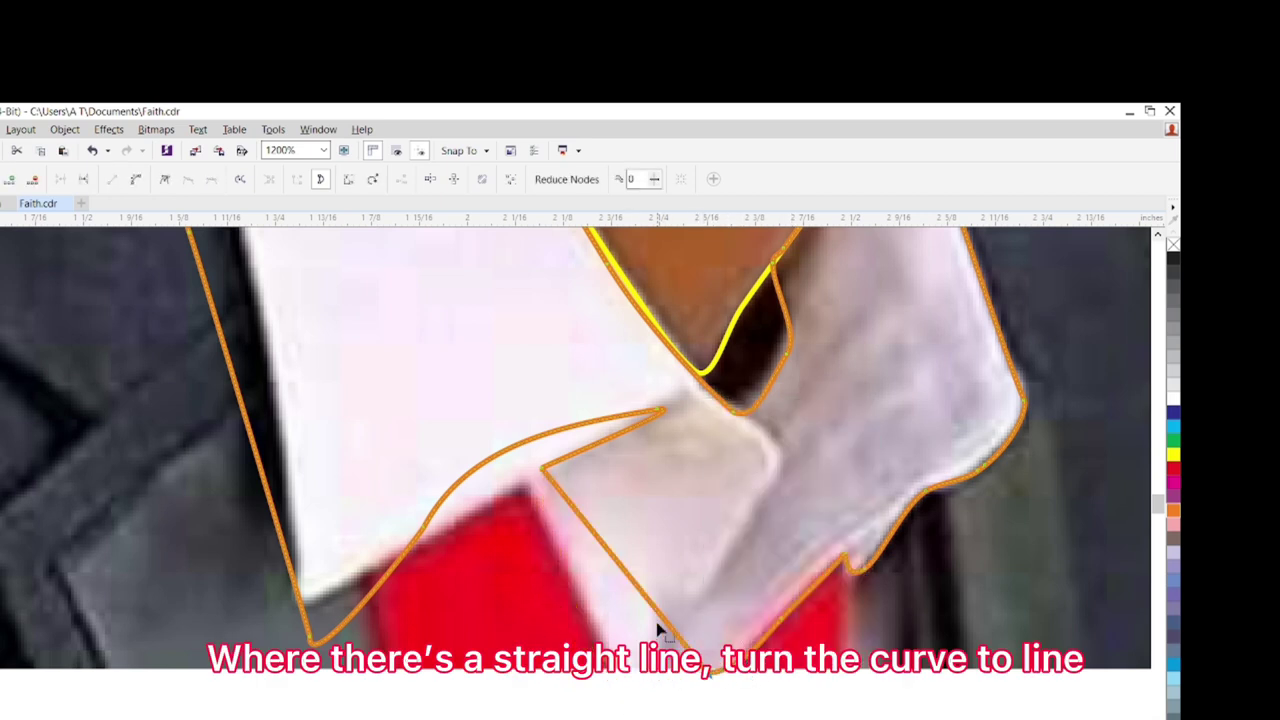
mouse_move(528, 486)
left_mouse_down()
mouse_move(540, 375)
mouse_move(477, 492)
left_mouse_up()
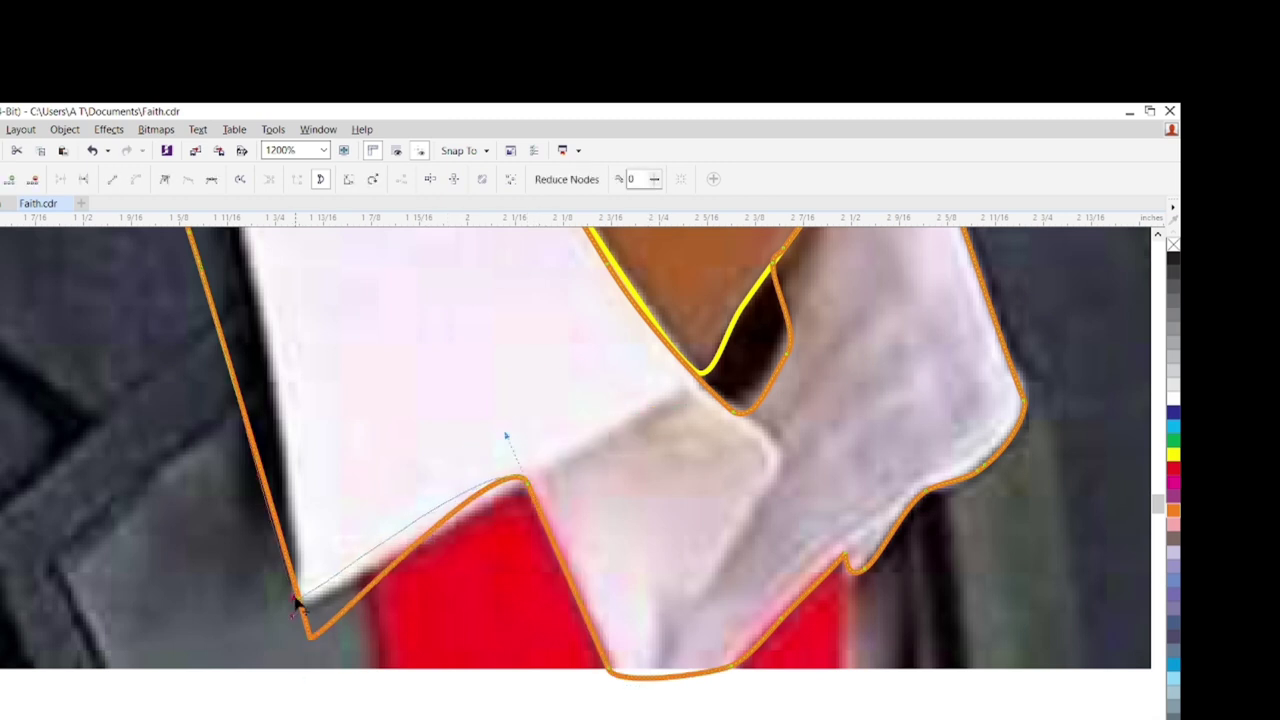
scroll(320, 523, "down", 2)
scroll(300, 530, "up", 3)
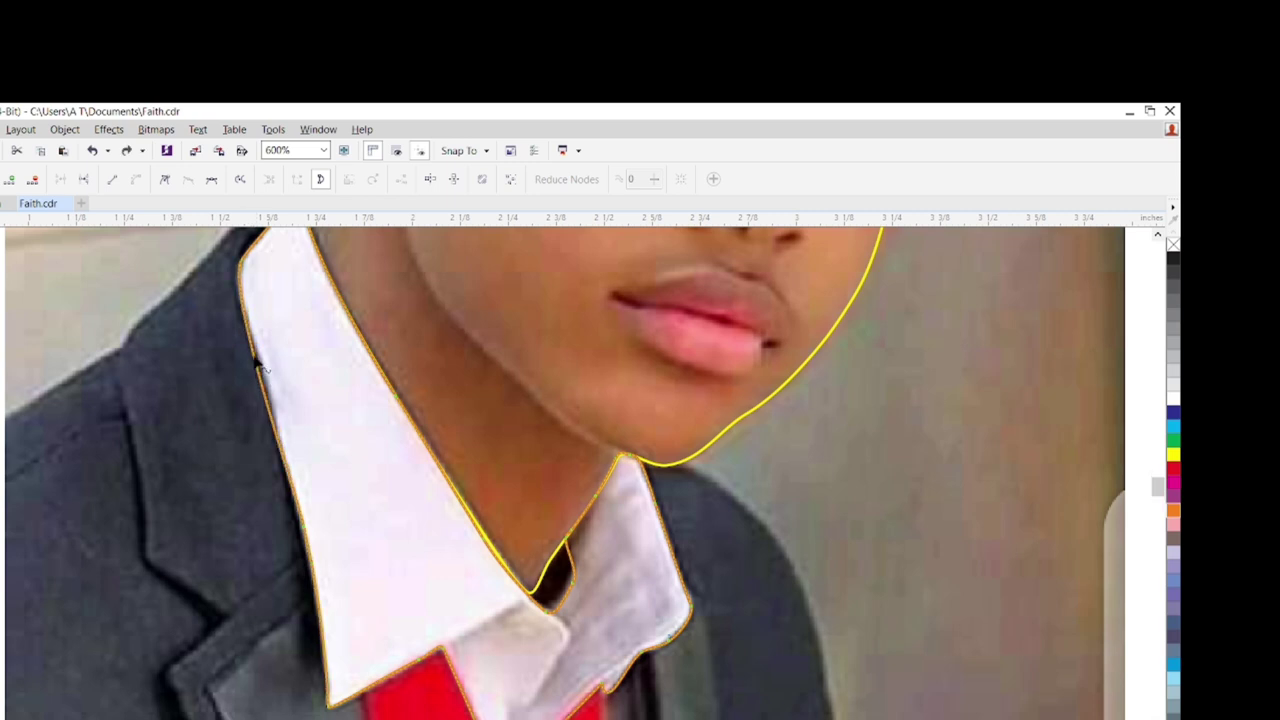
- Freehand-trace a closed outline around the jacket, redrawing the misplaced shoulder line
scroll(268, 385, "up", 2)
scroll(275, 397, "down", 4)
key("F5")
left_click_drag(278, 316, 135, 402)
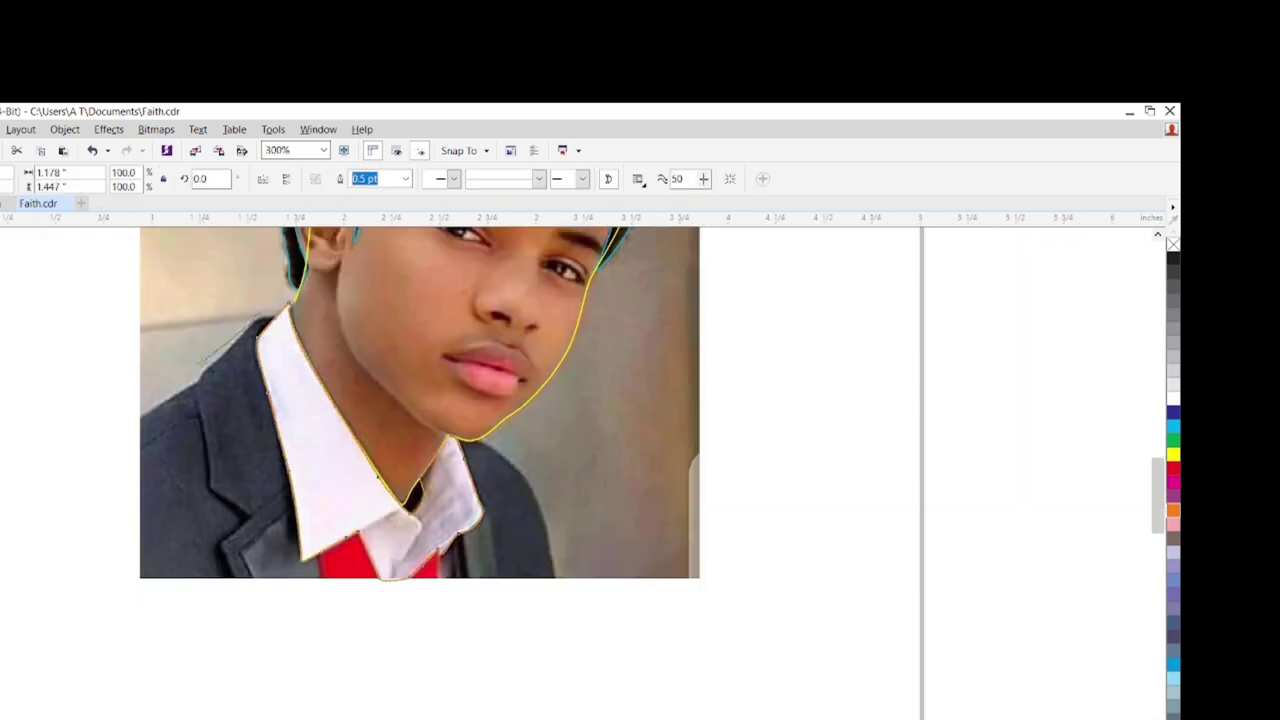
key("ctrl+z")
left_click_drag(270, 318, 141, 412)
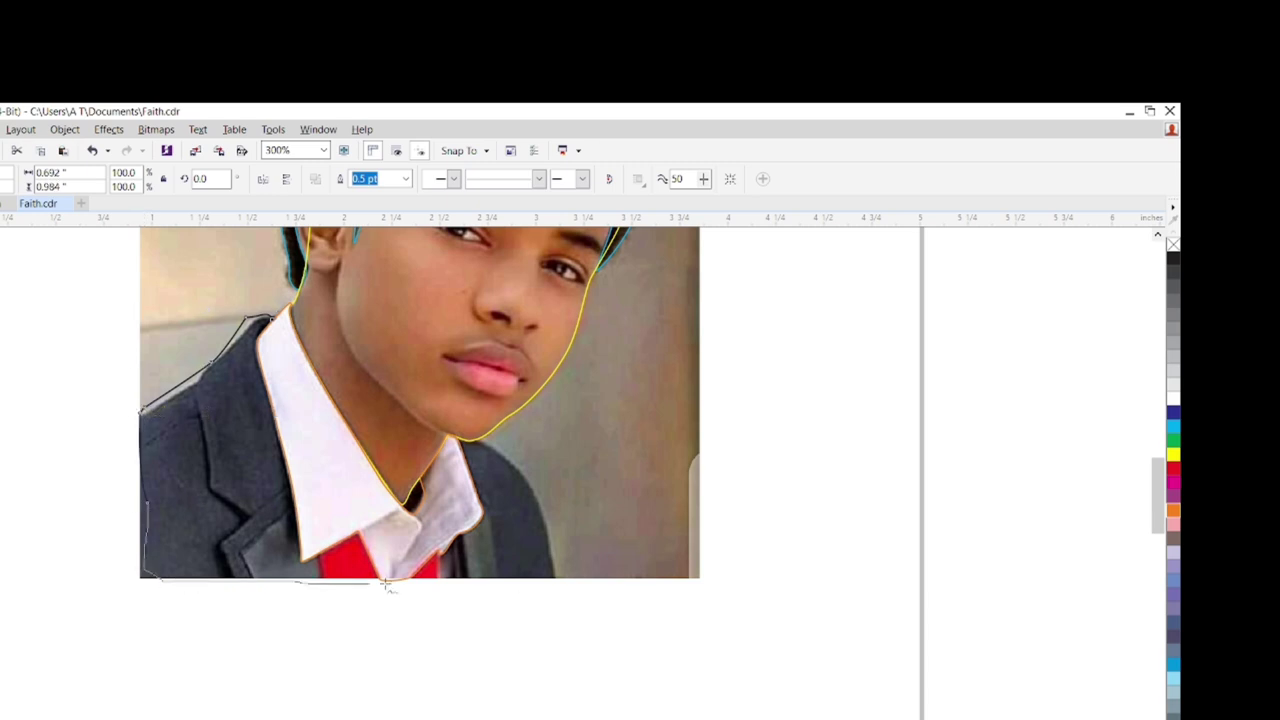
left_click_drag(482, 430, 270, 318)
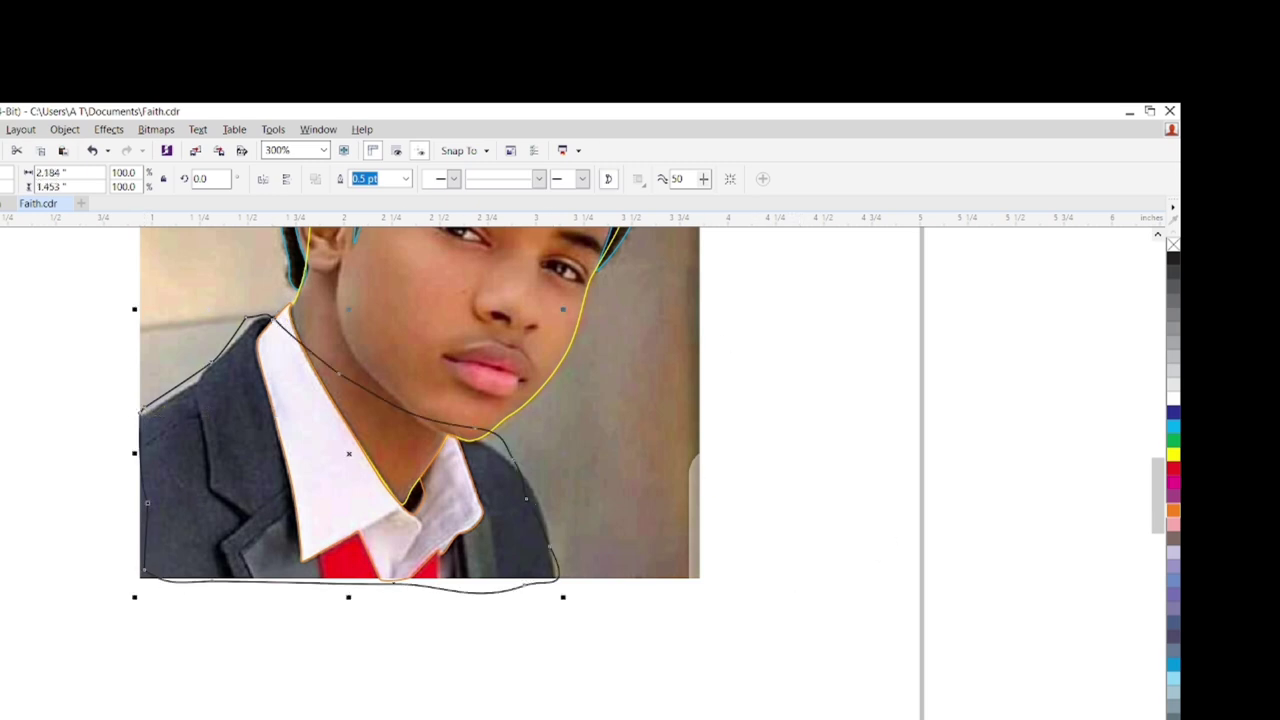
- Zoom in and bend the outline's segments along the collar and shoulder edges
key("z")
left_click_drag(86, 294, 360, 449)
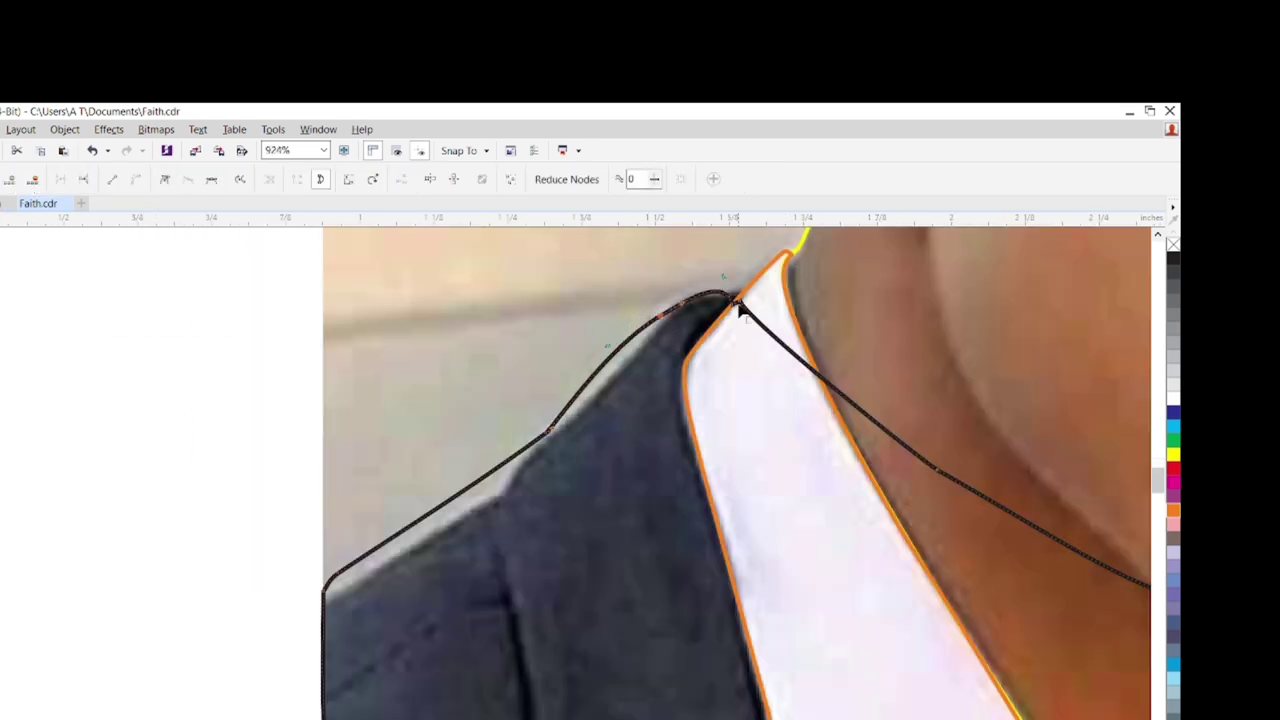
left_click_drag(742, 306, 594, 380)
mouse_move(549, 429)
left_mouse_down()
mouse_move(483, 487)
mouse_move(530, 472)
left_mouse_up()
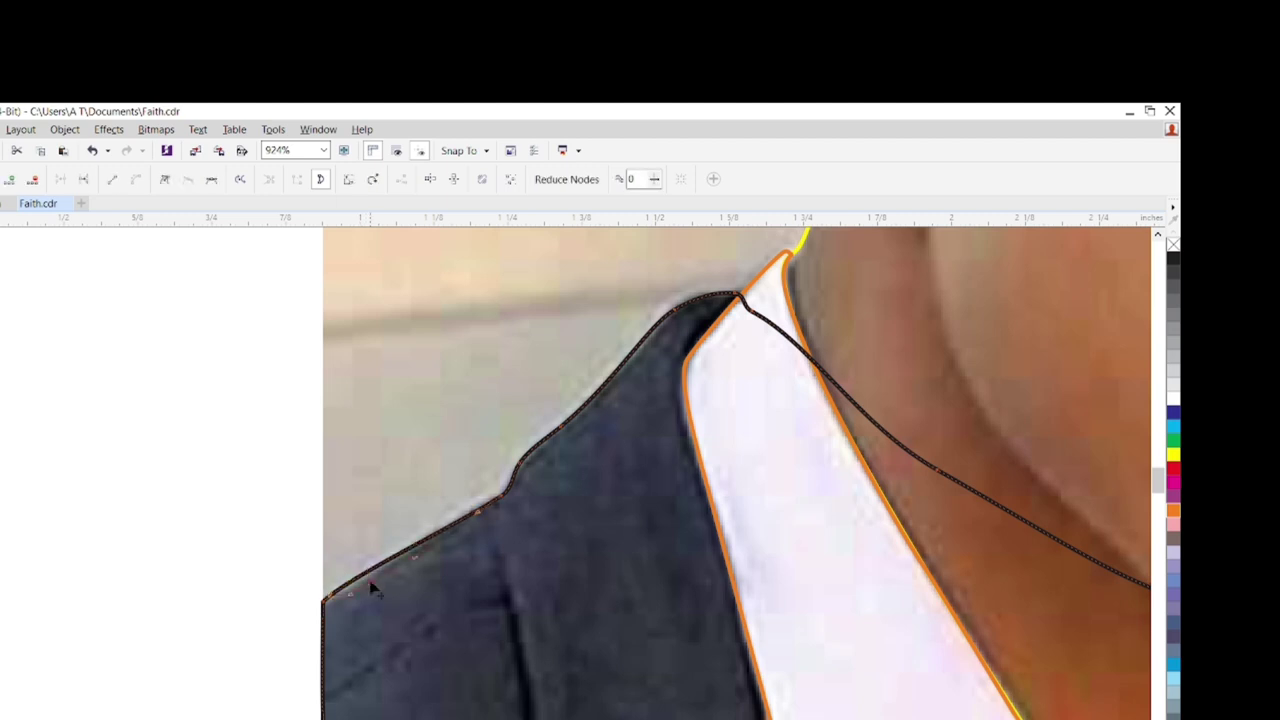
scroll(357, 580, "down", 3)
scroll(720, 470, "down", 3)
- Convert the bottom segments to straight lines along the photo edge
right_click(488, 556)
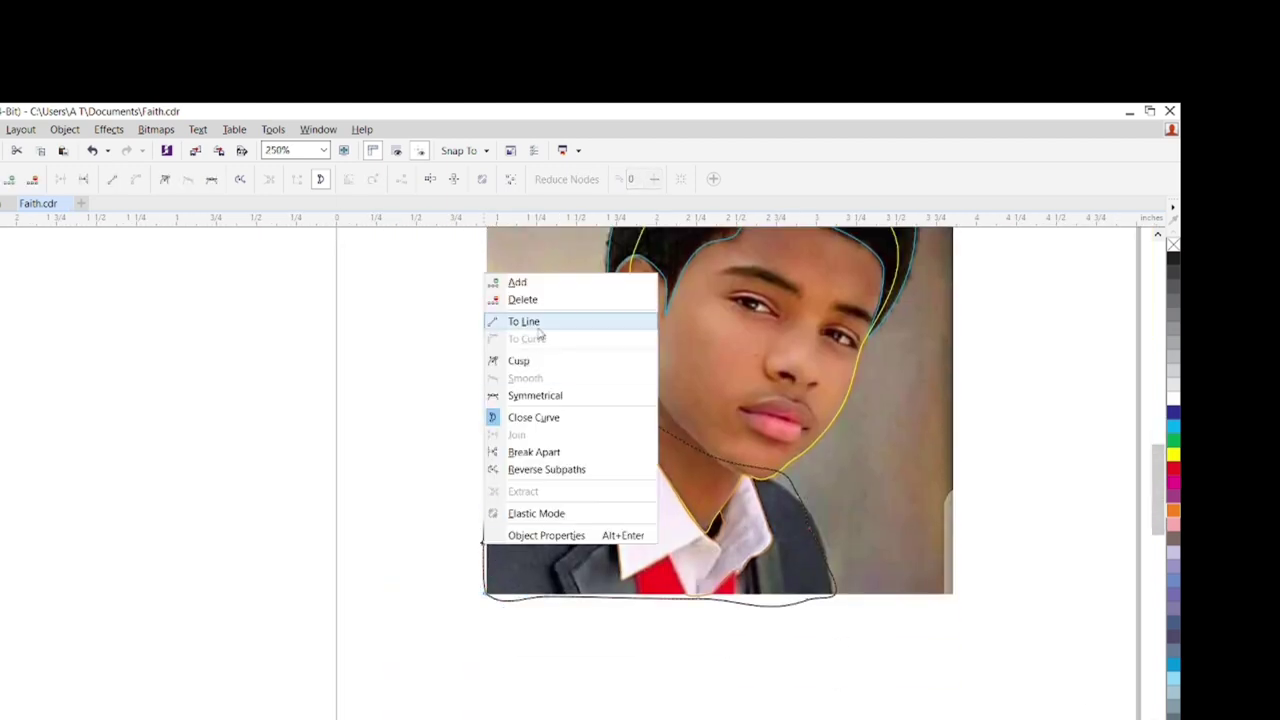
scroll(665, 590, "up", 2)
right_click(886, 588)
left_click(926, 346)
right_click(582, 586)
left_click(636, 504)
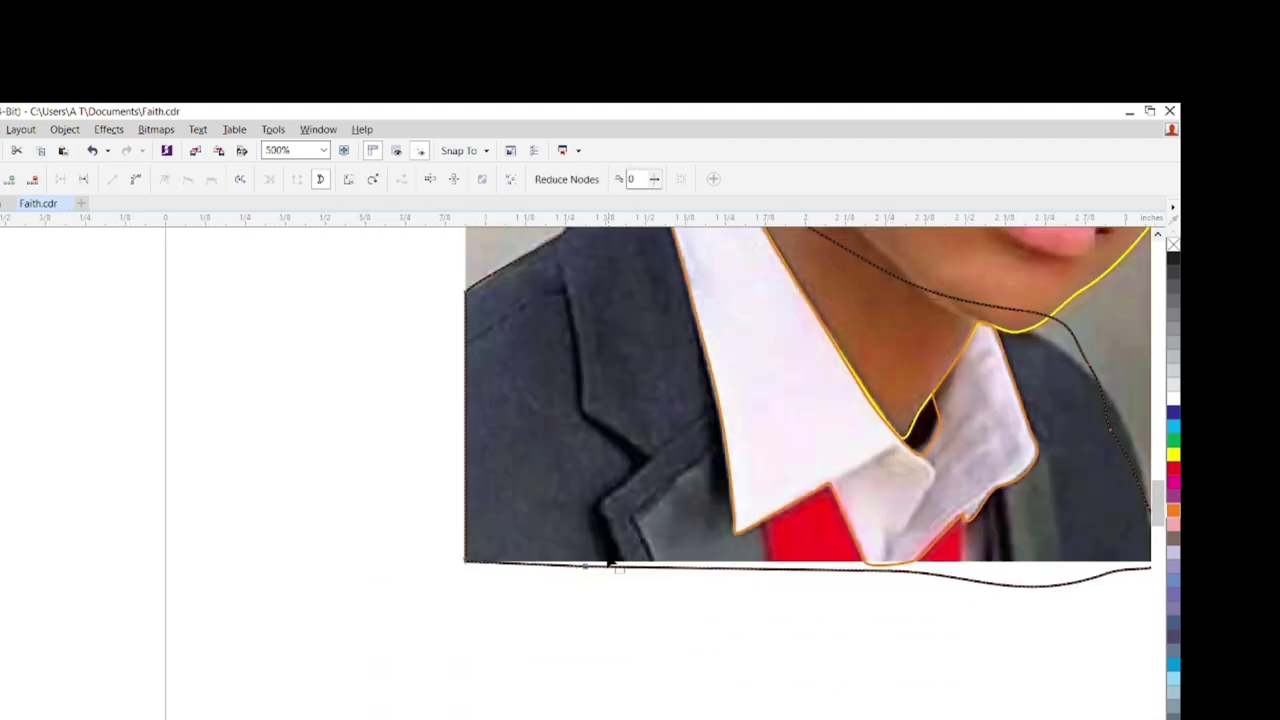
scroll(660, 568, "right", 3)
- Fit the right side of the jacket outline tightly against the shoulder curve
left_click_drag(934, 606, 872, 566)
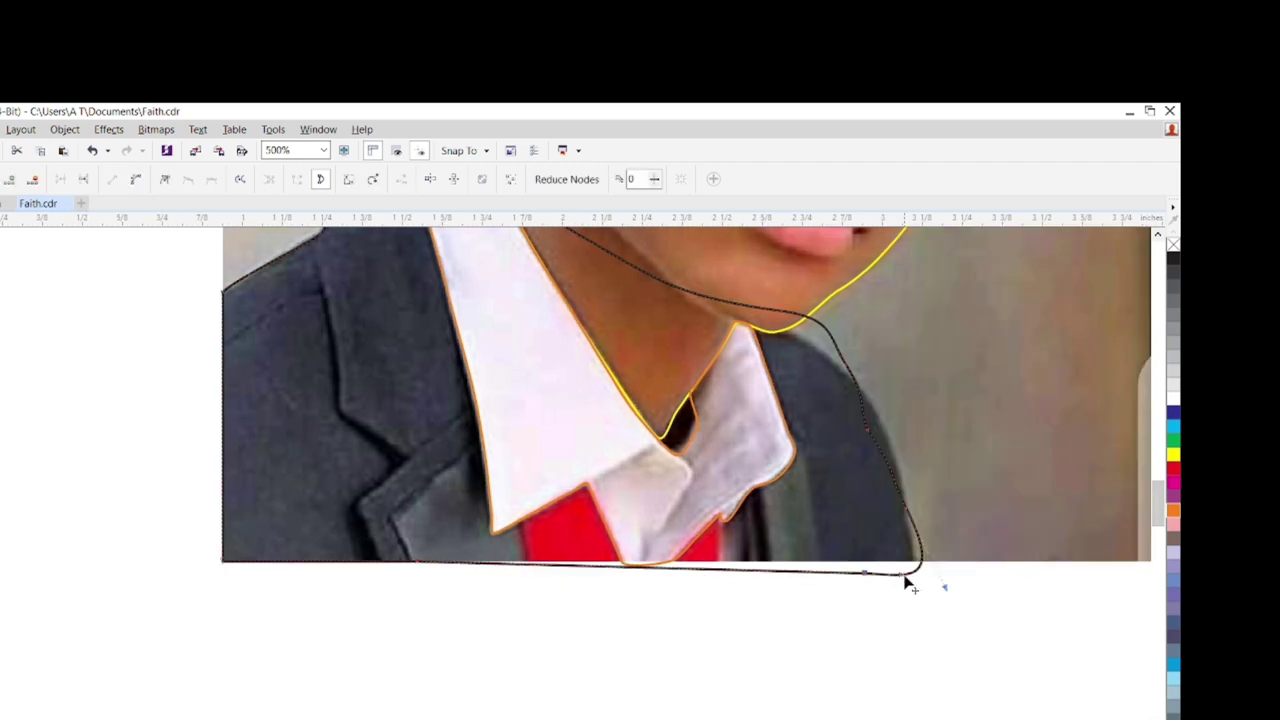
left_click_drag(858, 462, 868, 372)
mouse_move(910, 522)
left_mouse_down()
mouse_move(898, 575)
mouse_move(918, 556)
left_mouse_up()
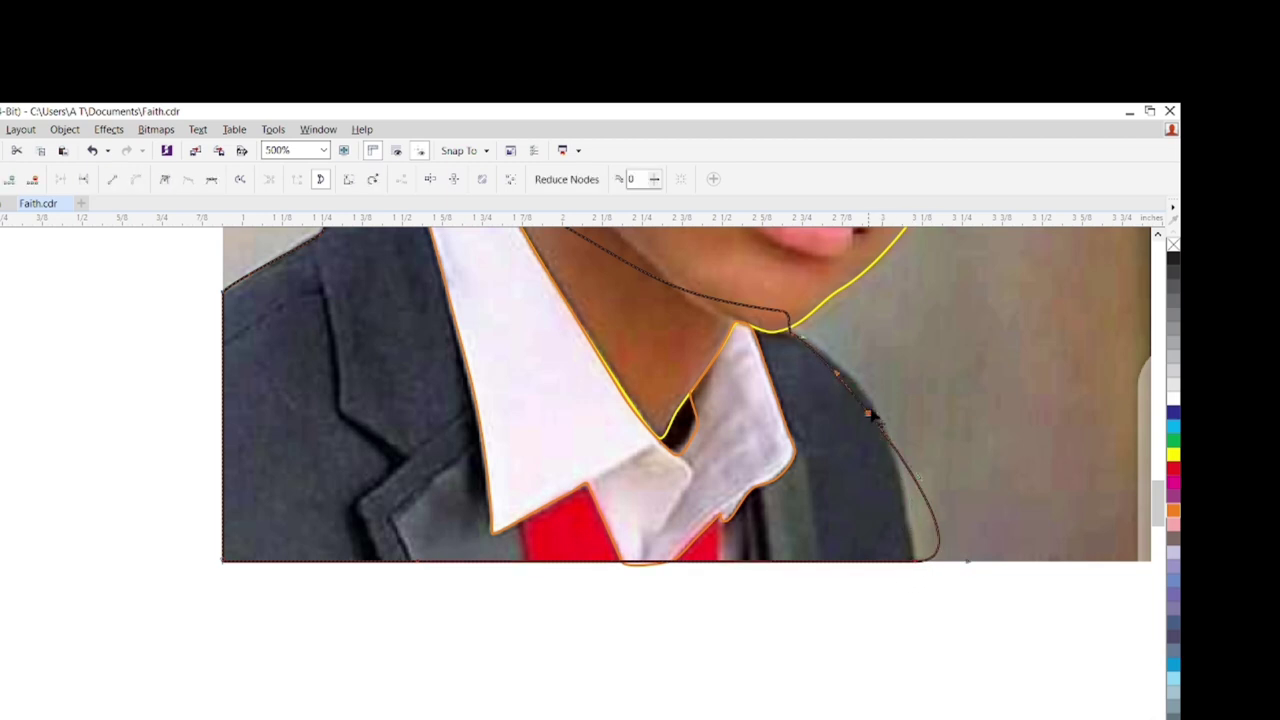
left_click_drag(876, 512, 920, 578)
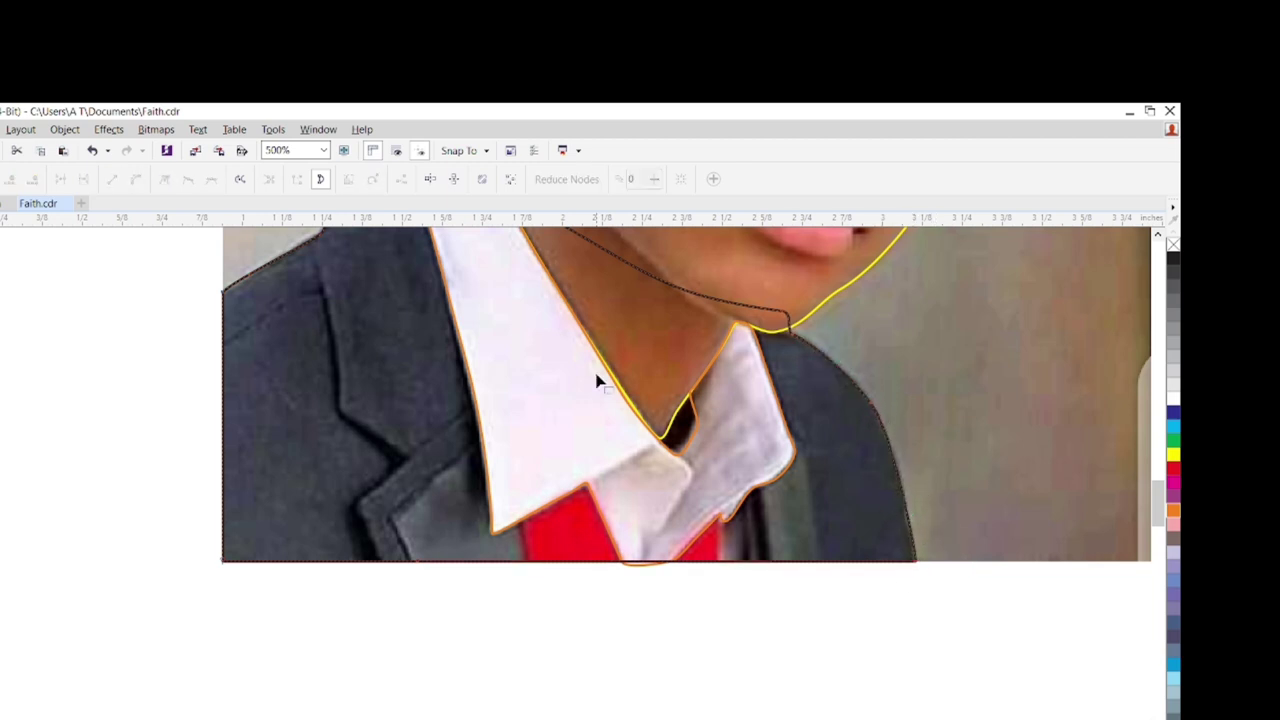
scroll(645, 548, "up", 2)
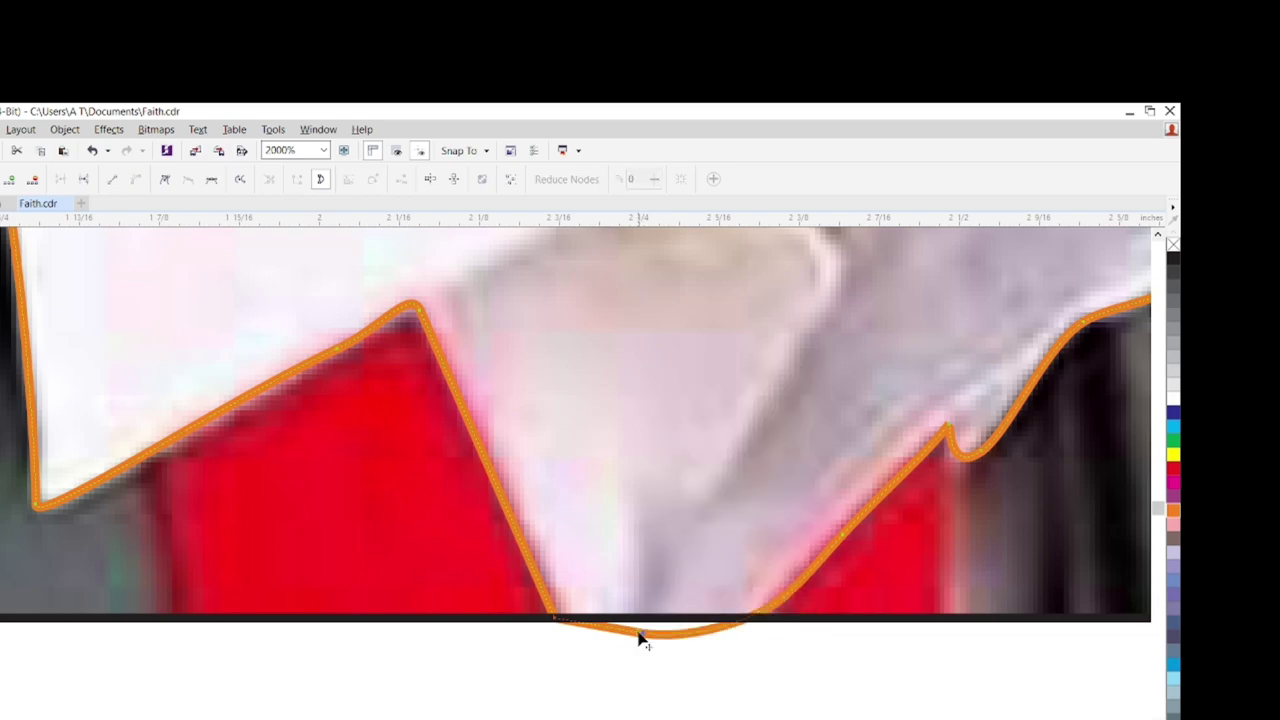
left_click(760, 622)
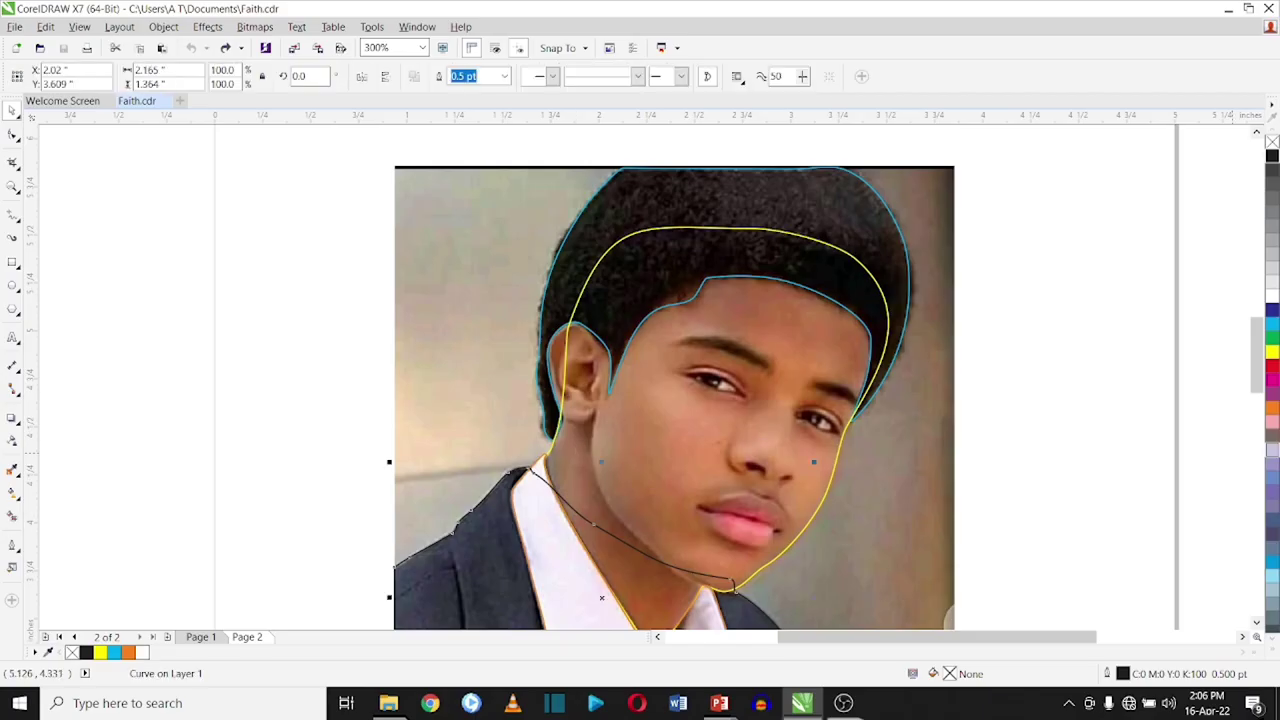
- Drag the yellow face outline's segments left so it wraps around the ear's outer edge
scroll(570, 372, "up", 1)
left_click(570, 372)
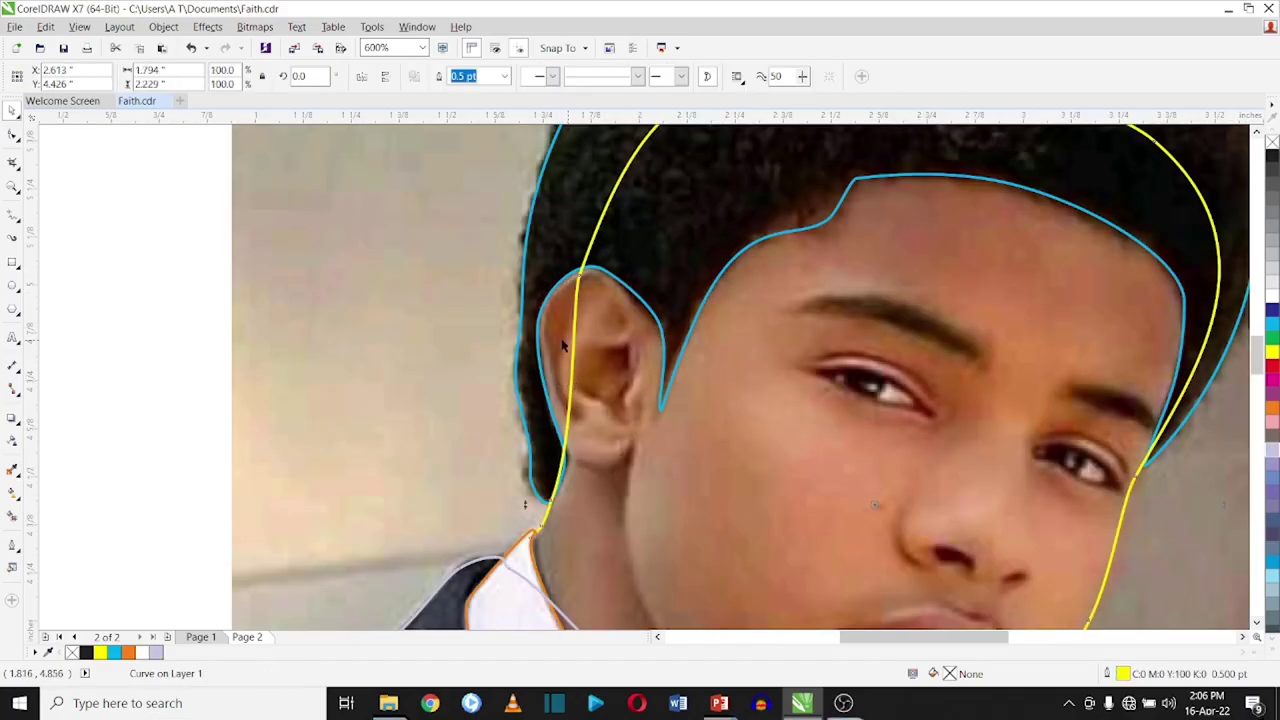
key("F10")
left_click_drag(572, 372, 548, 372)
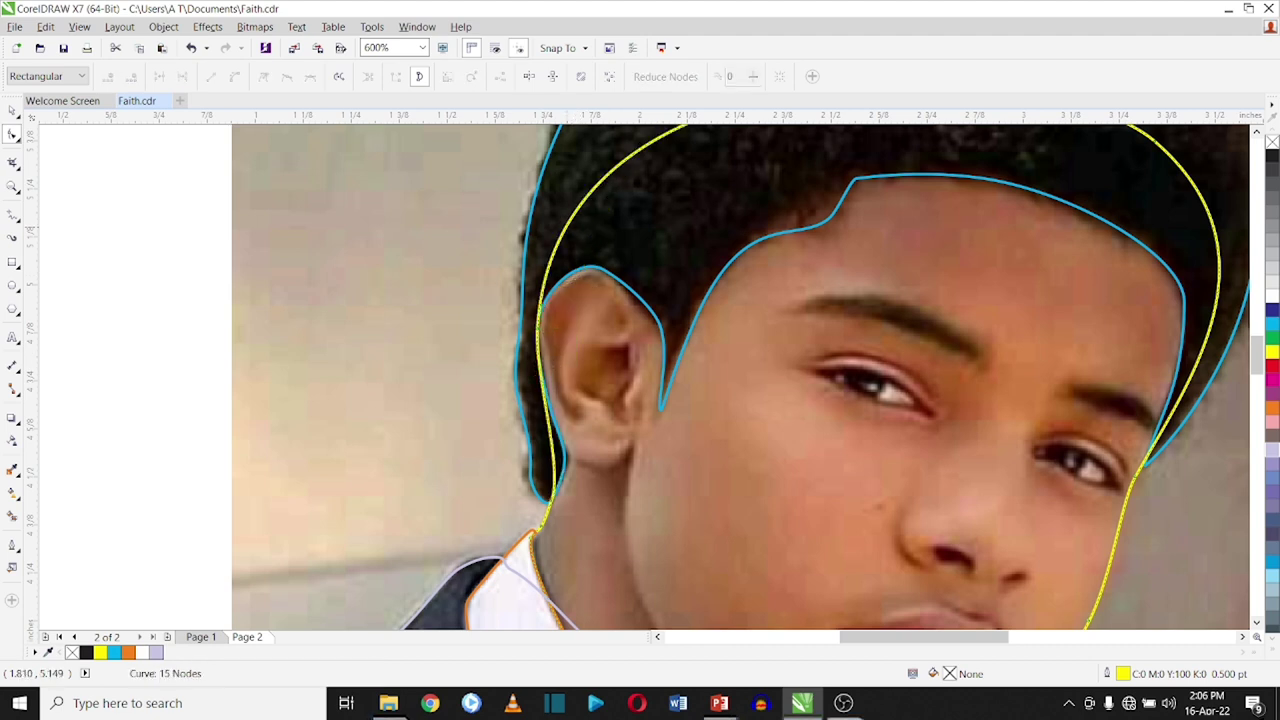
left_click_drag(566, 214, 566, 229)
left_click_drag(540, 360, 527, 360)
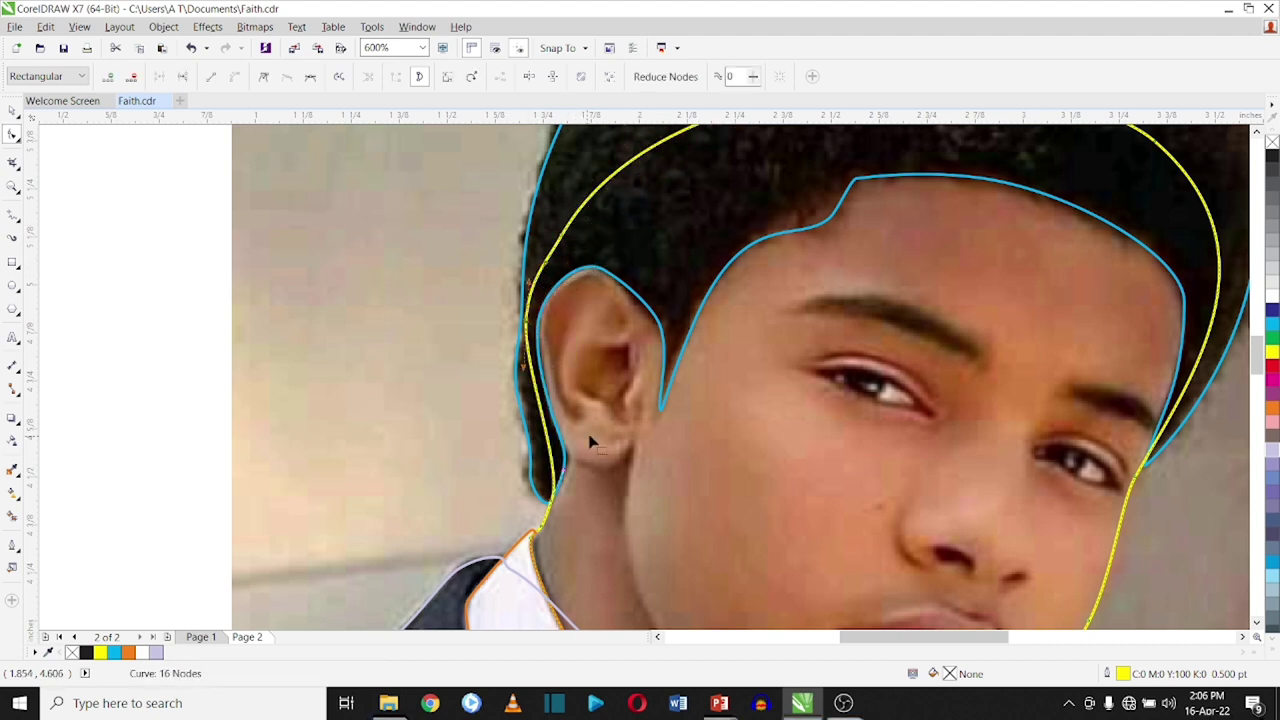
left_click(10, 110)
key("F10")
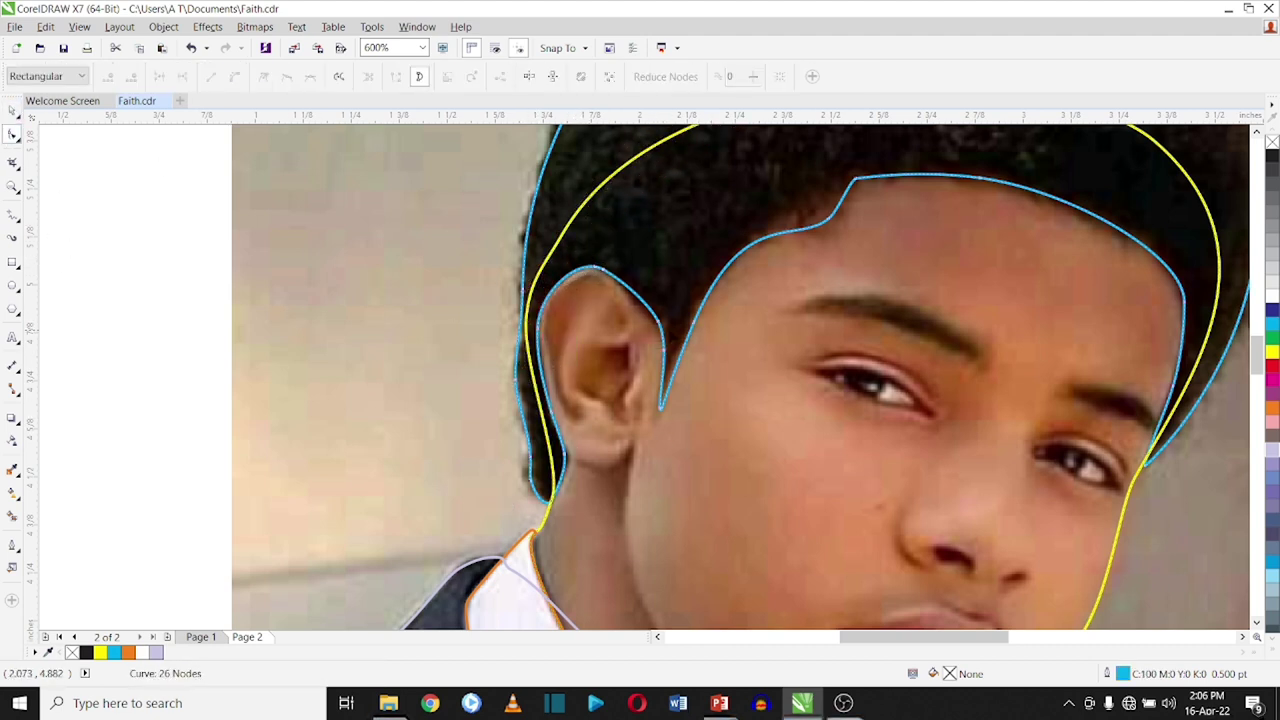
scroll(663, 348, "down", 2)
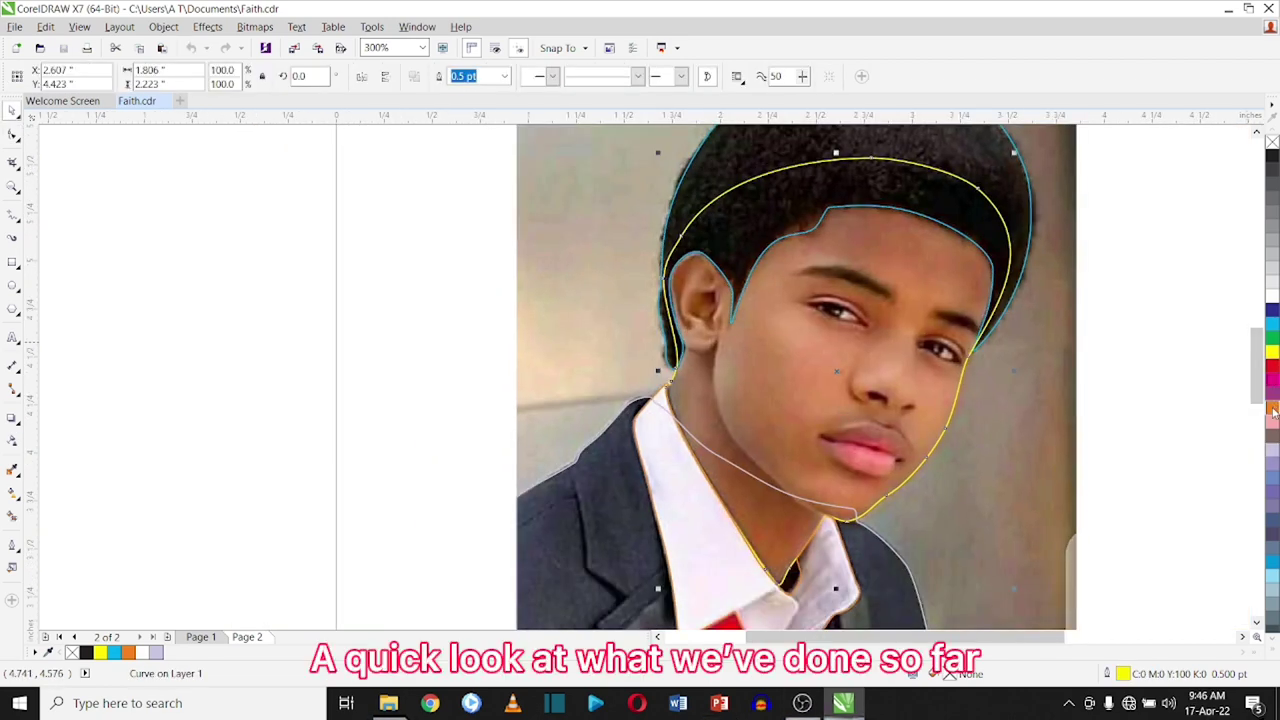
left_click(1273, 408)
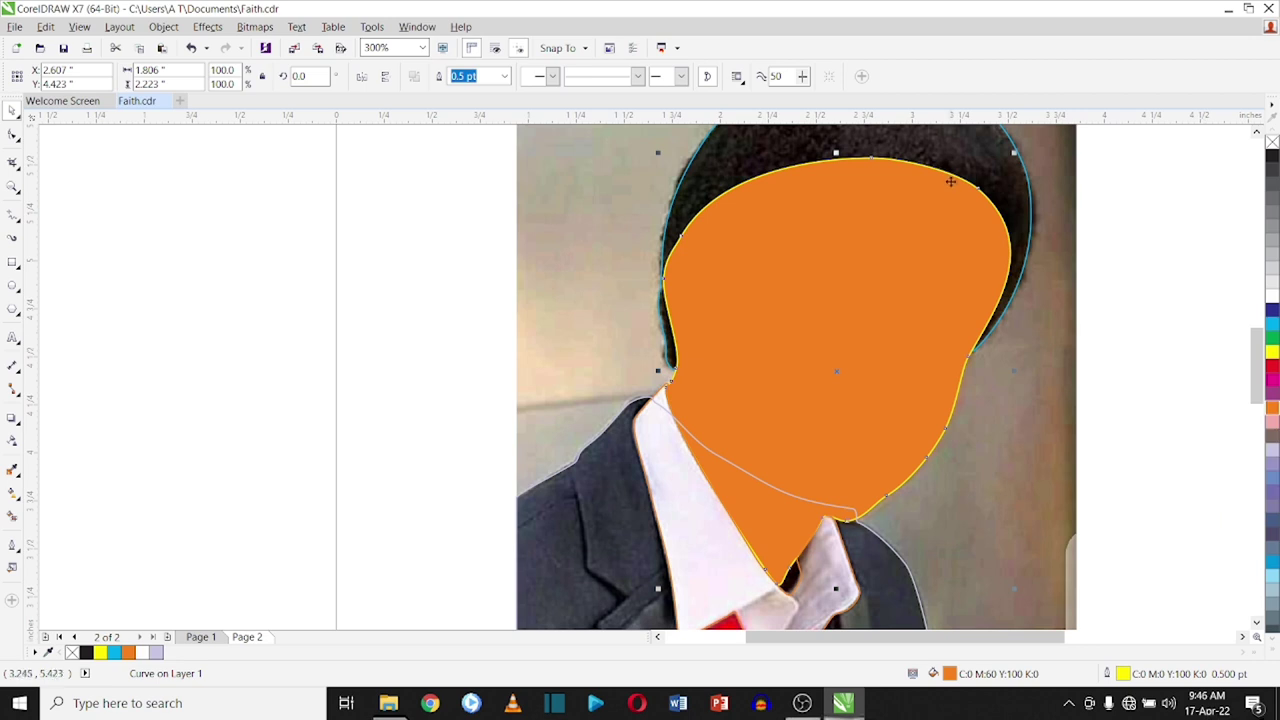
left_click(978, 157)
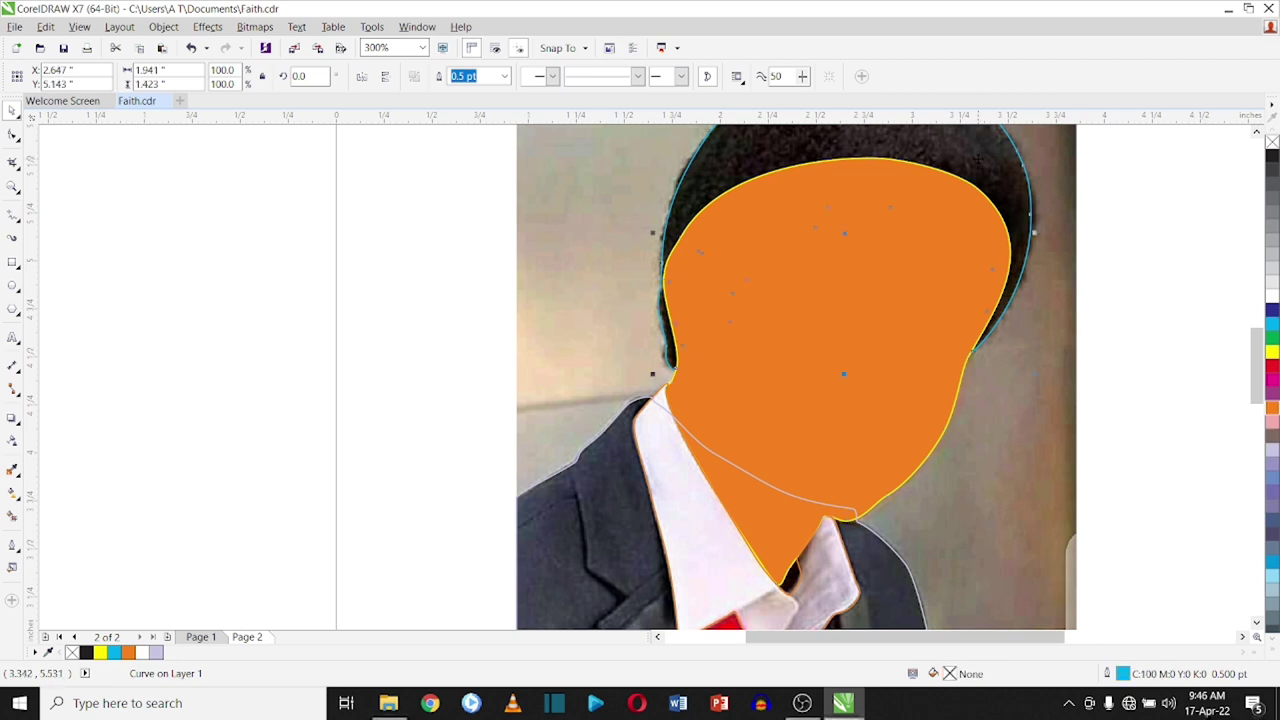
left_click(1272, 163)
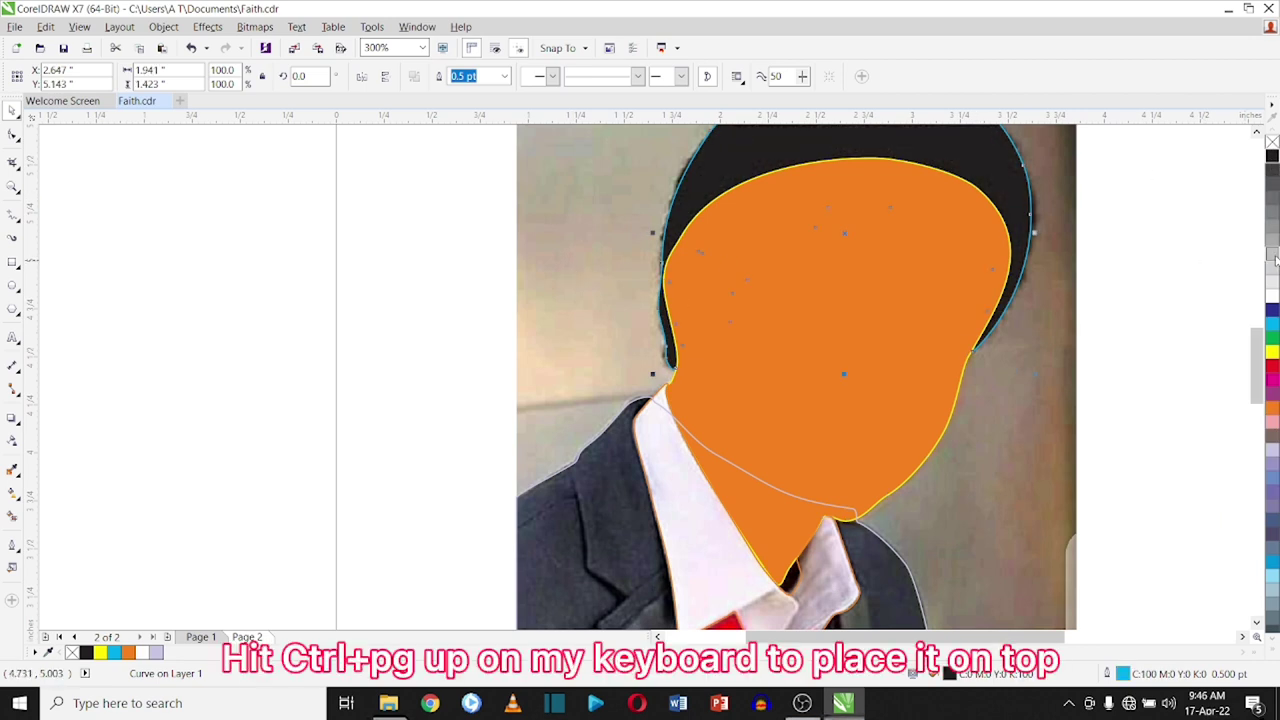
key("ctrl+Page_Up")
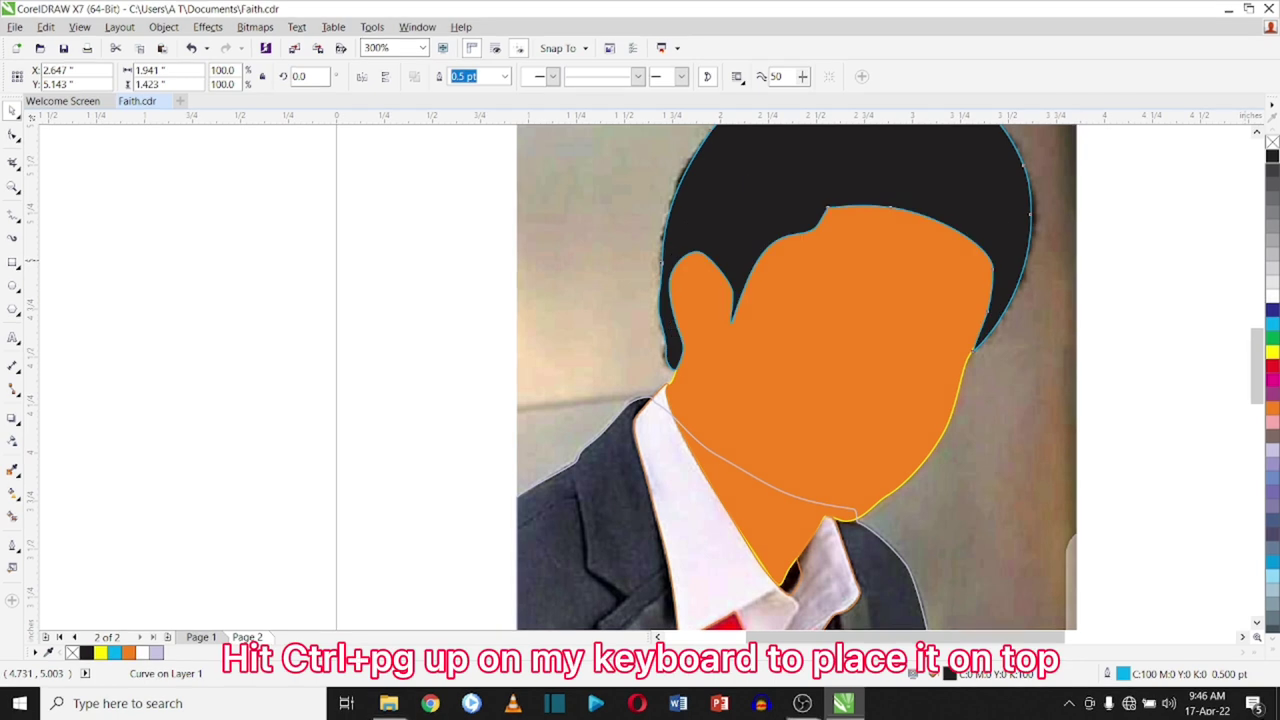
left_click(760, 514)
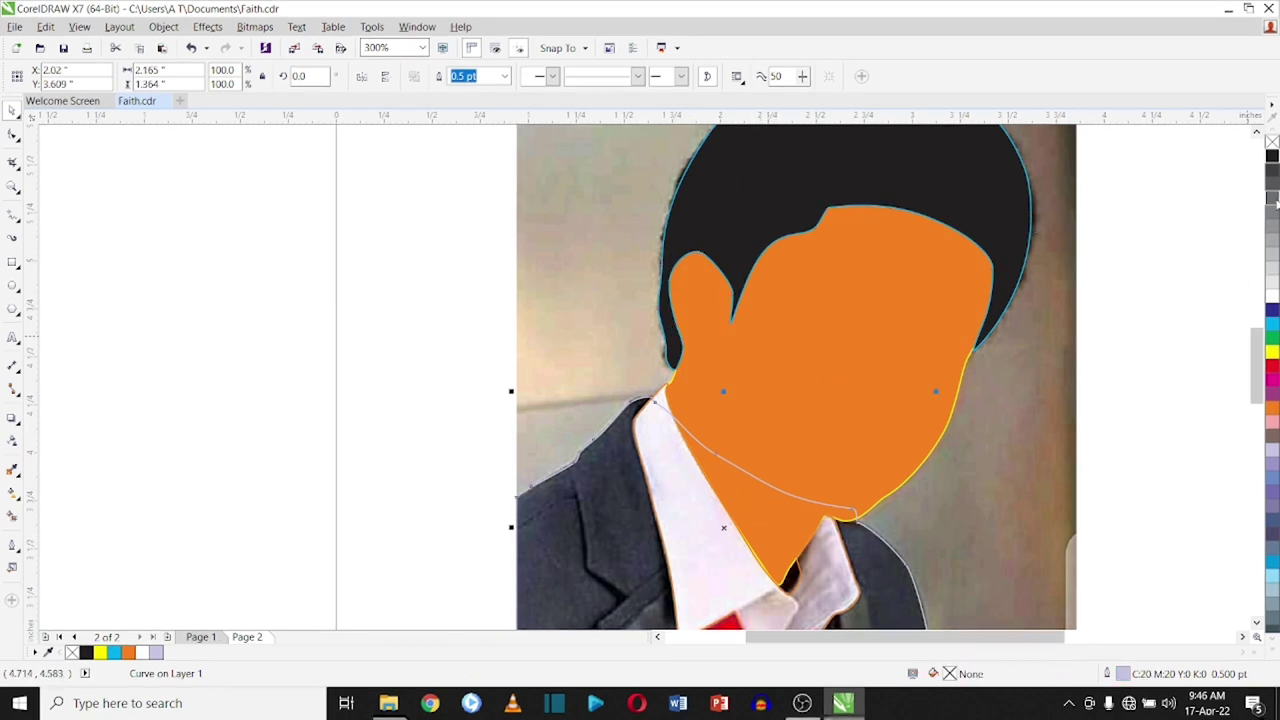
left_click(1271, 167)
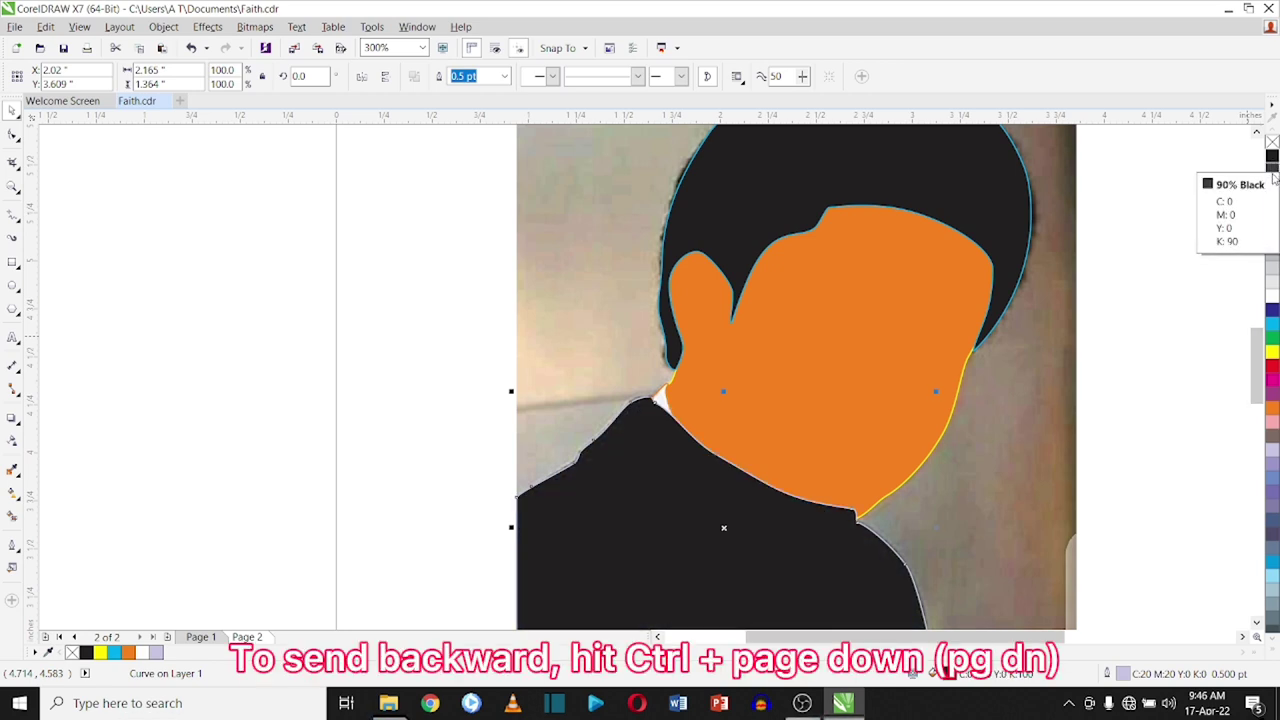
key("ctrl+Page_Down")
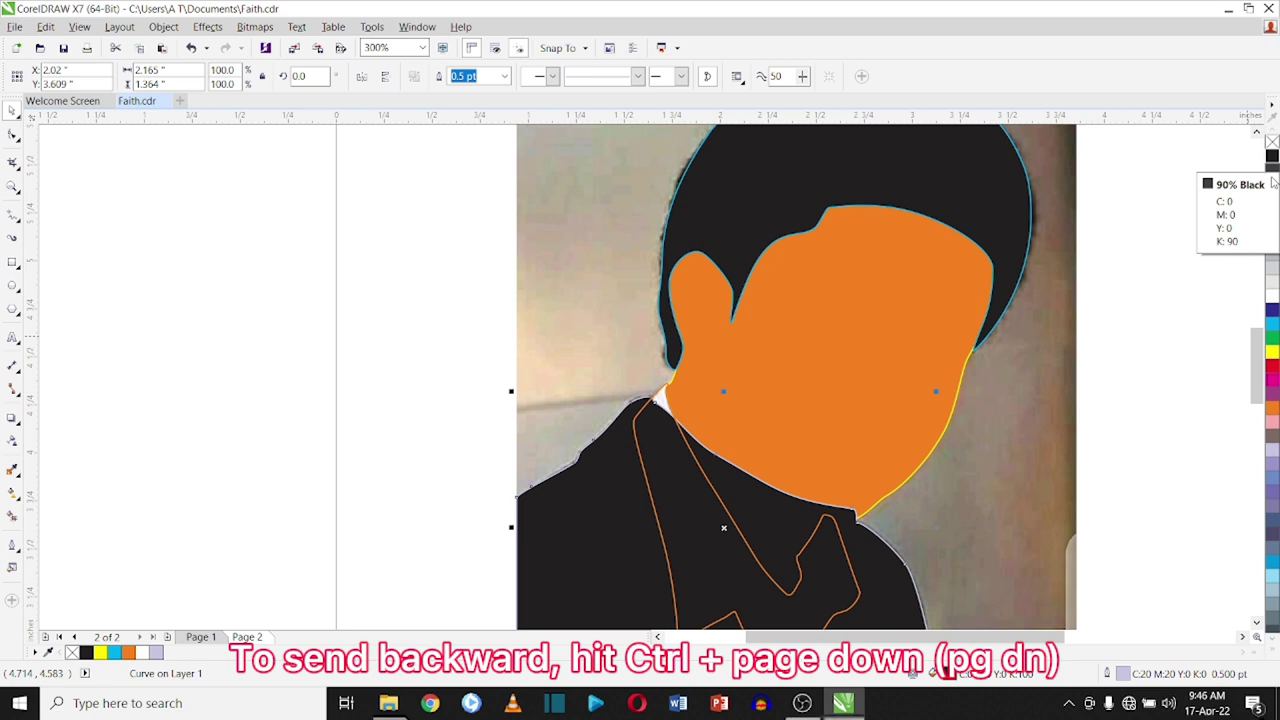
key("ctrl+Page_Down")
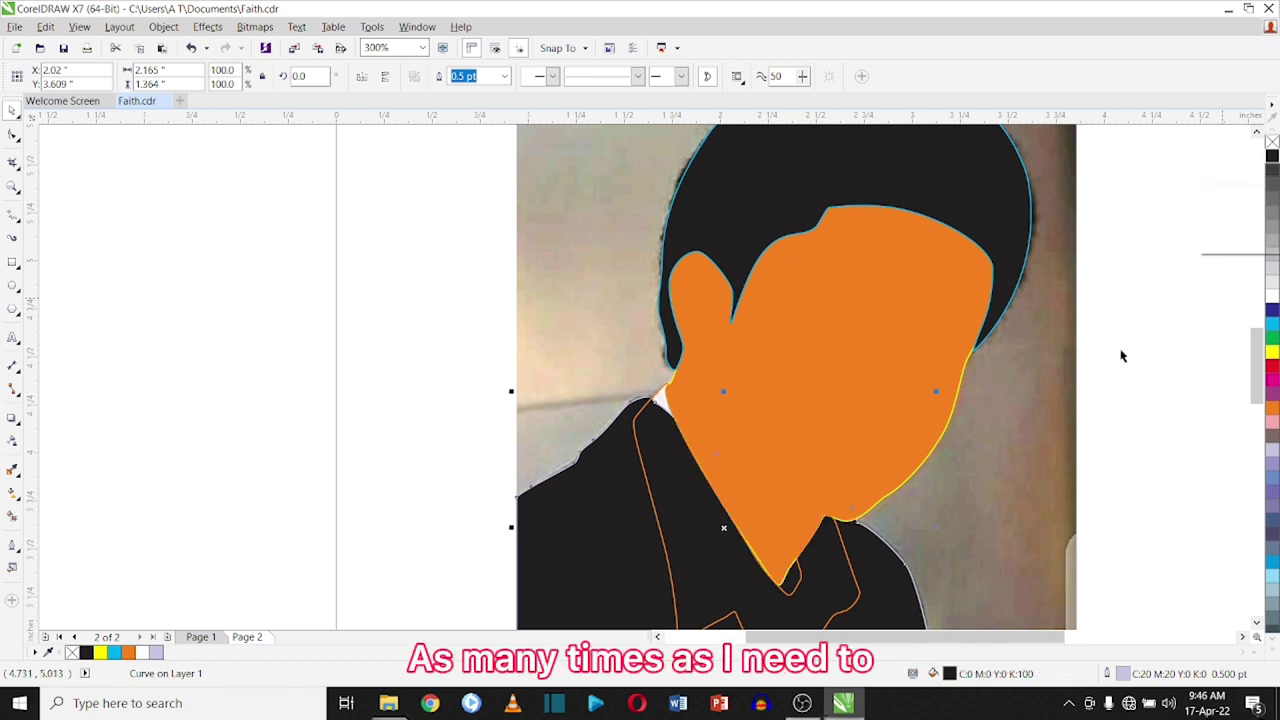
left_click(703, 560)
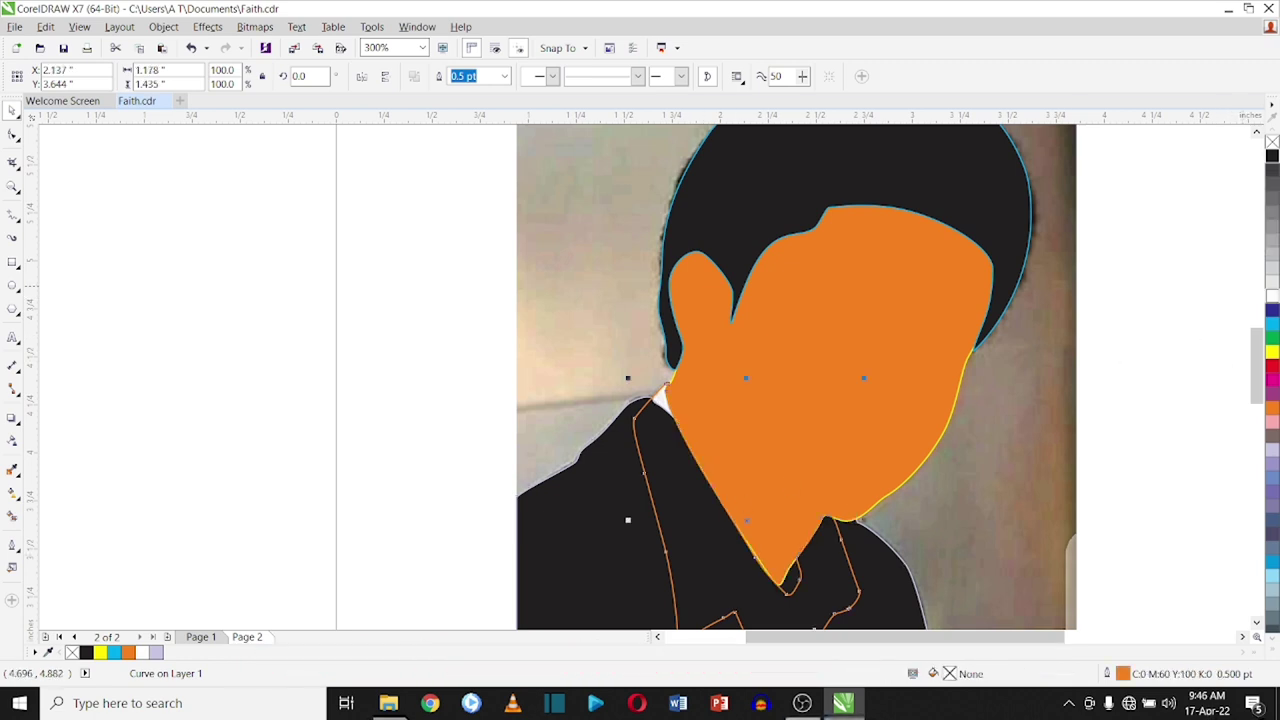
left_click(142, 652)
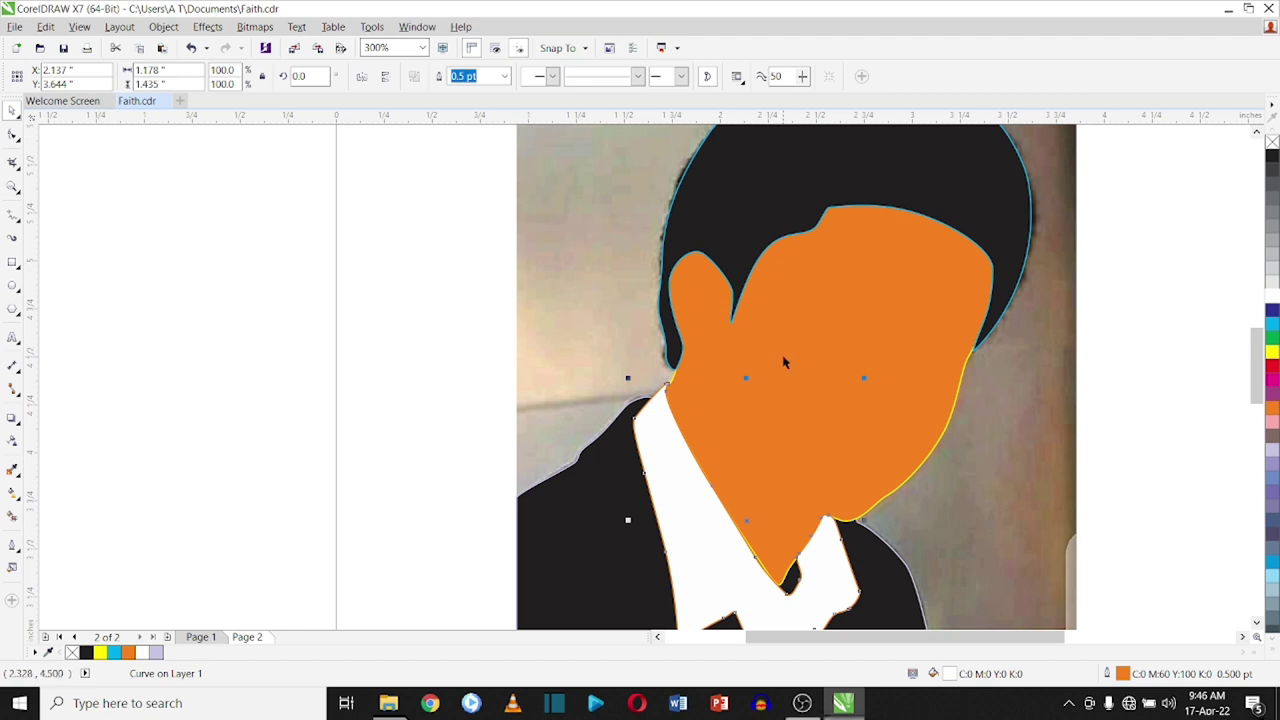
key("ctrl+z")
key("ctrl+z")
key("ctrl+z")
key("ctrl+z")
key("ctrl+z")
key("ctrl+z")
key("ctrl+z")
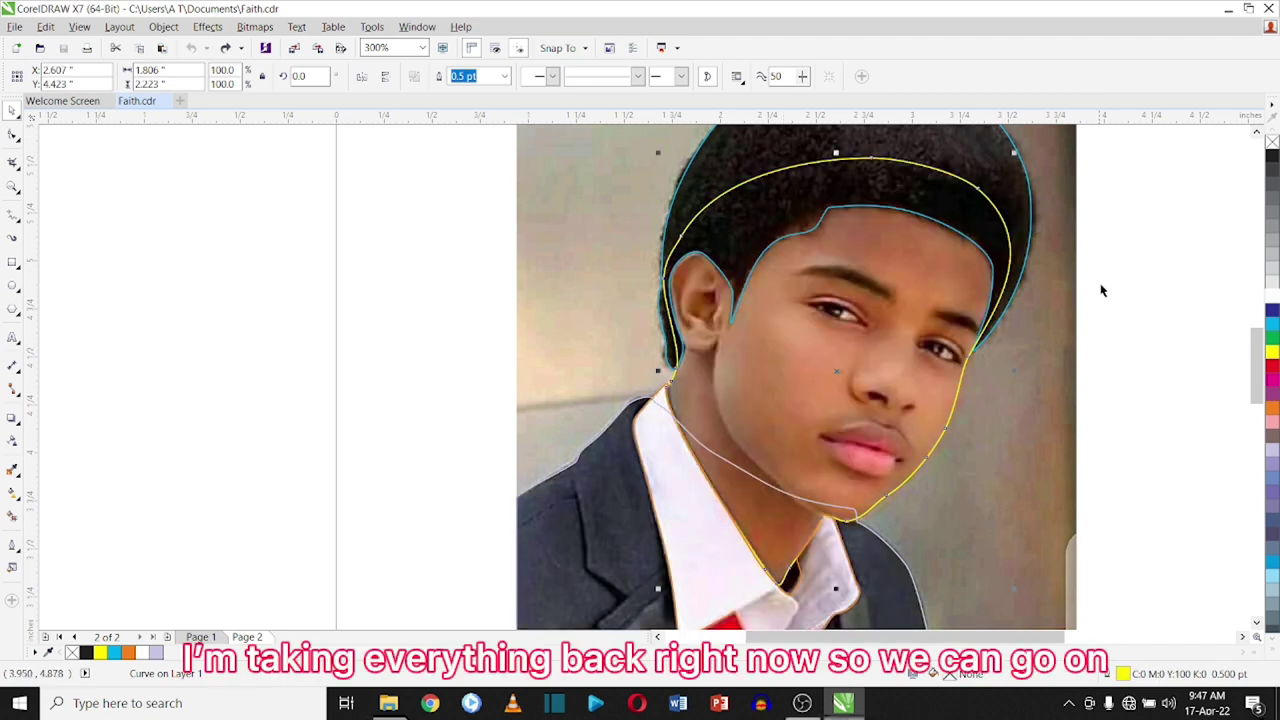
left_click(1139, 293)
- Freehand-trace a closed outline around the first eyebrow
scroll(924, 262, "down", 2)
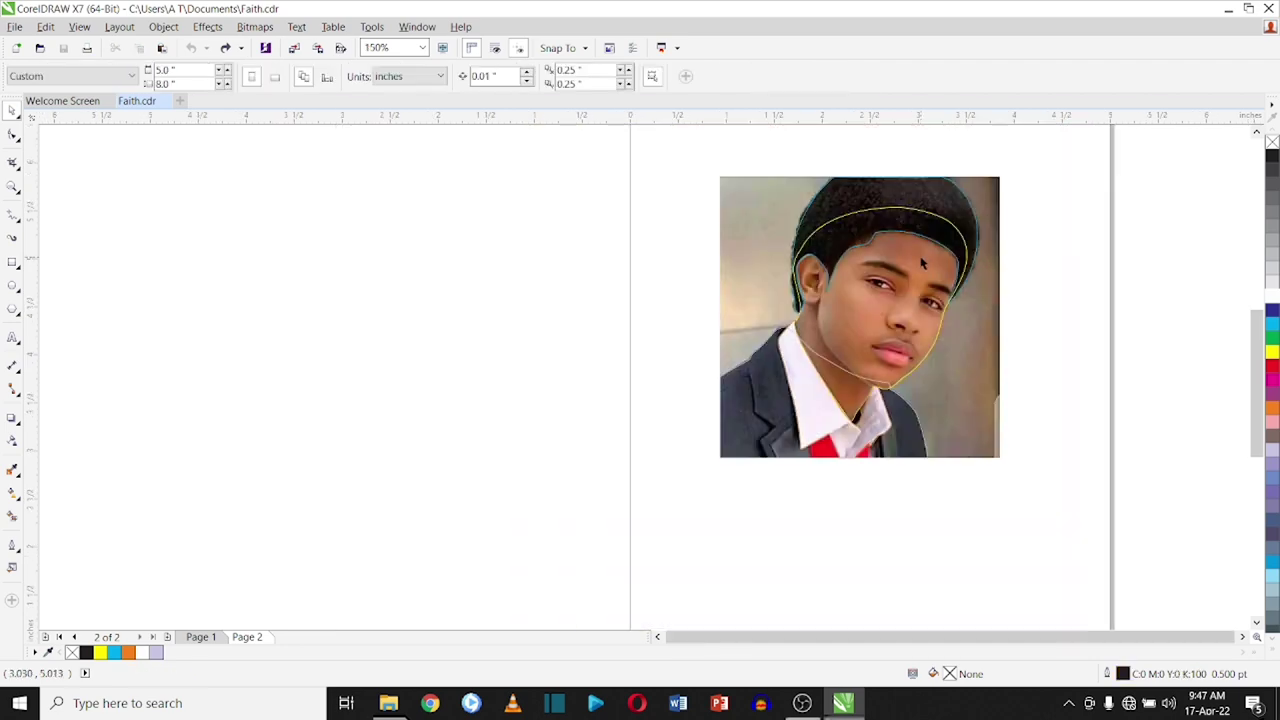
scroll(922, 262, "up", 2)
left_click(12, 160)
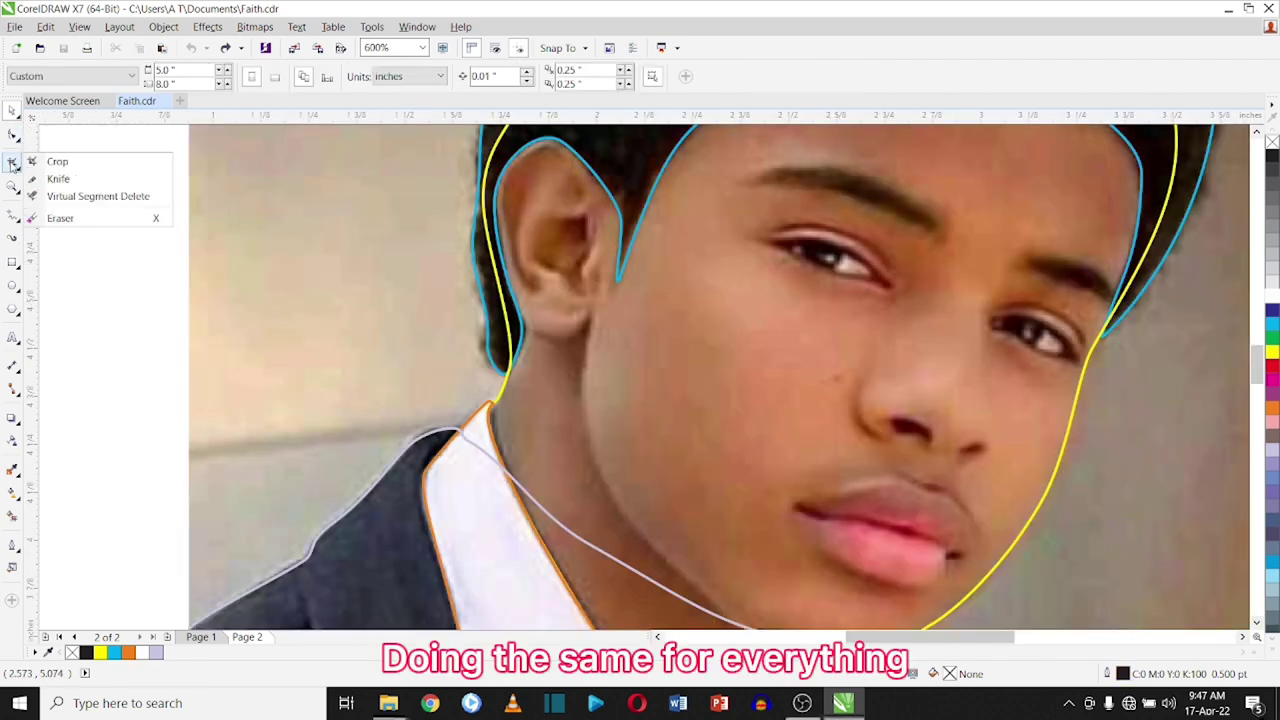
left_click(12, 215)
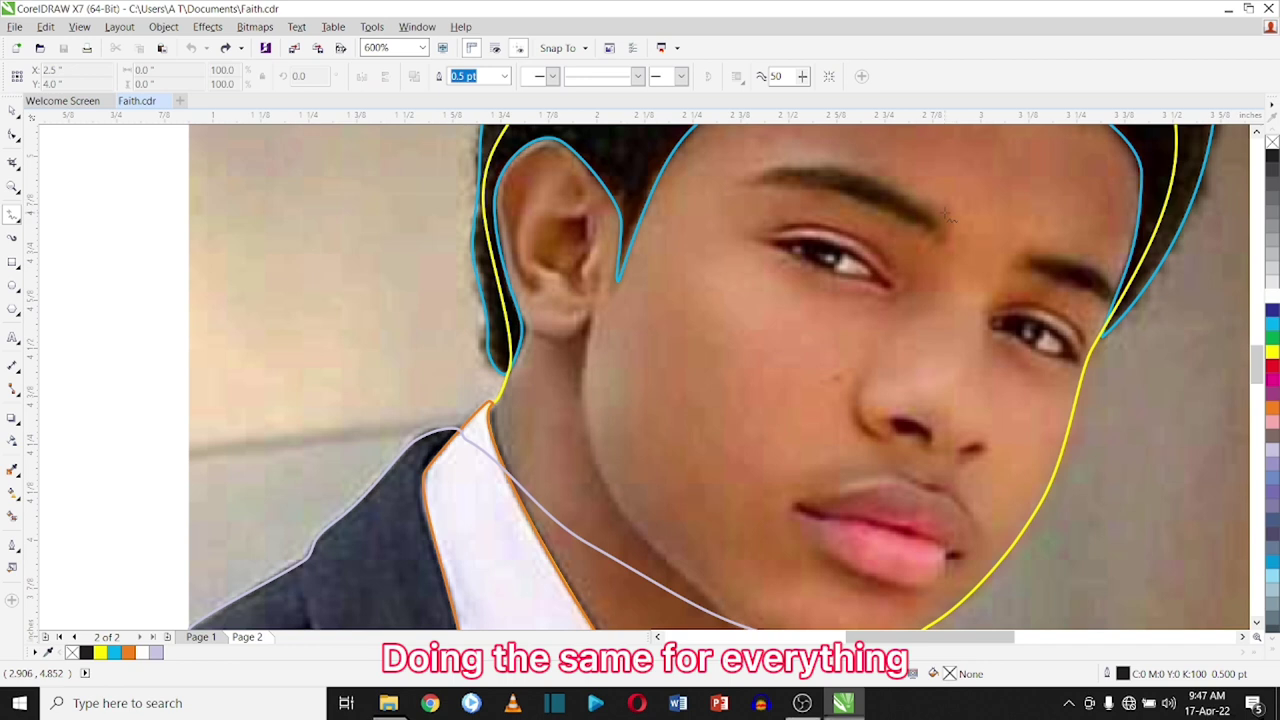
left_click_drag(851, 168, 745, 177)
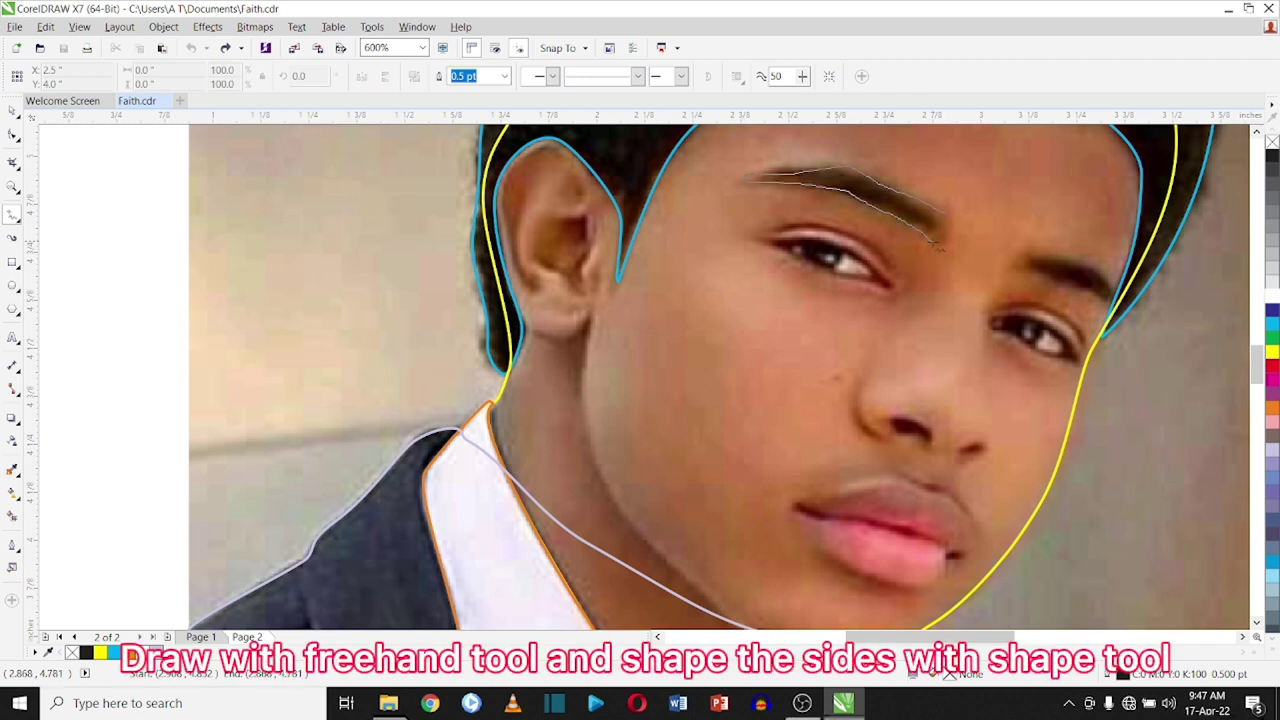
left_click_drag(943, 212, 941, 214)
- Reshape the first eyebrow's outer end, lower edge and inner tip to fit the brow
key("F10")
scroll(886, 178, "up", 1)
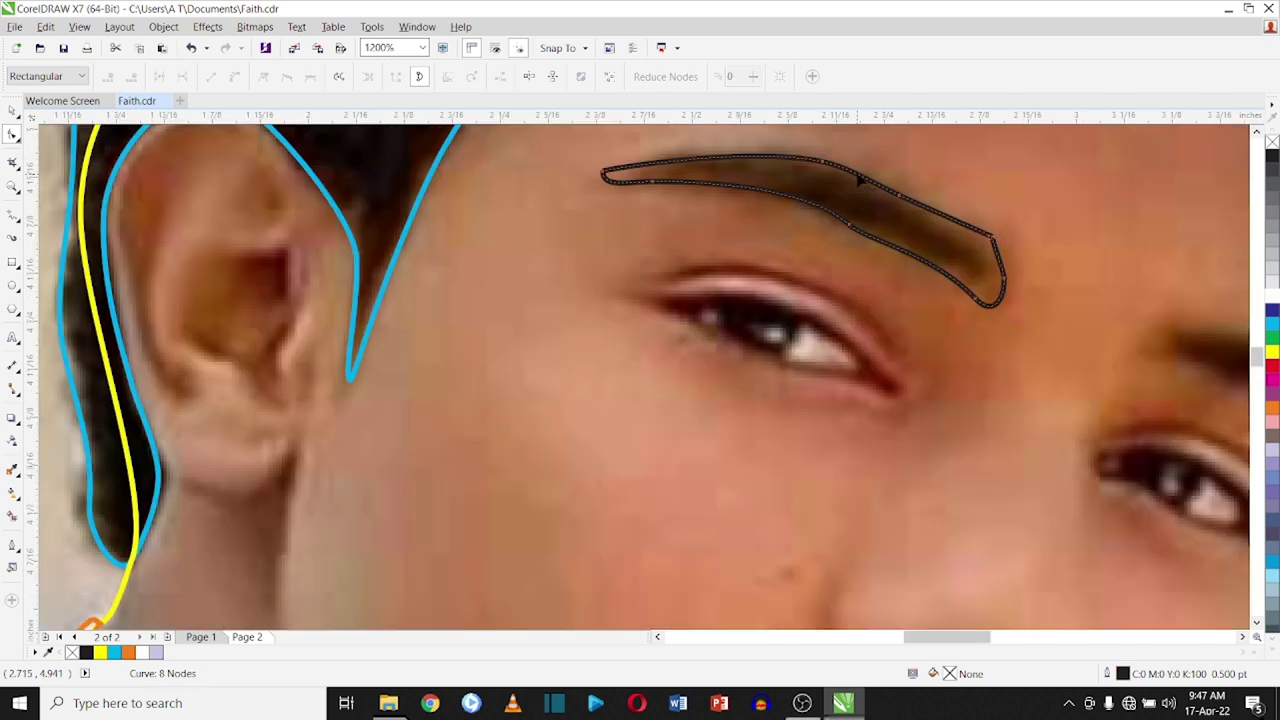
left_click_drag(1010, 285, 1003, 305)
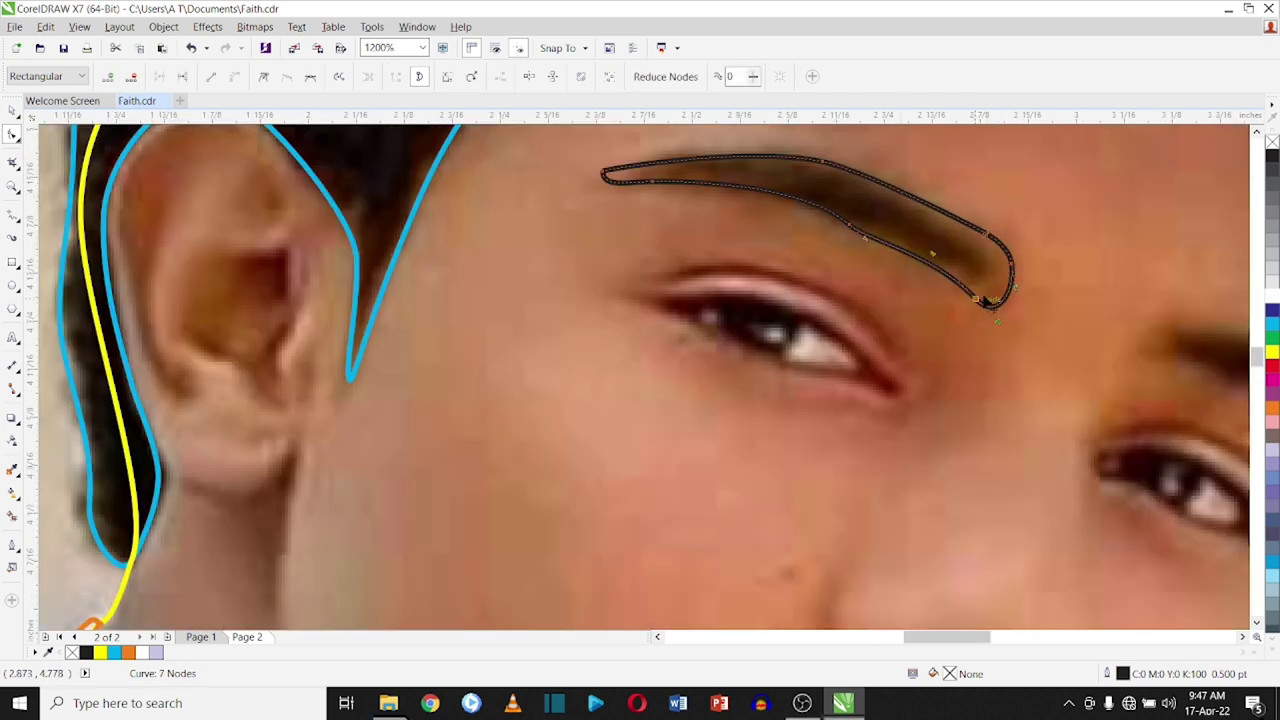
left_click_drag(848, 228, 845, 216)
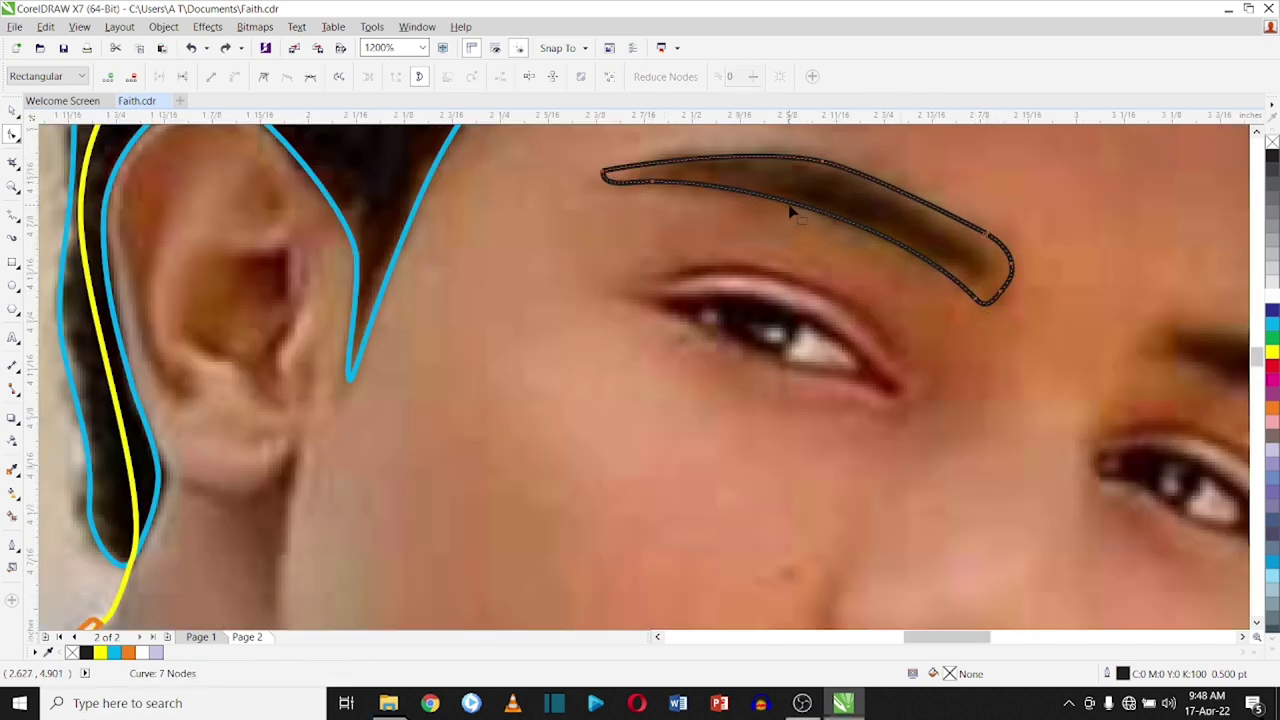
left_click_drag(645, 167, 652, 185)
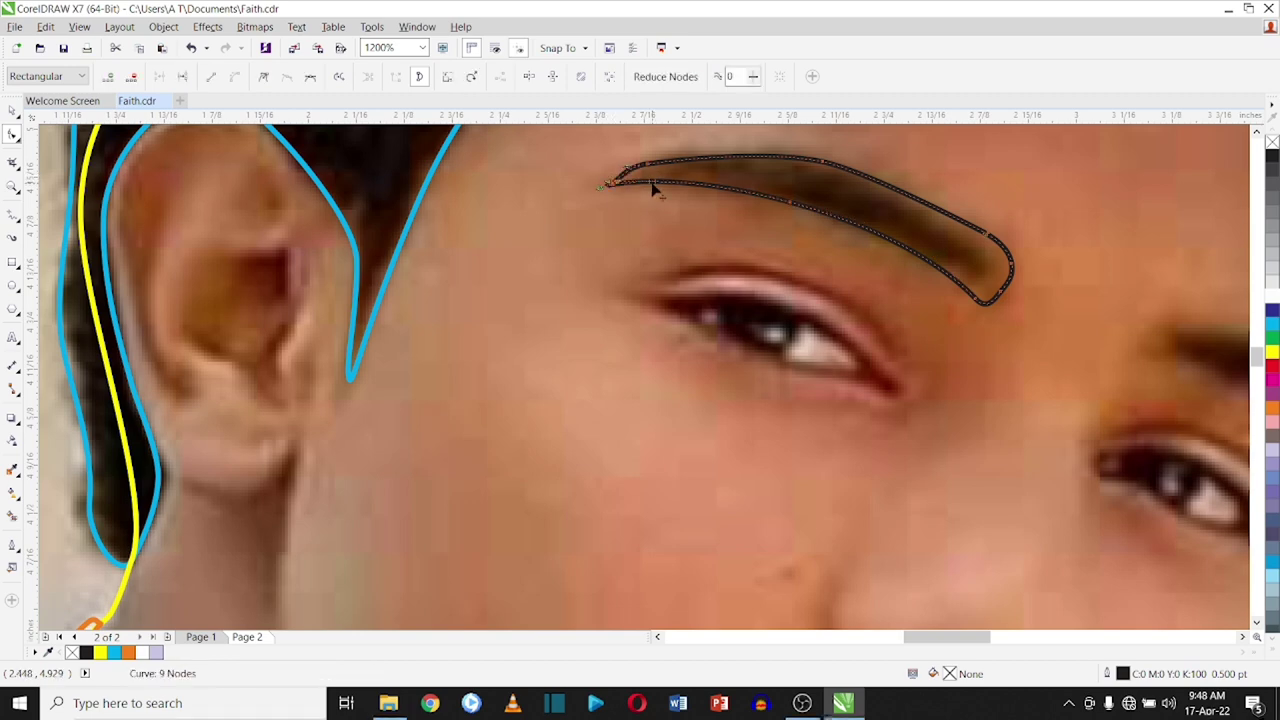
scroll(727, 165, "down", 3)
scroll(300, 149, "up", 3)
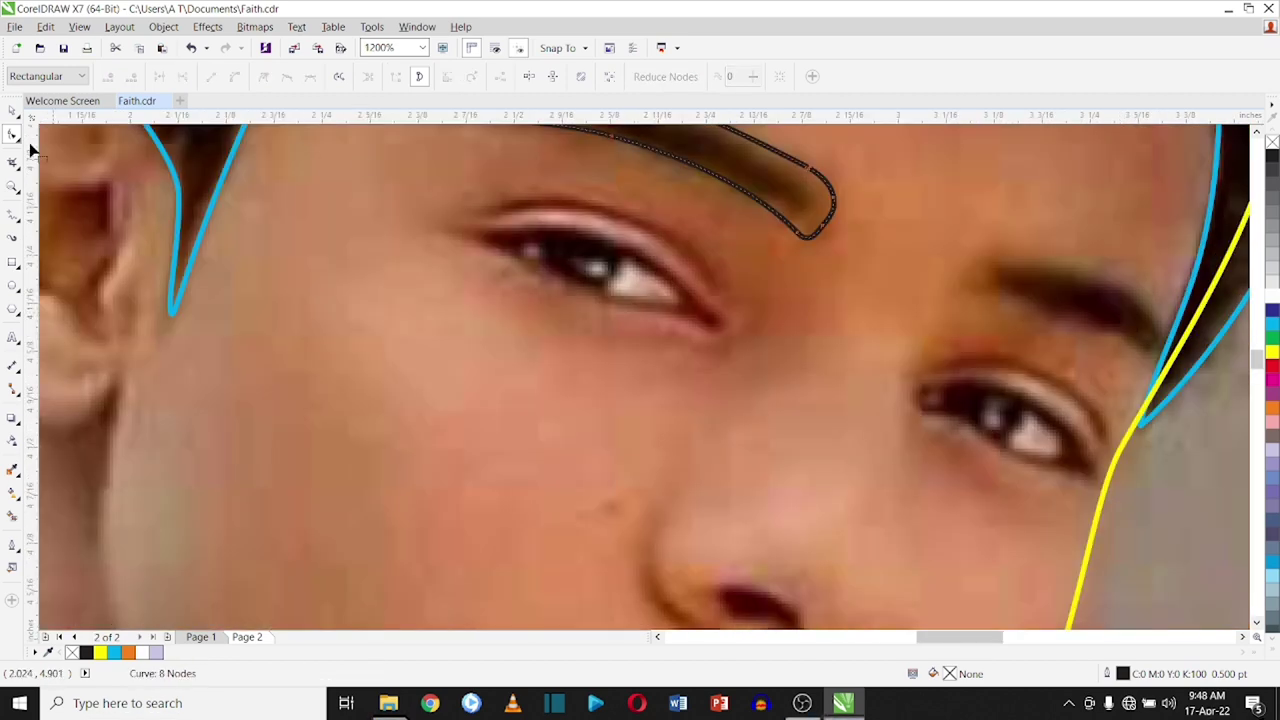
key("space")
- Trace the second eyebrow, adding a node to smooth its upper edge and outer end
left_click_drag(984, 296, 982, 268)
key("F10")
double_click(1095, 283)
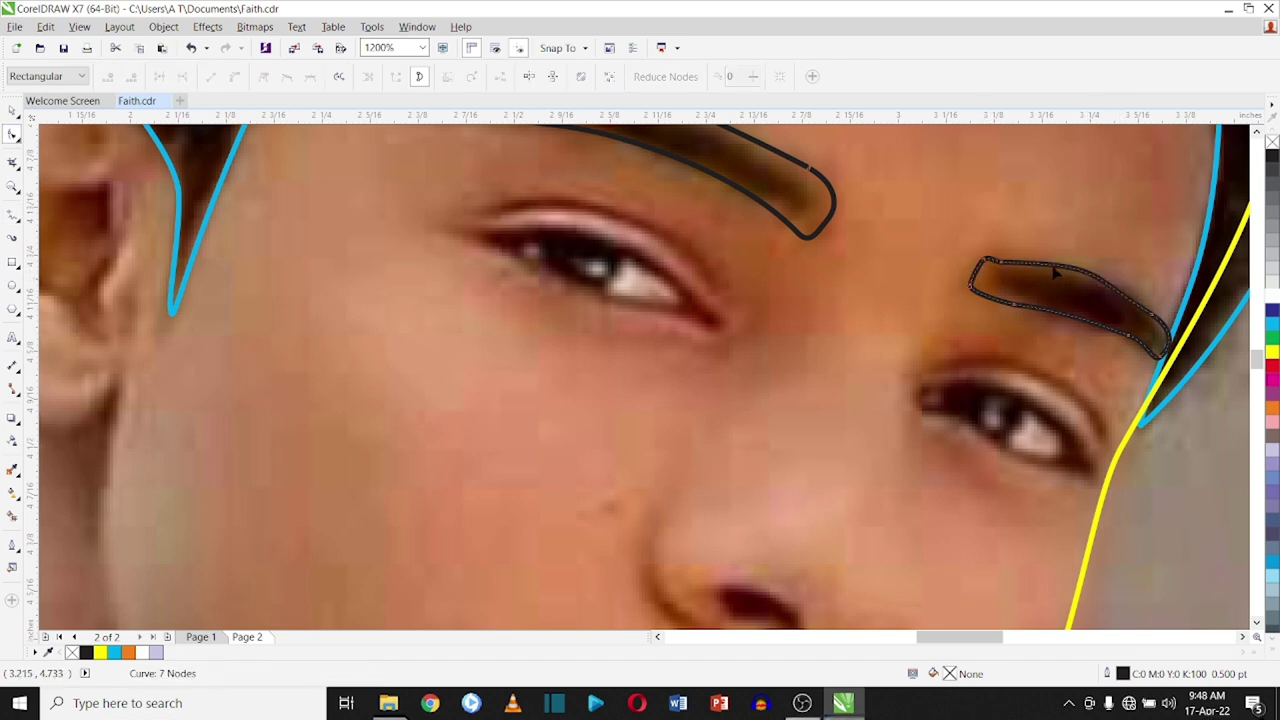
scroll(1122, 278, "up", 1)
left_click_drag(1043, 288, 1137, 317)
left_click_drag(1213, 410, 1204, 422)
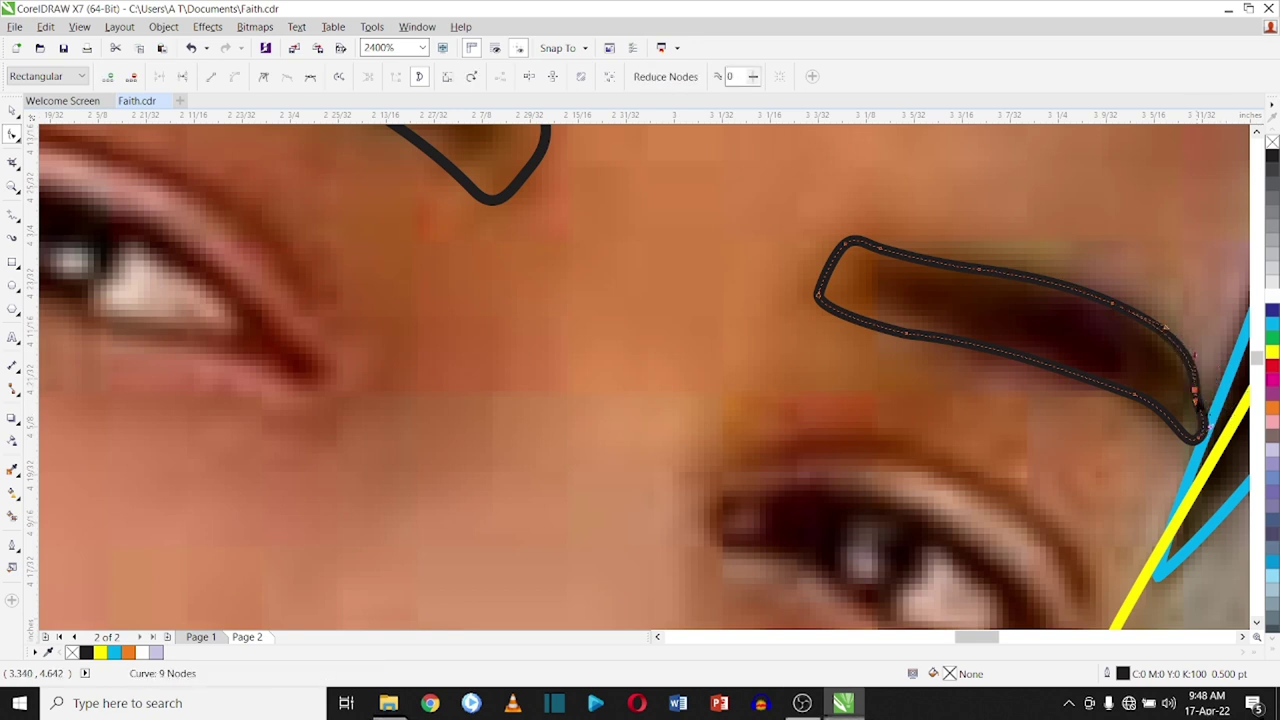
- Add a node near the second eyebrow's tip and reshape its lower edge
double_click(1148, 400)
left_click_drag(908, 334, 1066, 358)
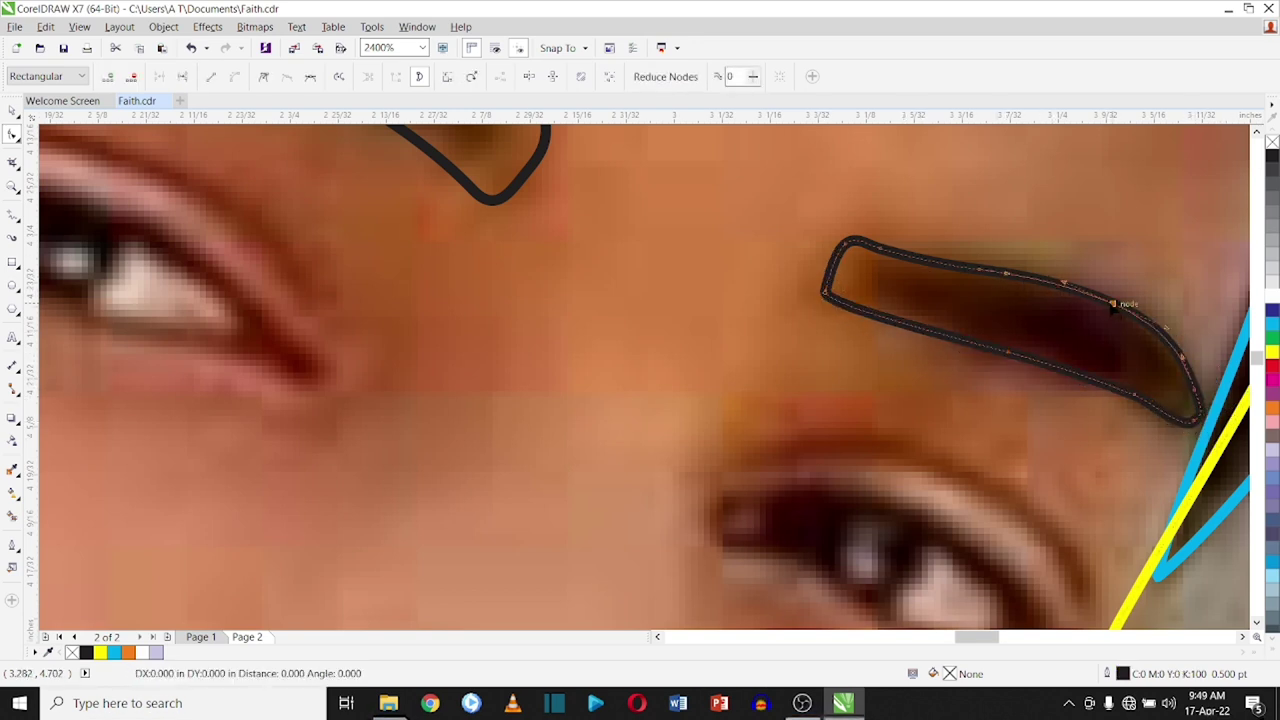
scroll(1020, 338, "down", 2)
scroll(1020, 338, "left", 5)
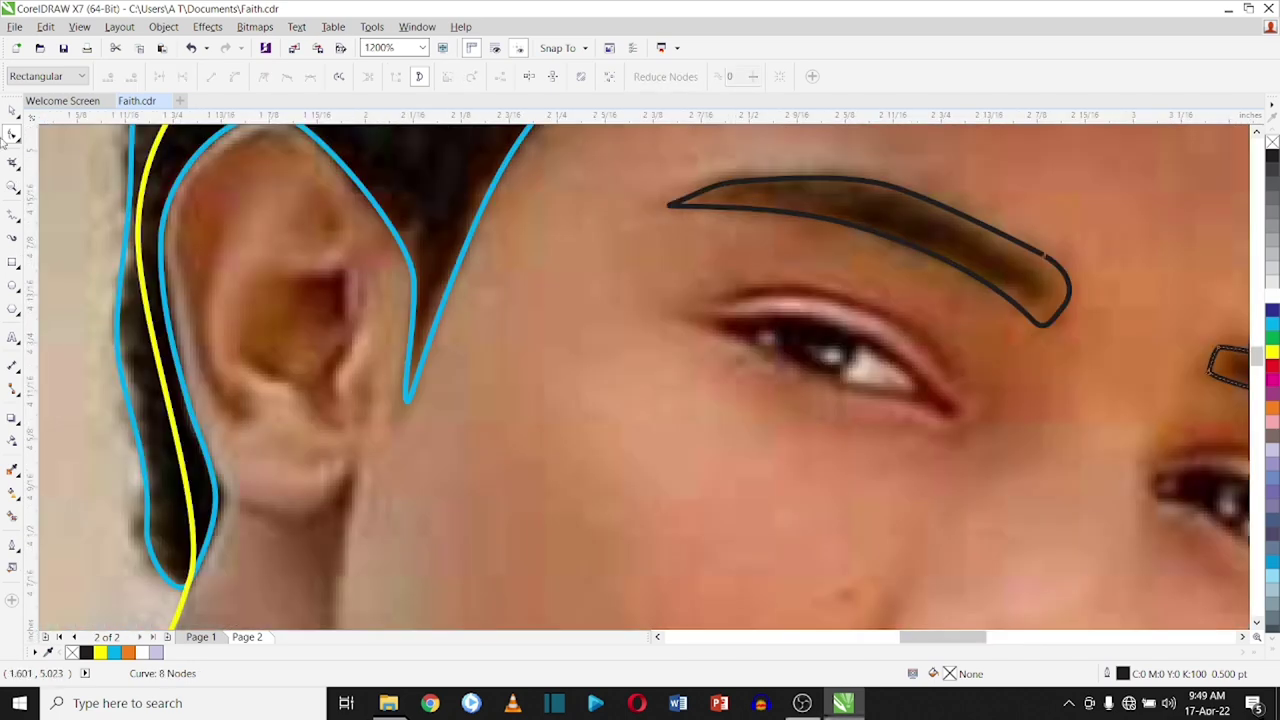
key("space")
- Try removing a node at the left eye outline's outer corner, then undo it
key("F10")
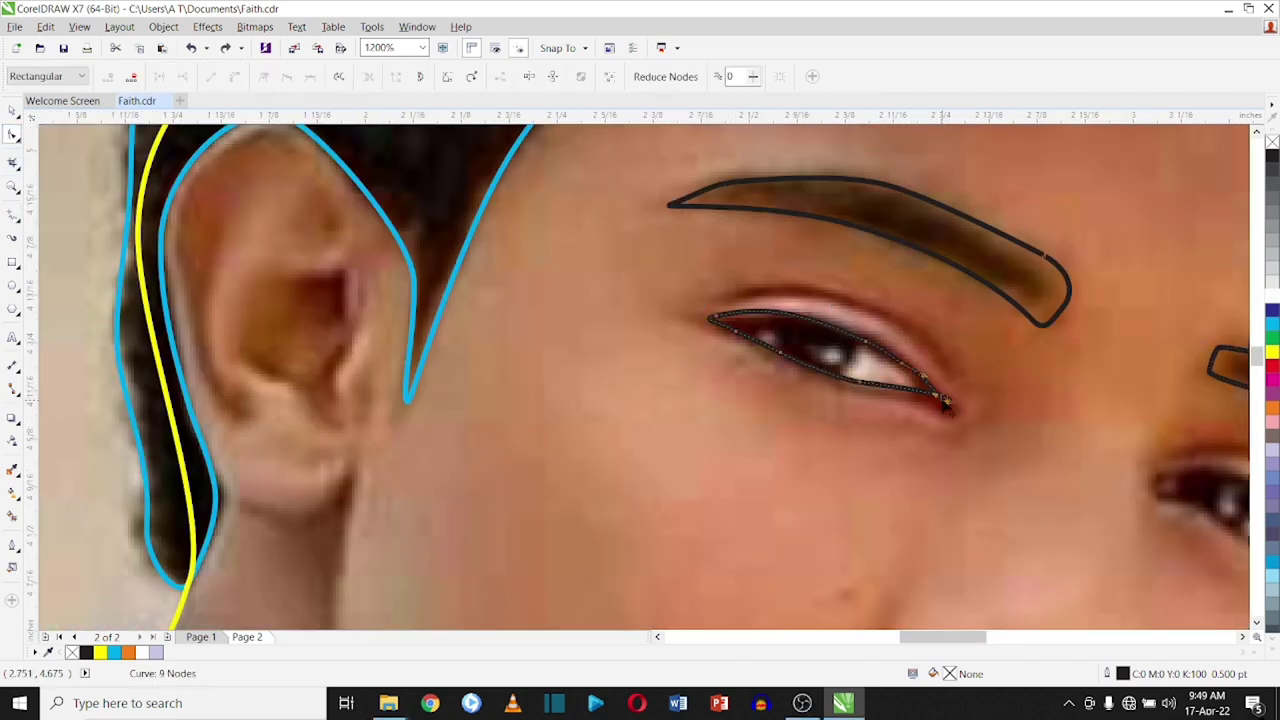
left_click(12, 214)
key("F10")
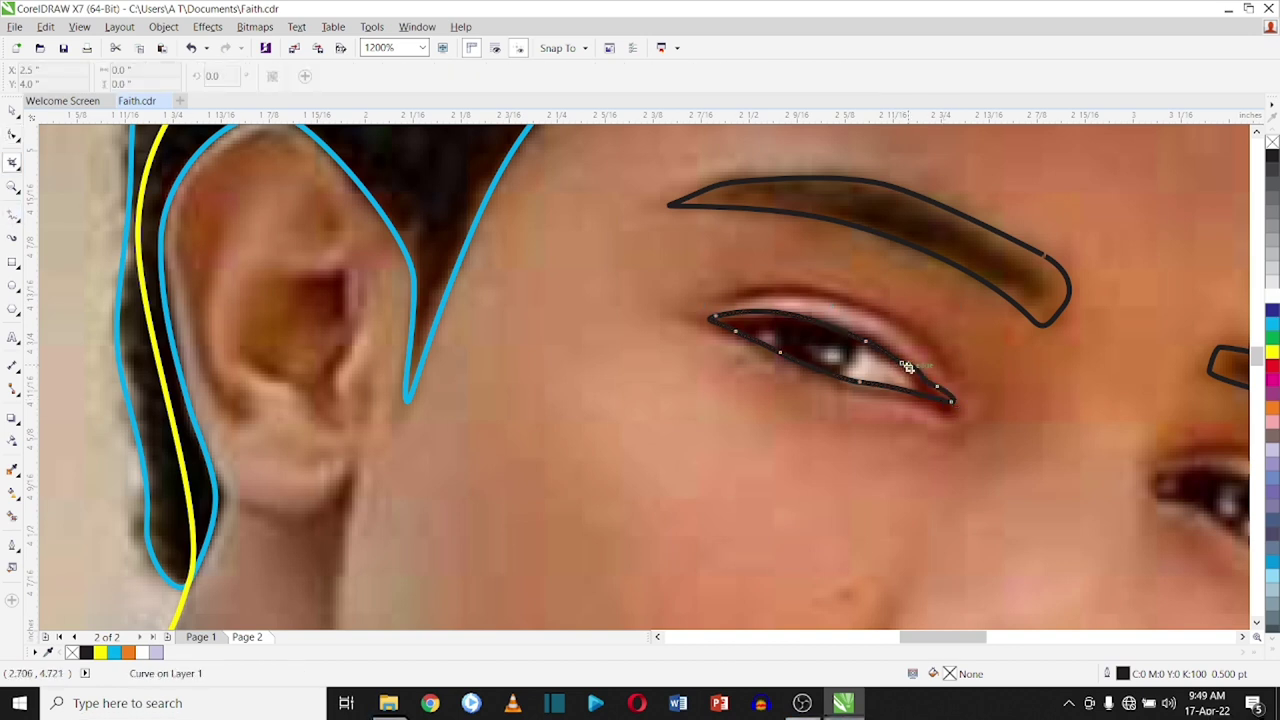
double_click(955, 405)
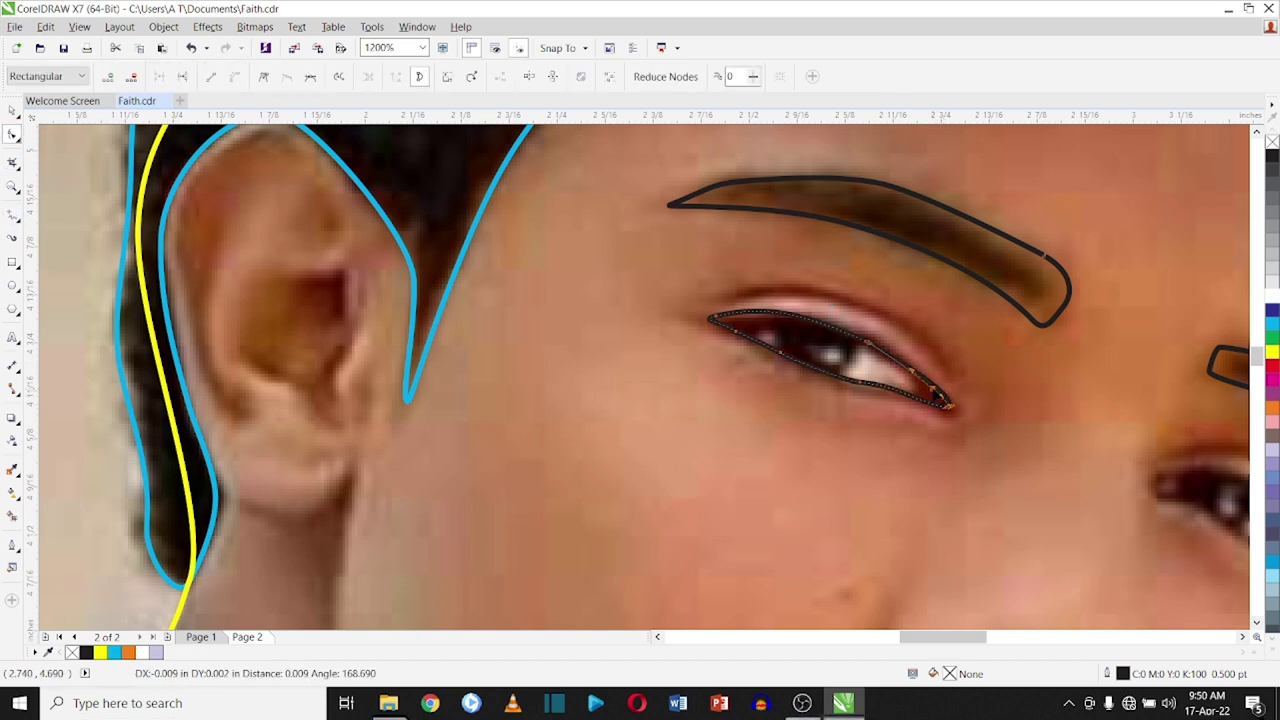
key("ctrl+z")
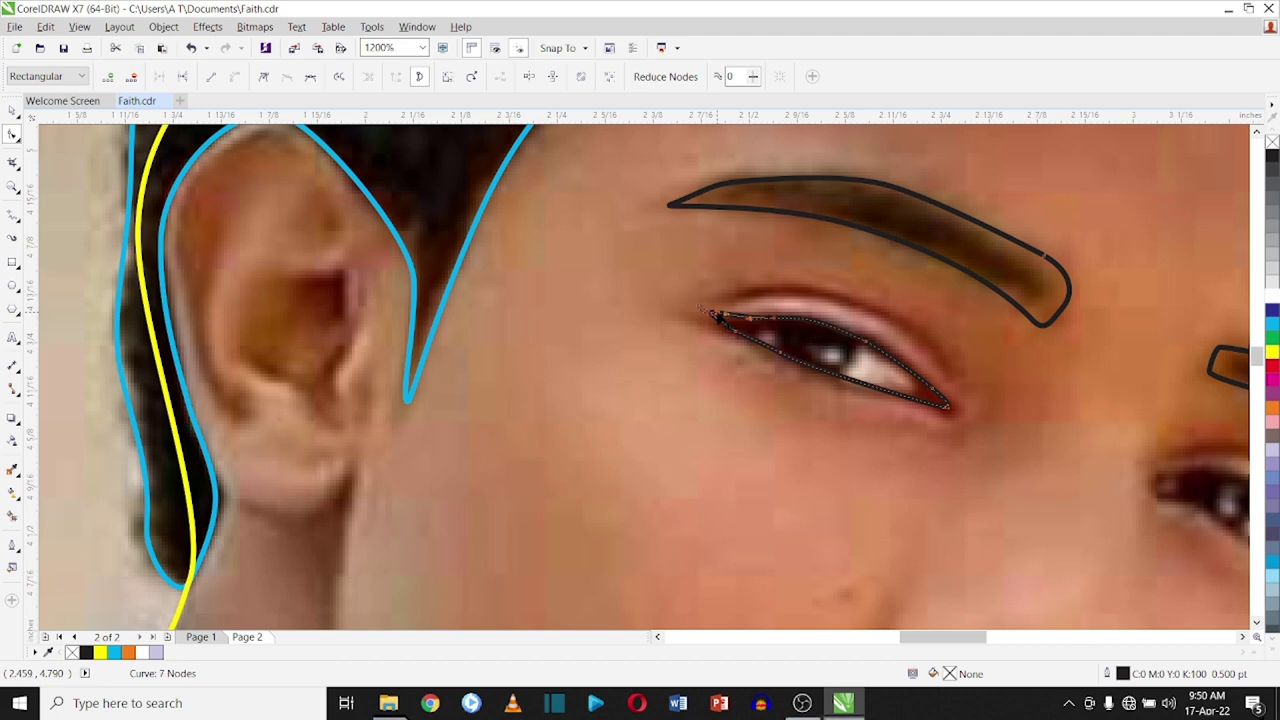
- Draw the eyelid crease above the left eye and add a node to refine it
left_click(14, 215)
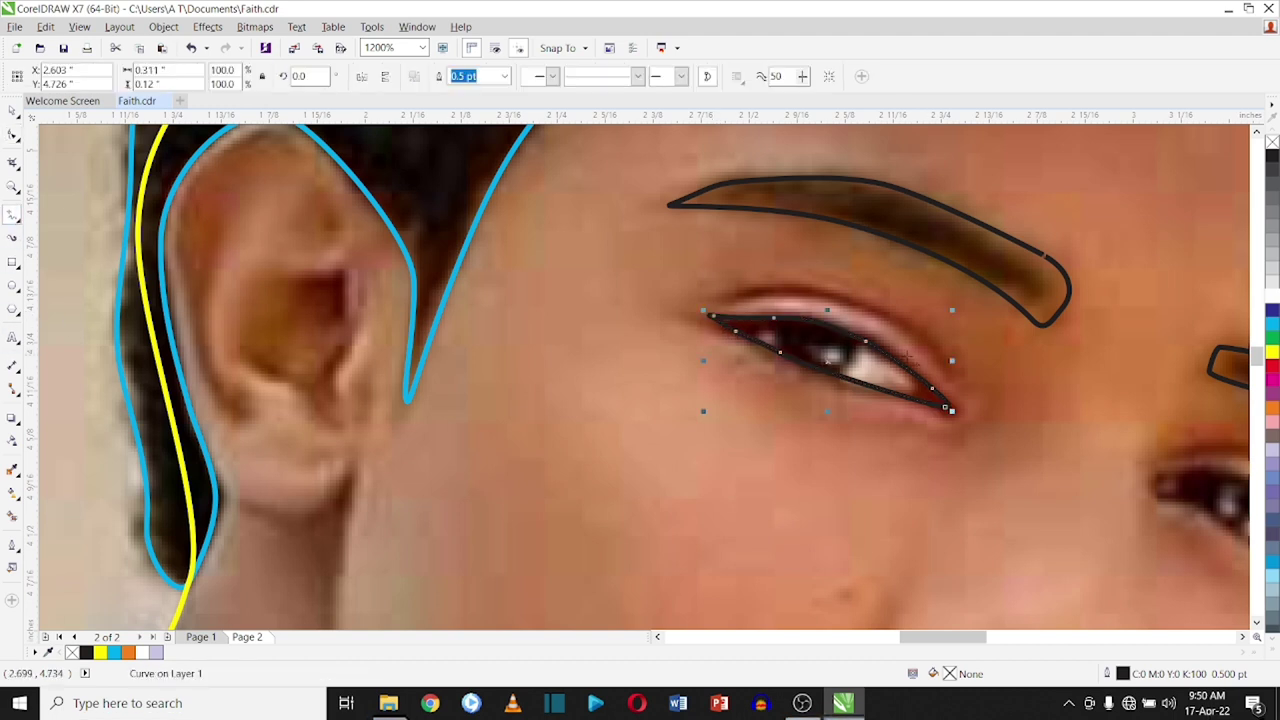
left_click_drag(948, 366, 950, 368)
key("F10")
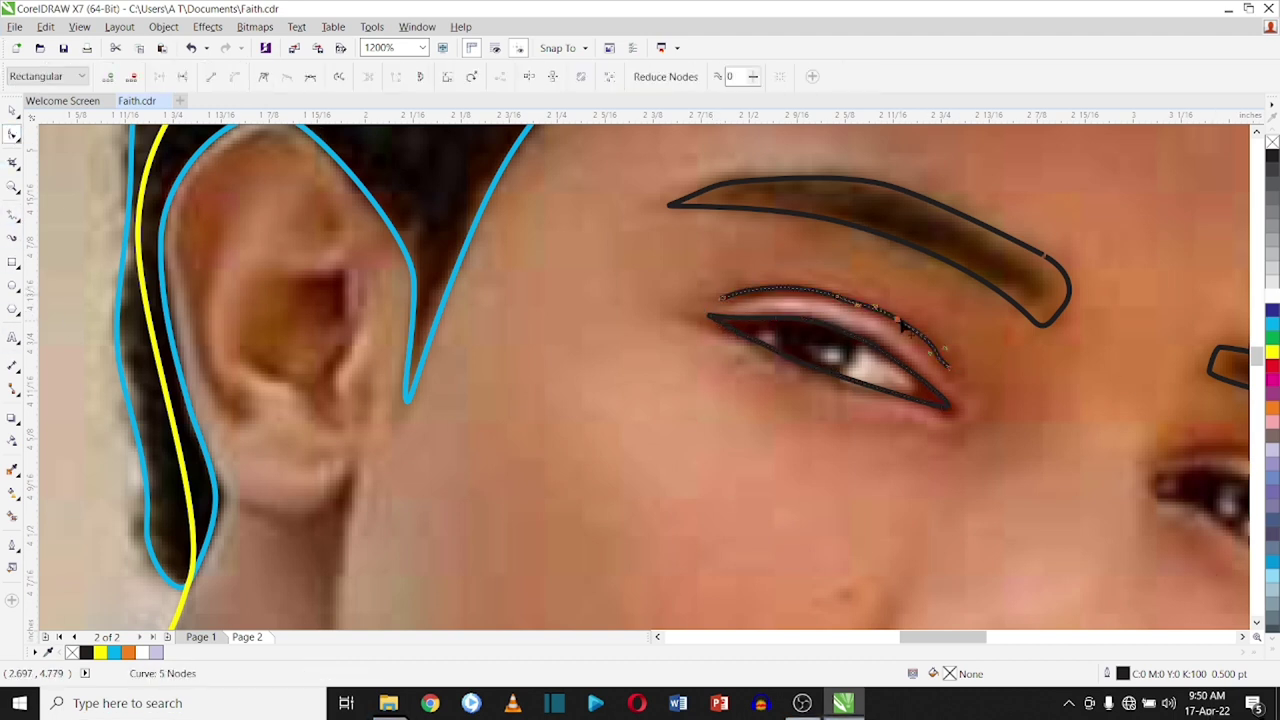
scroll(905, 330, "up", 2)
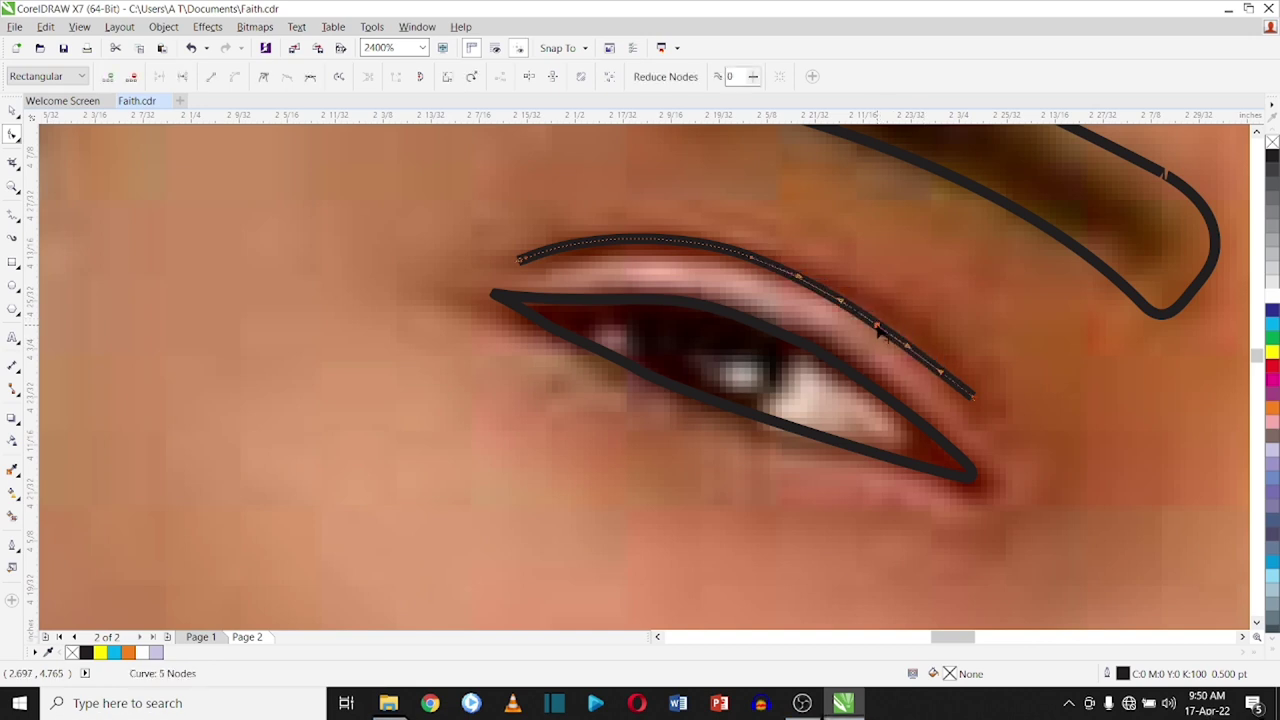
double_click(616, 247)
scroll(699, 260, "down", 2)
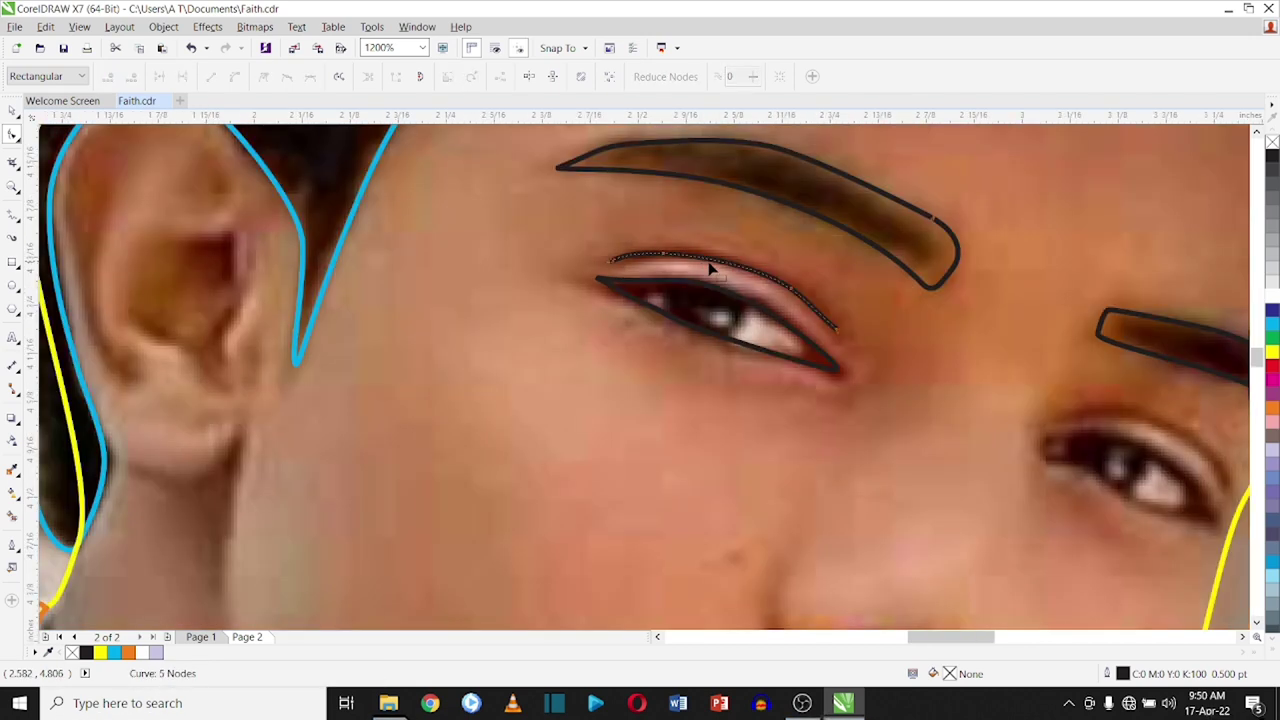
- Trace the right eye's outline and remove a node near its corner
key("F5")
left_click_drag(1130, 505, 1045, 455)
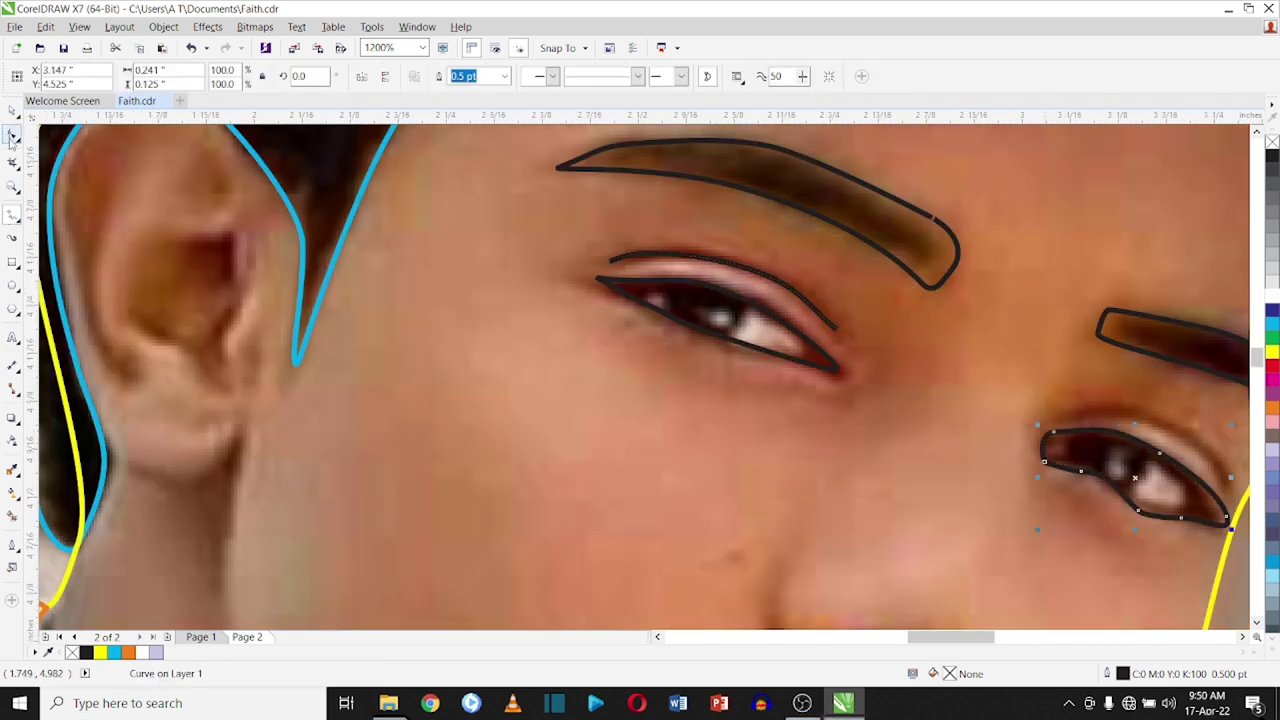
key("F10")
scroll(1140, 445, "up", 2)
scroll(670, 585, "down", 2)
scroll(1232, 627, "down", 2)
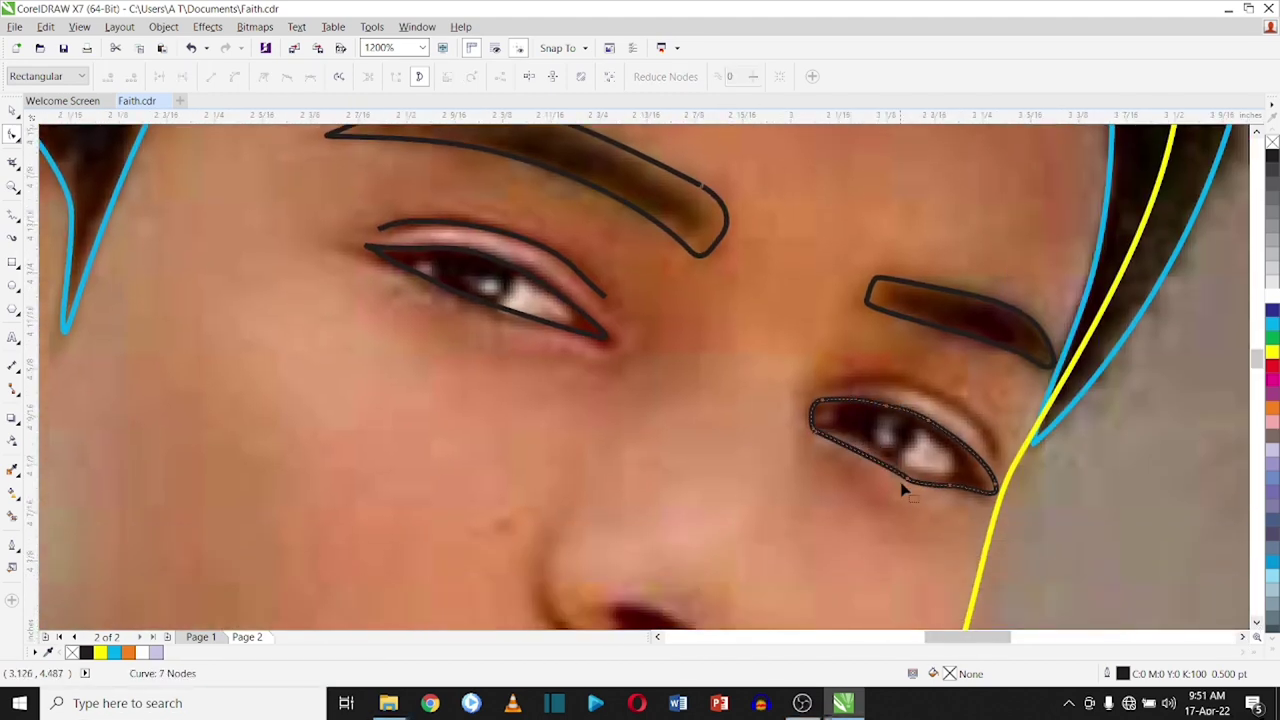
scroll(922, 457, "up", 2)
double_click(988, 490)
- Draw the crease line above the right eye, removing extra nodes to smooth it
key("Escape")
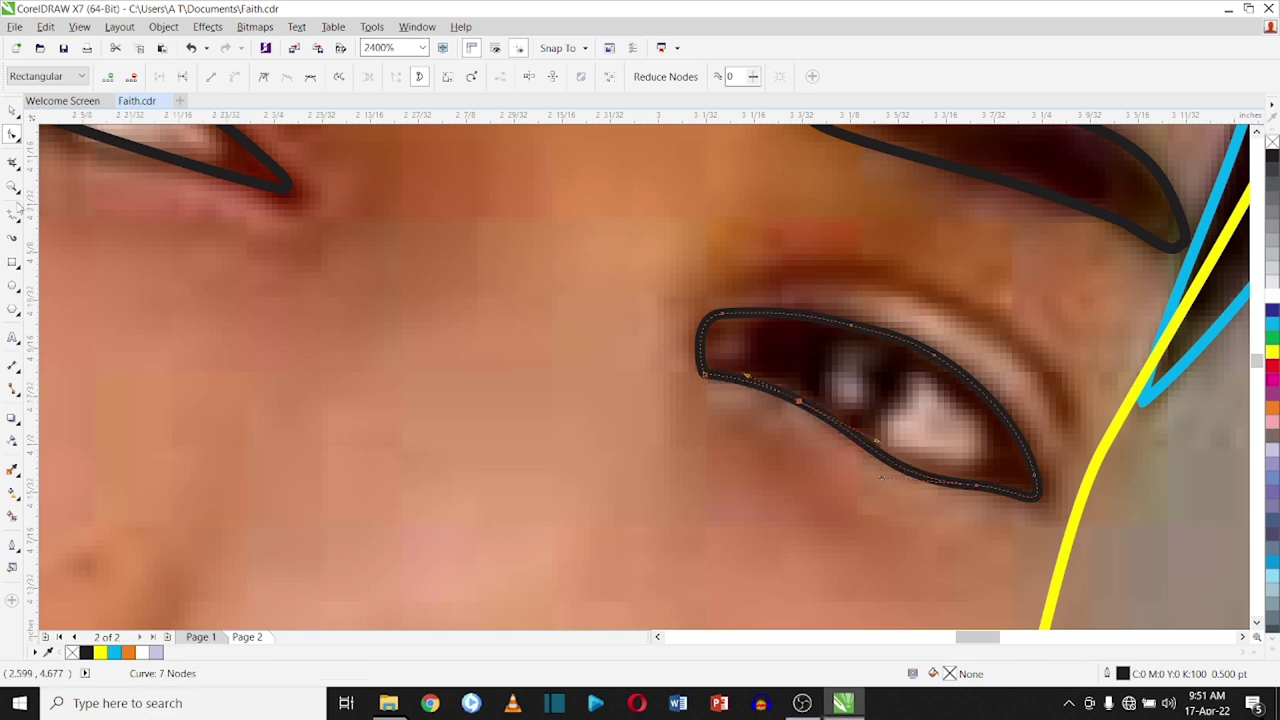
key("F5")
left_click_drag(735, 287, 1060, 420)
double_click(995, 327)
double_click(876, 287)
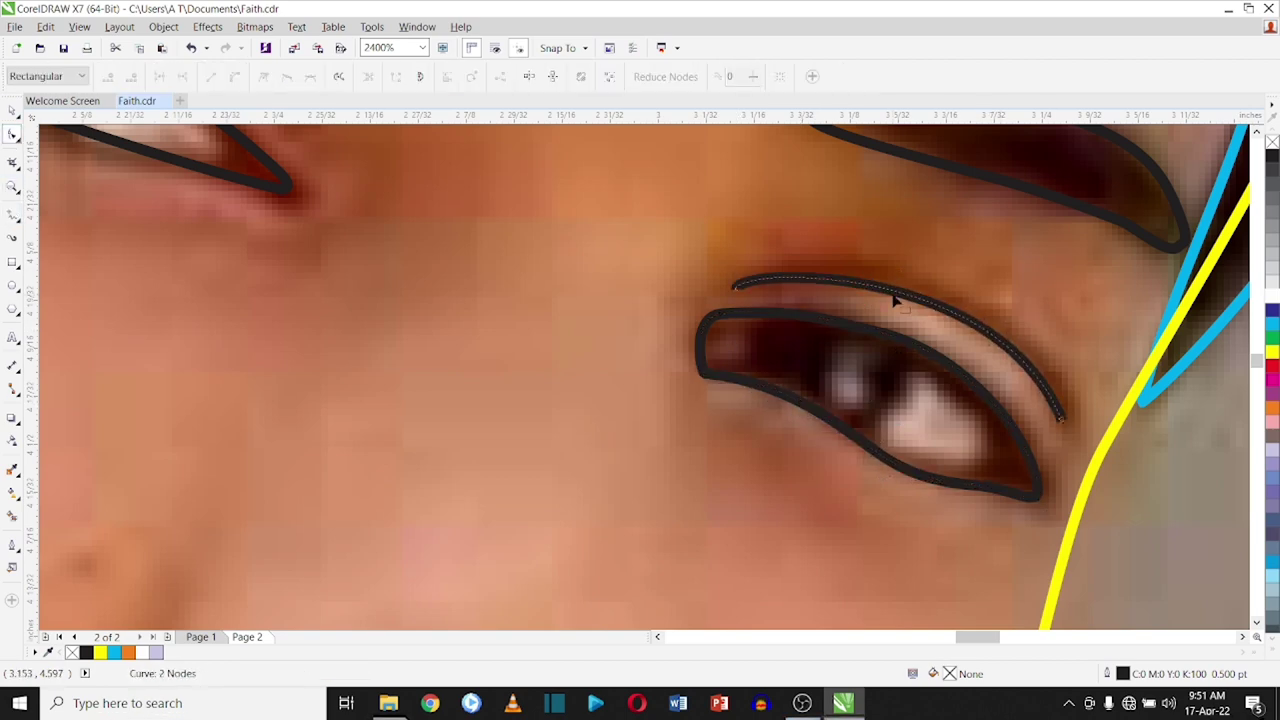
key("space")
scroll(905, 297, "down", 1)
scroll(905, 297, "down", 2)
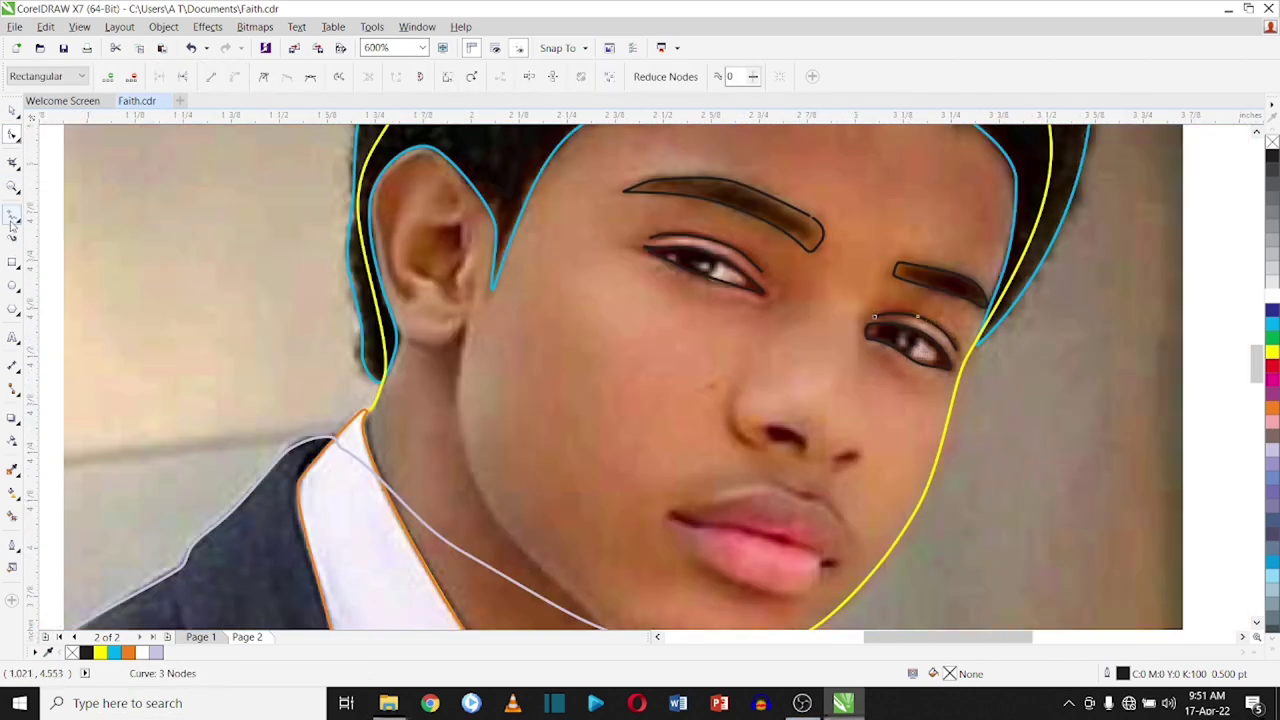
- Trace both nostrils and the sides of the nose, reshaping the left nose curve
scroll(740, 450, "up", 2)
left_click_drag(830, 430, 765, 392)
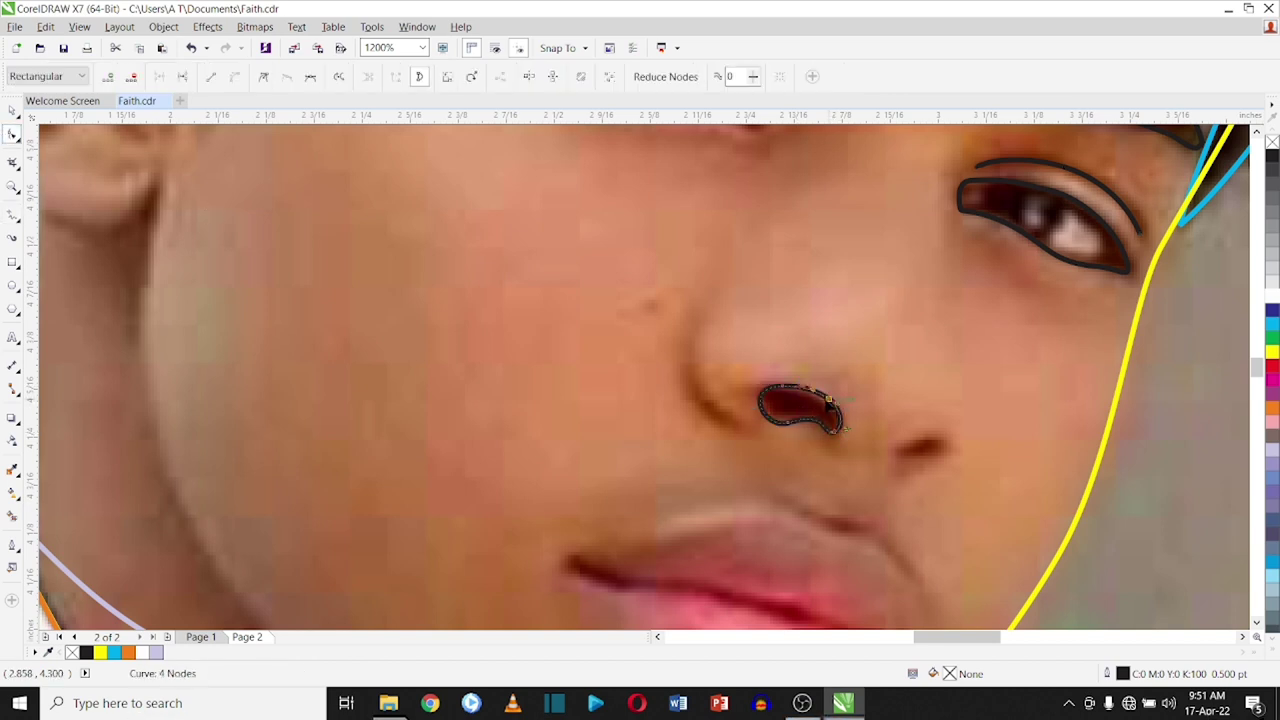
left_click_drag(943, 196, 965, 422)
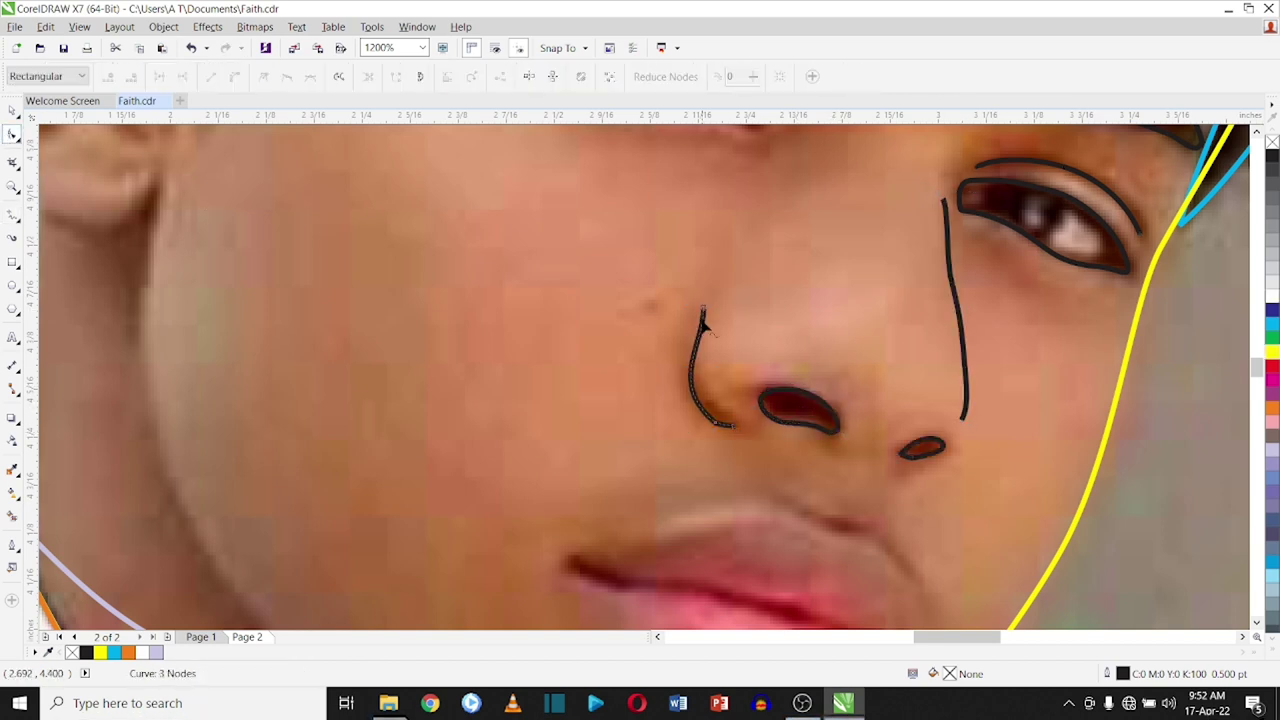
left_click_drag(703, 340, 690, 380)
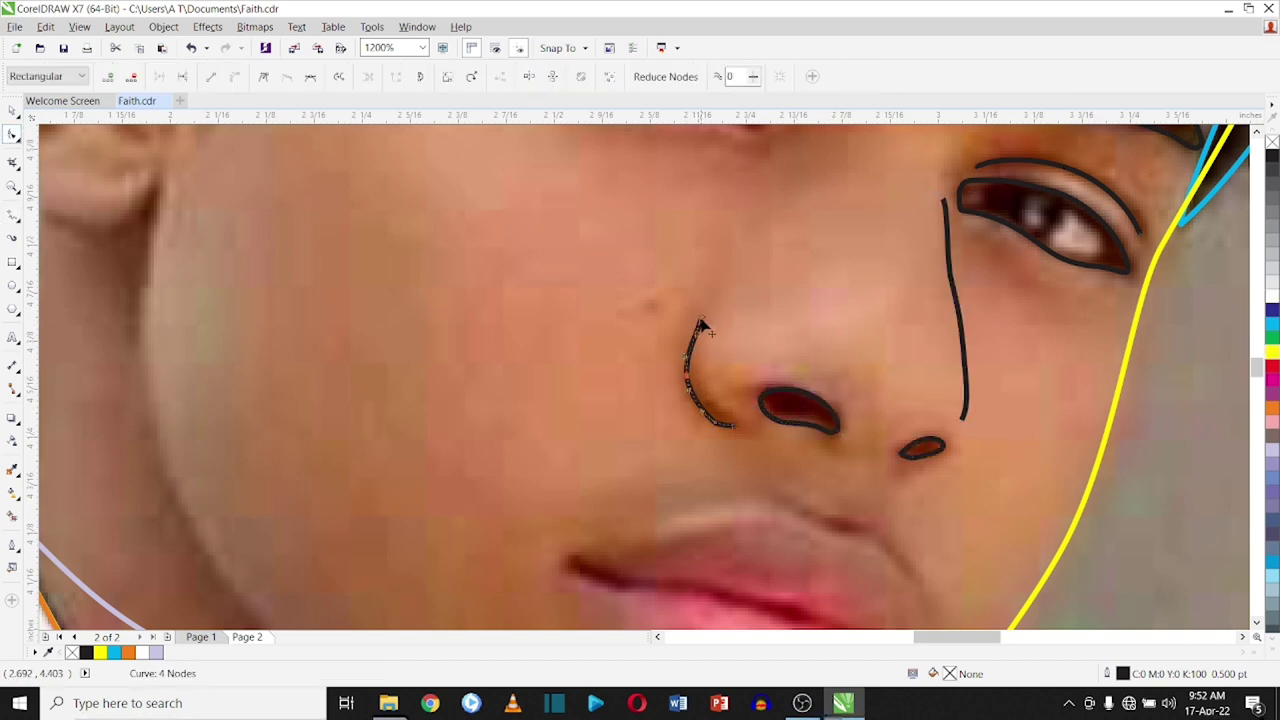
- Draw the upper lip outline with the Freehand tool
scroll(978, 457, "down", 3)
key("F5")
left_click(650, 405)
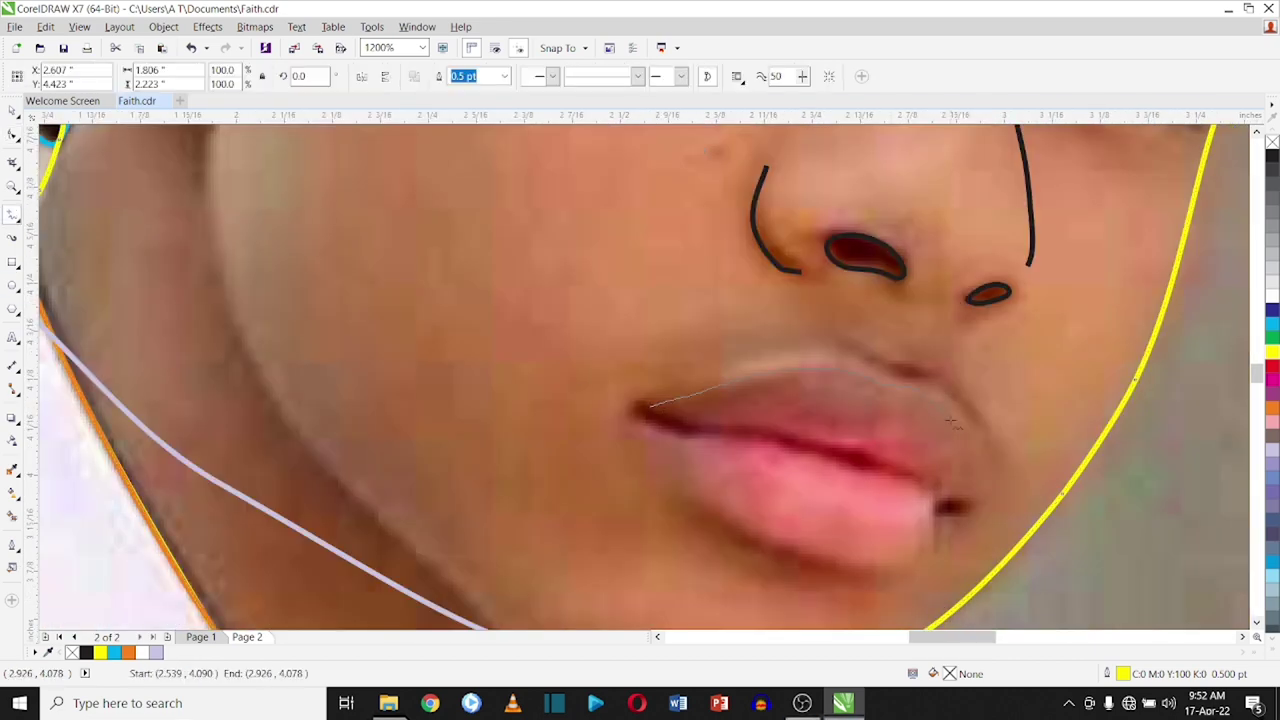
left_click_drag(764, 443, 650, 405)
- Refine the upper lip's top and lower edges by adding, removing and moving nodes
key("F10")
mouse_move(914, 400)
left_mouse_down()
mouse_move(823, 366)
mouse_move(757, 383)
left_mouse_up()
double_click(975, 460)
scroll(975, 450, "up", 1)
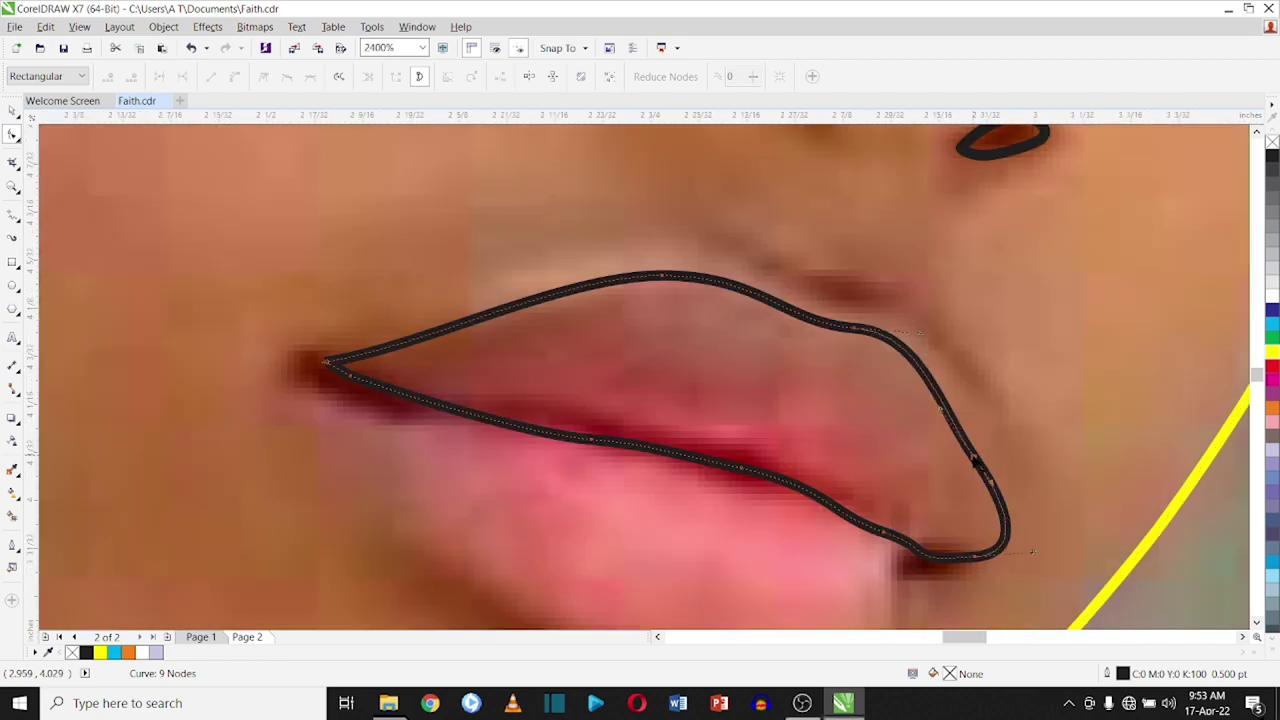
double_click(879, 351)
scroll(905, 508, "down", 1)
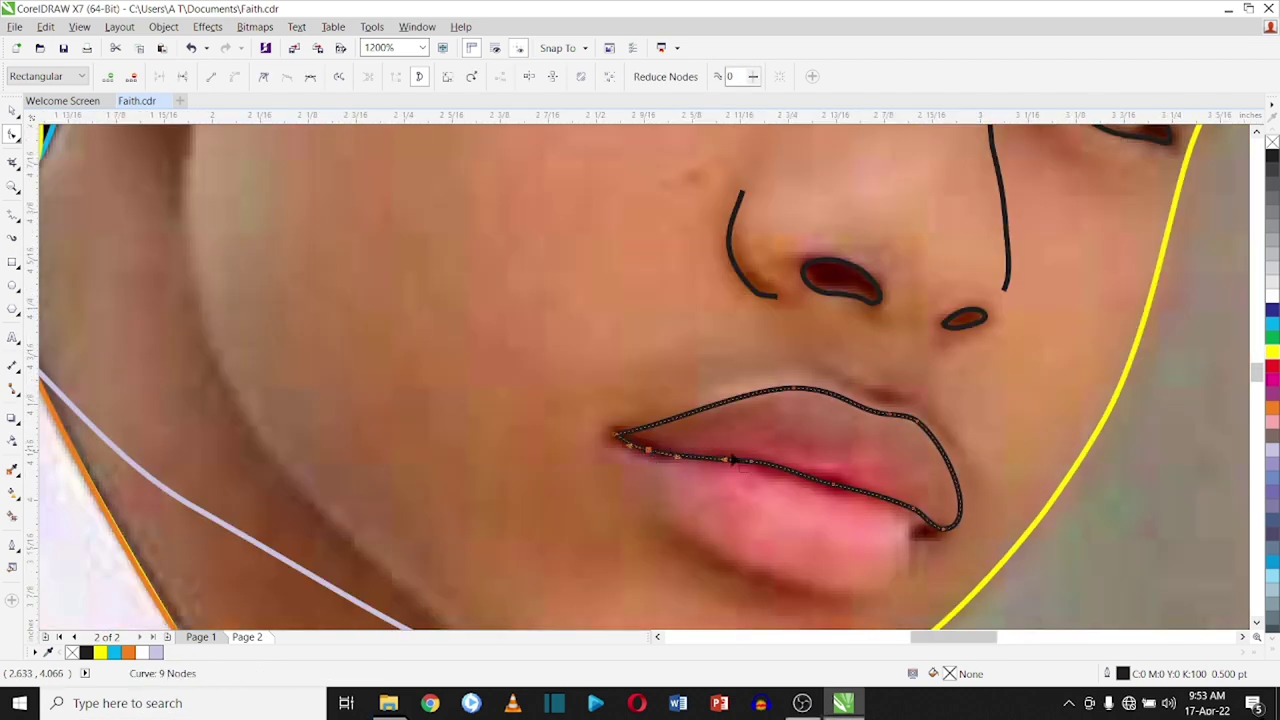
left_click_drag(918, 515, 910, 514)
- Draw a closed lower lip outline and add a node to shape its curve
left_click(12, 213)
left_click_drag(614, 434, 848, 585)
left_click_drag(735, 433, 614, 434)
key("F10")
scroll(471, 520, "up", 1)
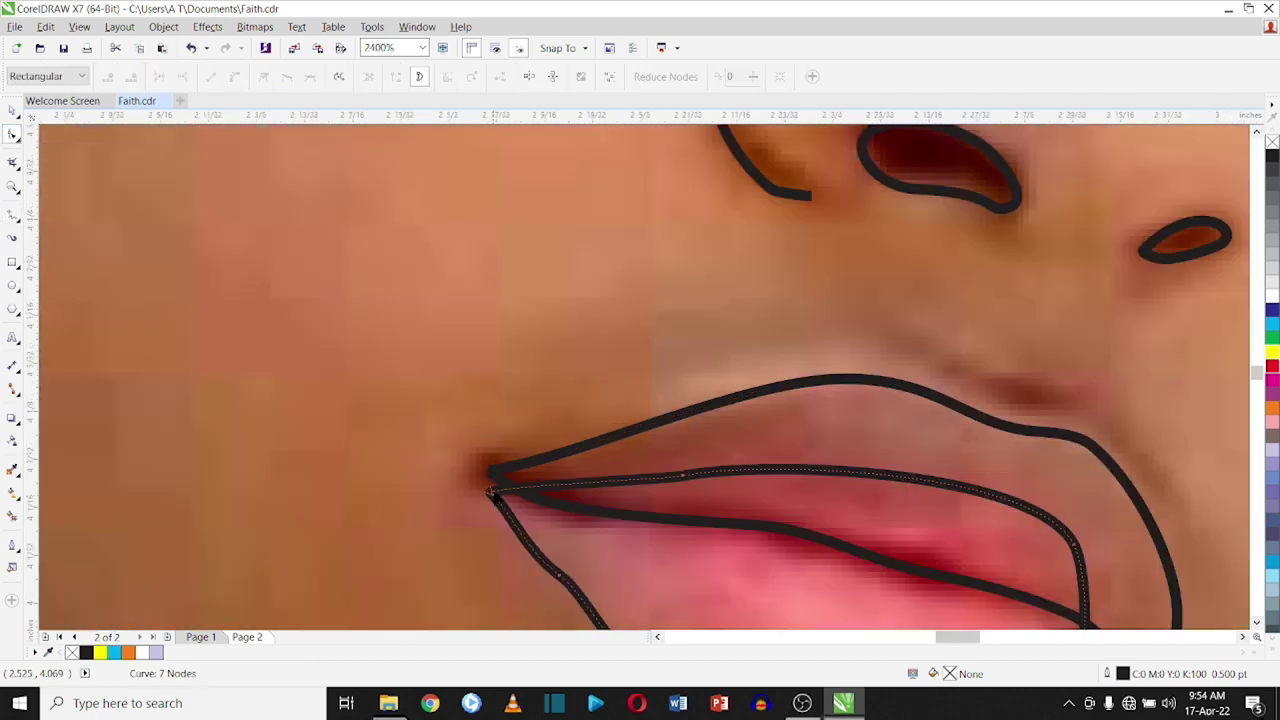
scroll(660, 510, "down", 1)
scroll(600, 514, "down", 1)
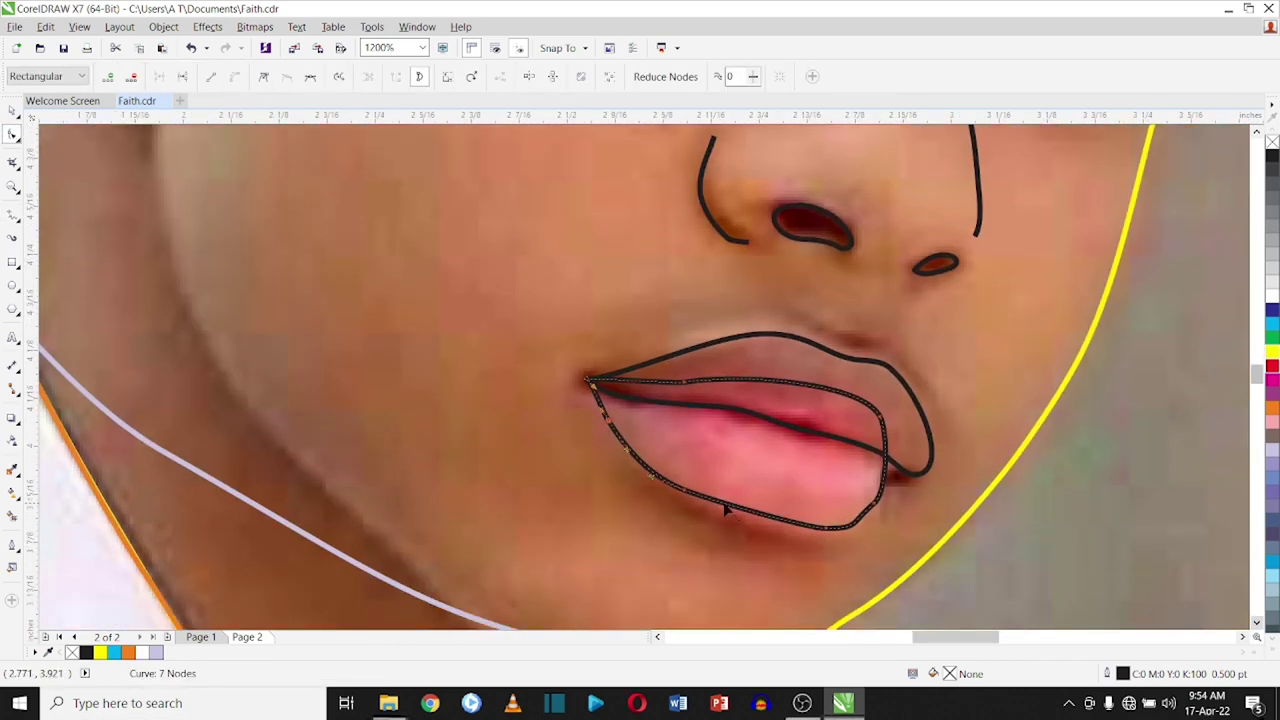
double_click(681, 502)
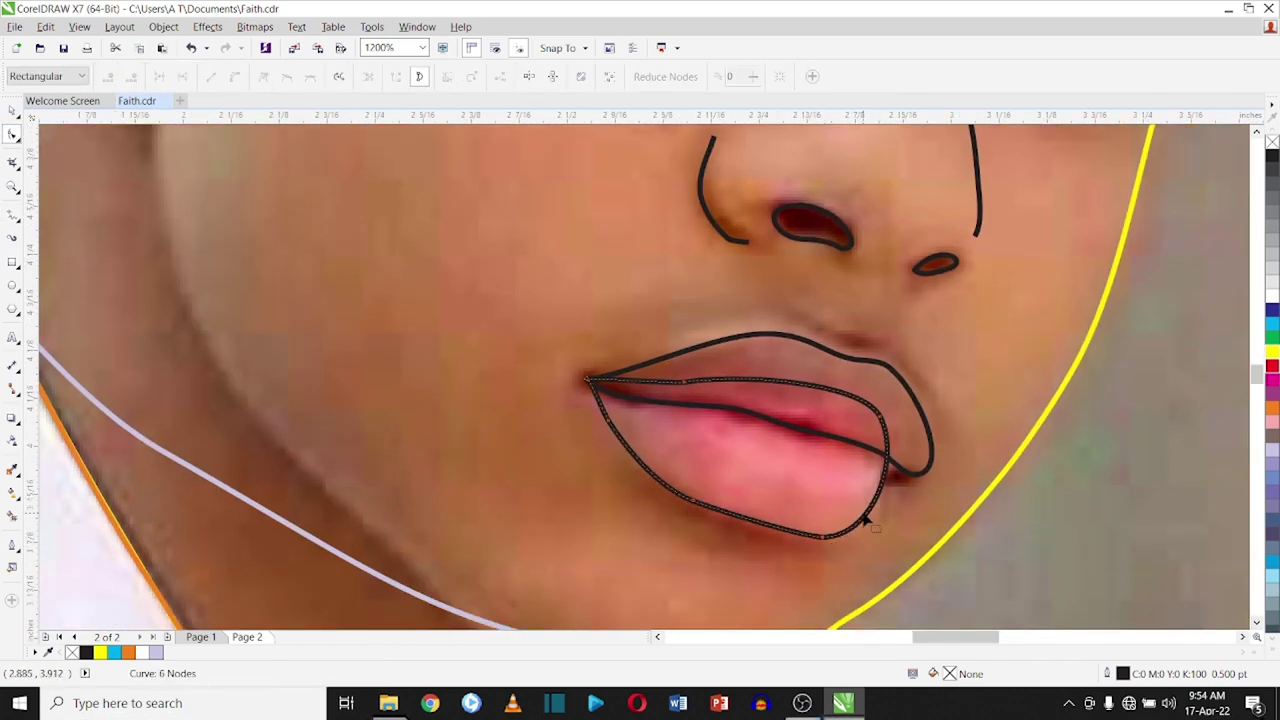
- Fill the upper lip grey and the lower lip pink, with the upper lip in front
left_click(884, 458)
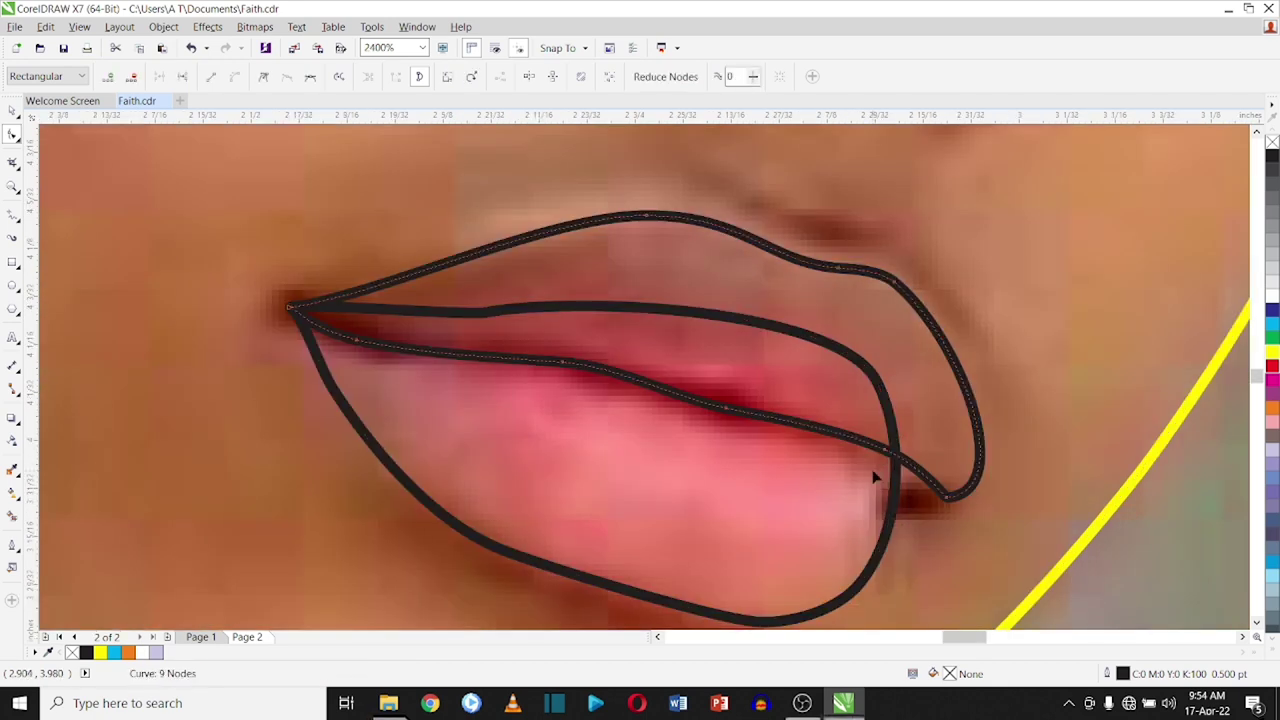
scroll(880, 468, "up", 1)
left_click(898, 442)
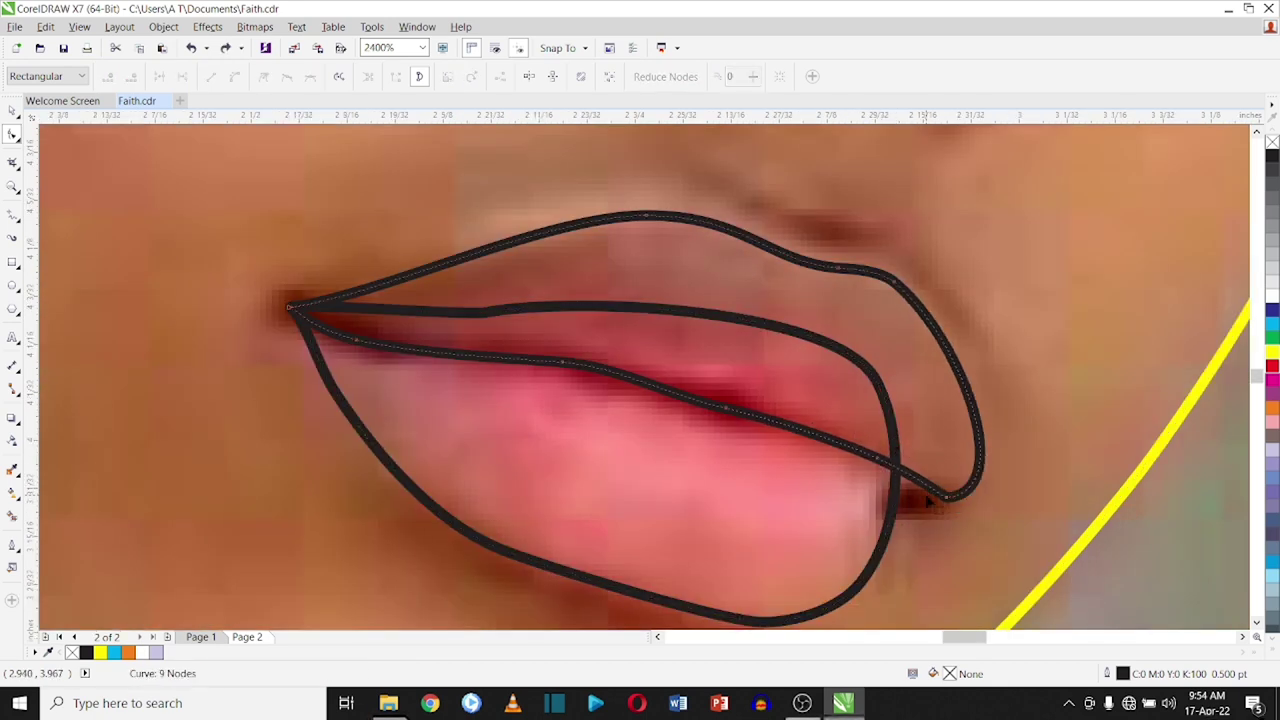
left_click(13, 111)
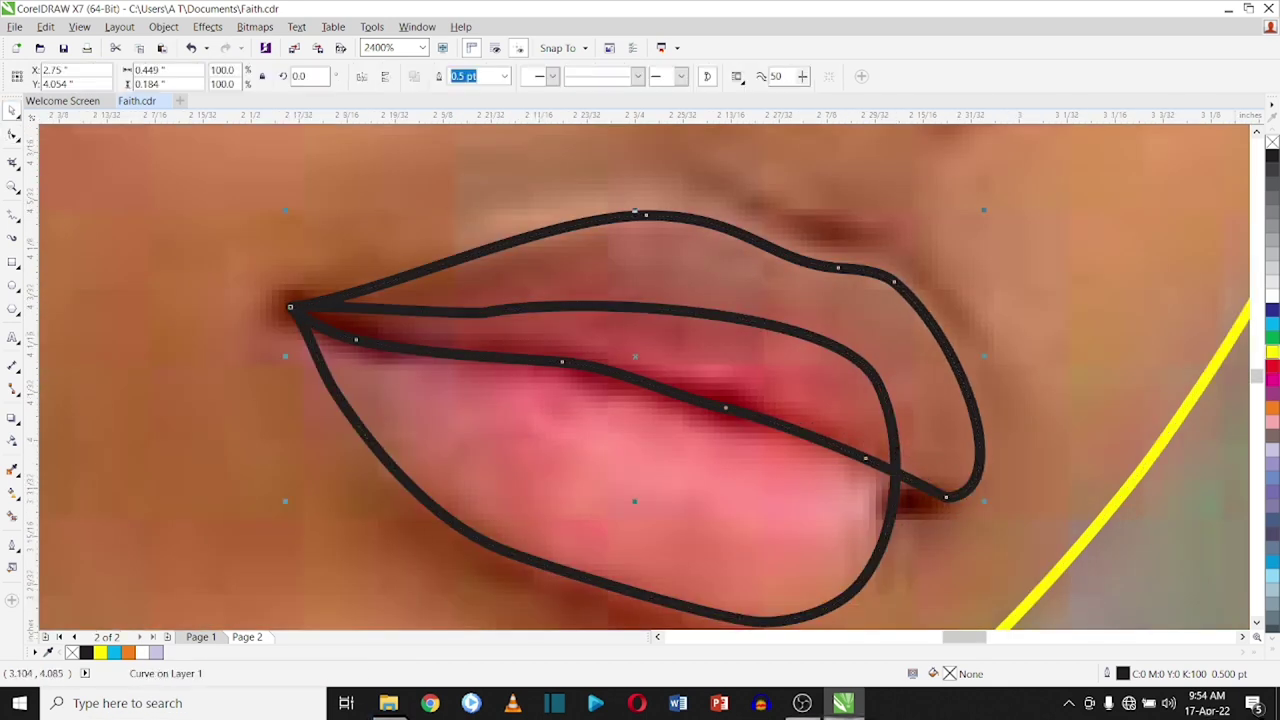
left_click(1272, 240)
left_click(500, 550)
left_click(1272, 420)
key("shift+Page_Down")
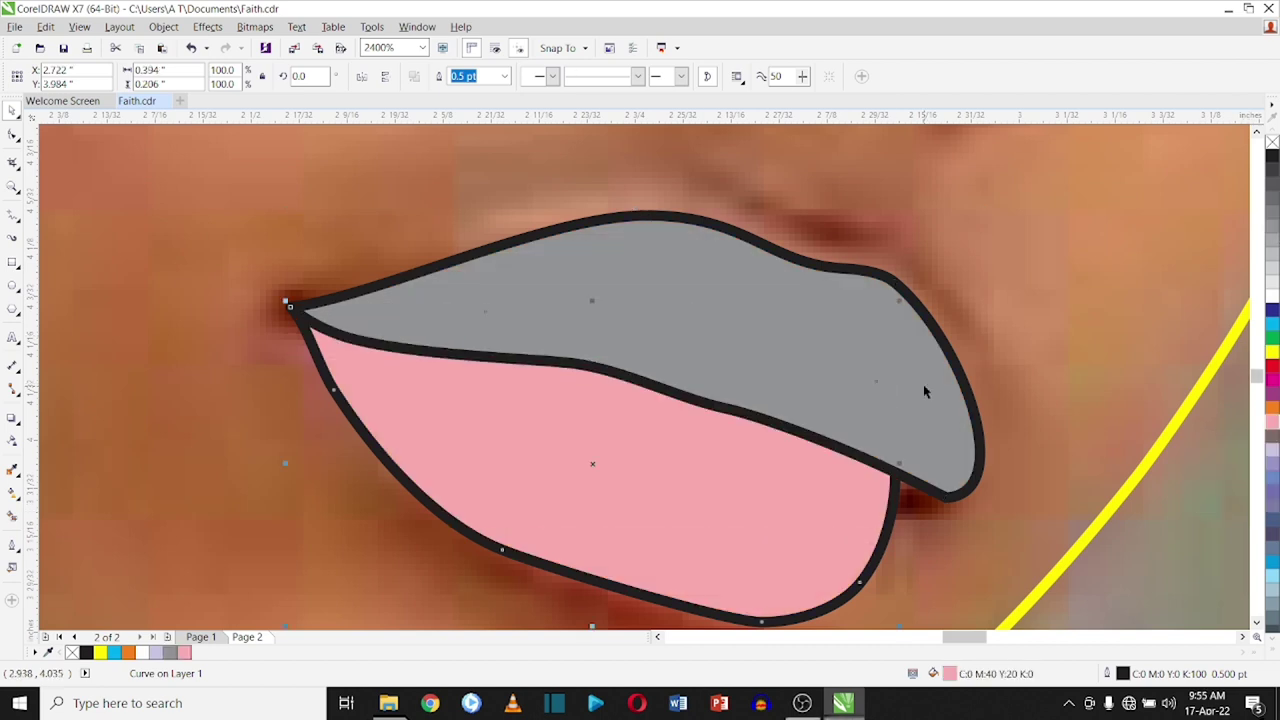
scroll(923, 390, "down", 4)
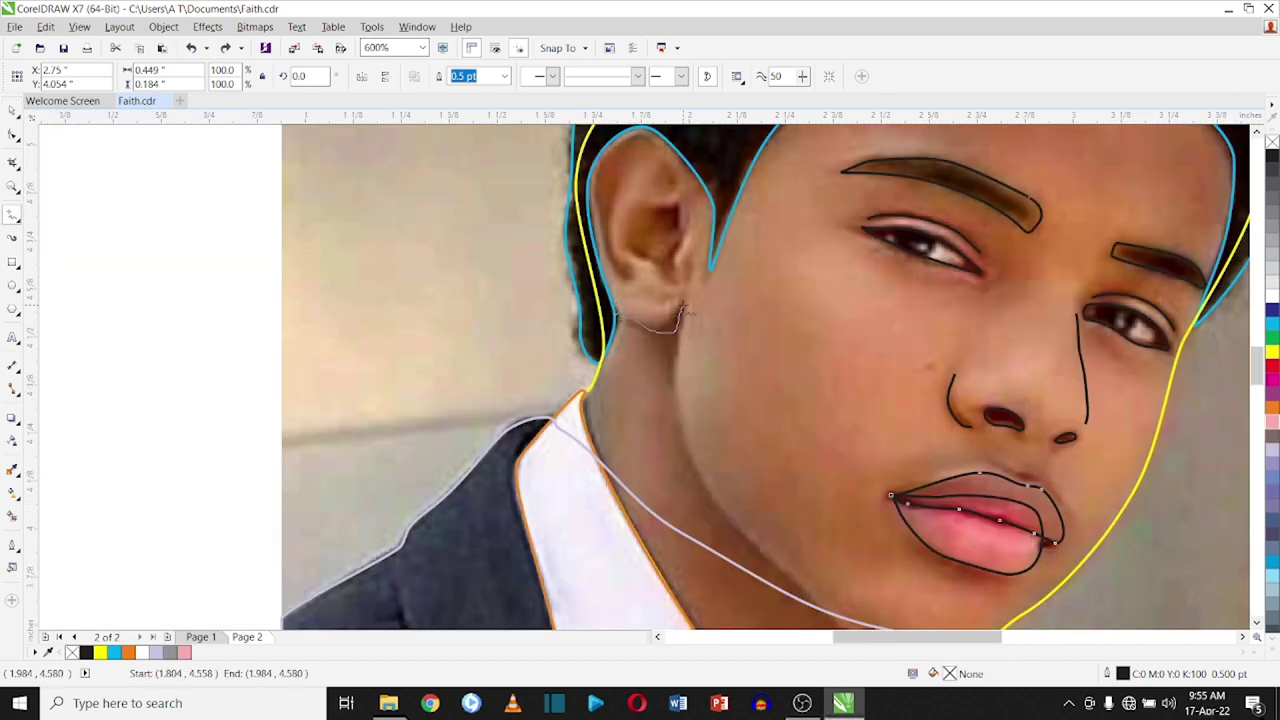
- Add a node to the neck curve and reshape it below the ear
scroll(660, 320, "up", 2)
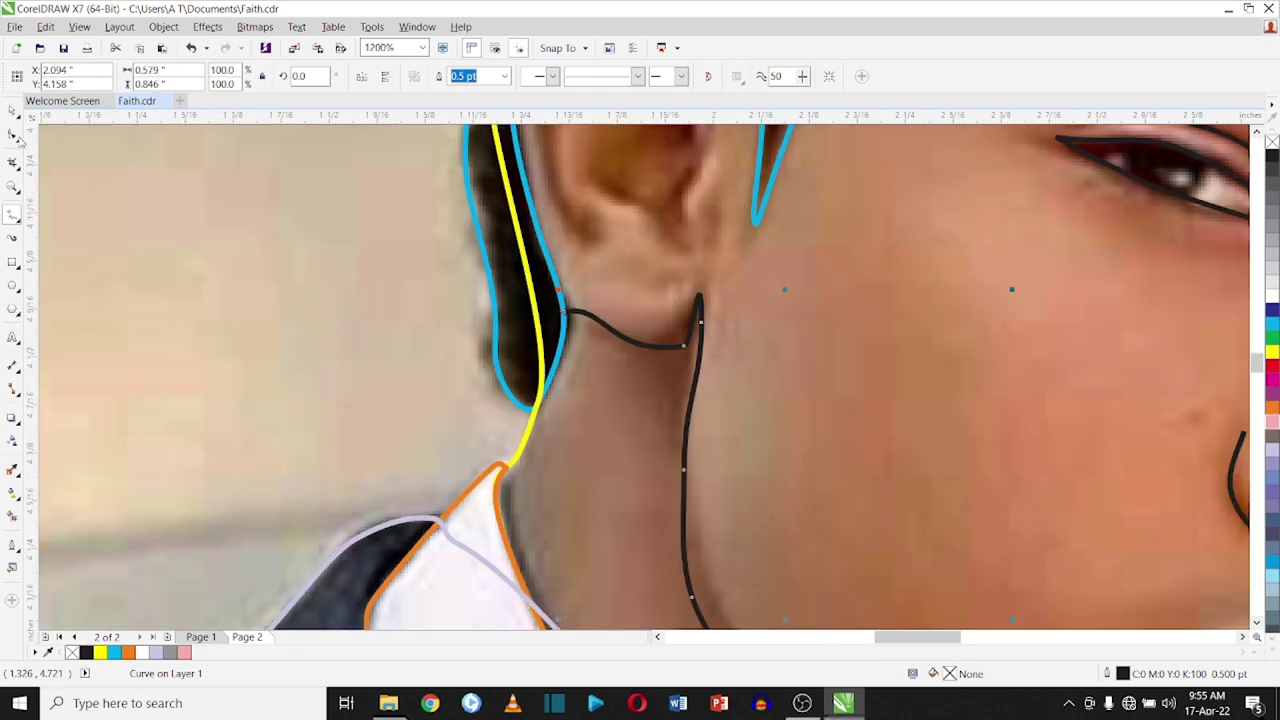
key("F10")
left_click(590, 325)
double_click(686, 344)
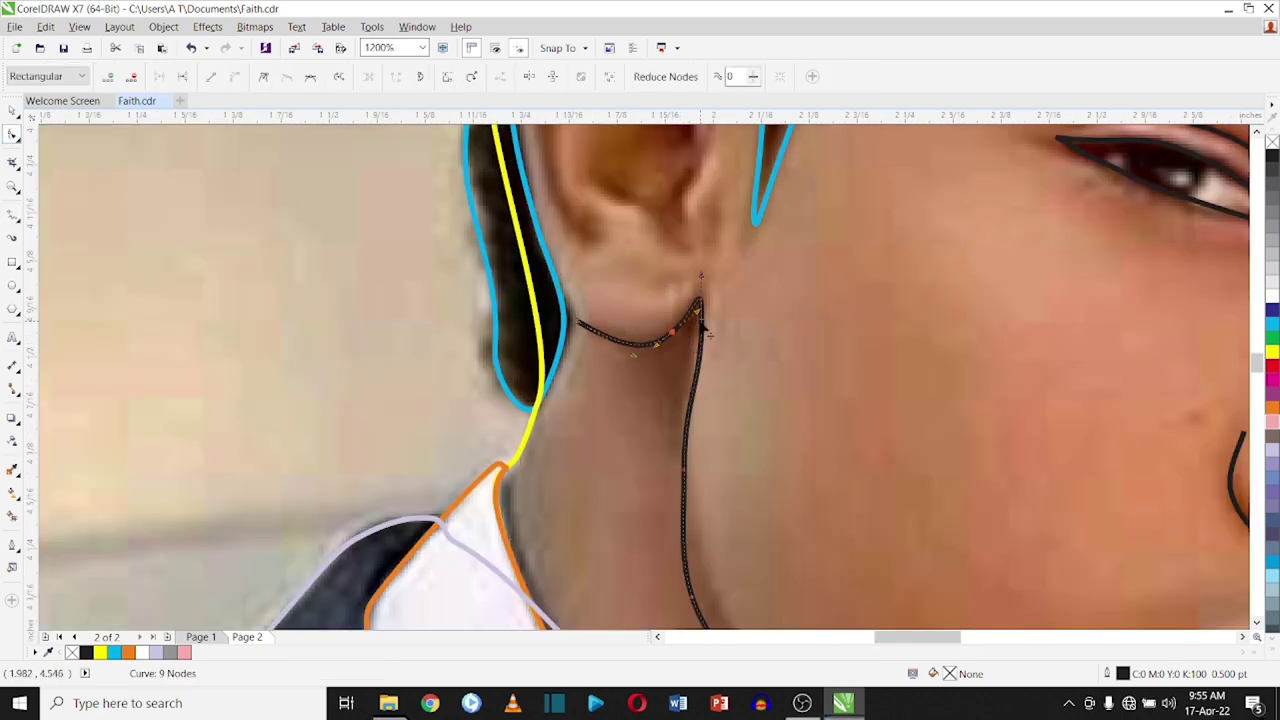
left_click_drag(686, 344, 703, 438)
scroll(703, 438, "down", 2)
- Remove extra neck-curve nodes and reshape the neck line along the jaw
double_click(703, 448)
scroll(694, 466, "up", 2)
scroll(748, 537, "down", 2)
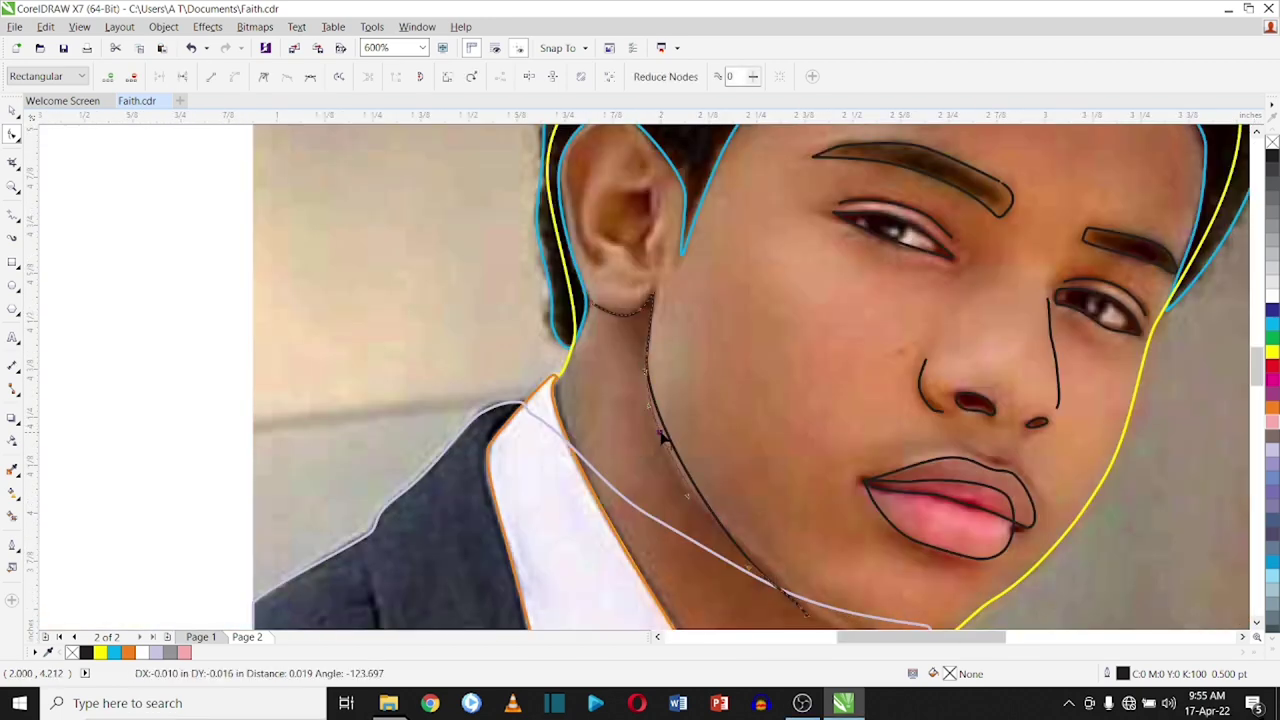
scroll(770, 510, "down", 2)
double_click(797, 457)
left_click_drag(790, 455, 767, 443)
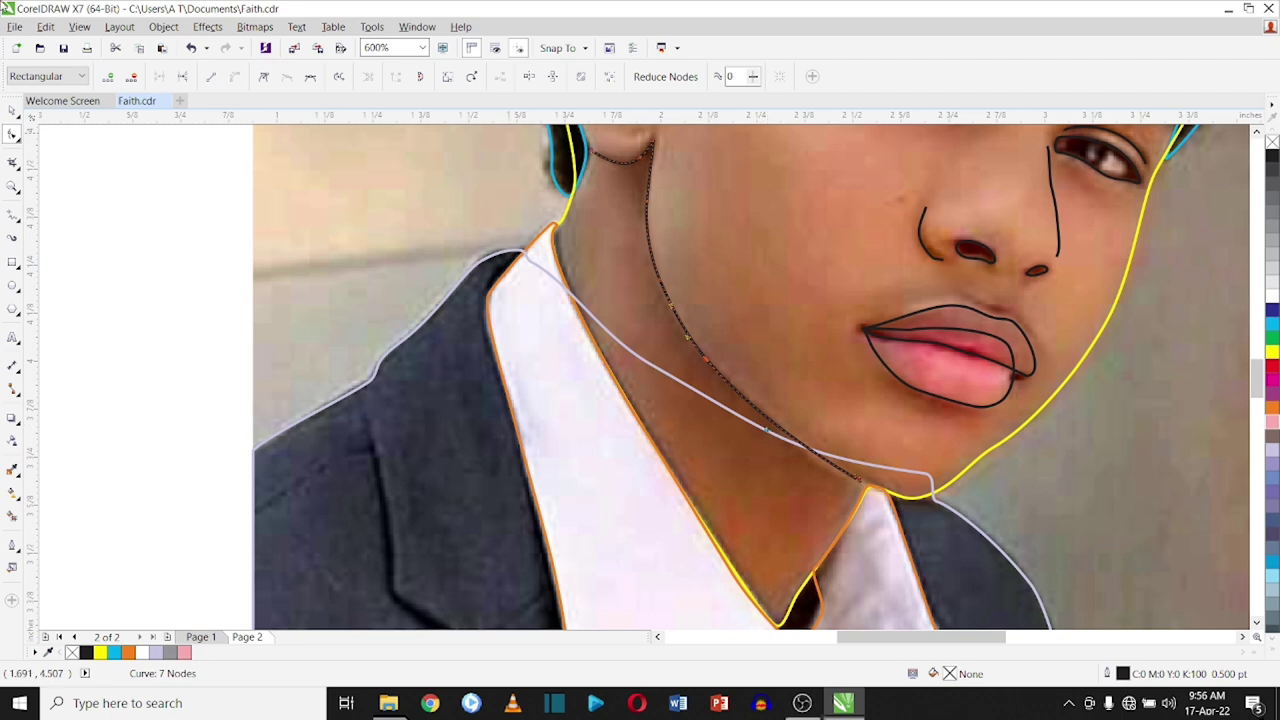
scroll(832, 168, "down", 4)
scroll(588, 268, "up", 3)
scroll(588, 268, "up", 3)
- Draw a short stroke inside the ear and a curve along the ear rim
key("F5")
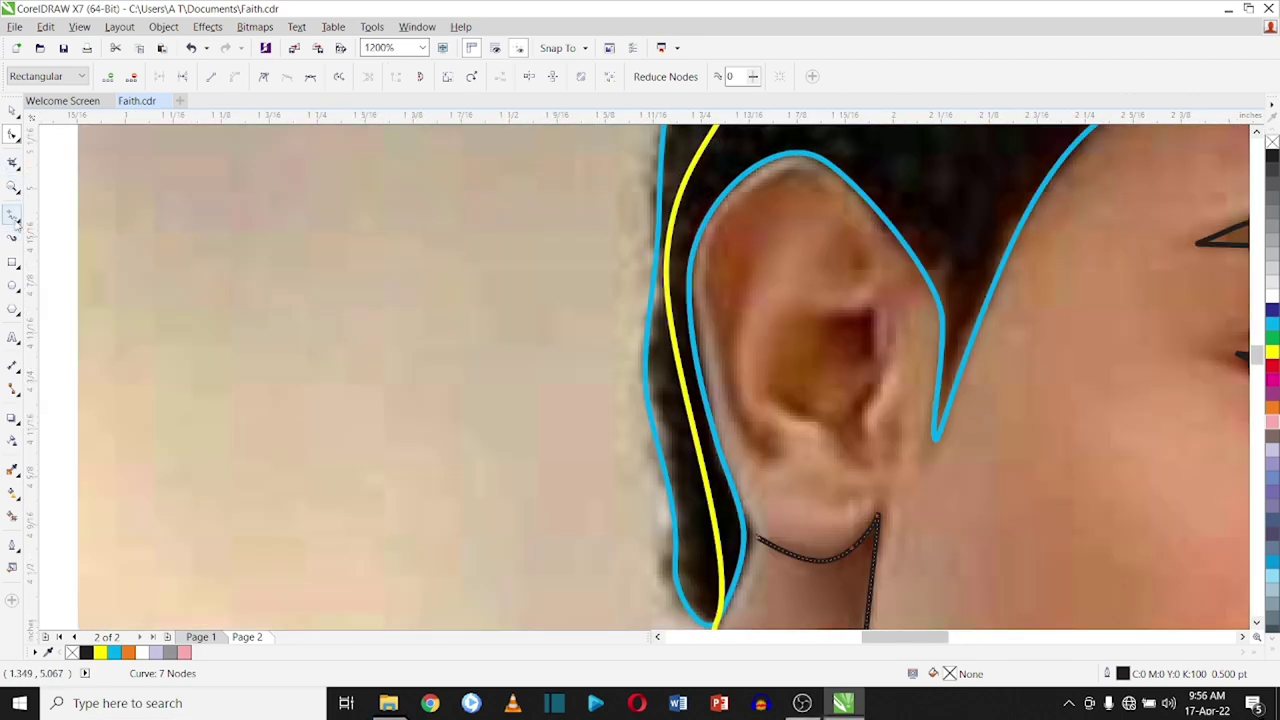
left_click_drag(825, 316, 870, 351)
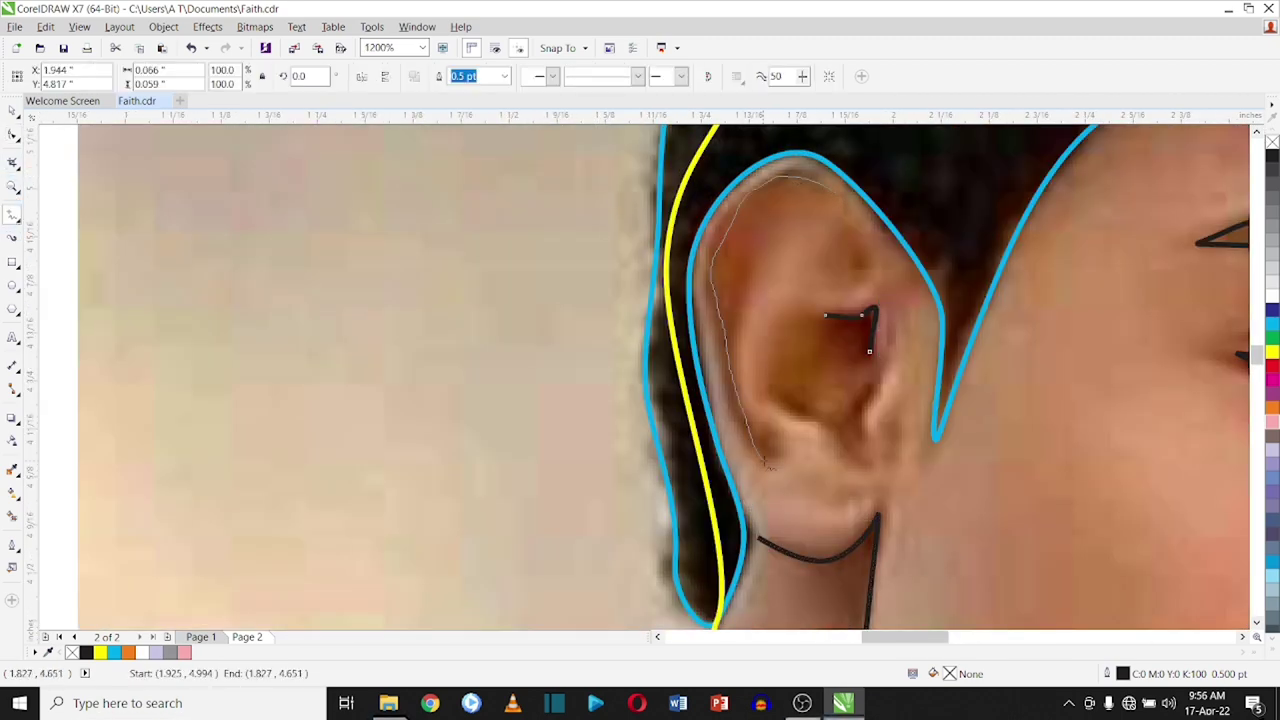
left_click_drag(762, 258, 766, 250)
key("F10")
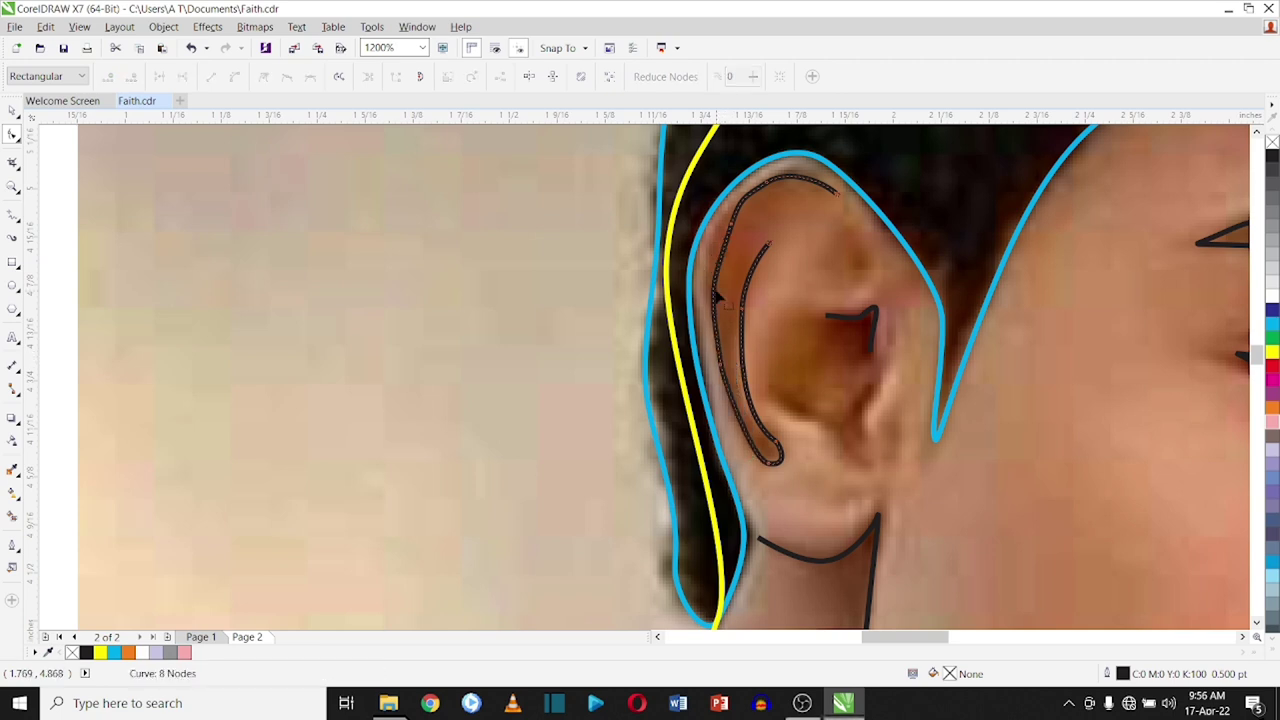
left_click(872, 316)
- Draw curves along the inner ear fold and the upper ear
left_click(12, 214)
left_click_drag(870, 352, 770, 345)
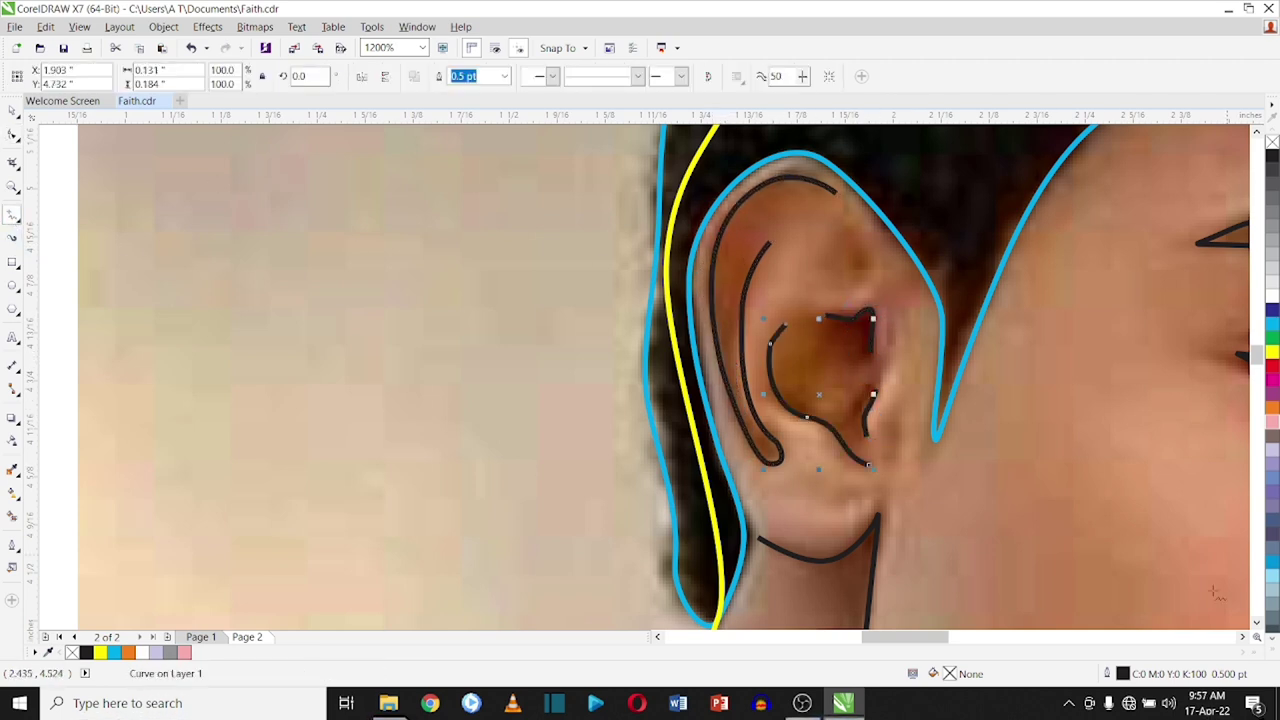
left_click_drag(845, 228, 820, 285)
key("F10")
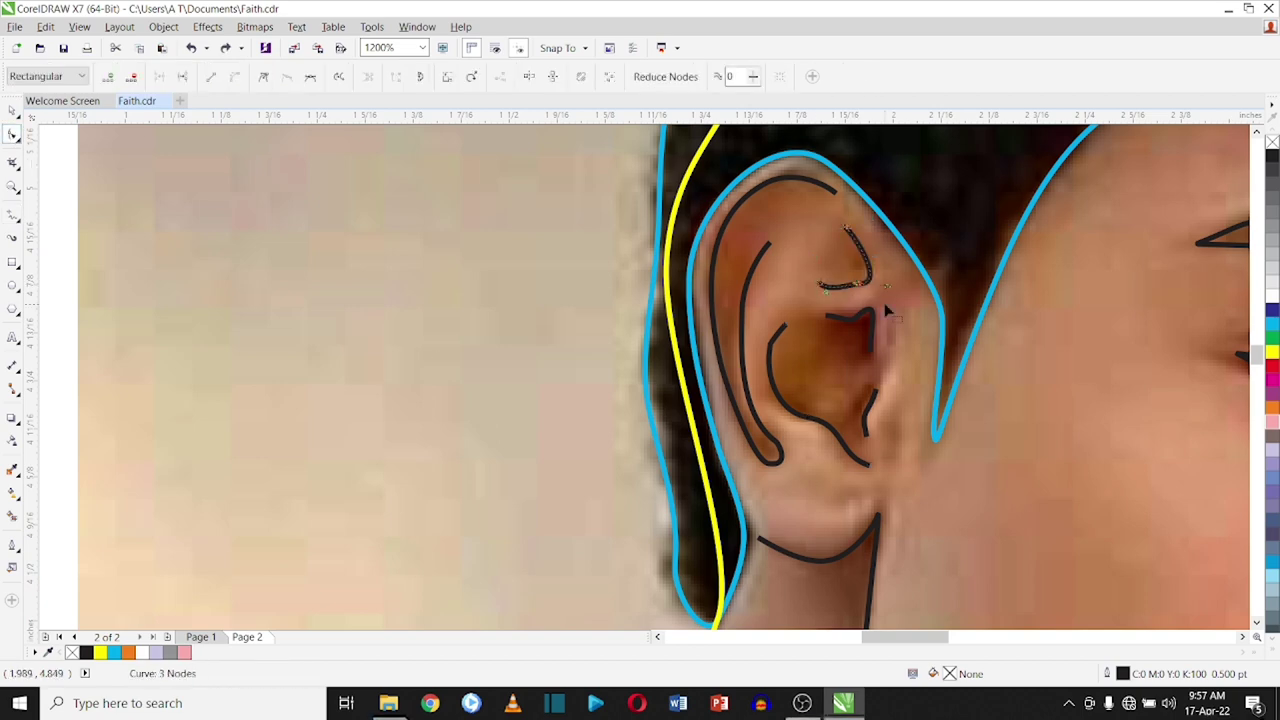
scroll(868, 295, "down", 2)
scroll(868, 295, "down", 1)
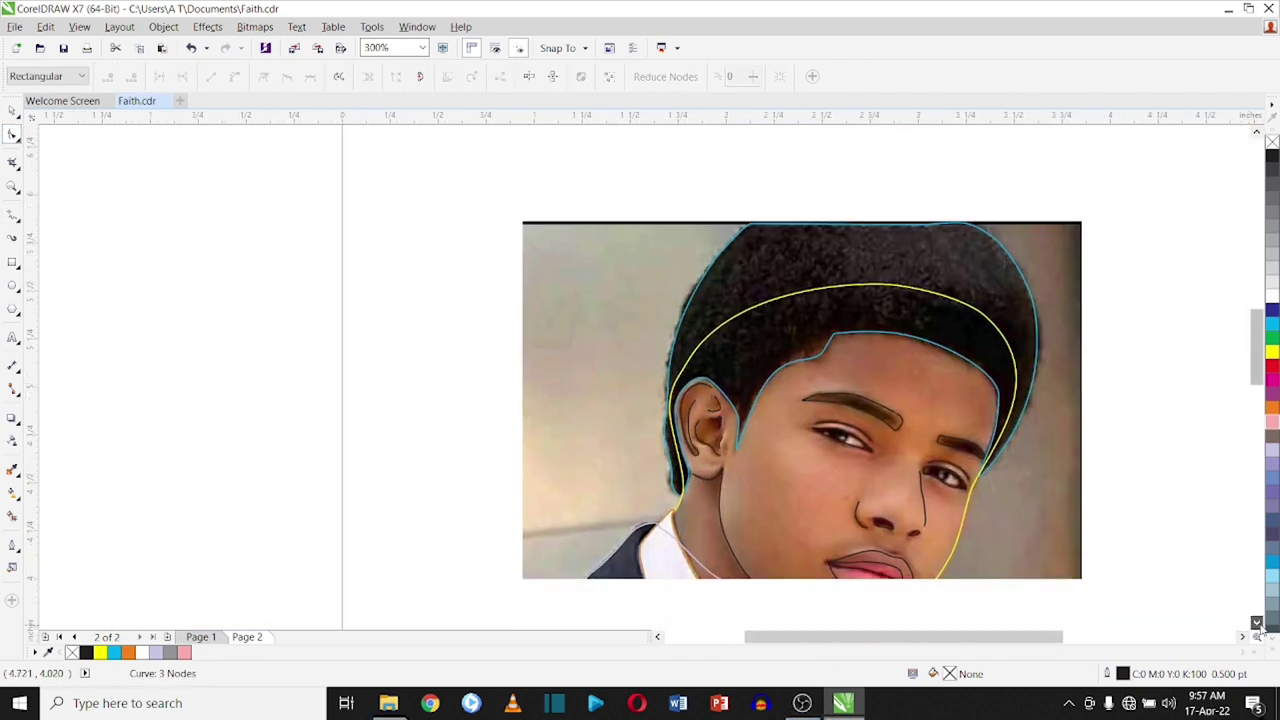
- Outline the dark shadow under the collar tip in green
left_click(1257, 622)
scroll(800, 495, "up", 2)
key("F5")
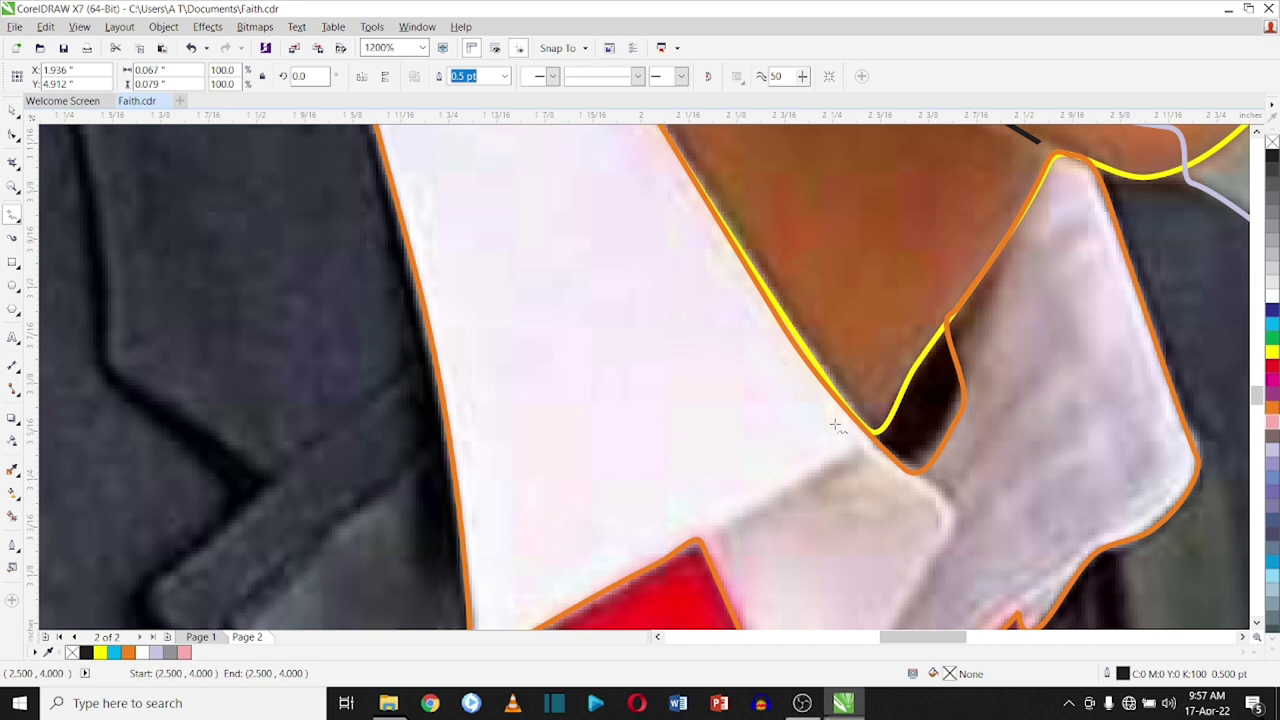
left_click_drag(906, 489, 836, 428)
right_click(1272, 338)
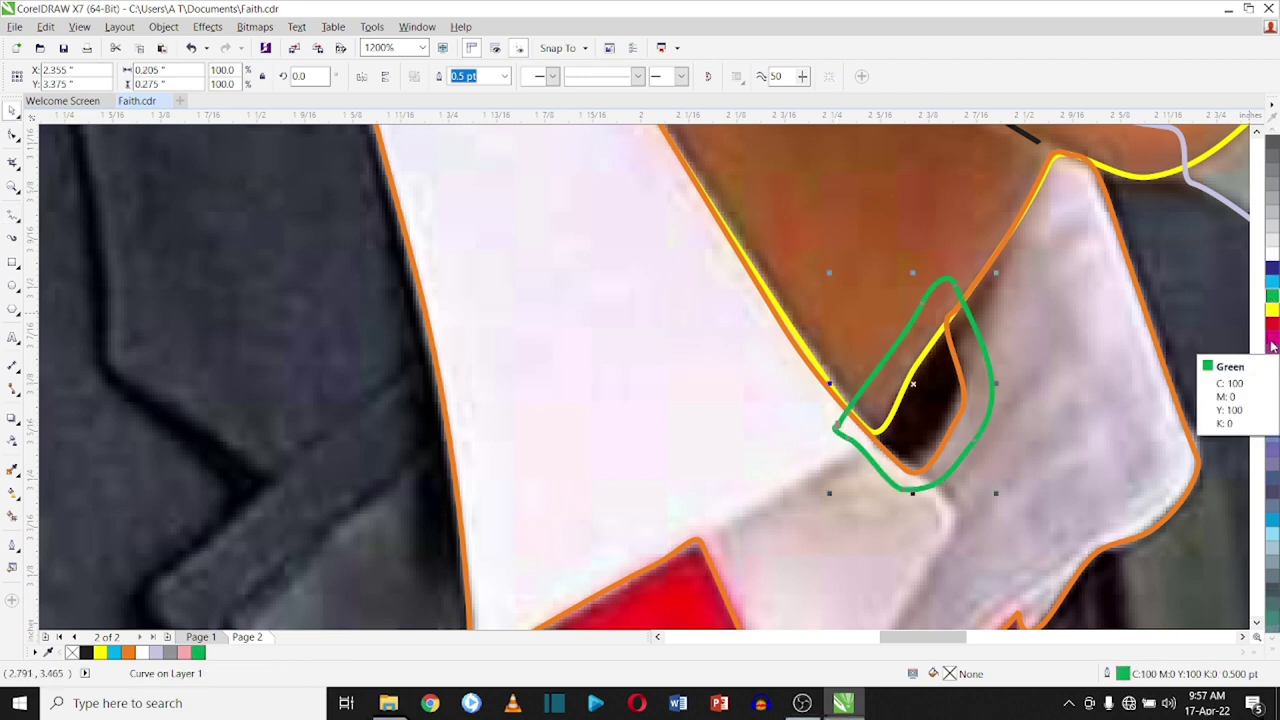
scroll(1105, 405, "down", 1)
- Trace the jacket lapel edge and move its nodes onto the lapel
left_click_drag(567, 162, 603, 348)
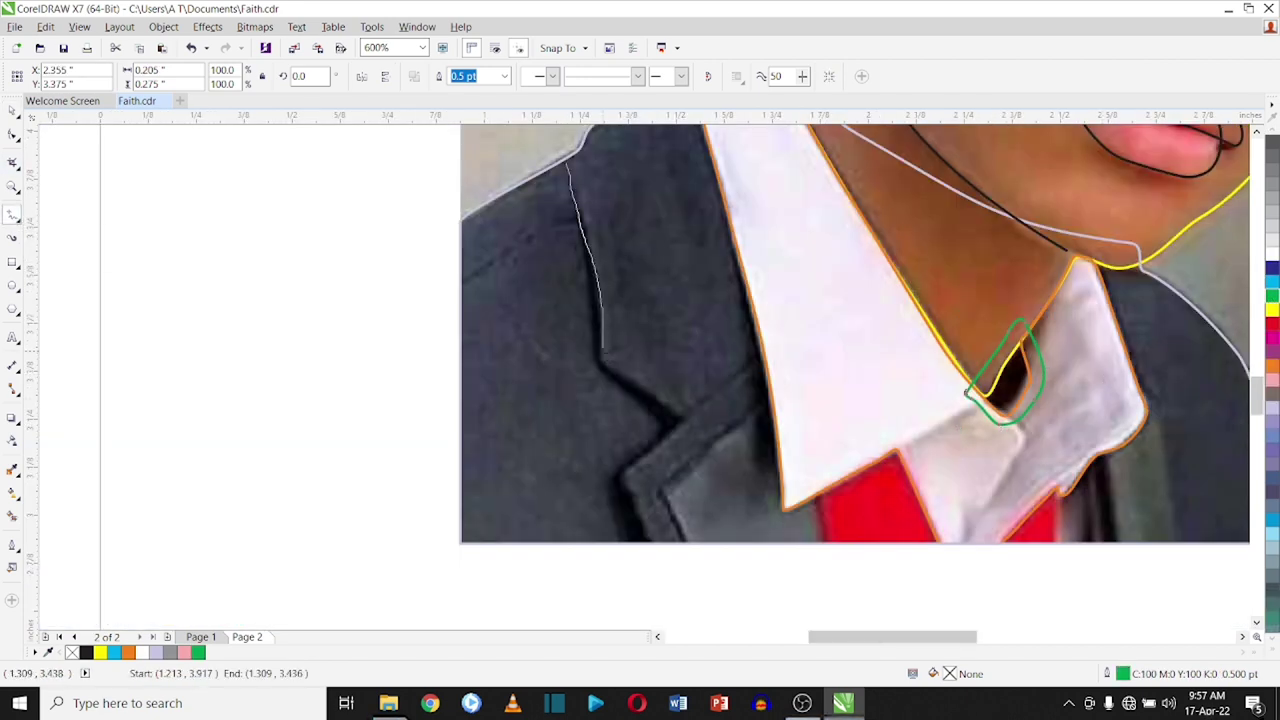
key("F10")
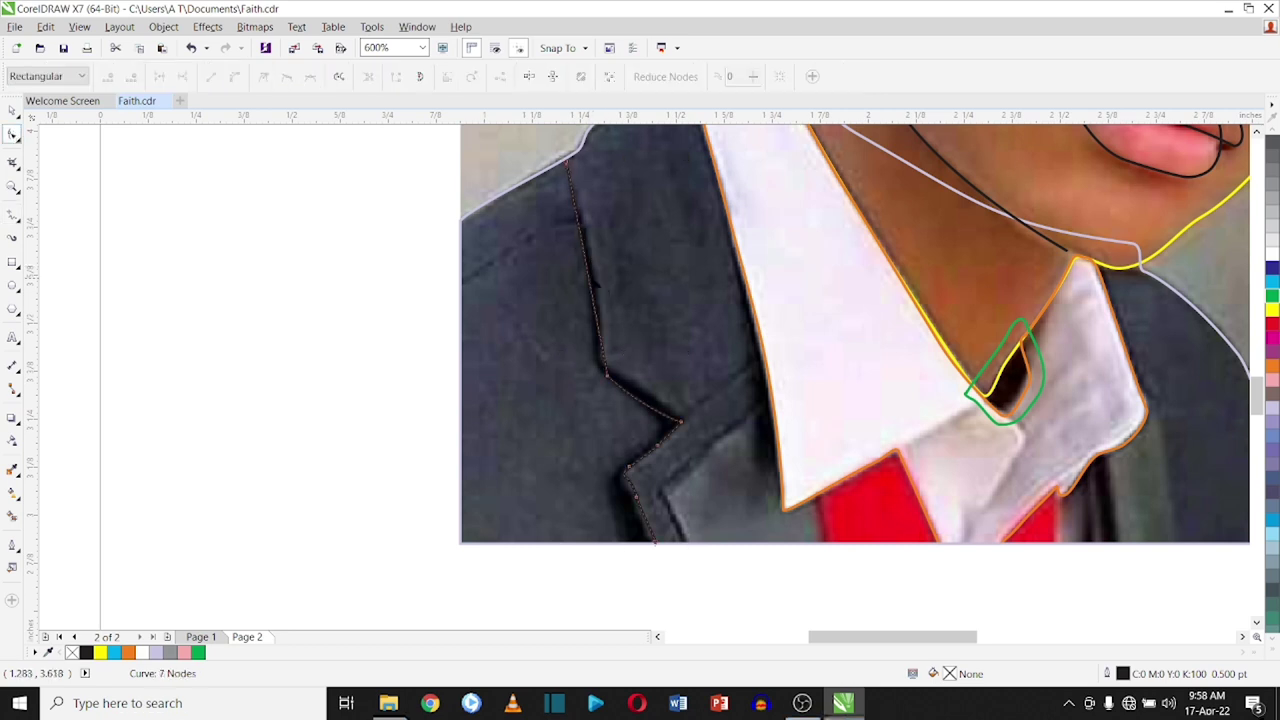
left_click_drag(608, 372, 600, 362)
left_click_drag(628, 470, 612, 485)
key("space")
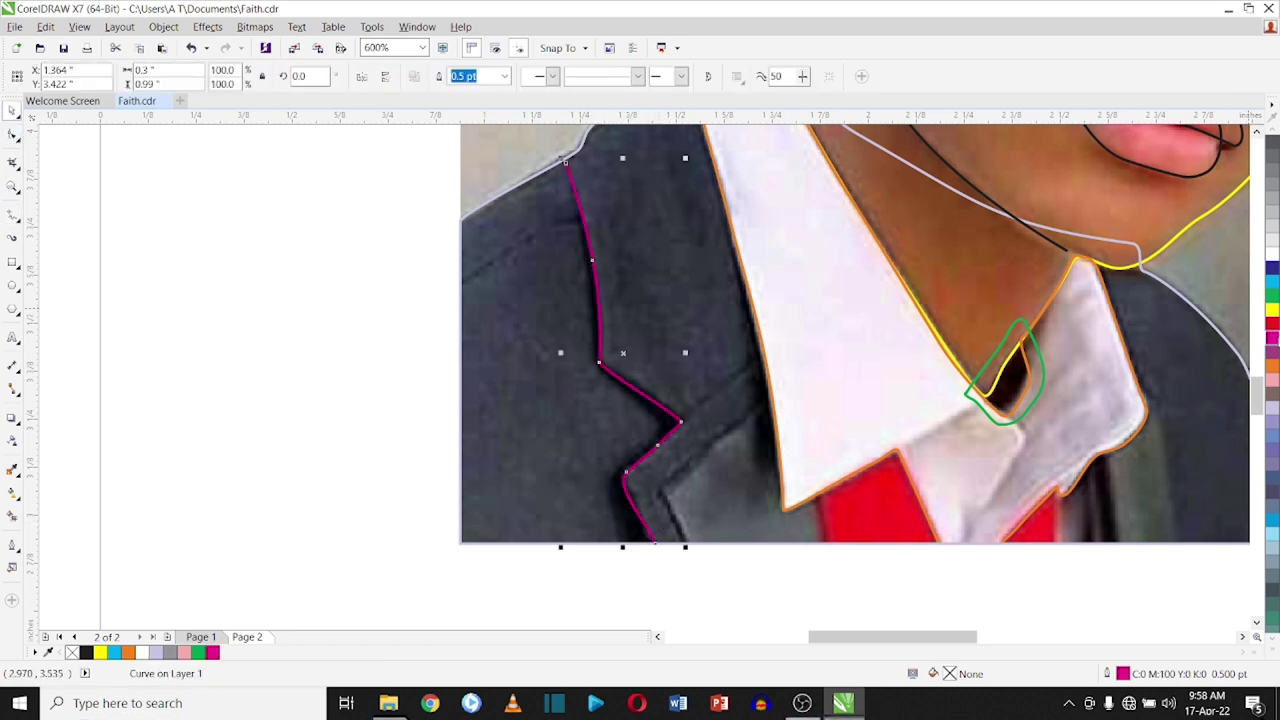
key("space")
left_click_drag(678, 420, 683, 415)
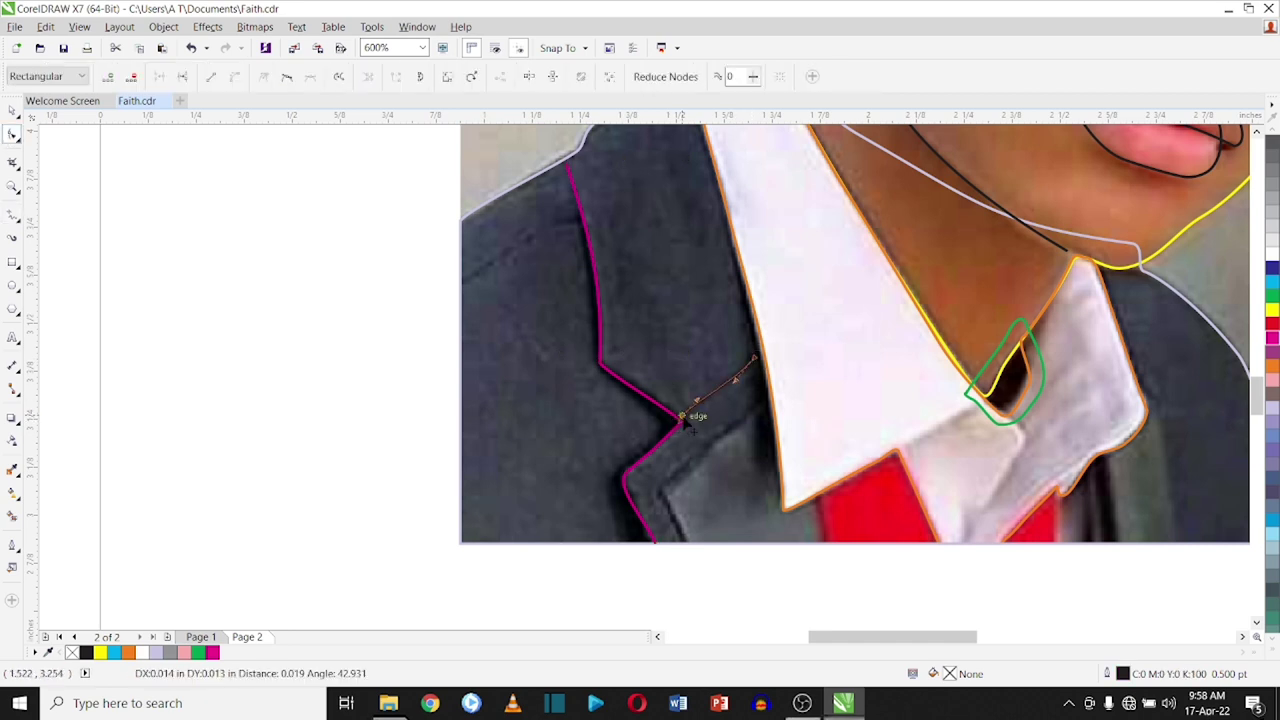
key("space")
- Draw a straightened line along the lower lapel and make it magenta
key("F5")
left_click(769, 402)
left_click(655, 485)
left_click(687, 539)
key("F10")
scroll(683, 500, "up", 2)
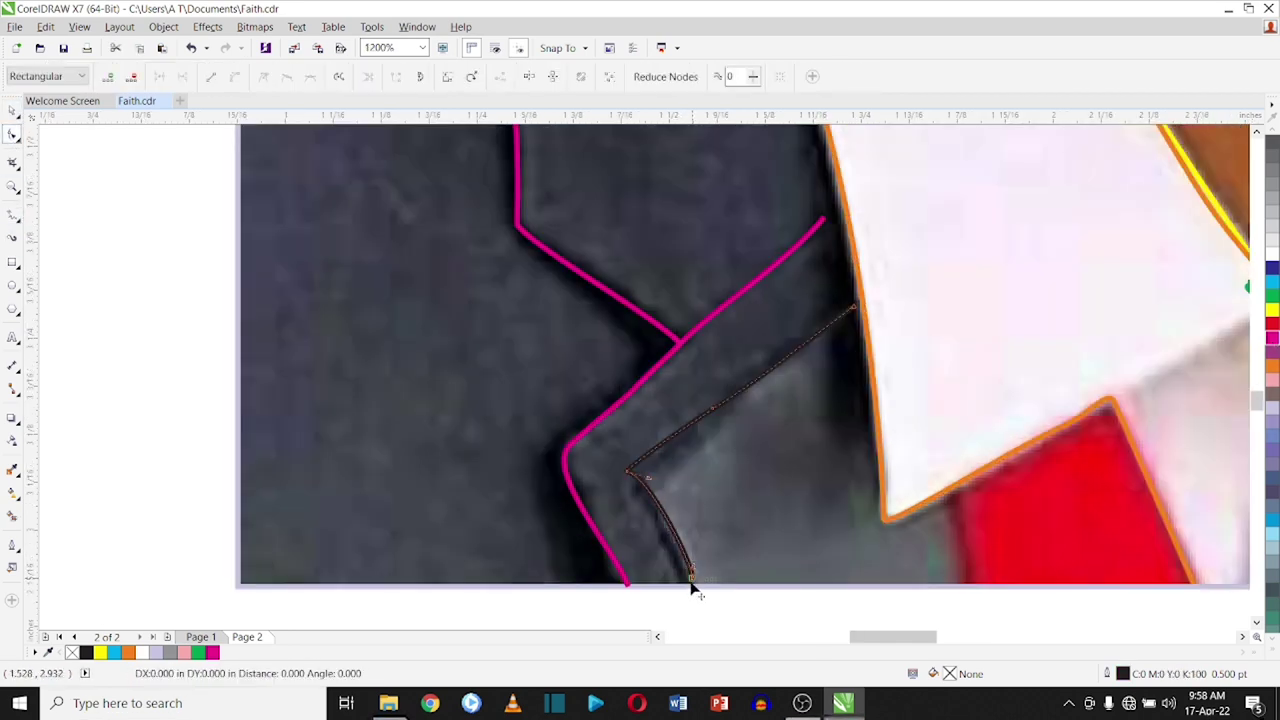
key("Delete")
key("space")
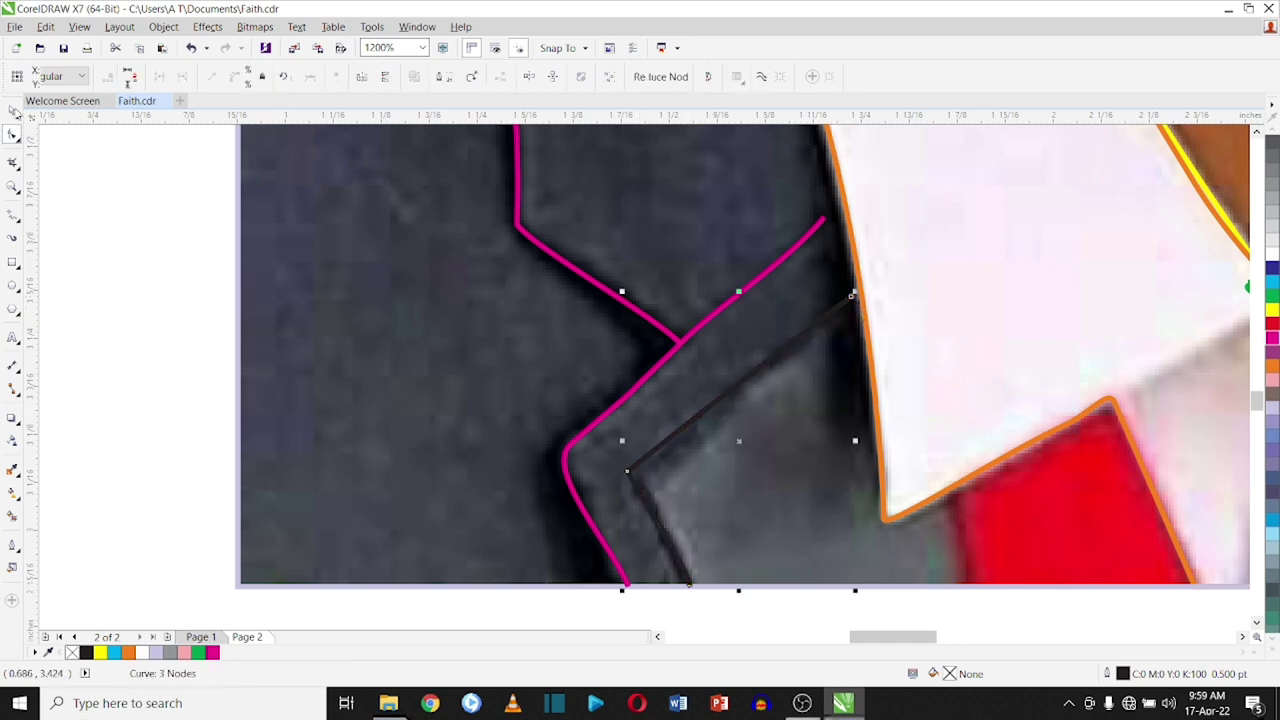
right_click(1272, 340)
- Outline the tie in red and delete an unneeded node from it
key("F5")
mouse_move(952, 480)
left_mouse_down()
mouse_move(968, 588)
mouse_move(955, 478)
left_mouse_up()
key("F10")
right_click(1272, 322)
right_click(960, 485)
left_click(994, 274)
right_click(1078, 592)
key("Escape")
right_click(1068, 592)
left_click(1068, 592)
- Outline the second tie patch and pull its corners onto the tie edge
scroll(1113, 367, "down", 1)
left_click(340, 264)
scroll(1143, 440, "down", 1)
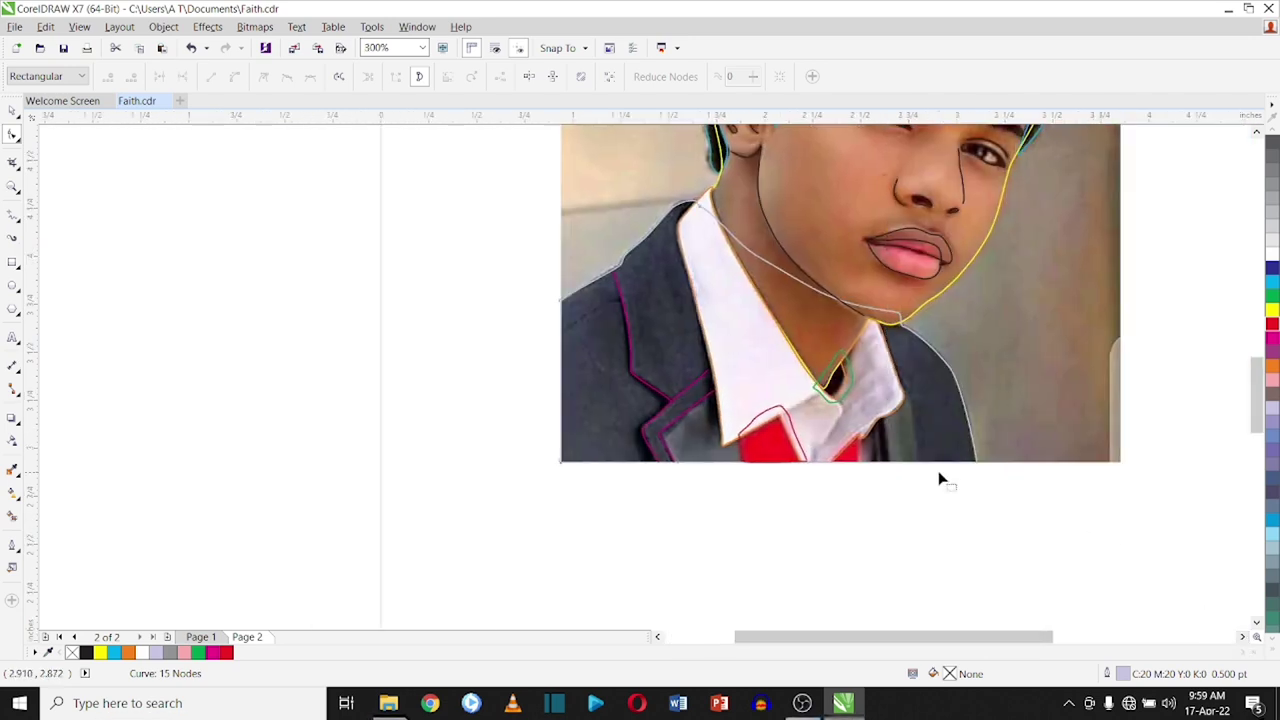
scroll(937, 477, "up", 1)
left_click(722, 452)
key("space")
key("space")
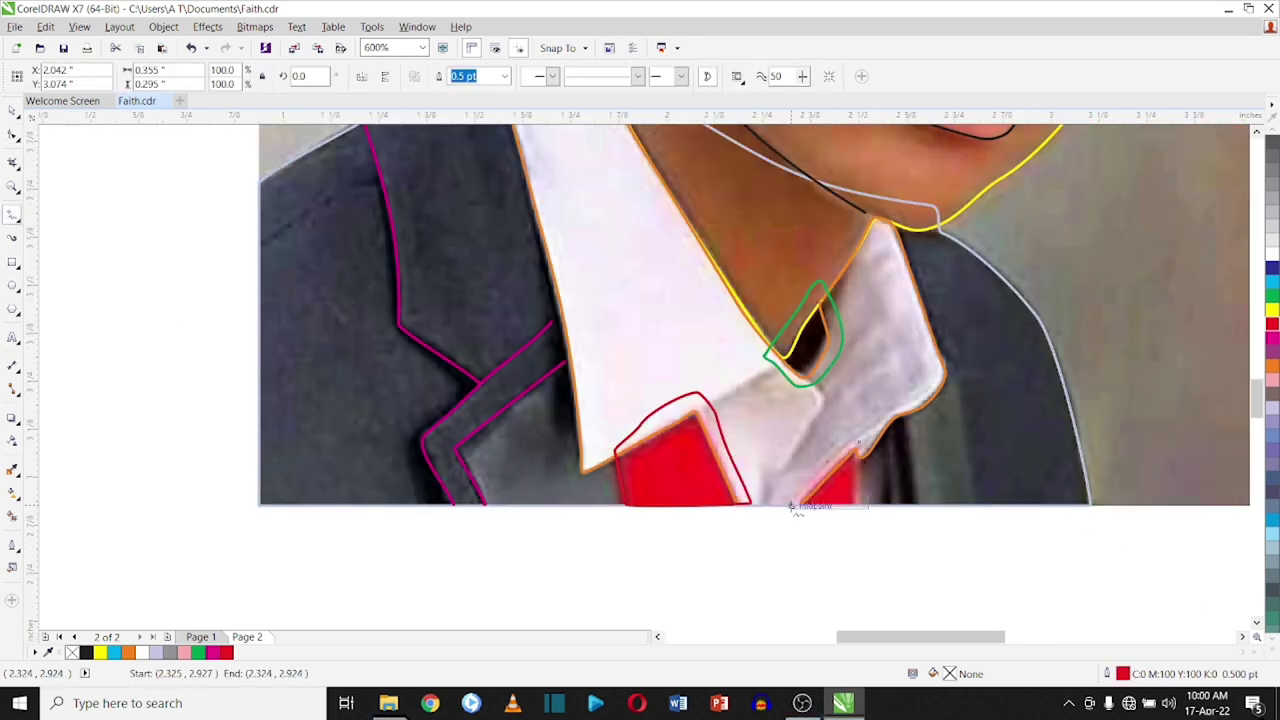
left_click_drag(791, 508, 790, 508)
scroll(825, 505, "up", 1)
key("F10")
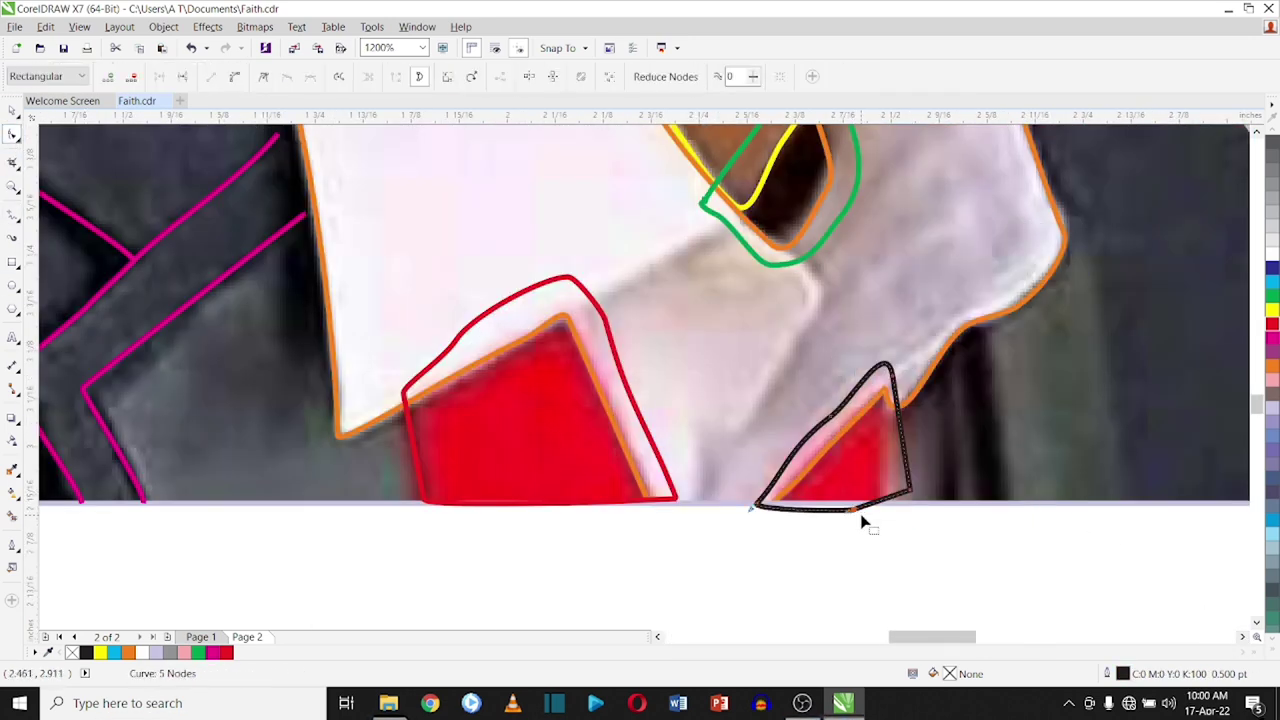
left_click_drag(908, 492, 888, 502)
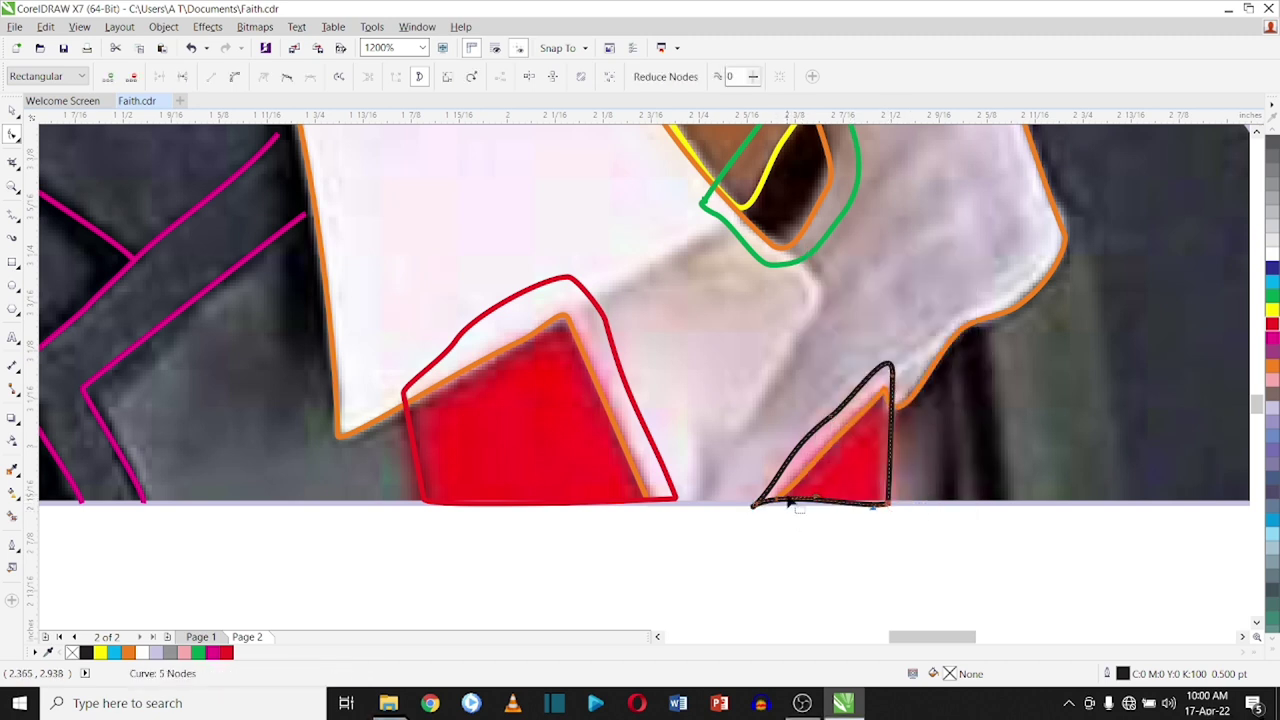
left_click_drag(796, 460, 766, 480)
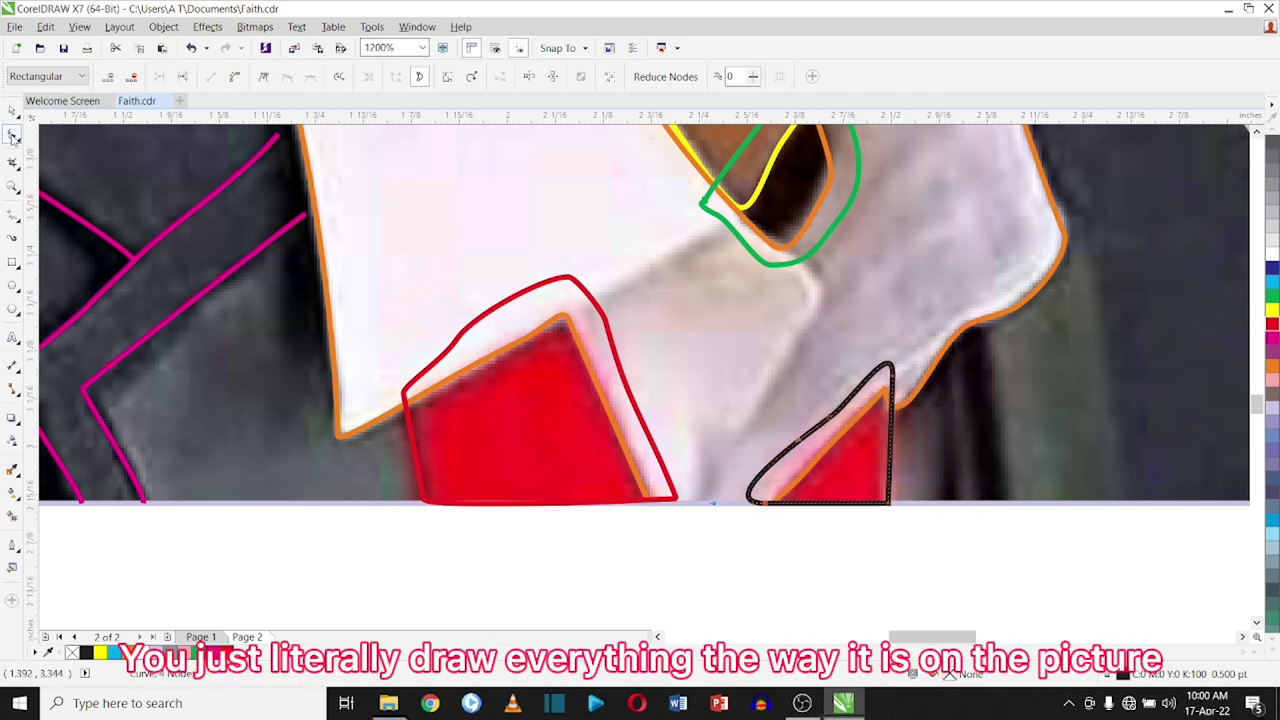
- Trace a closed shadow shape beside the collar with a dark grey outline
key("F5")
left_click_drag(985, 325, 1015, 495)
key("F10")
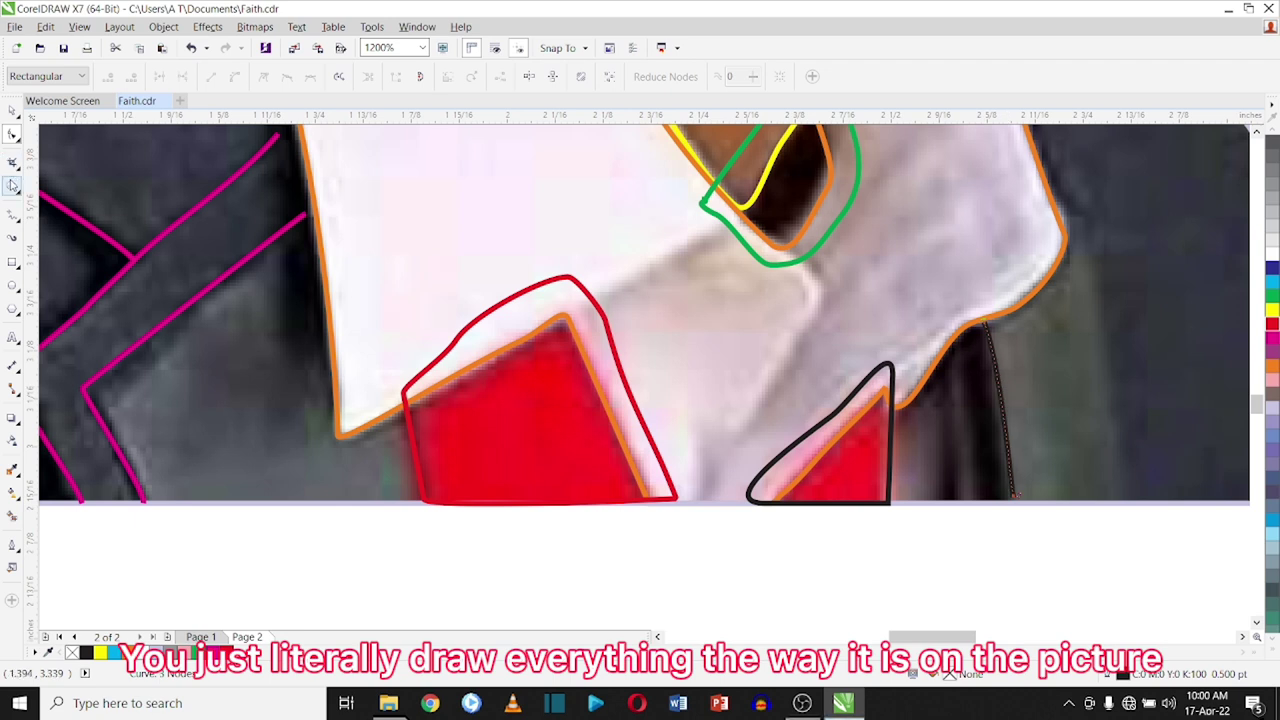
left_click(12, 213)
left_click(60, 218)
left_click_drag(1008, 503, 1010, 502)
left_click(14, 112)
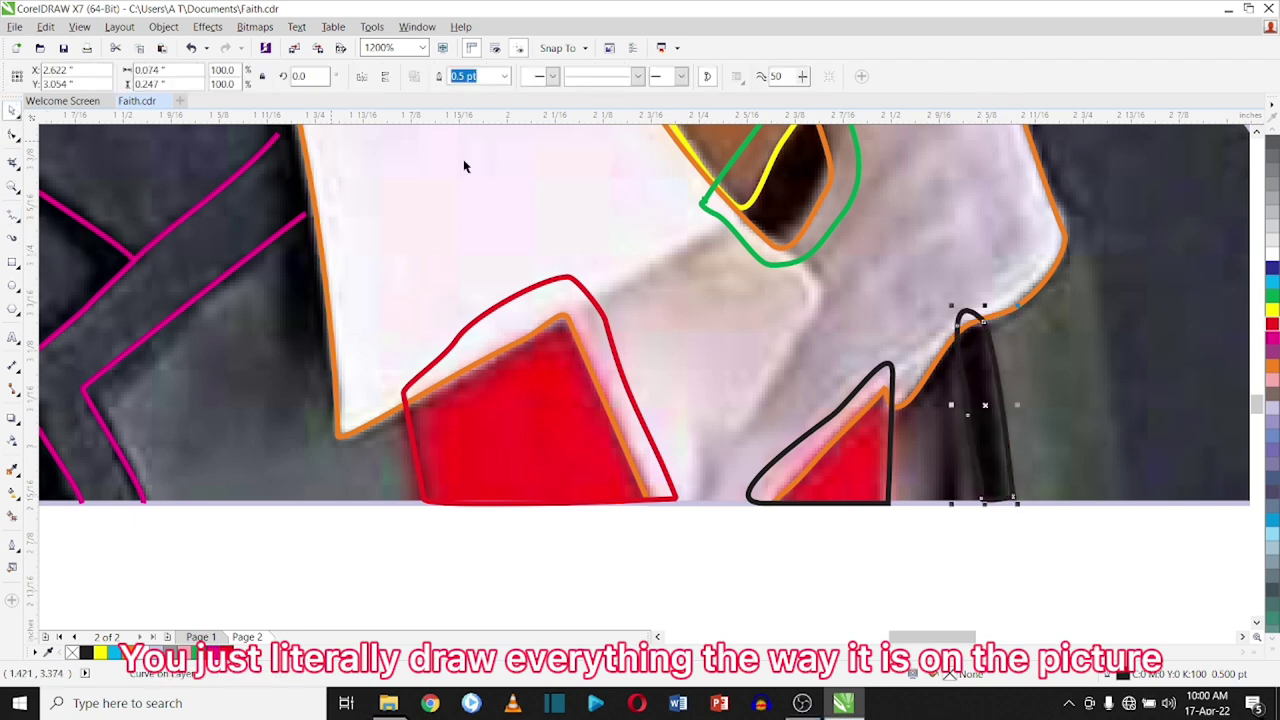
right_click(1272, 170)
key("F10")
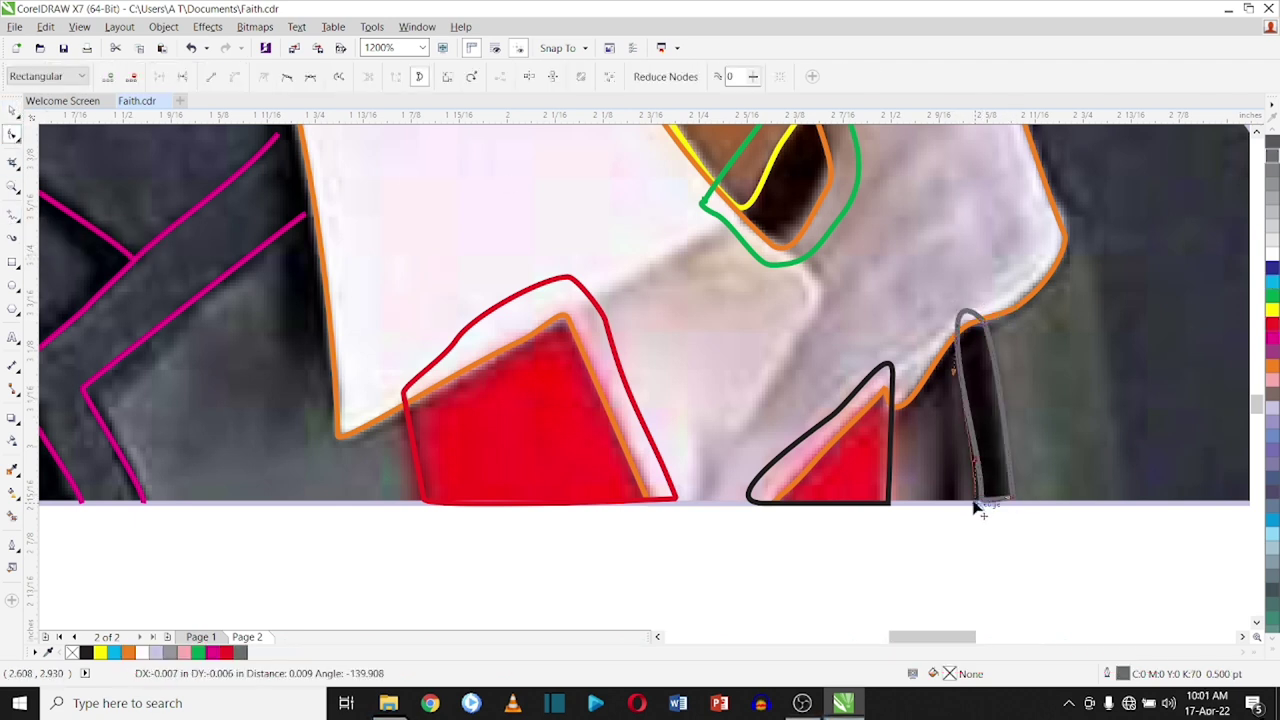
key("space")
- Trace the upper edge of the jacket lapel as a magenta line
scroll(528, 348, "down", 2)
scroll(528, 348, "up", 1)
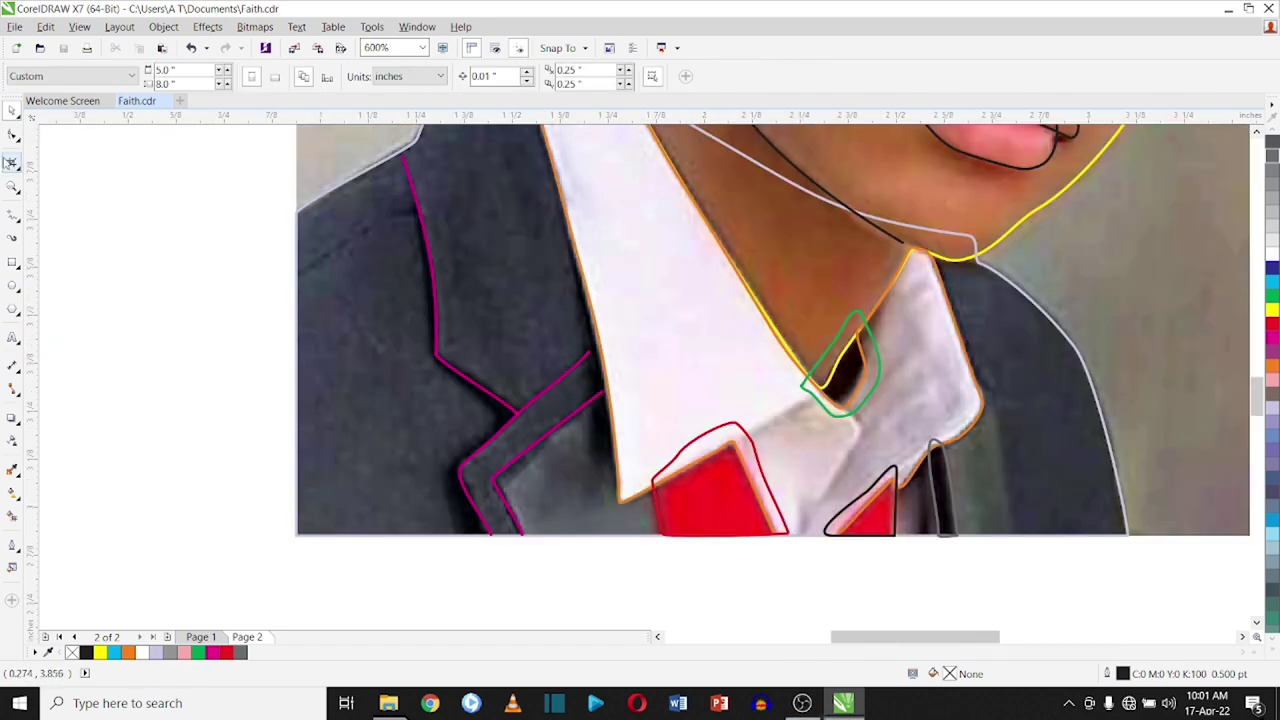
key("F5")
left_click_drag(418, 212, 300, 266)
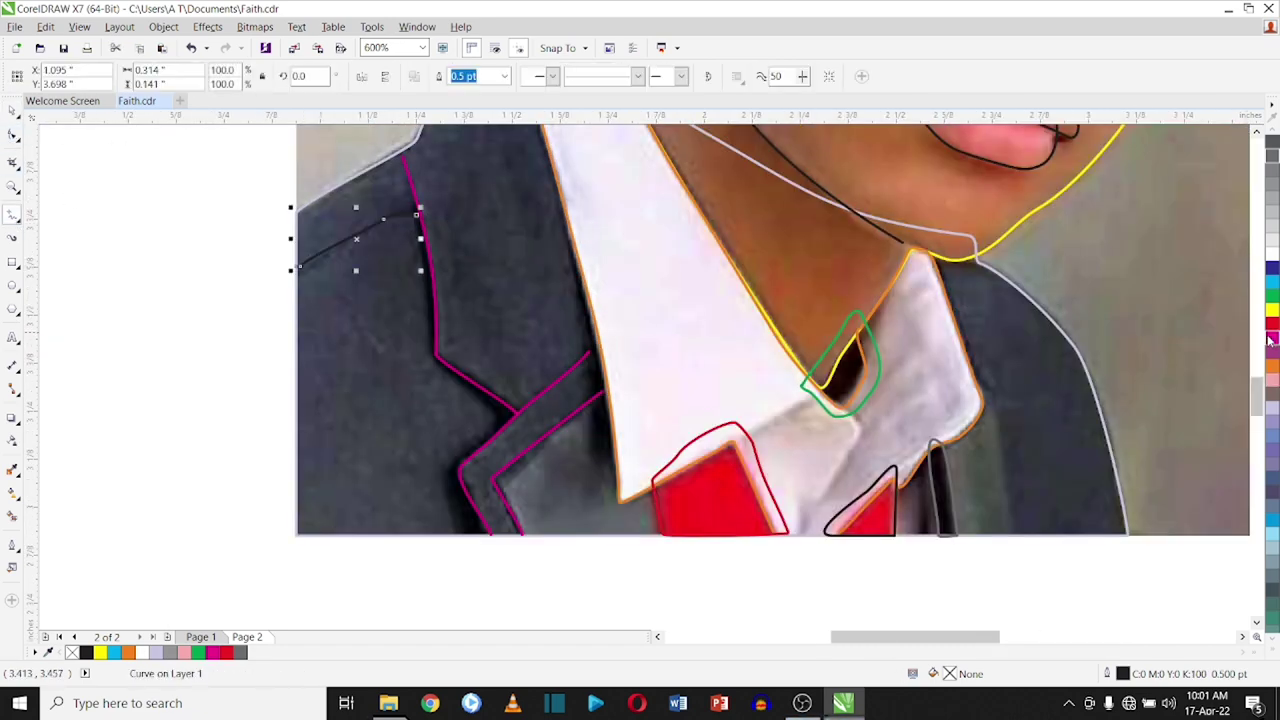
right_click(1272, 338)
scroll(385, 242, "up", 1)
key("F10")
left_click(221, 296)
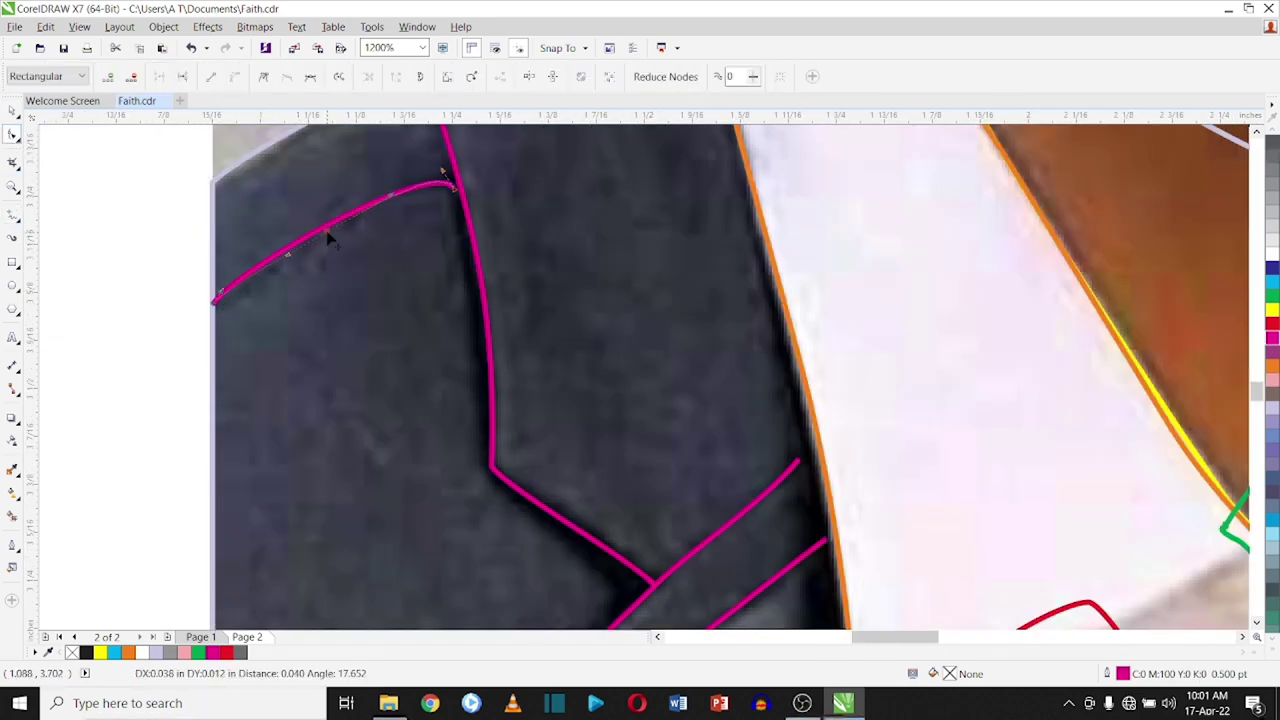
scroll(383, 232, "down", 1)
- Trace the shadow along the collar edge as a light grey line
left_click(13, 214)
left_click_drag(566, 205, 615, 445)
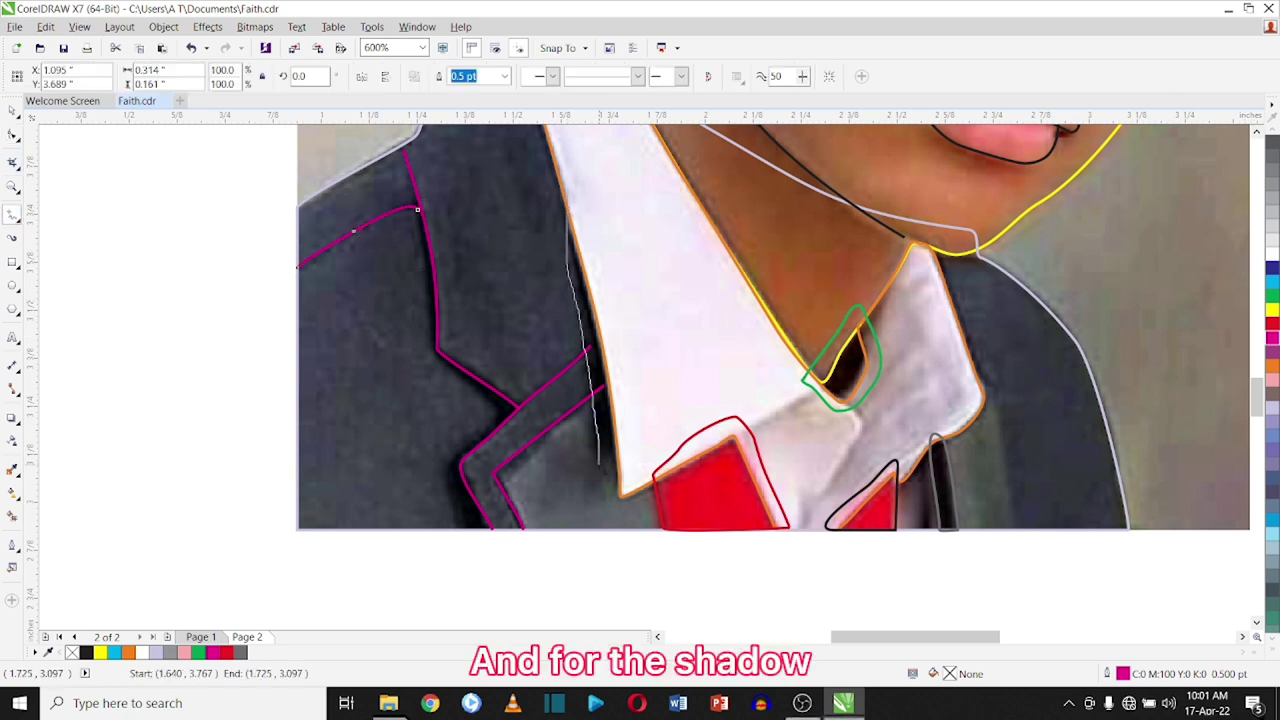
key("space")
right_click(1272, 225)
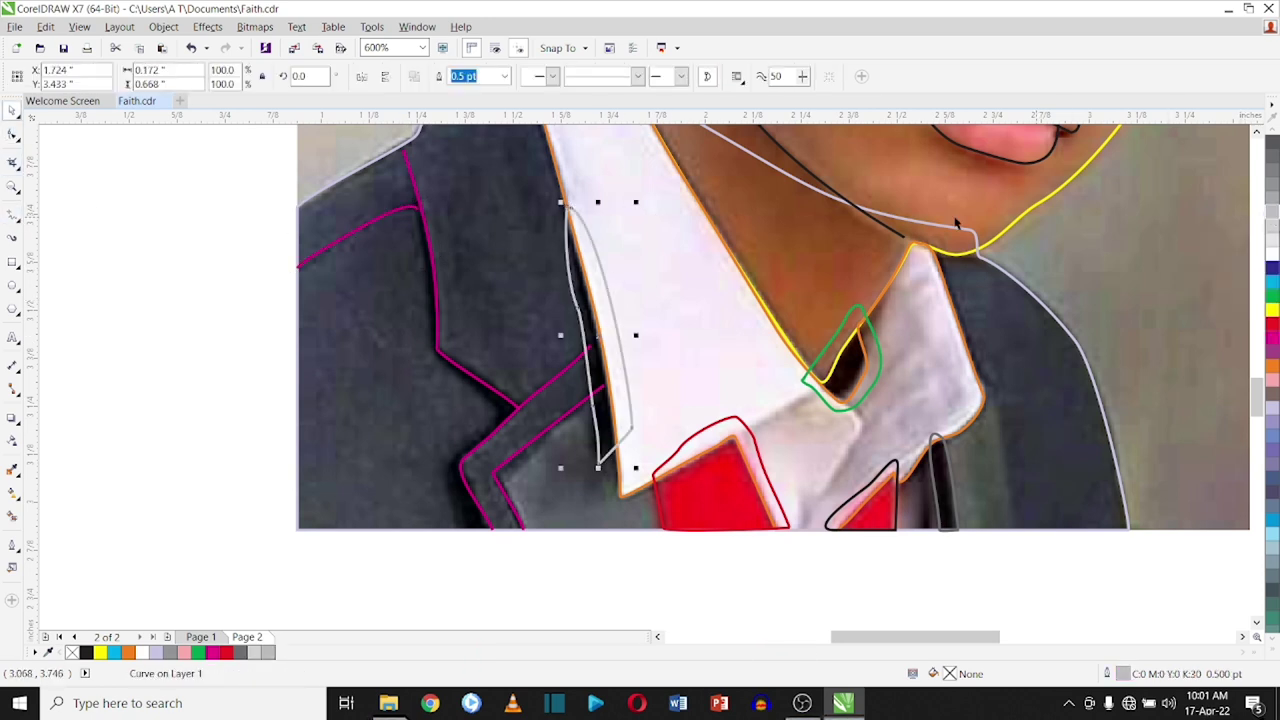
key("F10")
scroll(605, 440, "up", 1)
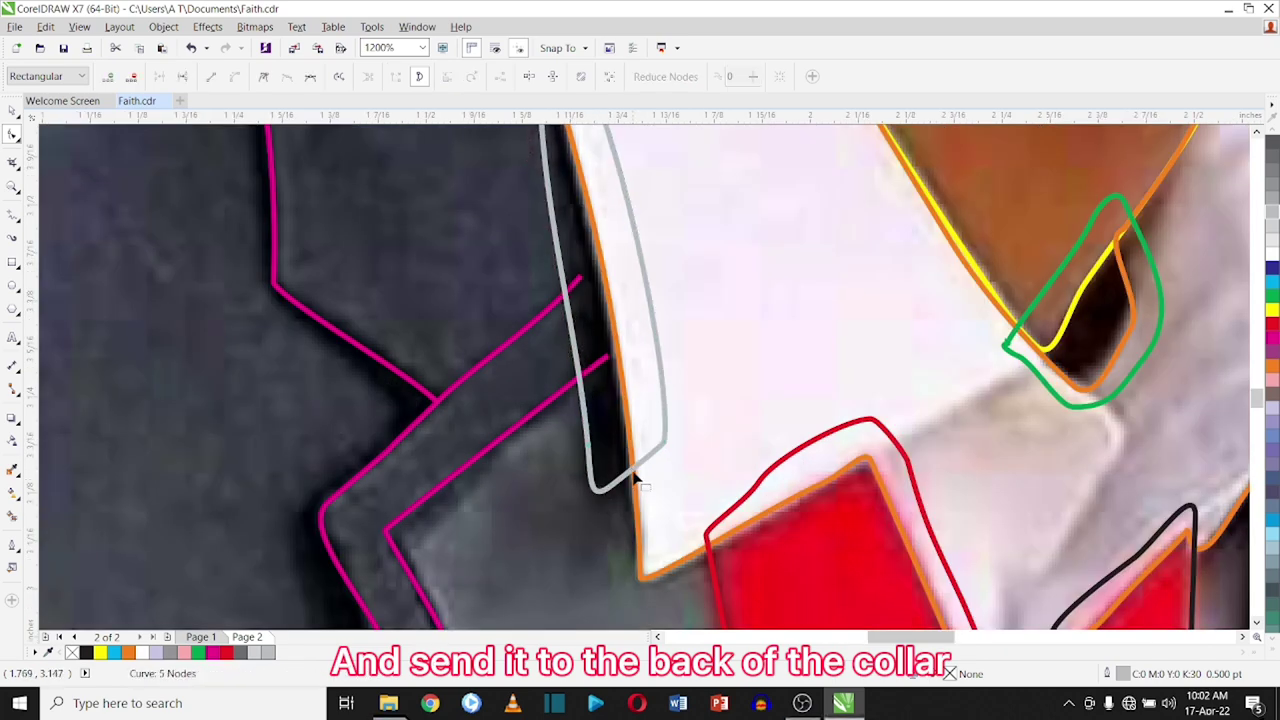
scroll(505, 160, "down", 2)
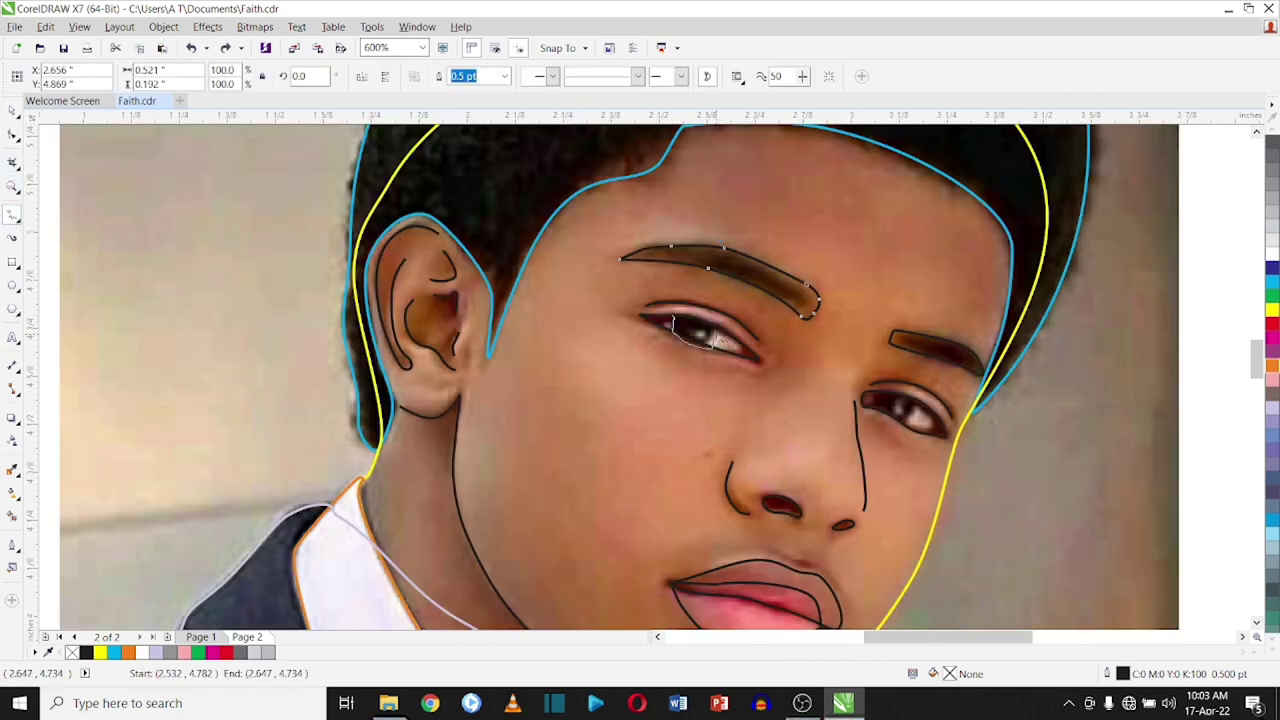
- Finish the eye outline curves and narrow the left eye's white outline to fit the iris
left_click(672, 316)
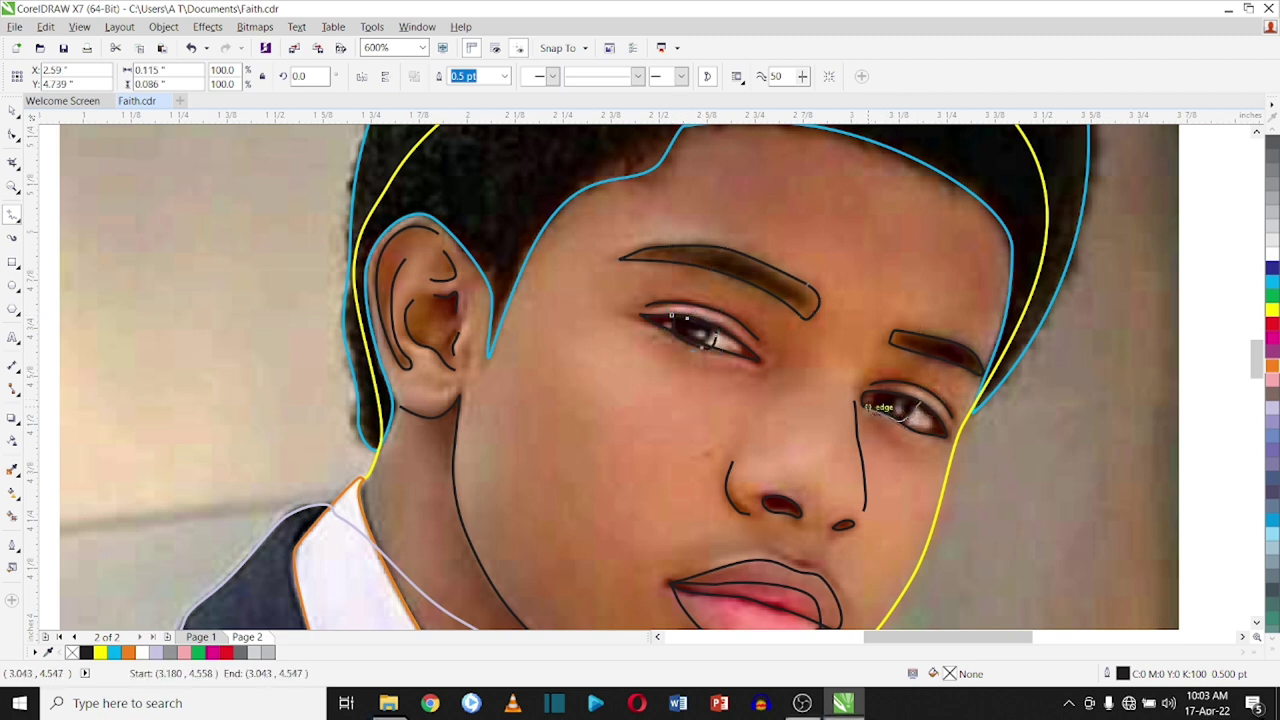
left_click_drag(917, 400, 917, 401)
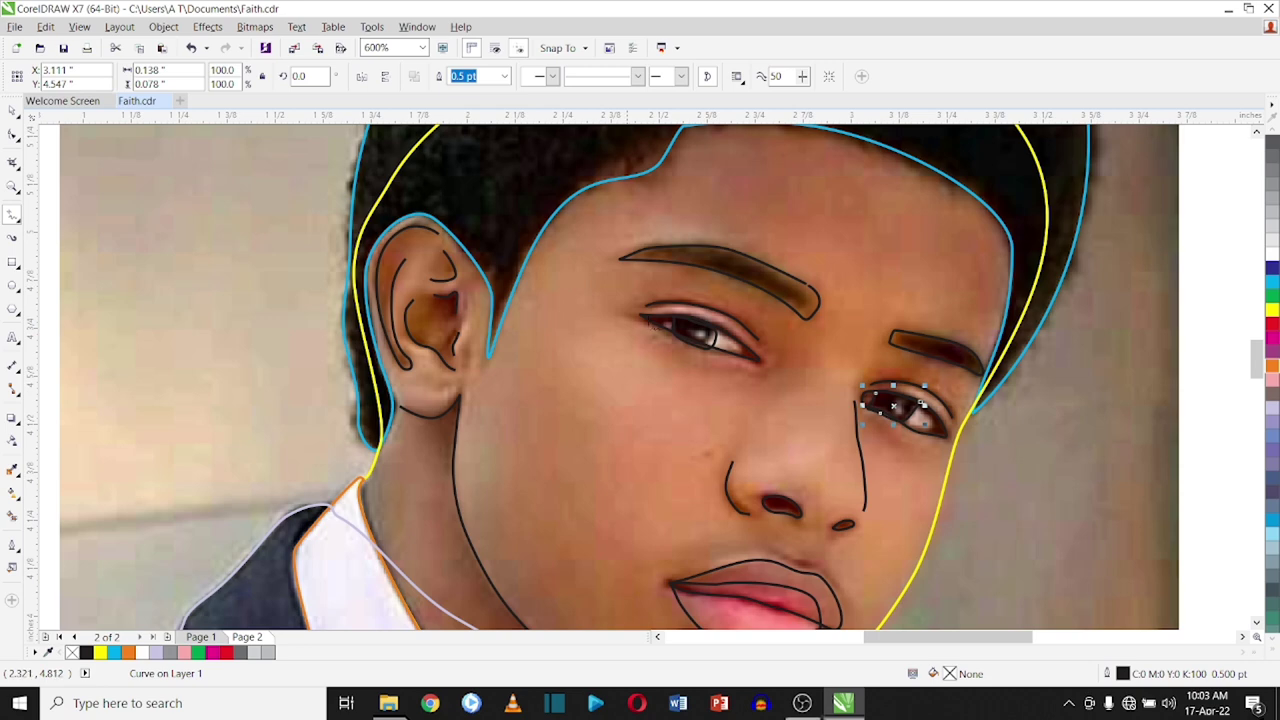
scroll(675, 330, "up", 2)
left_click(13, 136)
left_click(670, 330)
left_click_drag(730, 362, 740, 350)
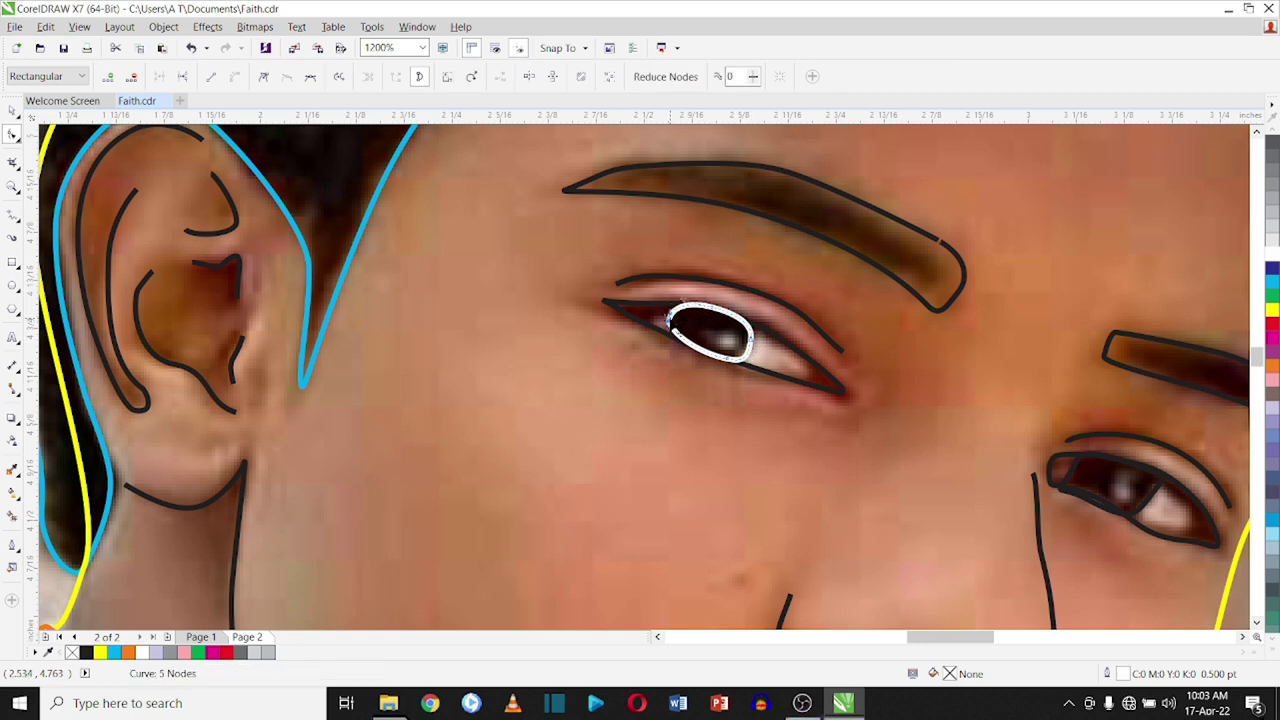
key("space")
- Duplicate the left eye outline and shrink the copy into a small inner highlight
key("ctrl+d")
left_click(612, 408)
left_click_drag(741, 340, 701, 355)
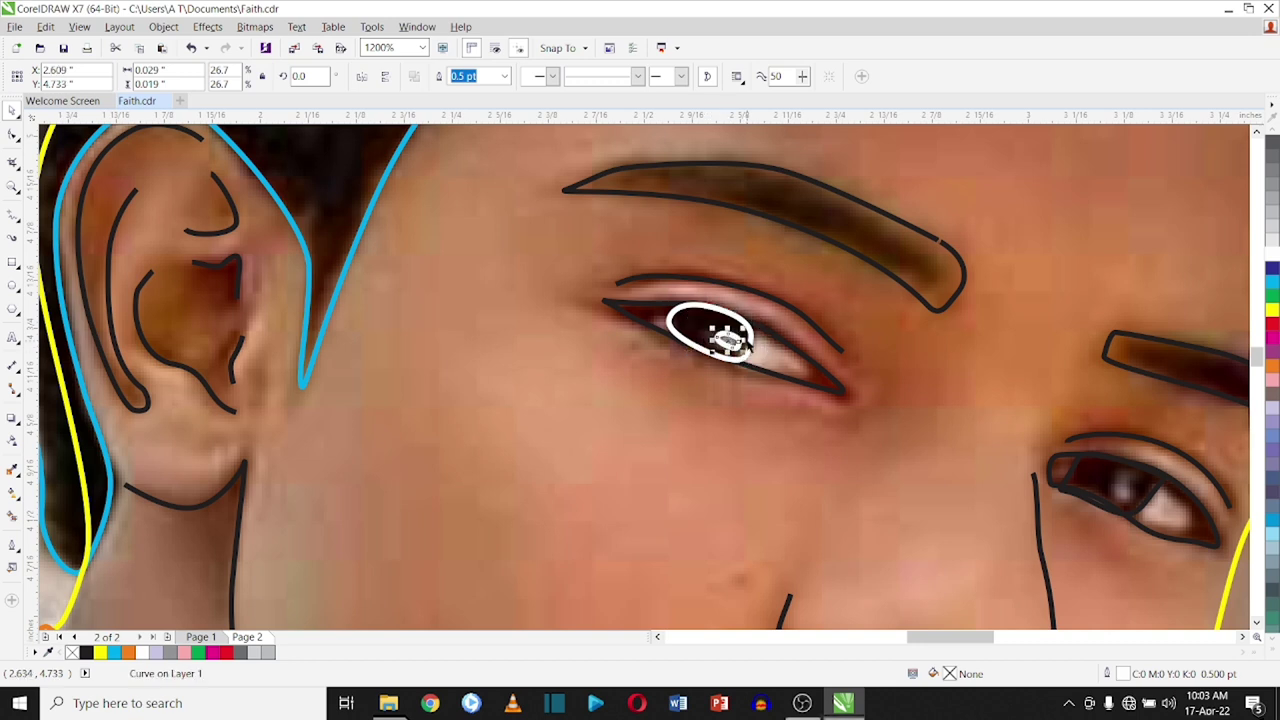
scroll(738, 341, "up", 2)
left_click_drag(745, 321, 724, 342)
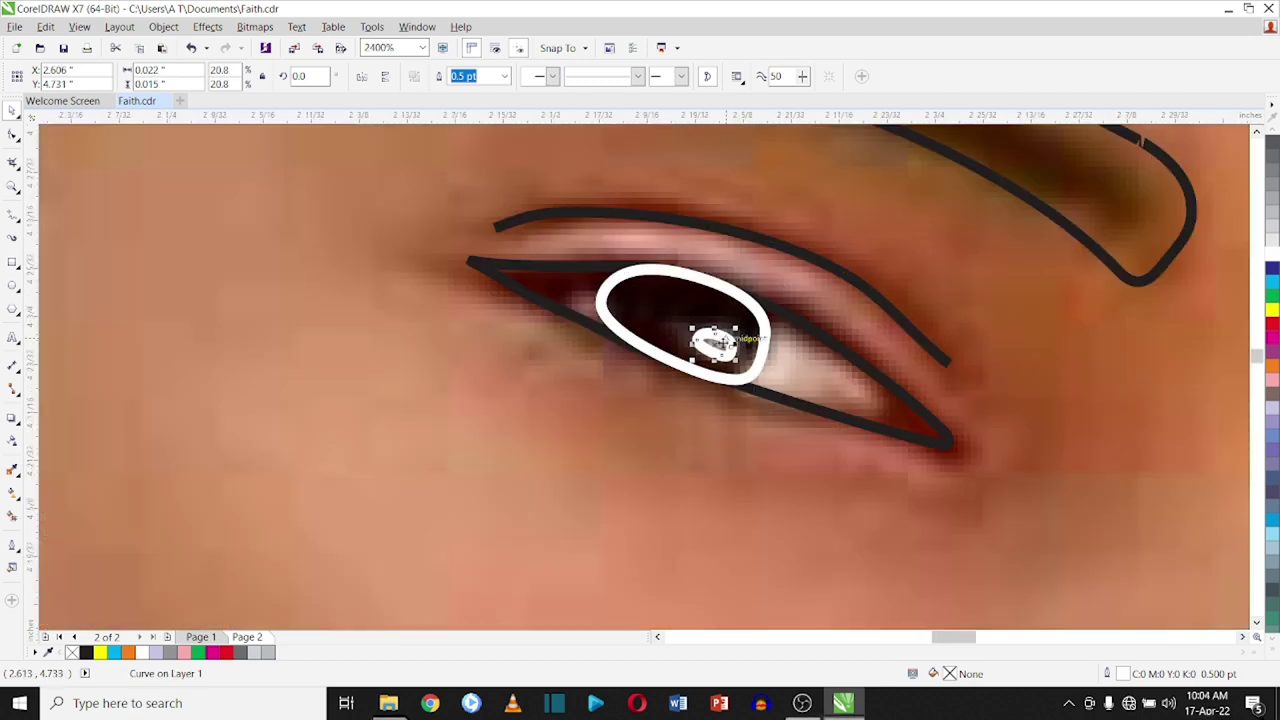
scroll(718, 345, "down", 2)
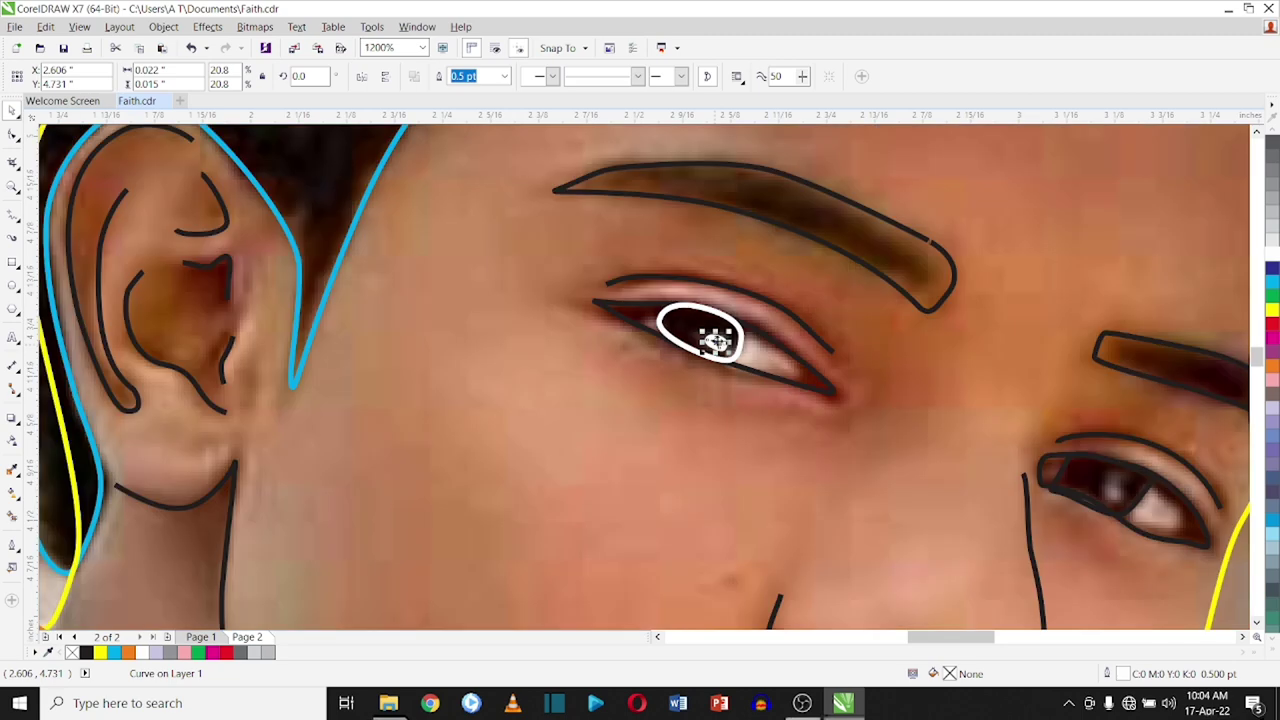
- Round off both ends of the right eye's white outline
double_click(1140, 462)
scroll(1140, 462, "up", 2)
left_click_drag(1140, 462, 1122, 472)
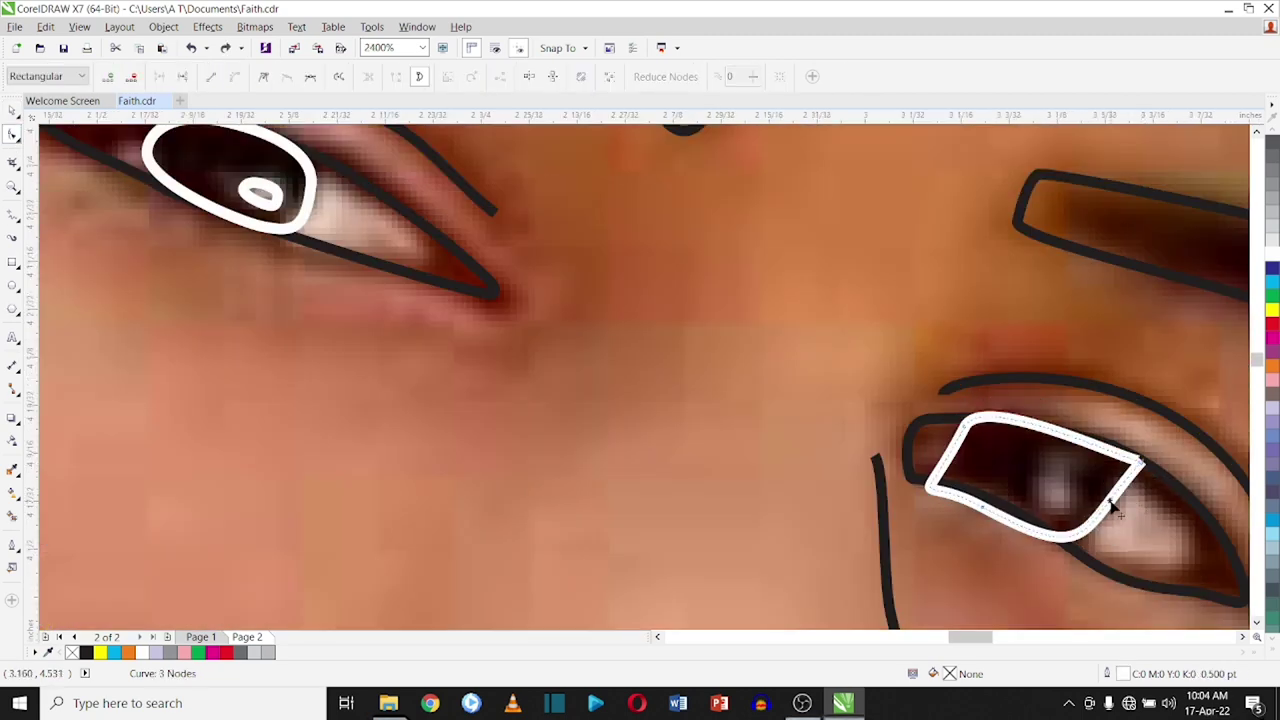
mouse_move(928, 487)
left_mouse_down()
mouse_move(930, 458)
mouse_move(980, 514)
mouse_move(1045, 527)
mouse_move(1005, 510)
left_mouse_up()
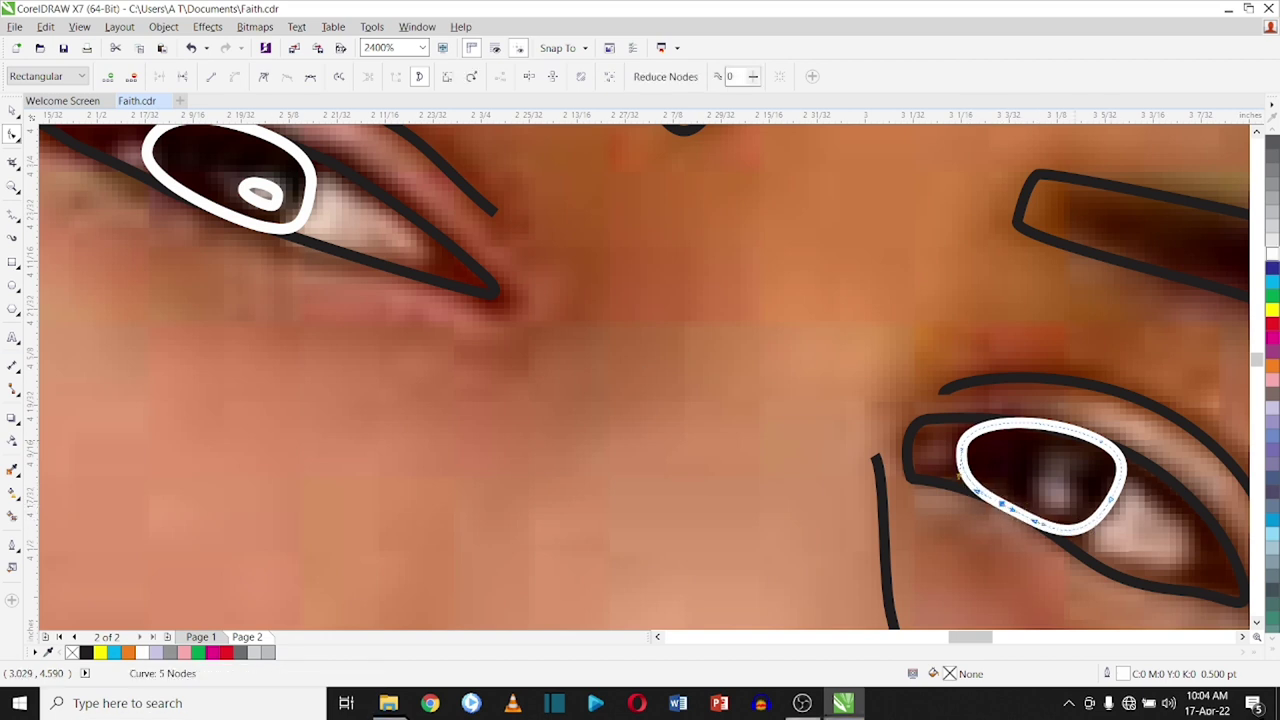
left_click(13, 111)
scroll(990, 465, "down", 2)
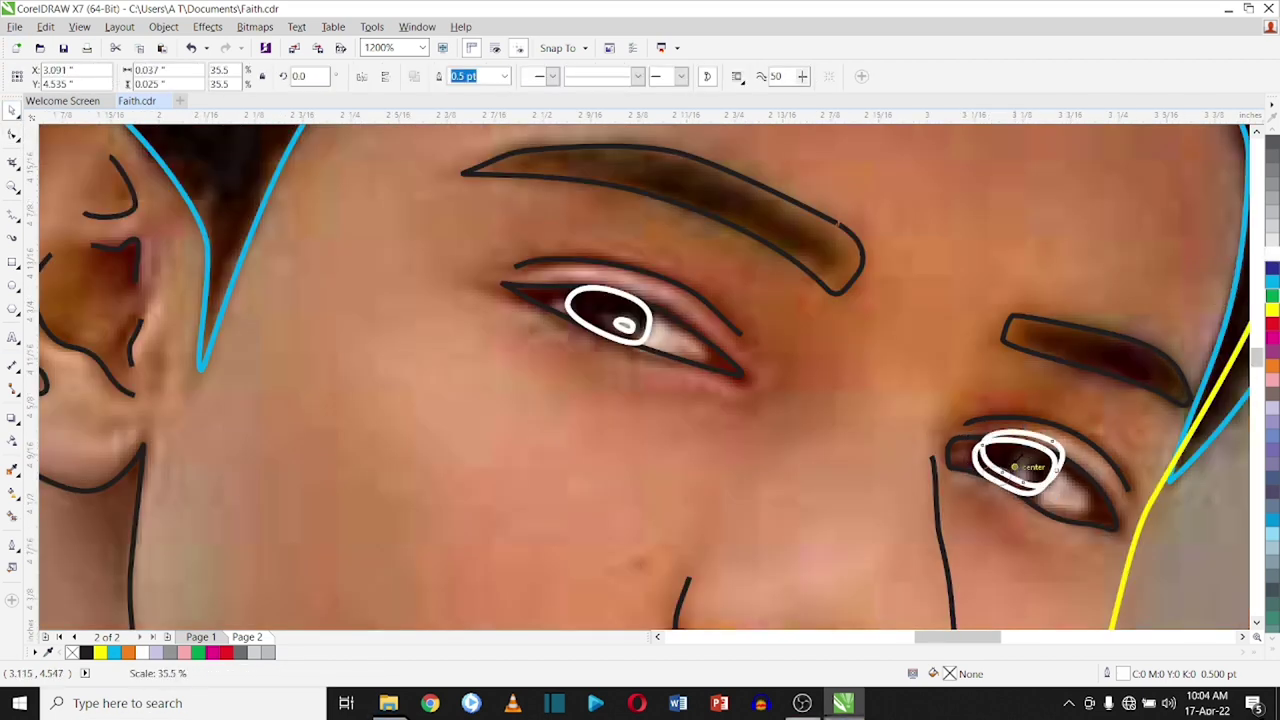
scroll(1015, 473, "down", 1)
scroll(1015, 473, "down", 1)
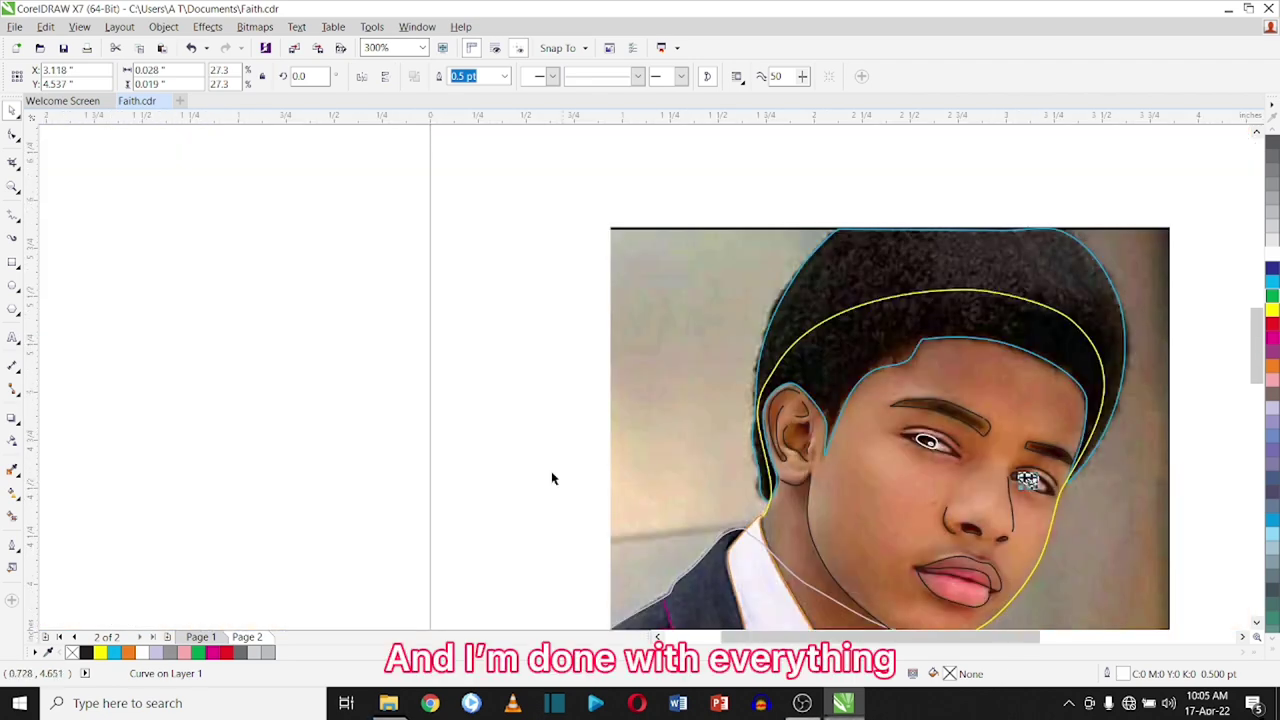
- Fill the jacket shape black and the collar shape white
scroll(1048, 400, "down", 1)
scroll(1180, 554, "up", 1)
left_click(1273, 147)
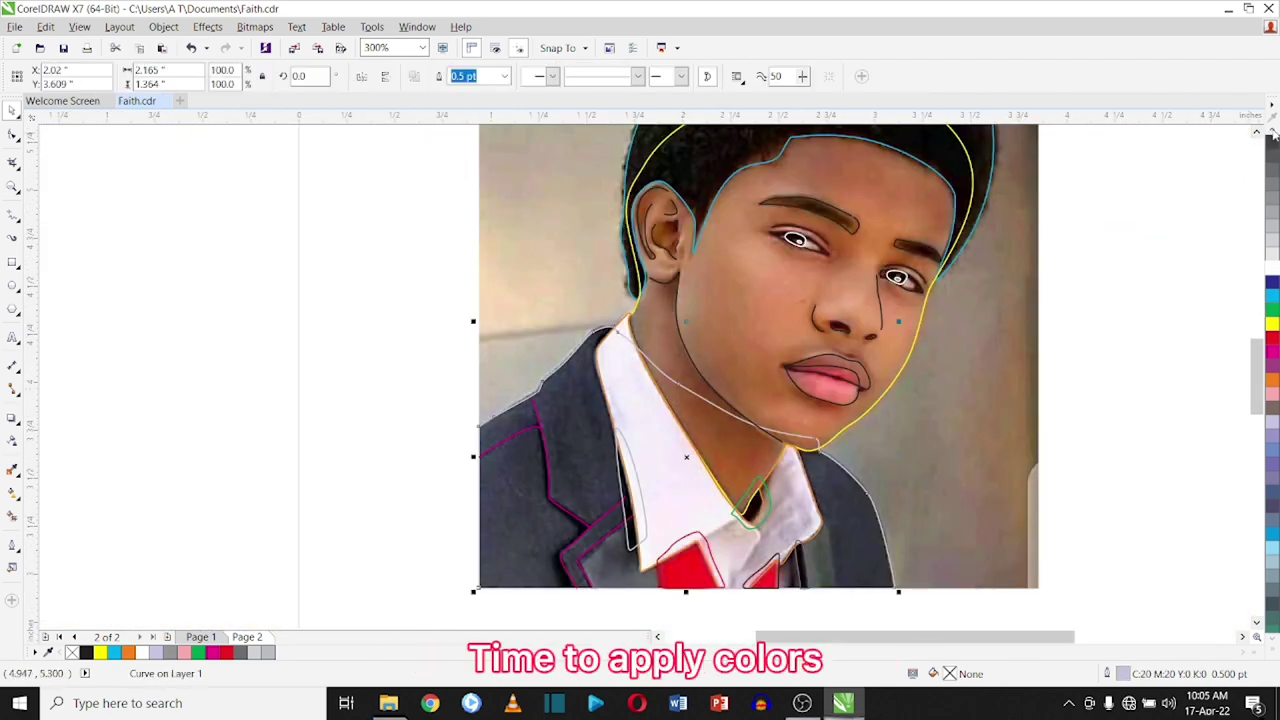
key("Tab")
left_click(1272, 305)
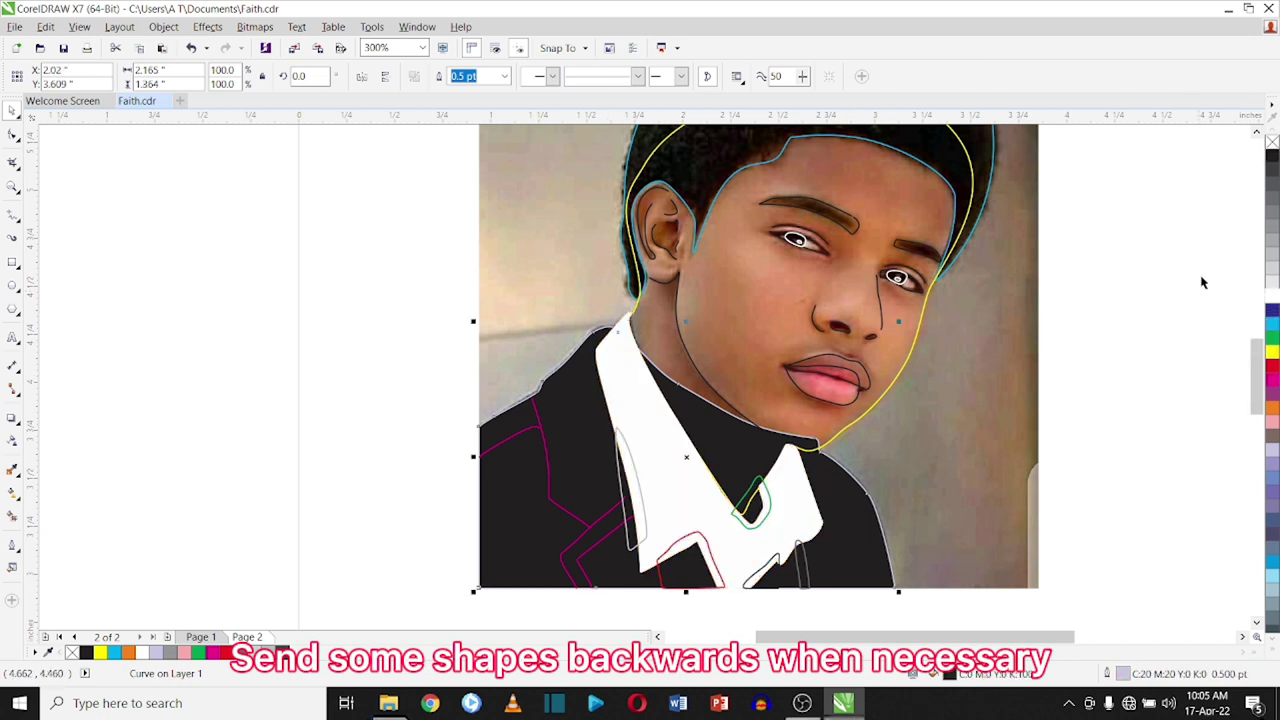
- Recolour the jacket slate blue-grey and fill the inner collar shape black
left_click(830, 511)
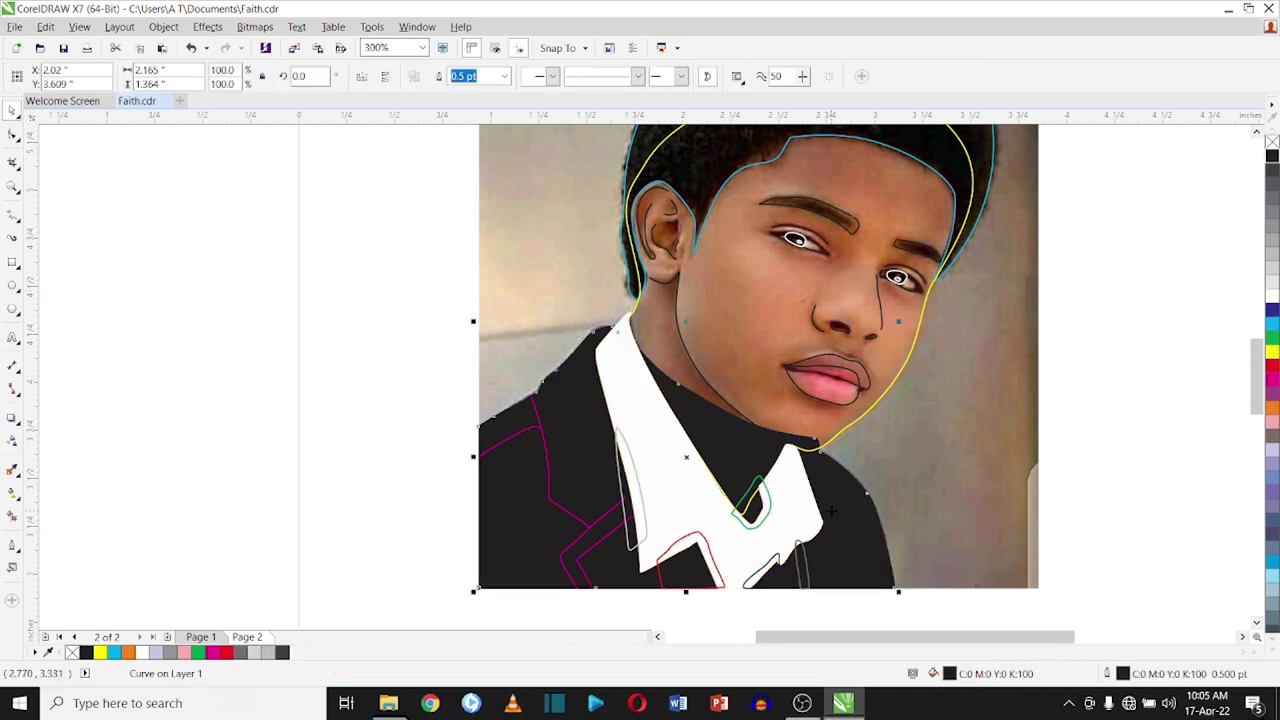
key("shift+Page_Down")
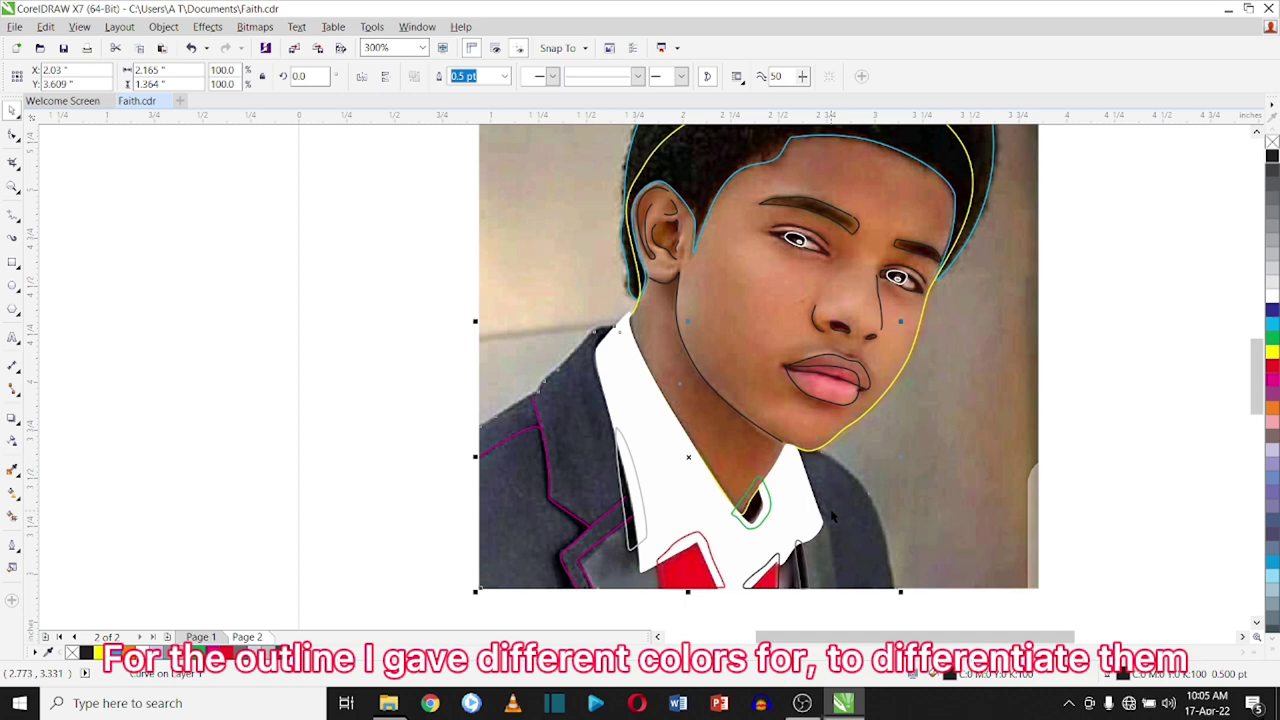
key("ctrl+z")
left_click(1272, 533)
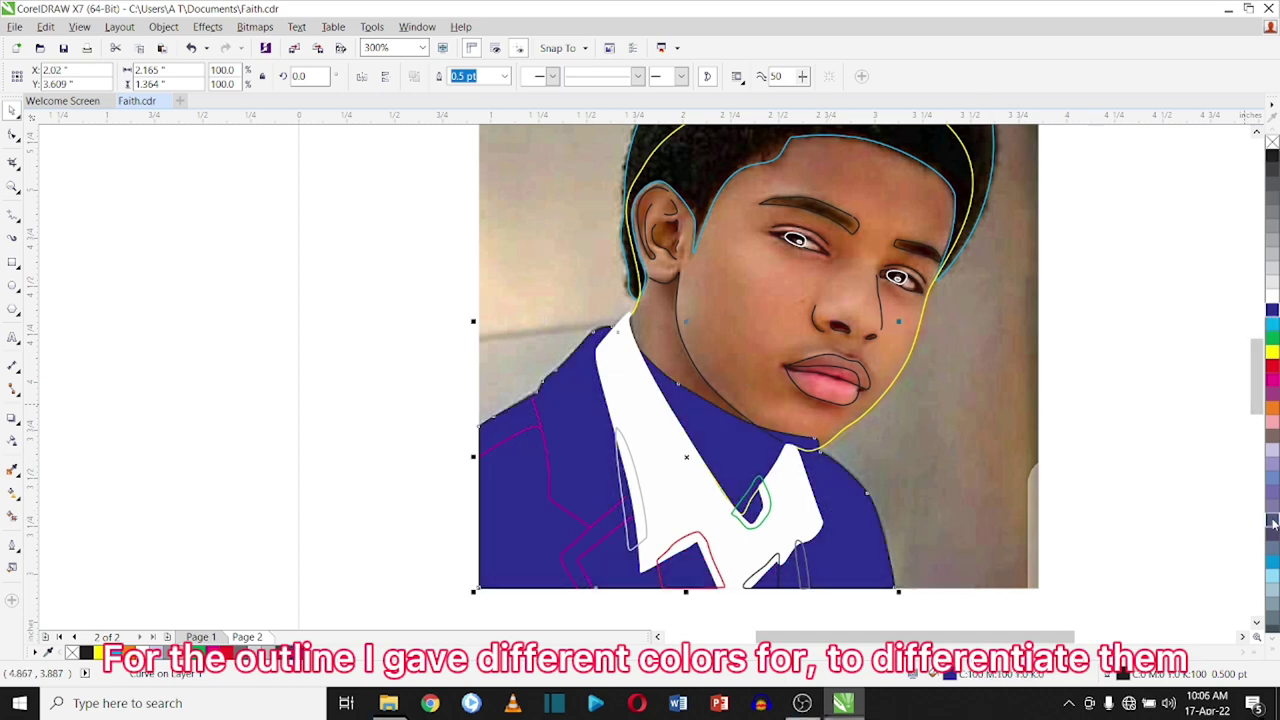
scroll(768, 508, "up", 3)
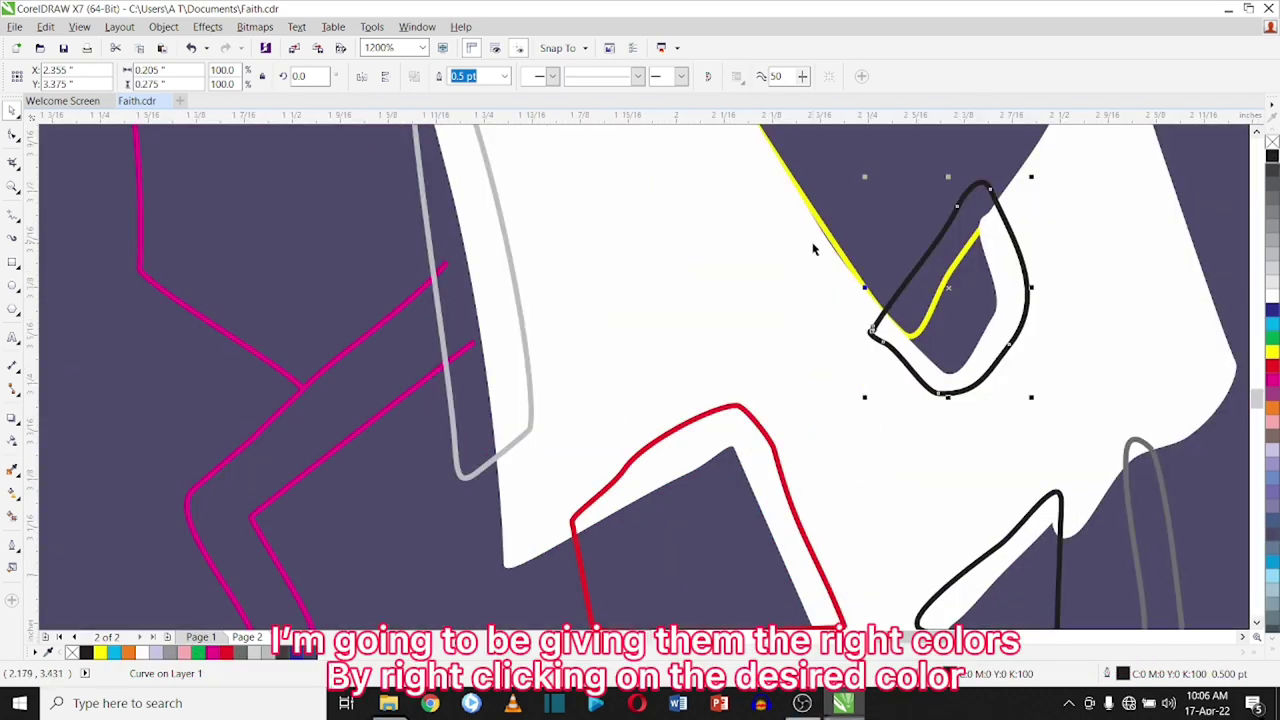
left_click(1272, 155)
- Fill the small piece below the collar red
scroll(701, 344, "down", 2)
scroll(701, 344, "down", 2)
left_click(790, 381)
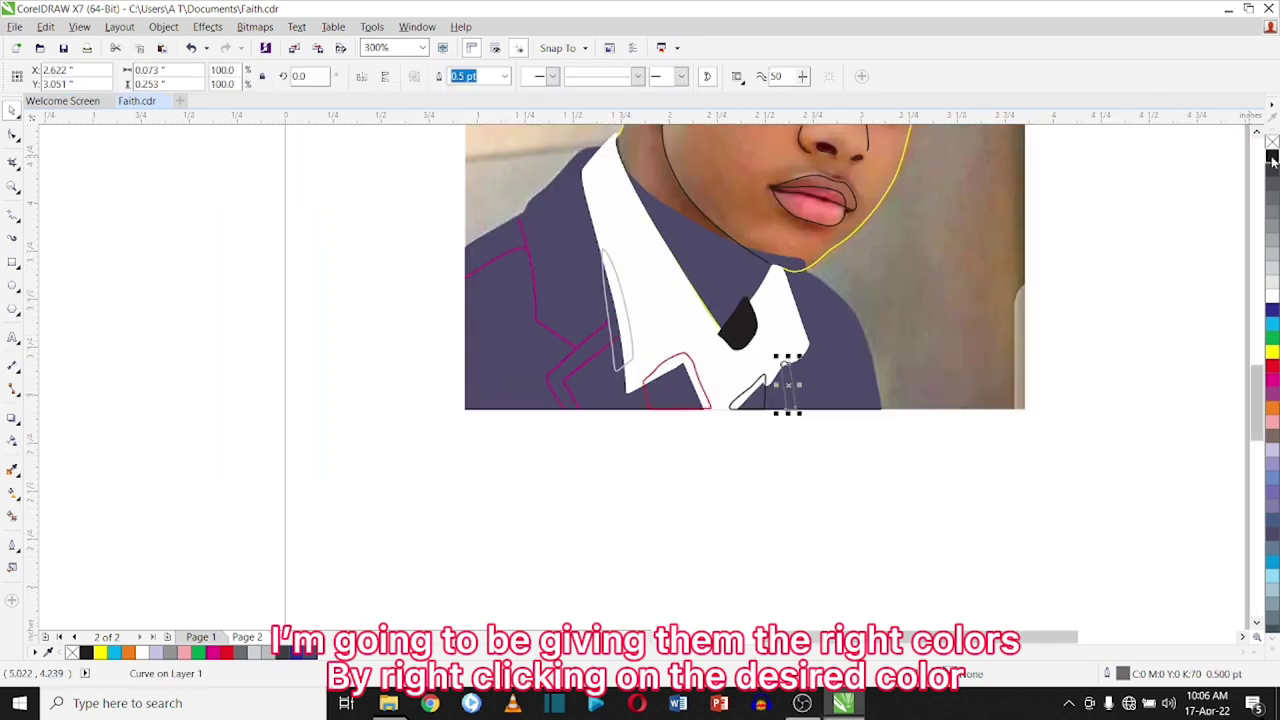
left_click(798, 458)
left_click(748, 392)
left_click(1272, 365)
scroll(1007, 286, "down", 1)
left_click(1006, 288)
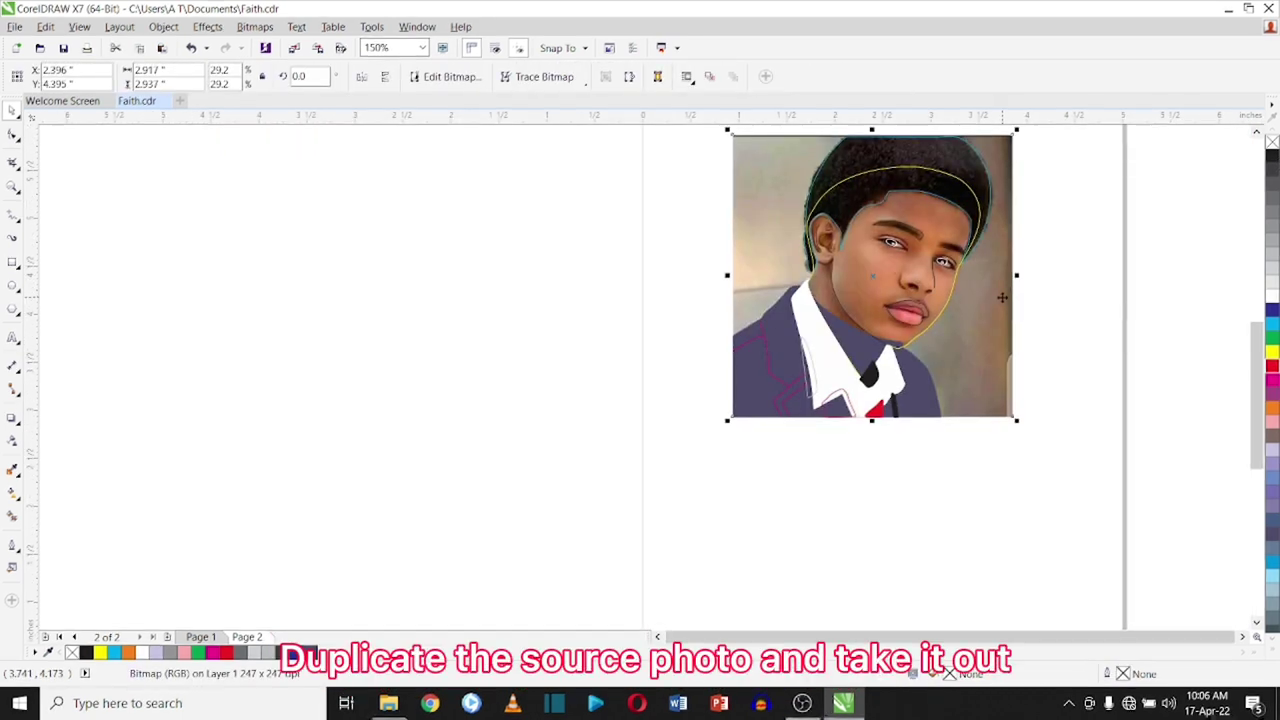
- Place a copy of the photo left of the artwork and check the collar shapes
left_click_drag(1002, 297, 682, 343)
left_click(838, 404)
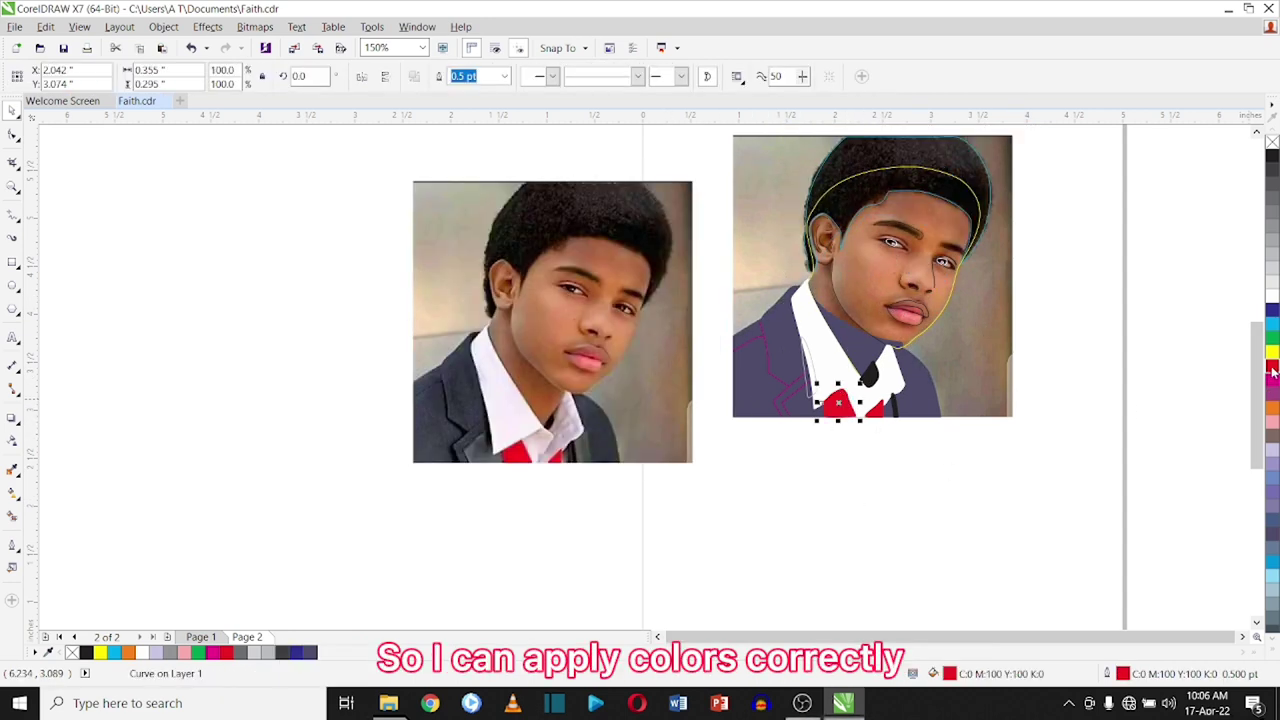
left_click(873, 400)
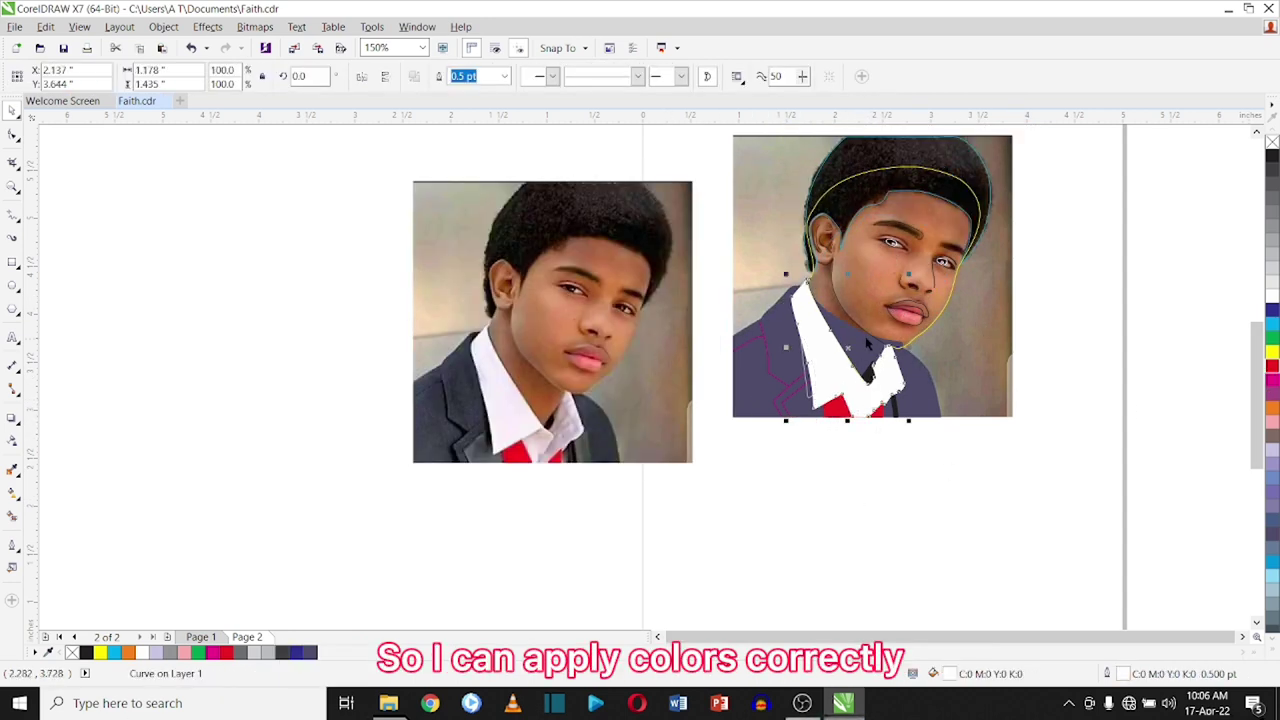
left_click(812, 352)
left_click(775, 400)
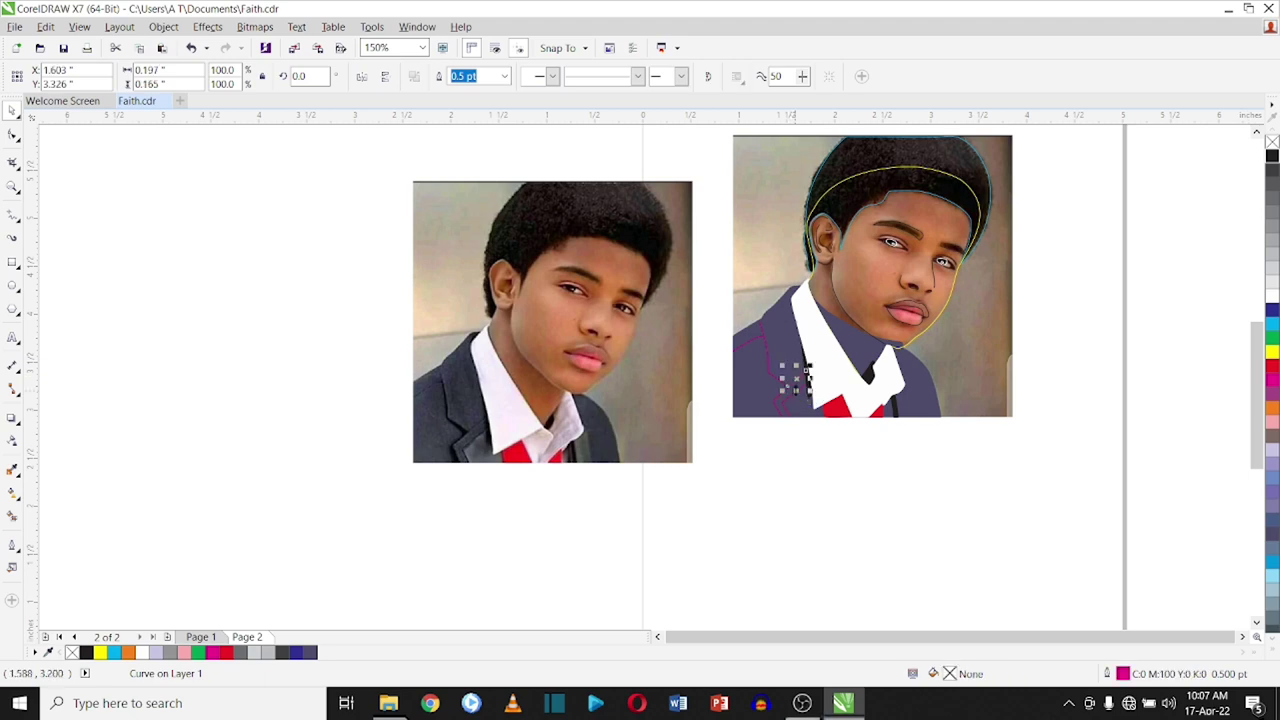
scroll(773, 397, "up", 2)
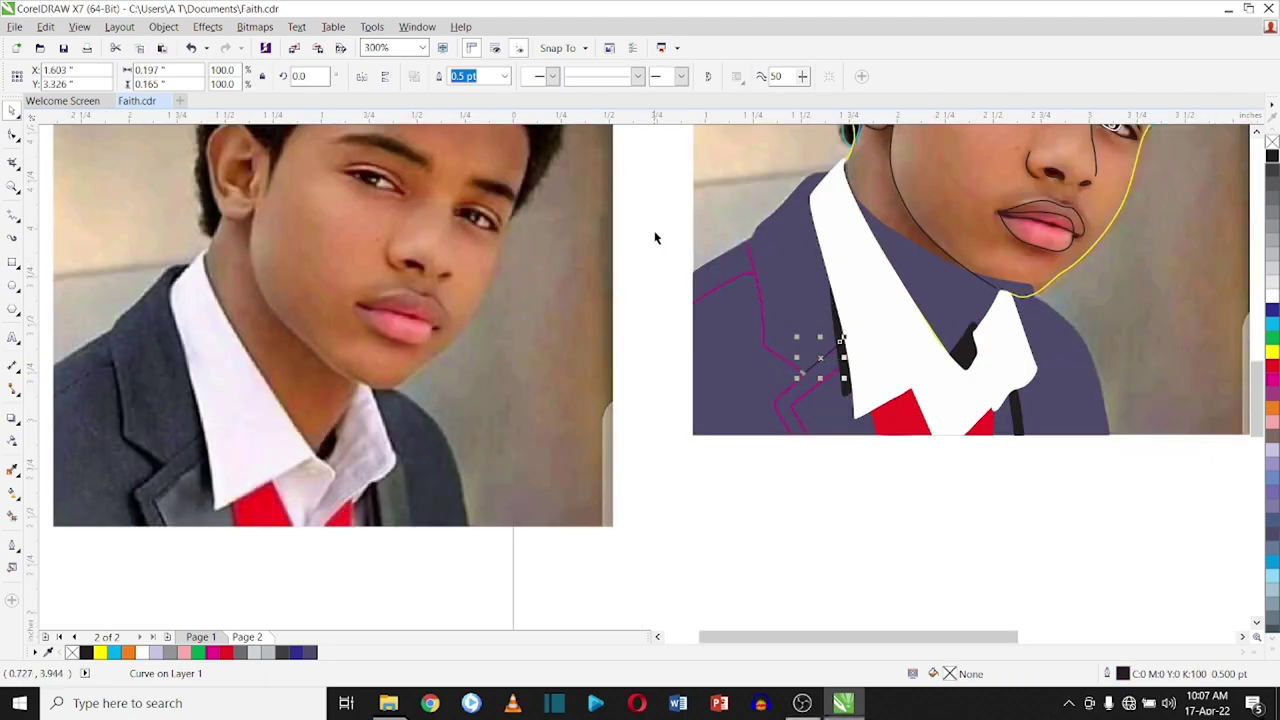
- Fill the face orange with an orange outline, and fill the hair black
left_click(992, 249)
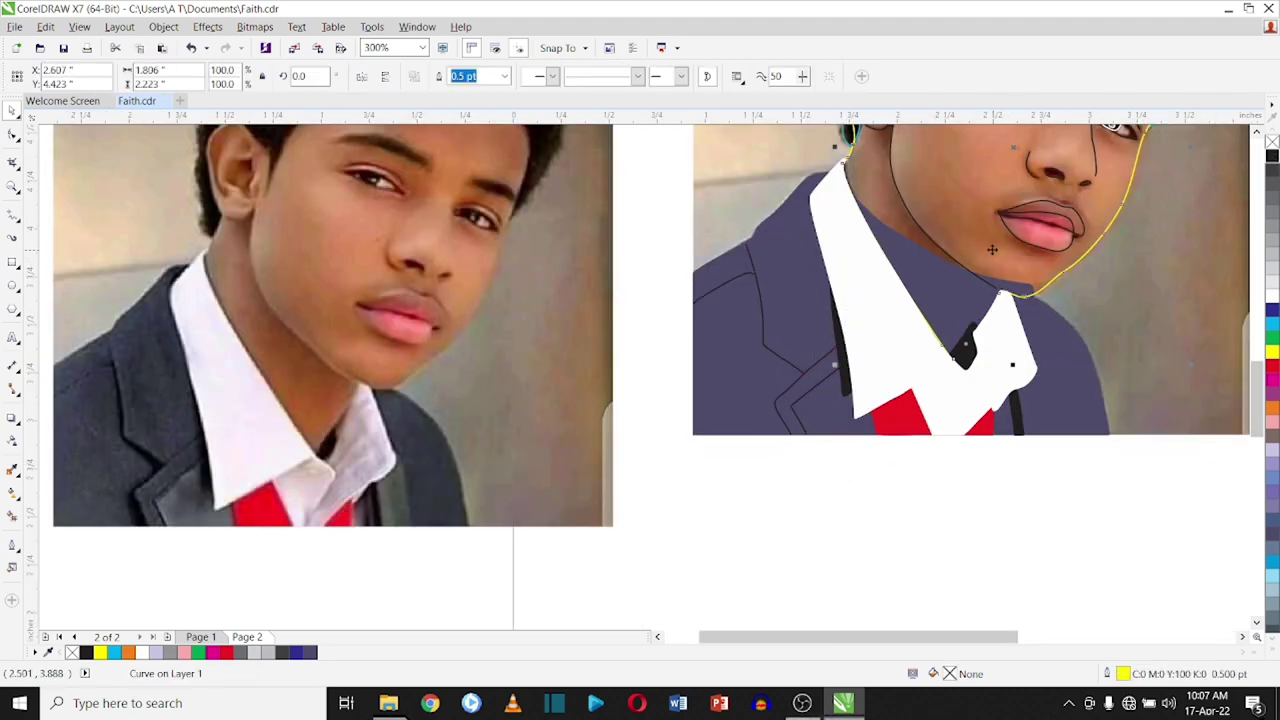
left_click(1272, 406)
right_click(1272, 406)
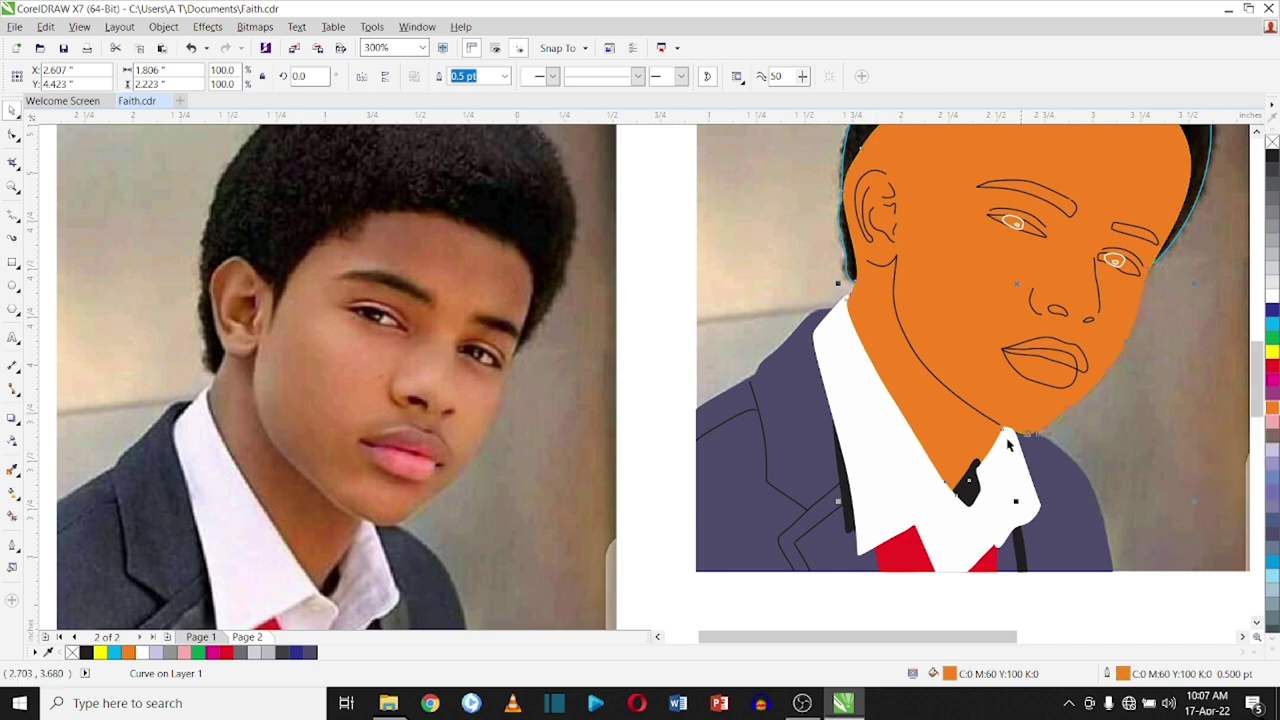
key("Tab")
scroll(640, 370, "up", 2)
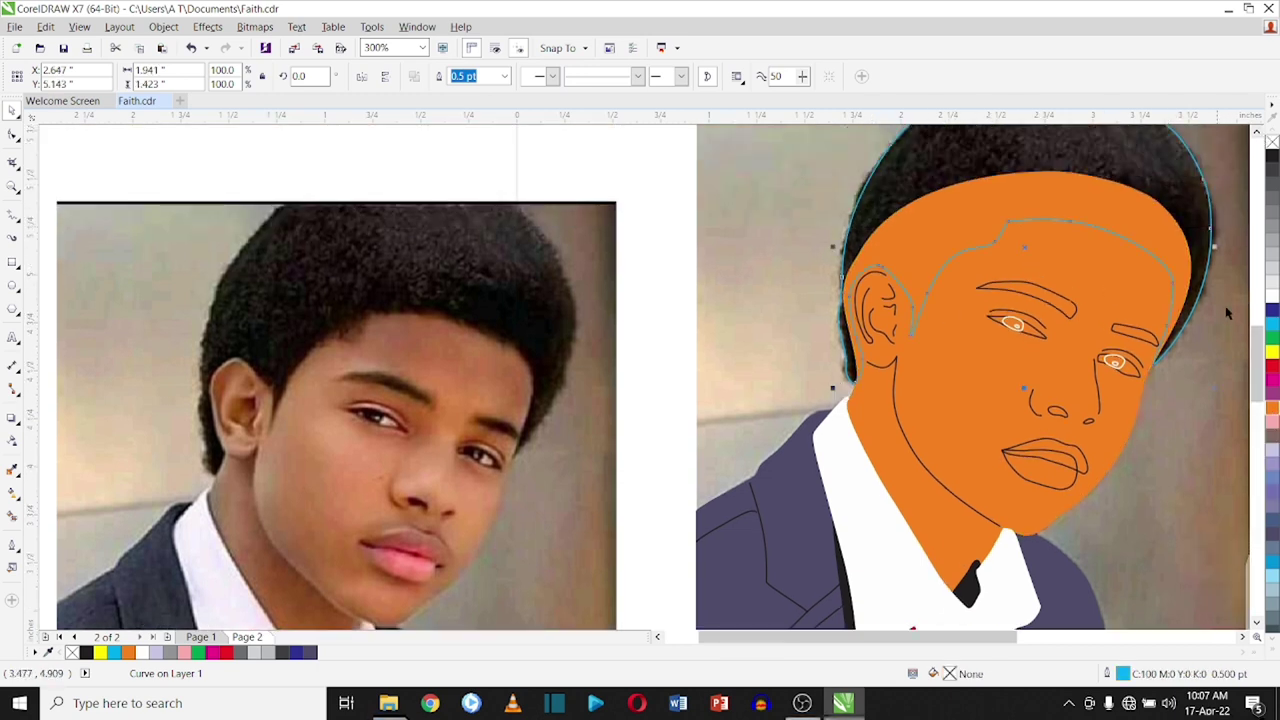
left_click(1272, 158)
- Fill both eyebrows black
left_click(1040, 300)
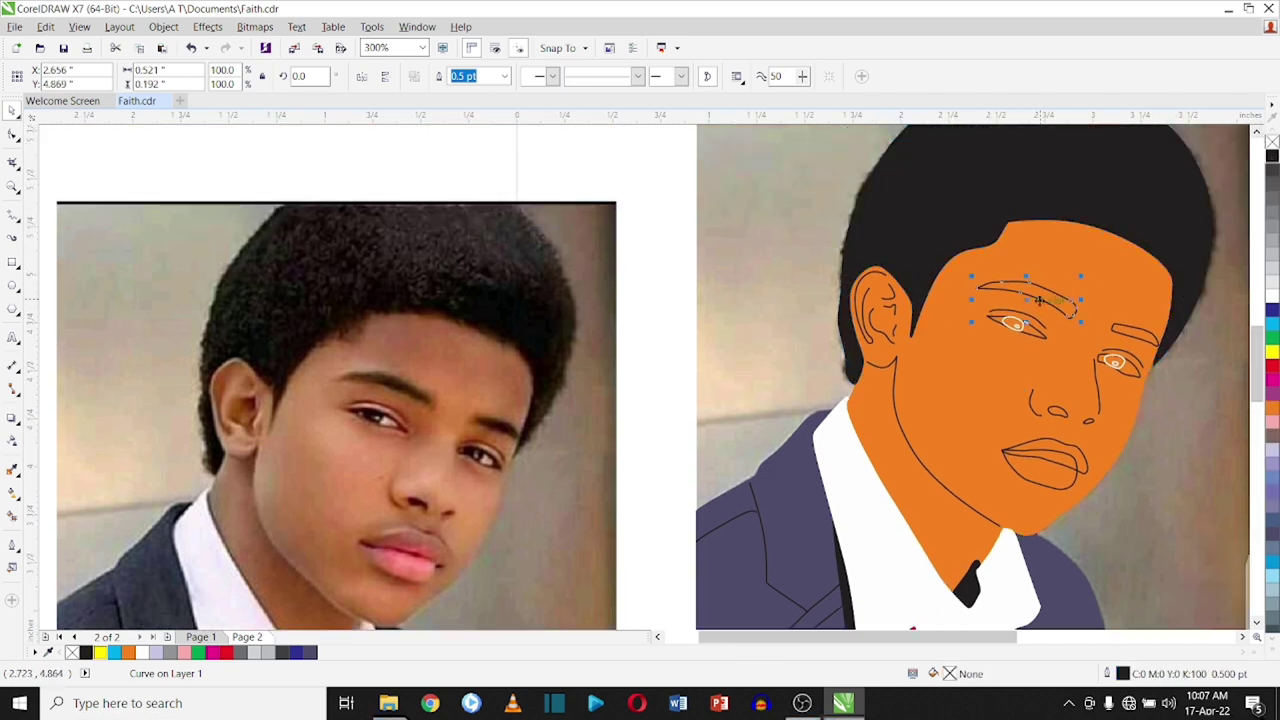
left_click(1272, 158)
left_click(1145, 322)
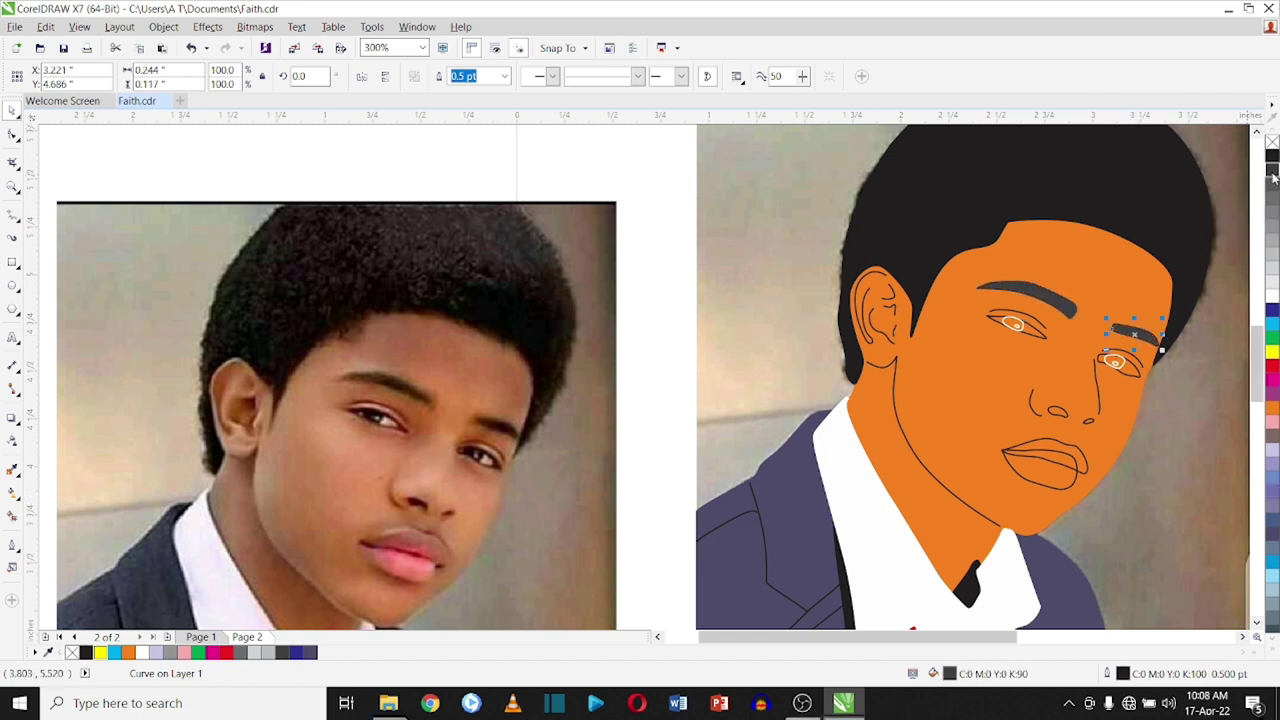
scroll(1079, 326, "up", 2)
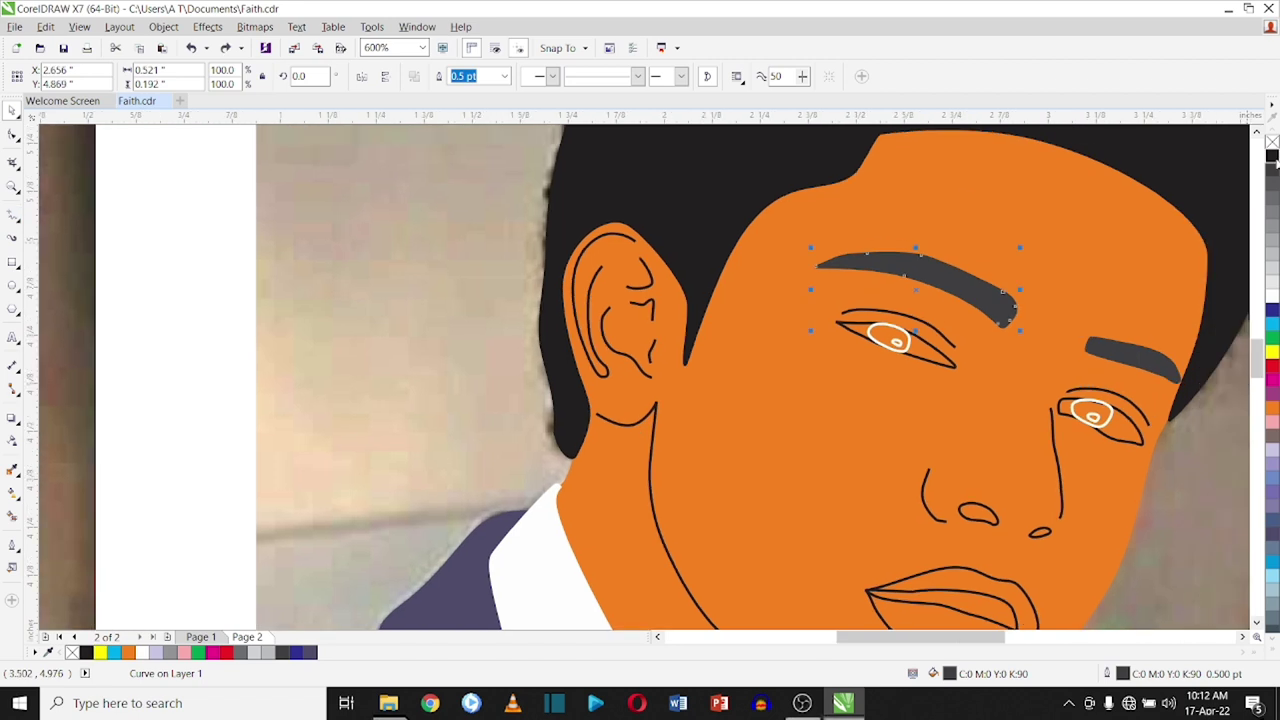
left_click(1272, 156)
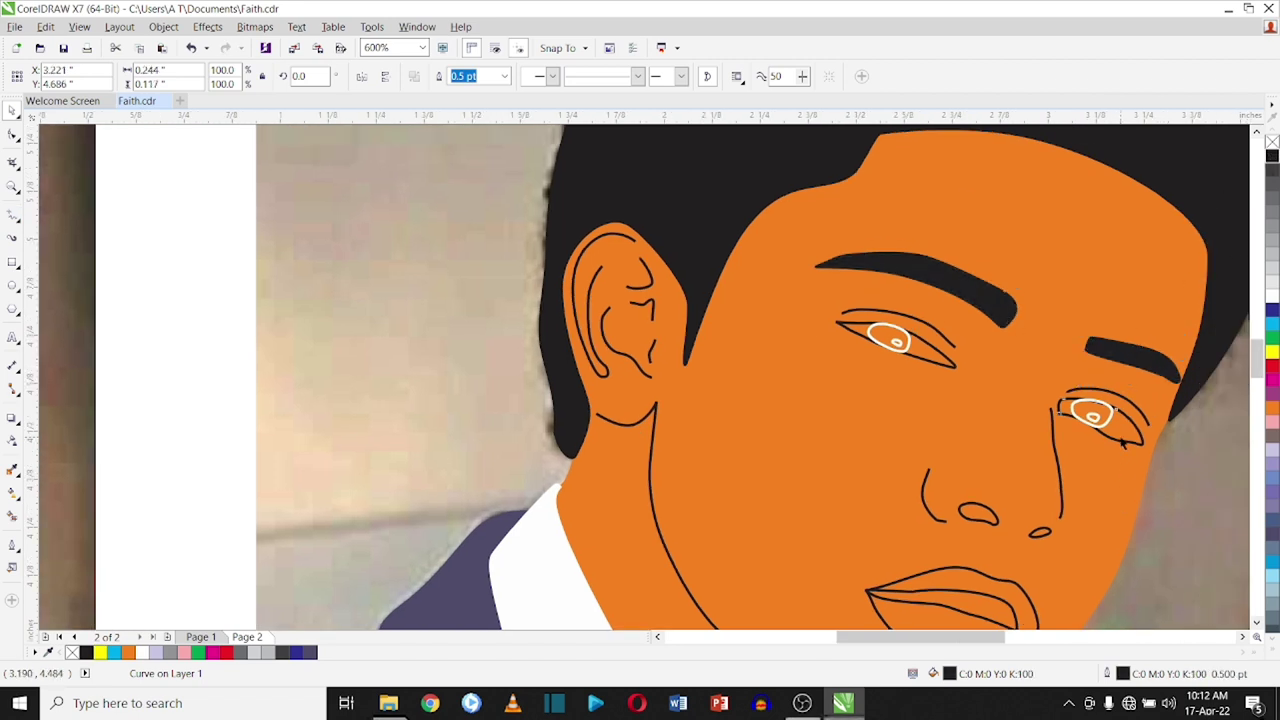
- Make both eyes white with black irises, bringing the left iris in front of the eye white
left_click(1123, 443)
scroll(1123, 443, "up", 1)
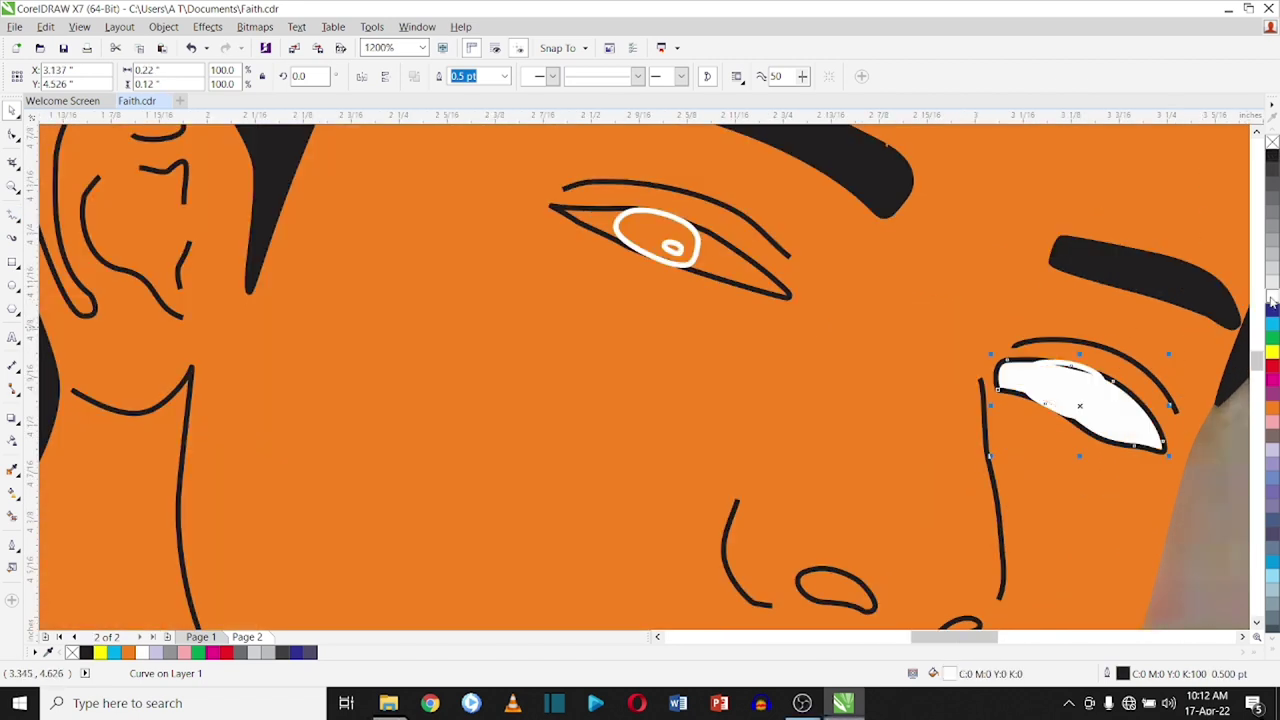
right_click(1271, 299)
left_click(1274, 158)
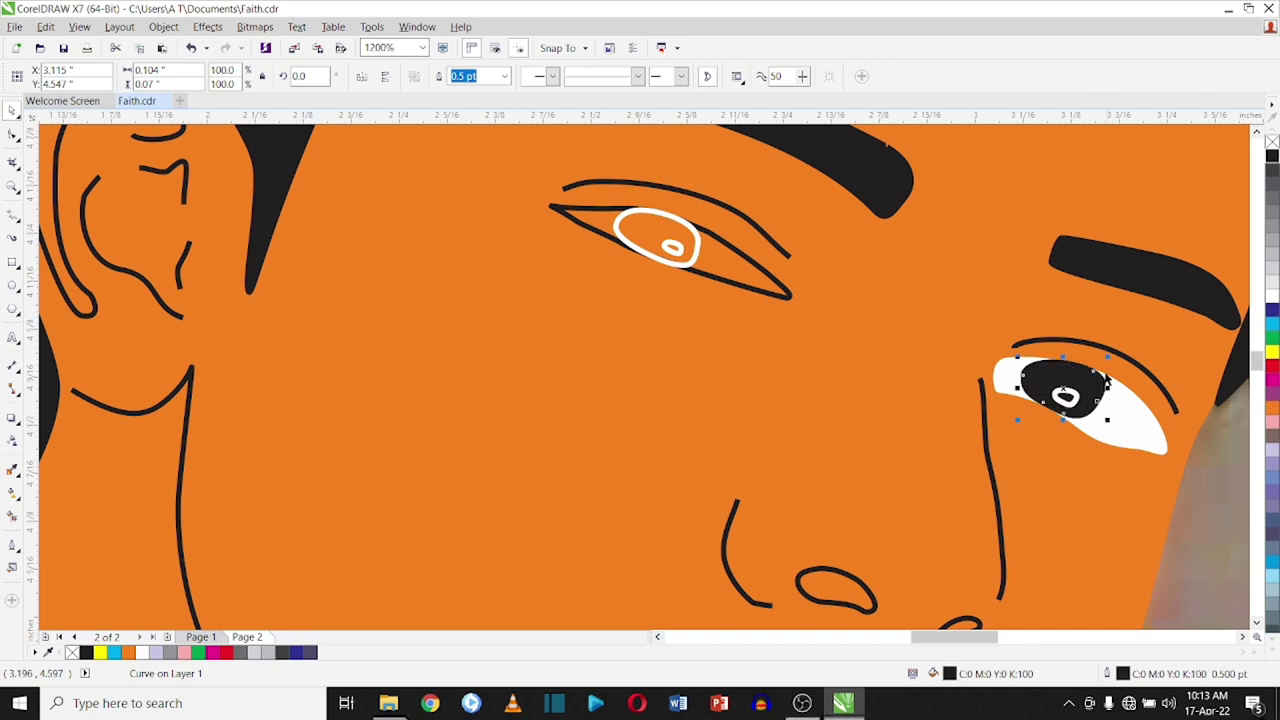
left_click(742, 277)
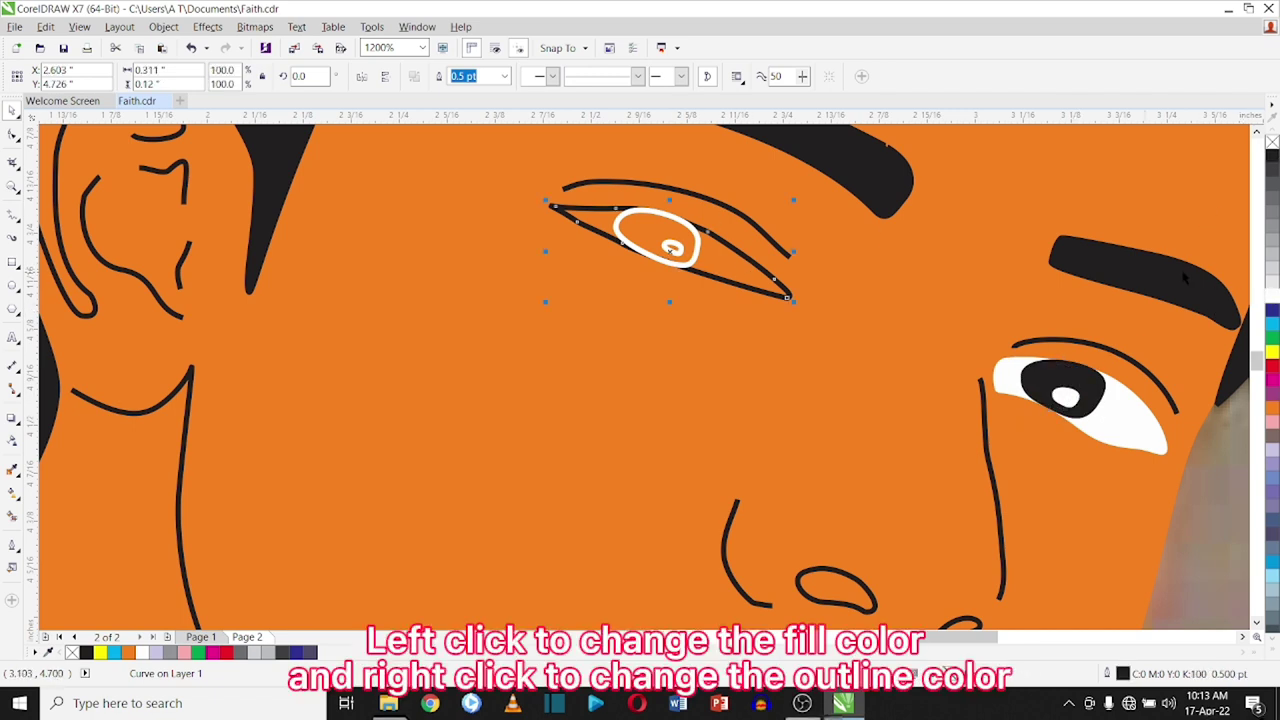
left_click(1271, 297)
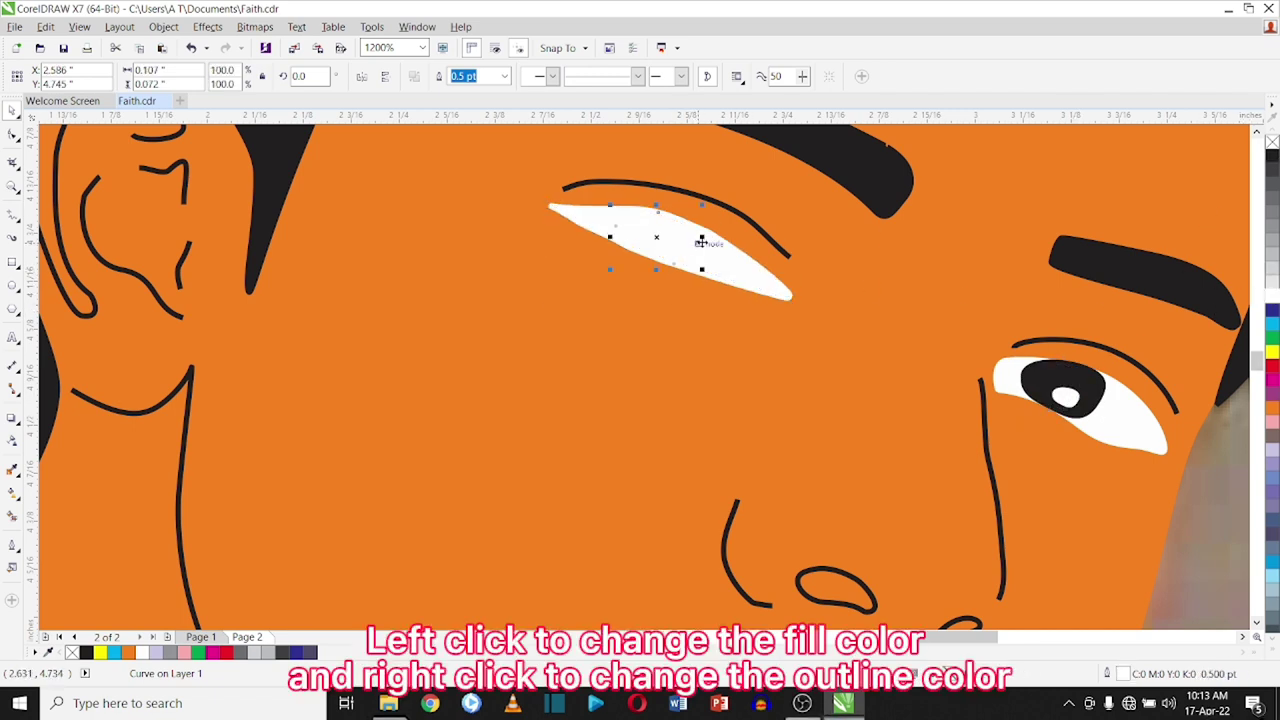
key("shift+Page_Up")
left_click(672, 247)
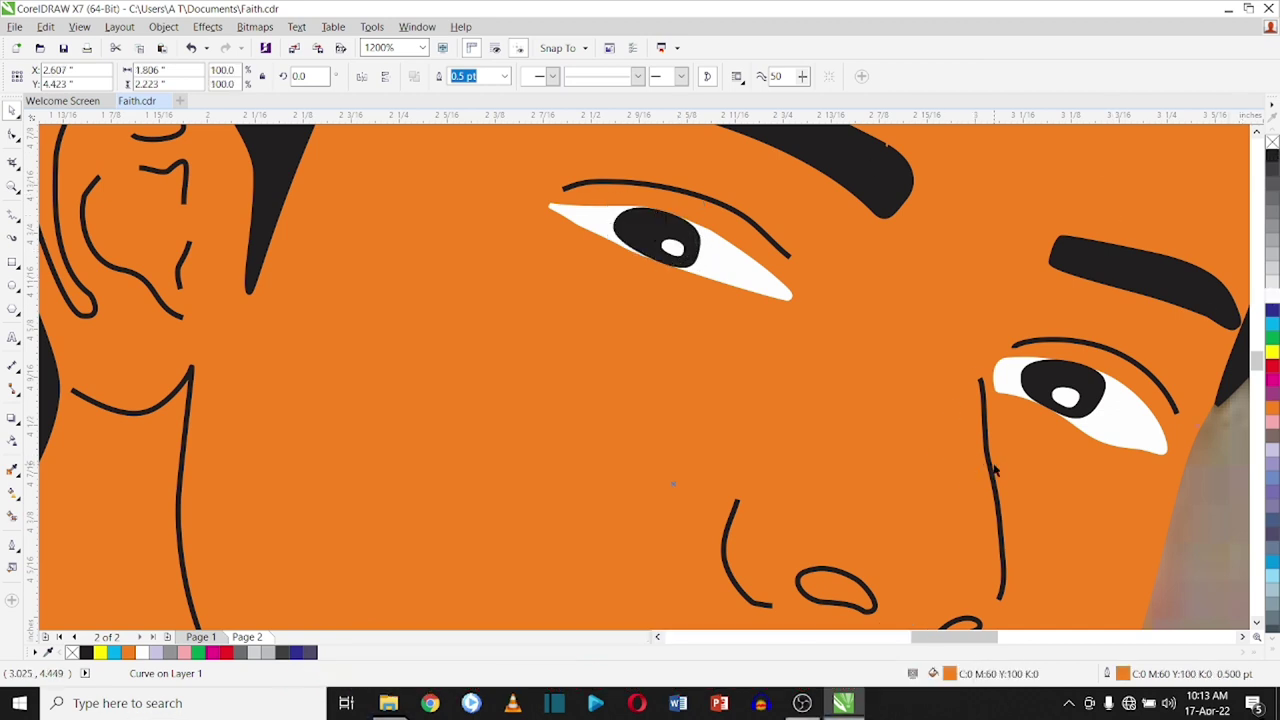
- Select the nose line for node editing
scroll(993, 462, "down", 2)
left_click(997, 507)
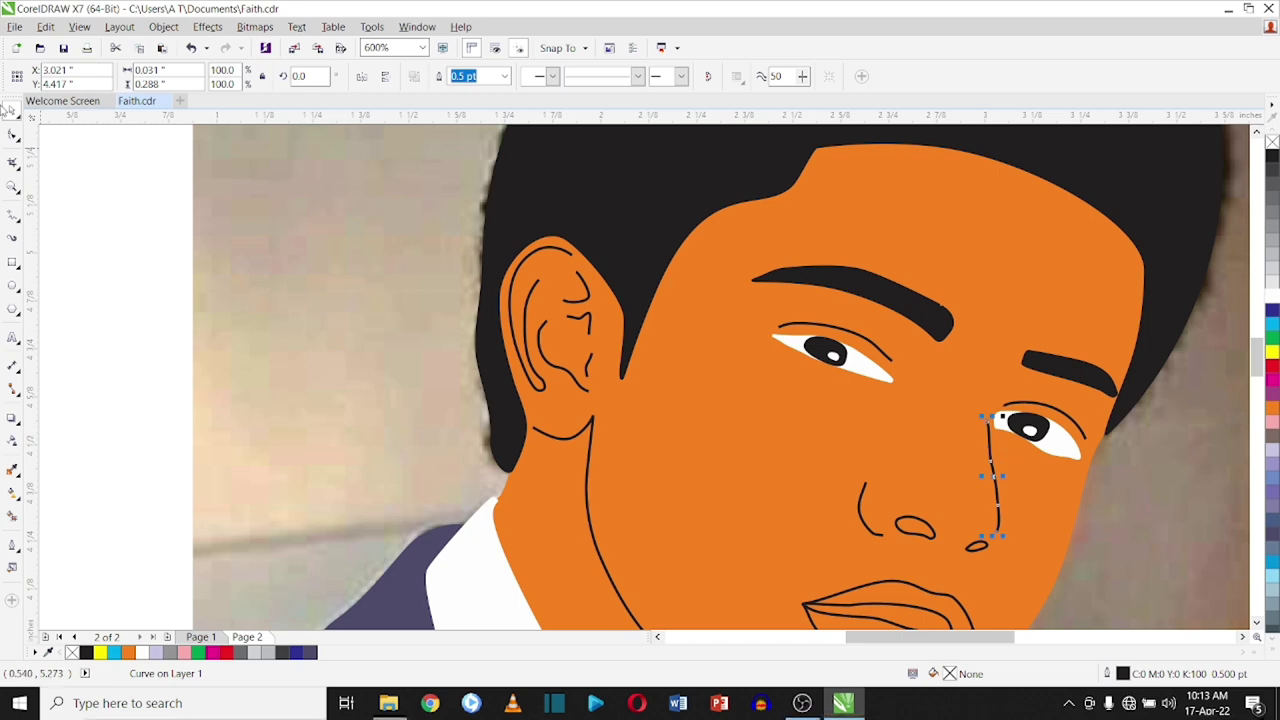
key("F10")
scroll(1066, 490, "down", 2)
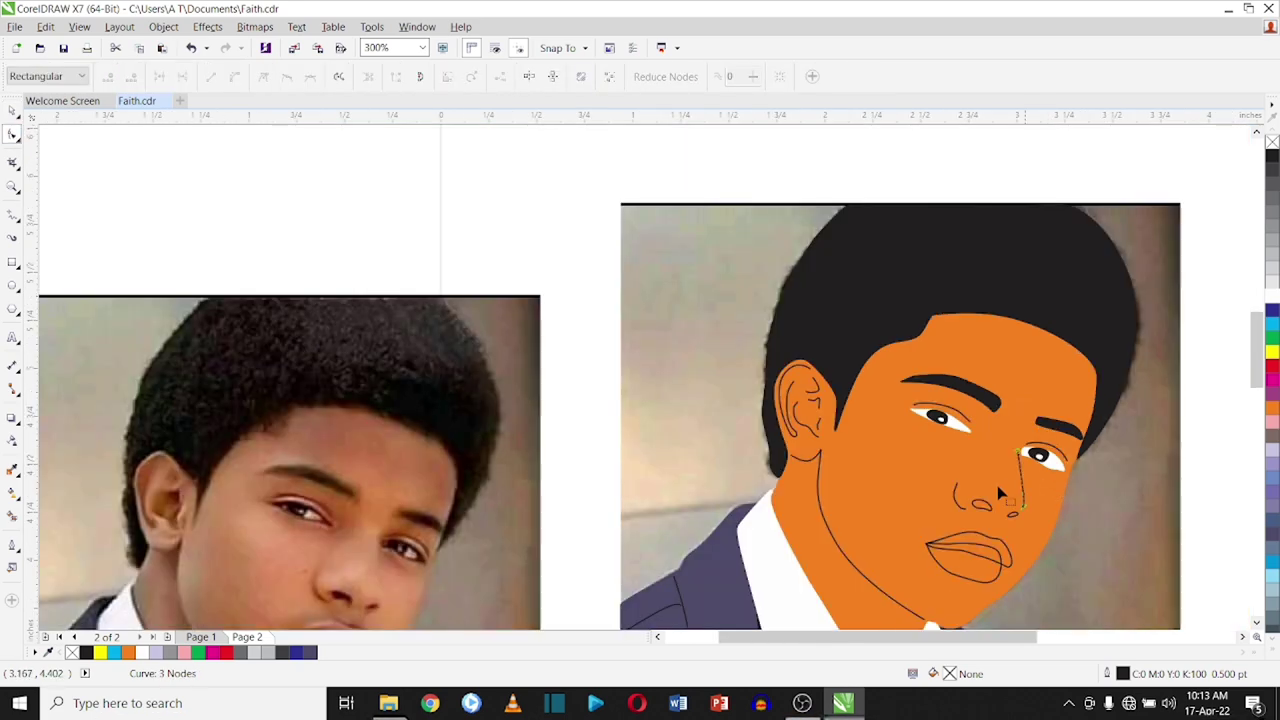
- Fill the lips grey-brown and the lower lip pink
scroll(1086, 558, "up", 2)
key("space")
left_click(828, 528)
scroll(818, 487, "down", 2)
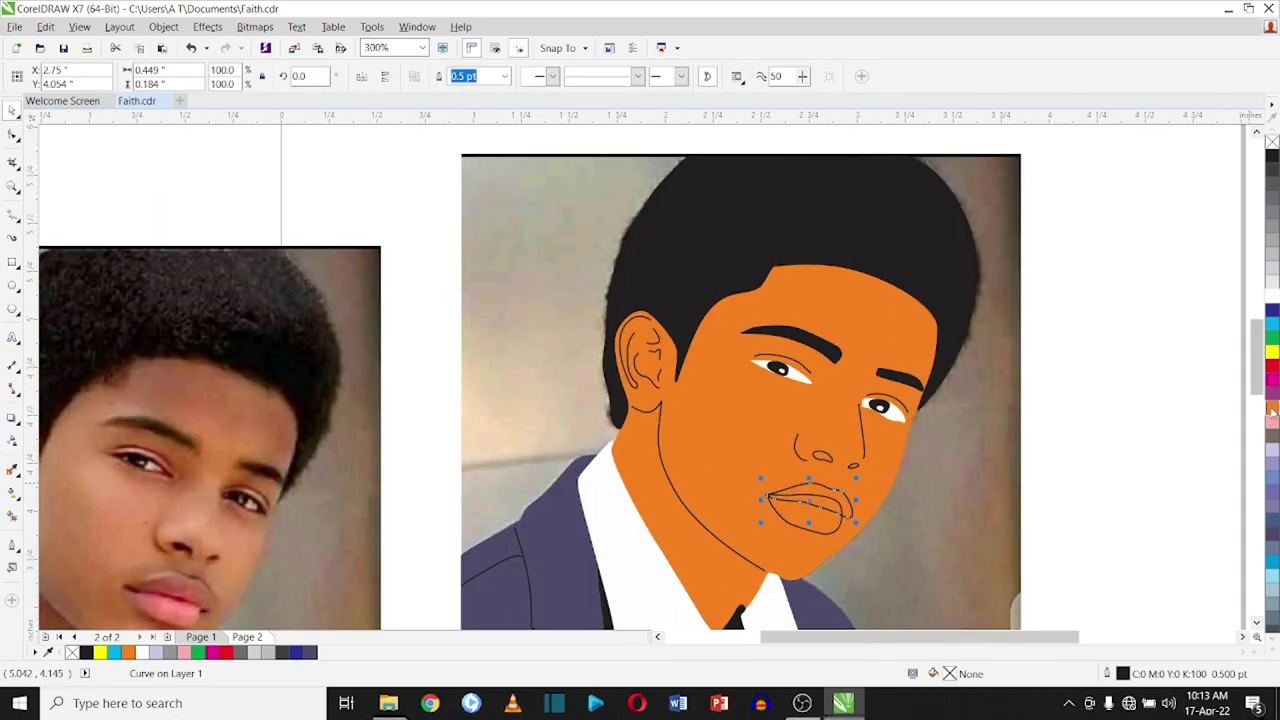
left_click(1272, 436)
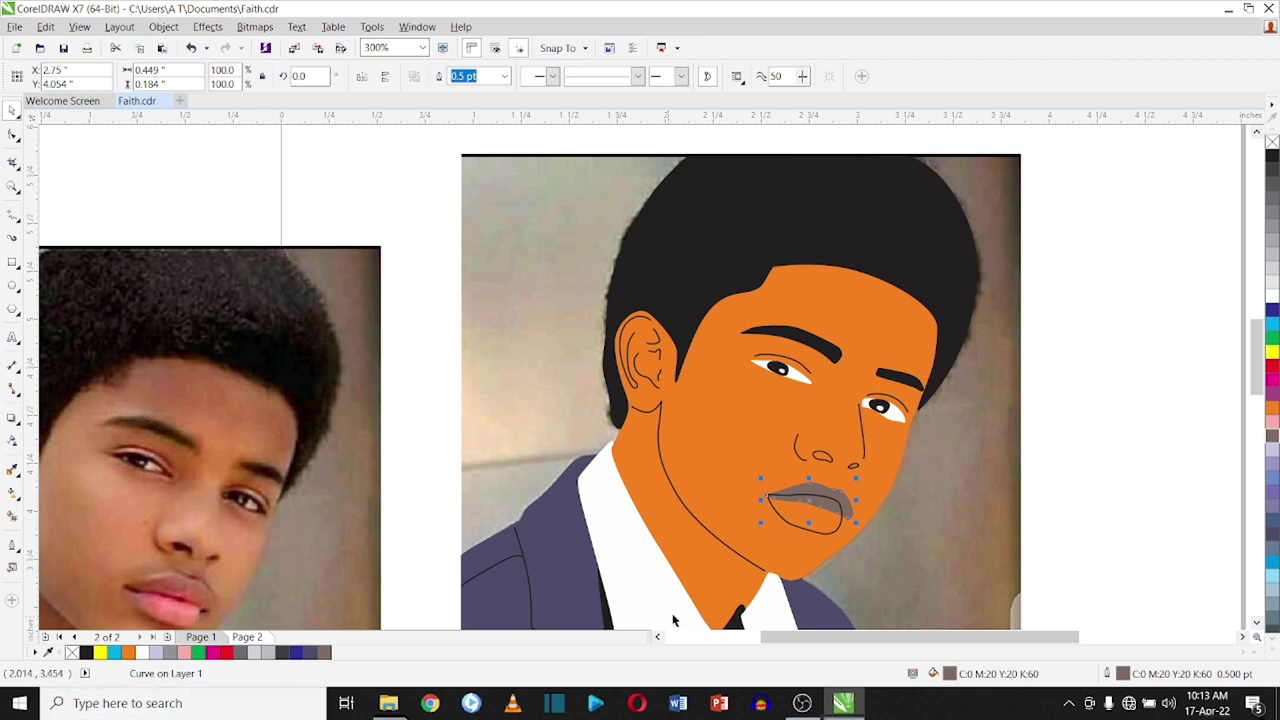
left_click(828, 531)
left_click(1272, 424)
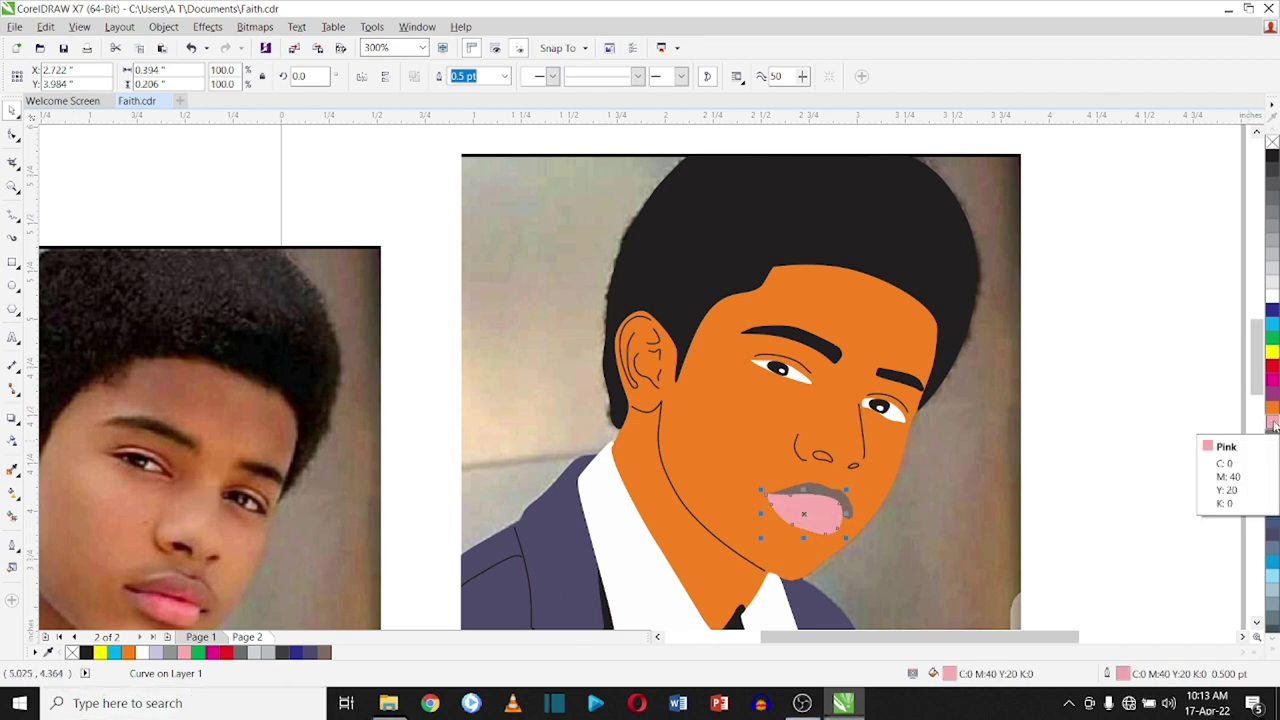
left_click(1023, 509)
- Give the upper lip a brick-red fill with a light tan outline, and deepen the lower lip's pink
left_click(828, 490)
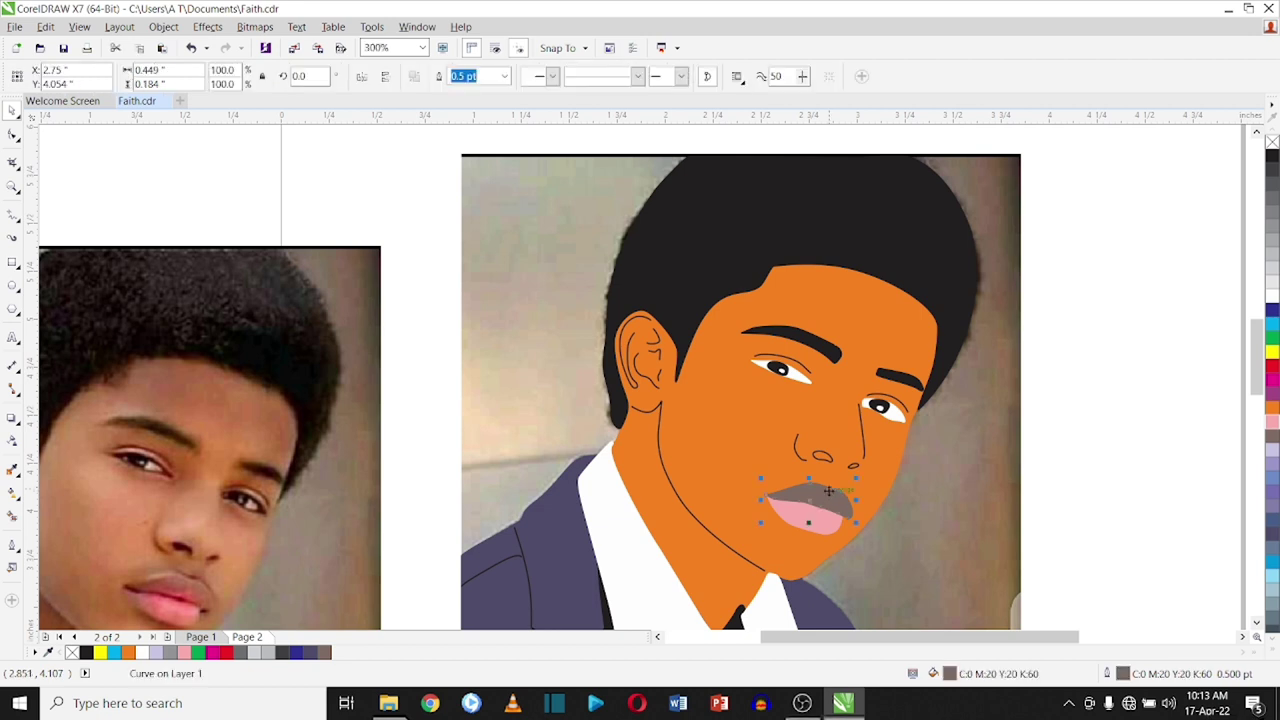
left_click(1272, 654)
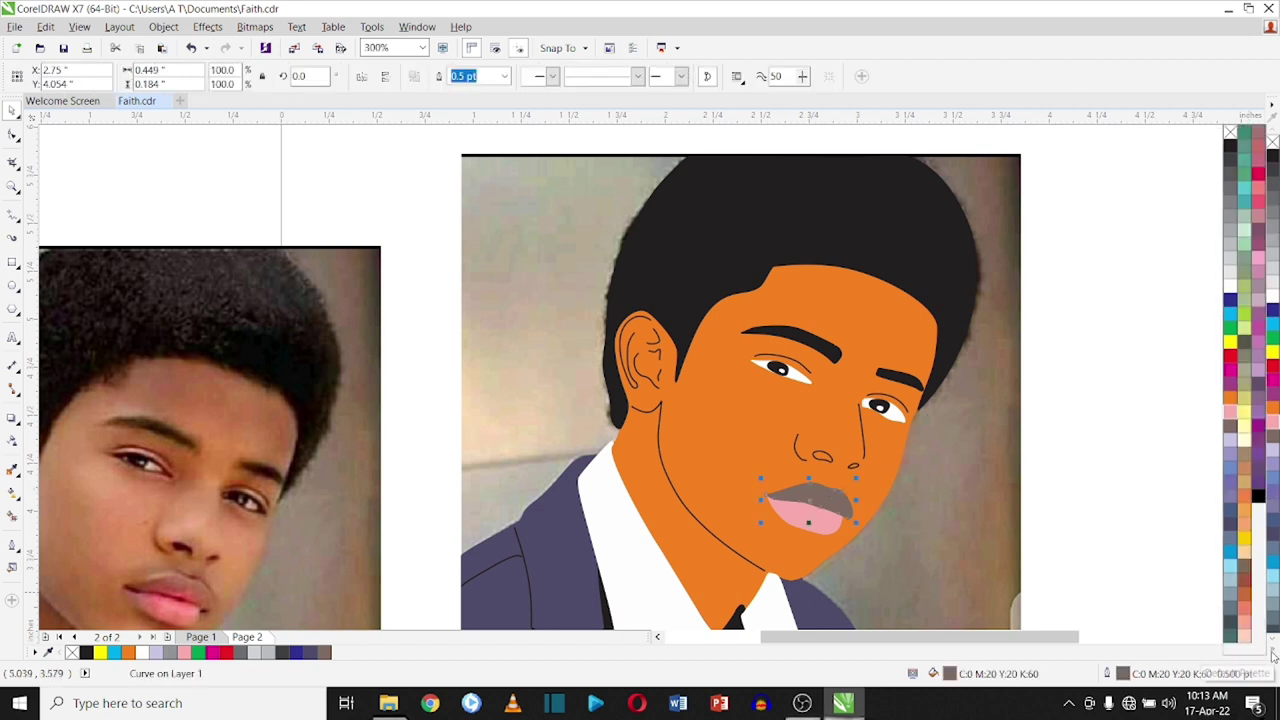
left_click(1243, 598)
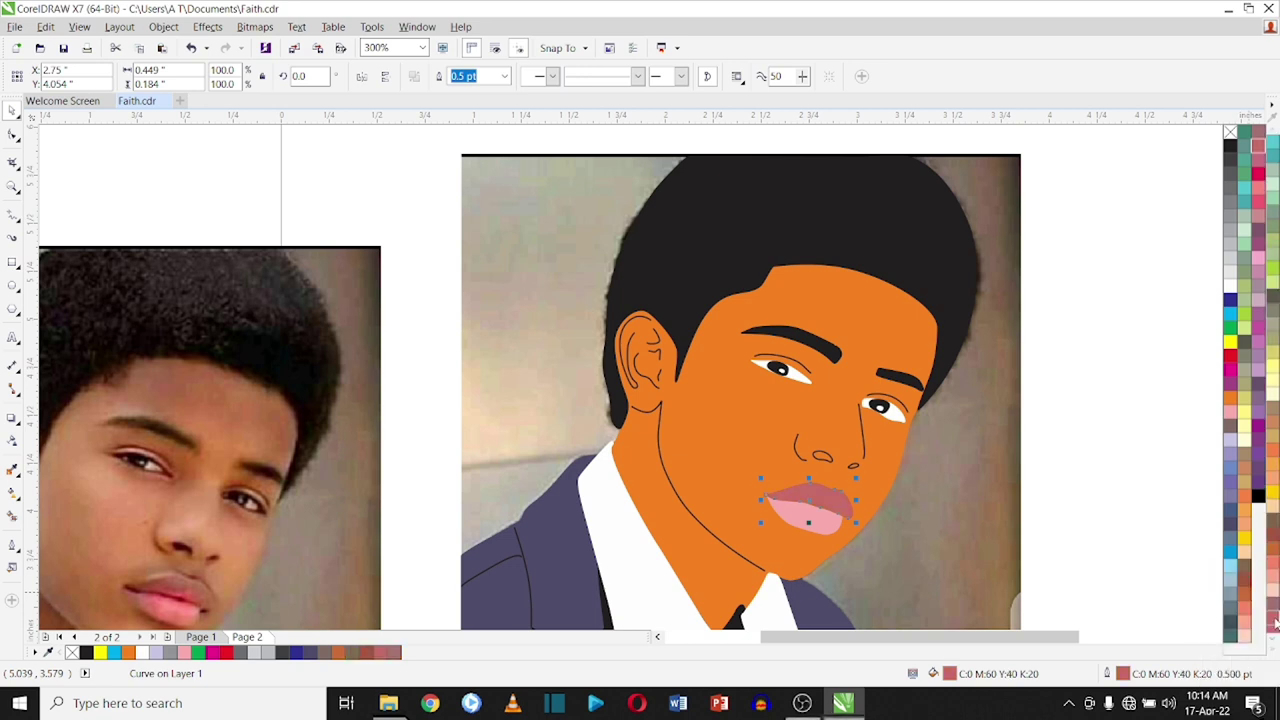
right_click(1271, 556)
left_click(1271, 548)
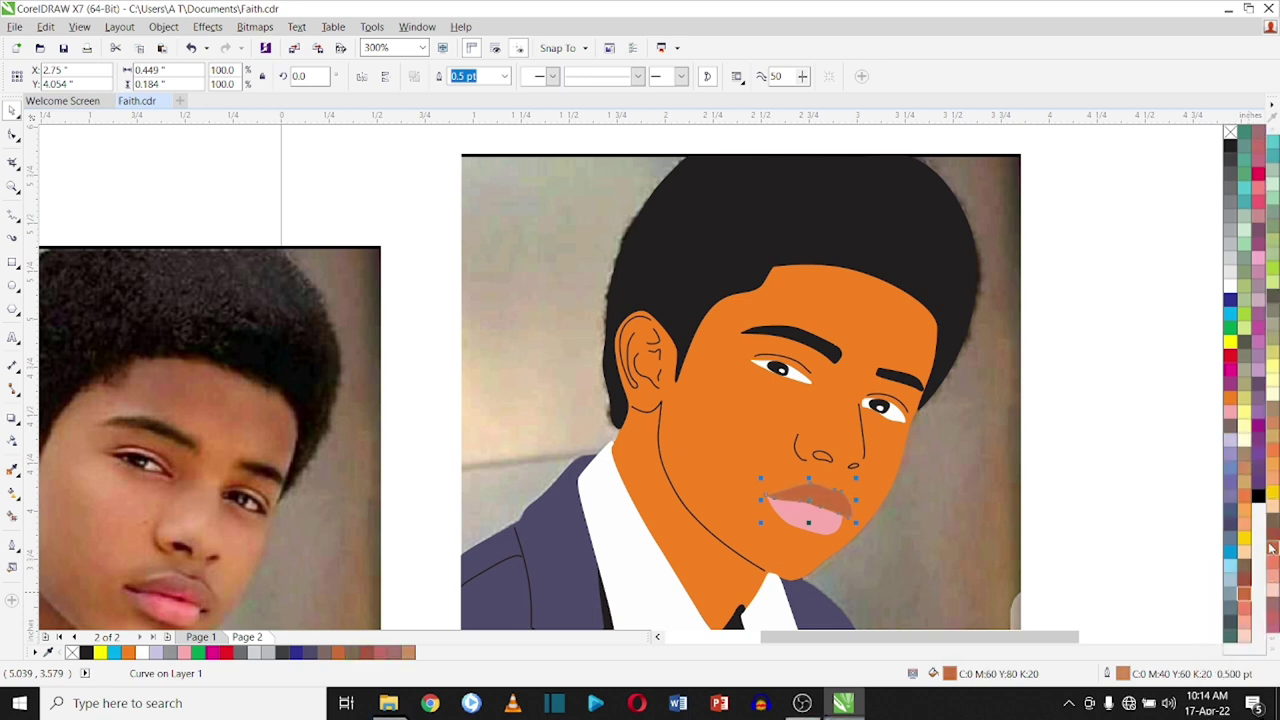
left_click(1035, 531)
left_click(851, 512)
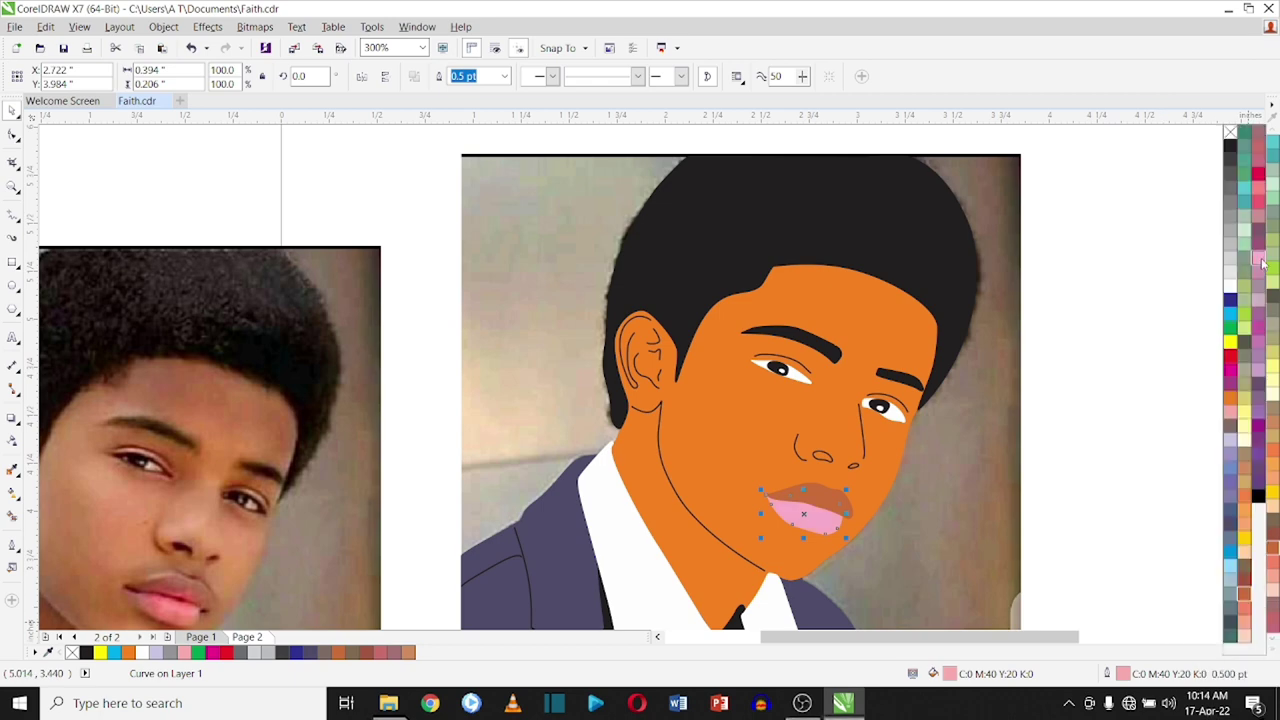
left_click(1273, 556)
key("Escape")
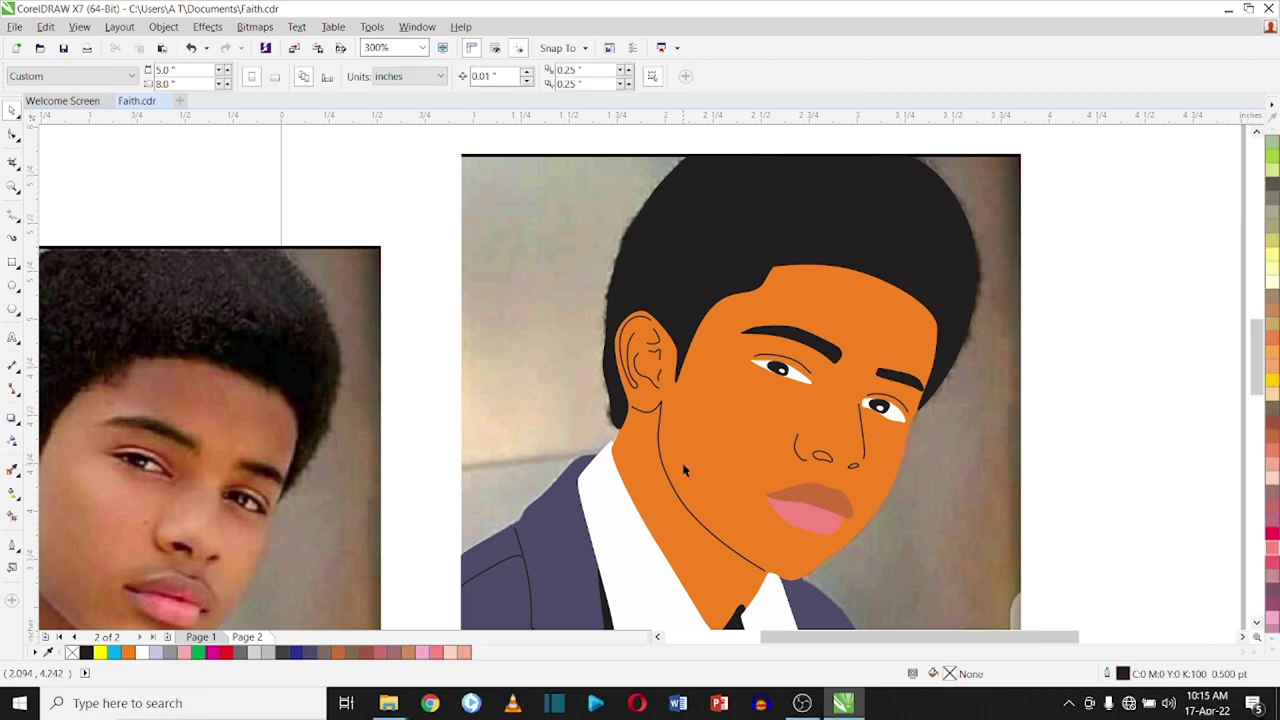
- Send the small black tie piece behind the collar
scroll(640, 453, "down", 2)
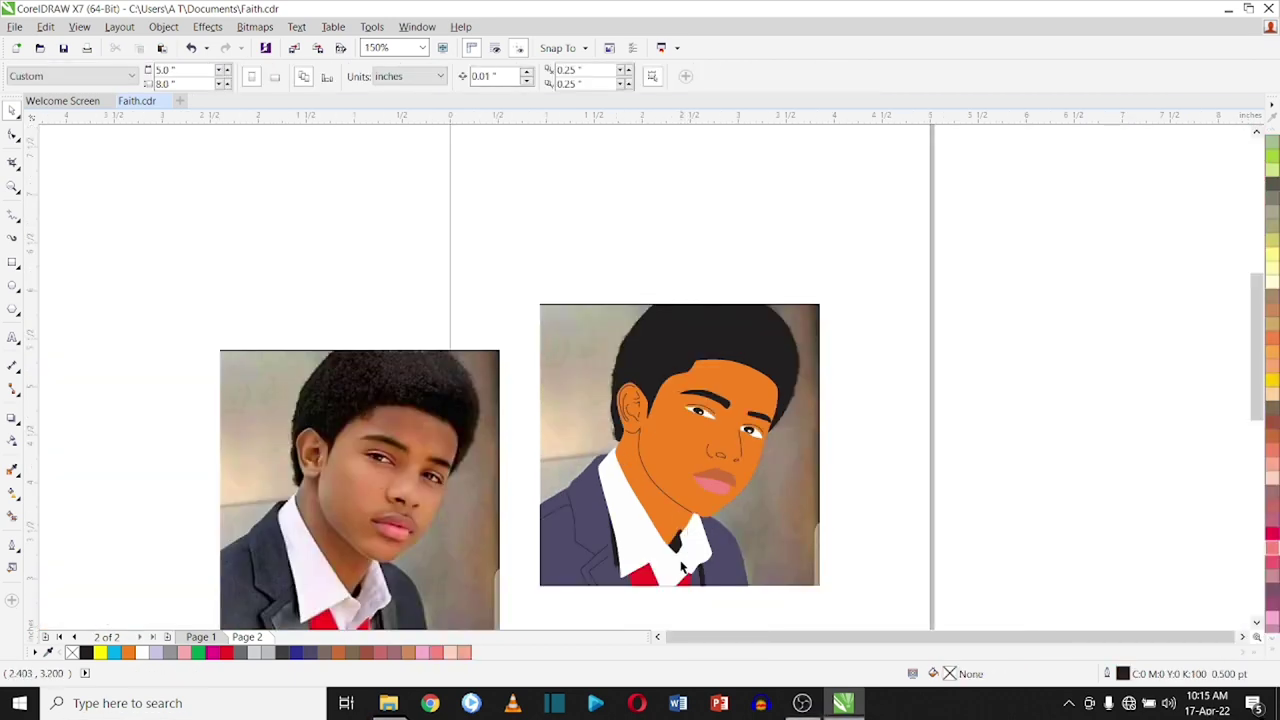
scroll(683, 567, "up", 2)
left_click(670, 522)
key("ctrl+Page_Down")
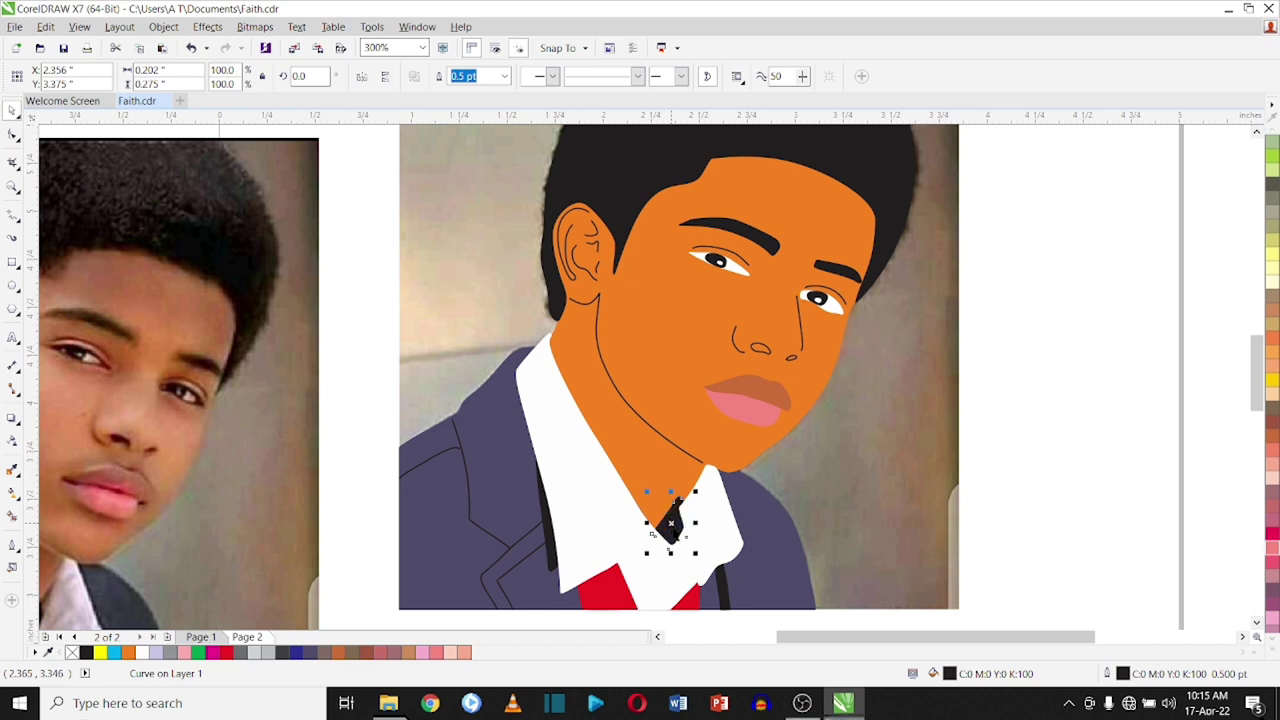
scroll(702, 510, "up", 2)
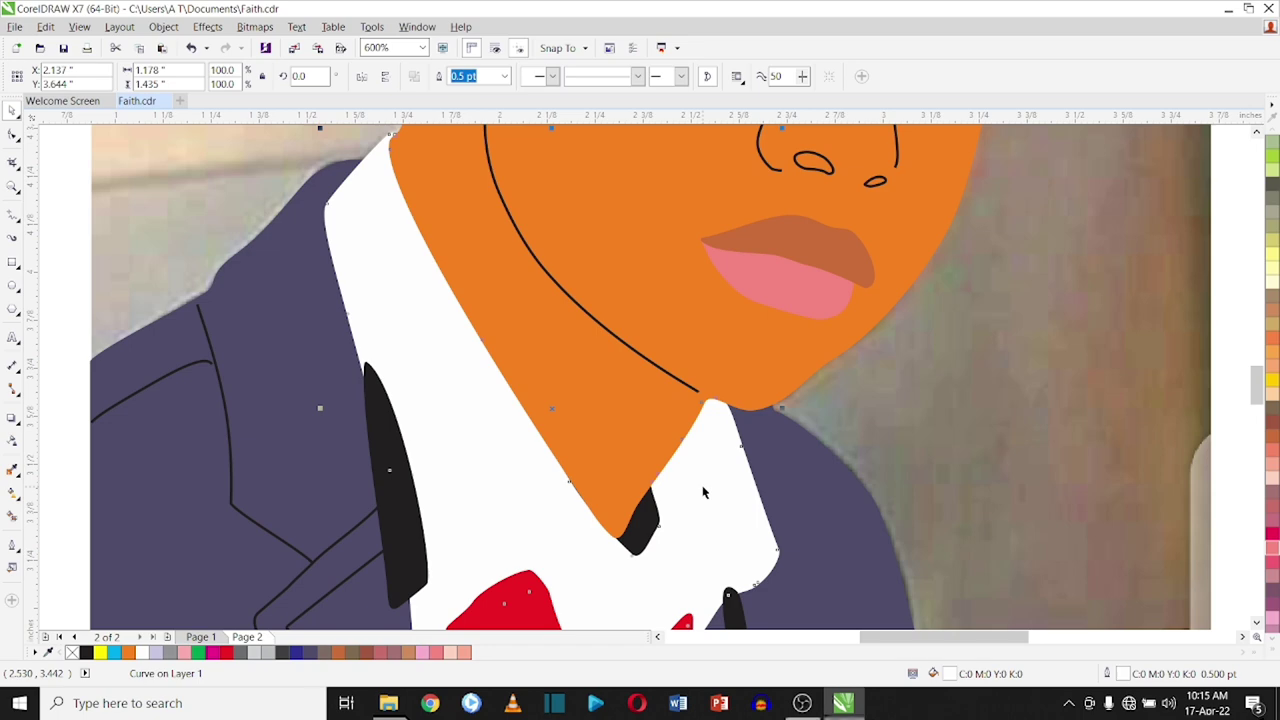
scroll(600, 510, "up", 2)
- Drag the orange face shape's node so its collar tip meets the collar gap cleanly
left_click(14, 137)
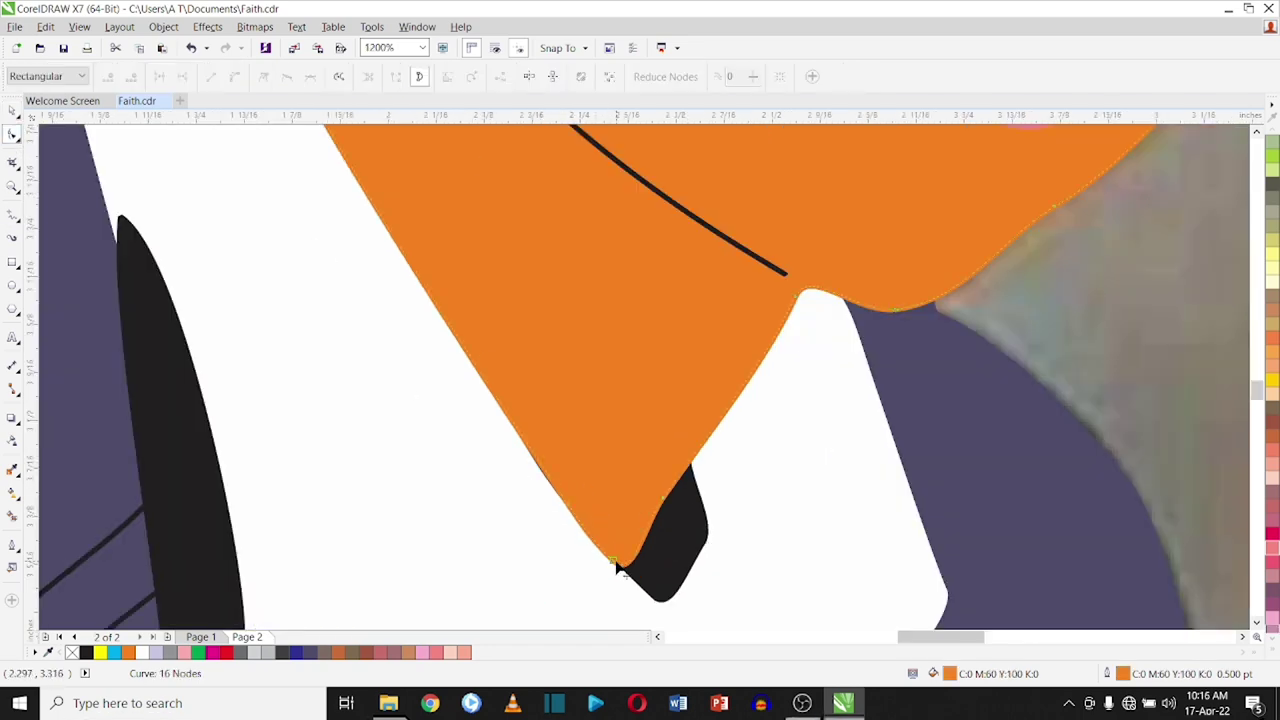
scroll(620, 527, "down", 1)
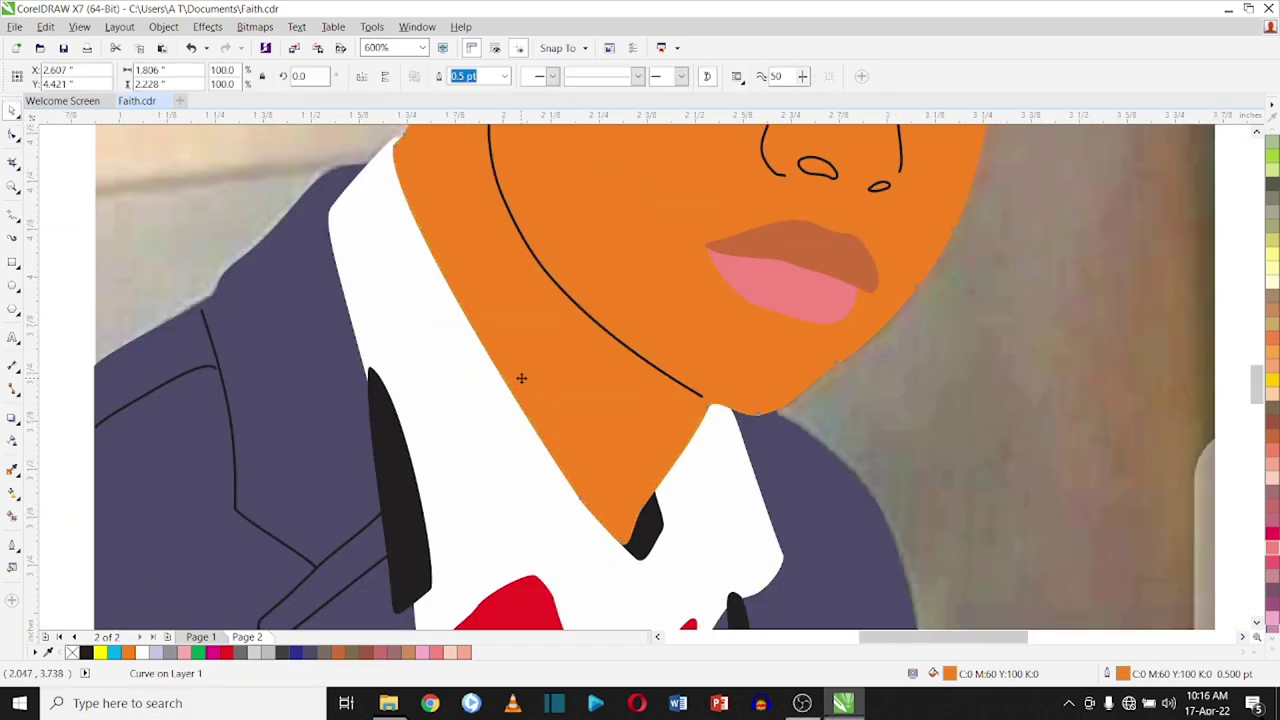
scroll(620, 527, "up", 2)
left_click_drag(626, 493, 620, 515)
left_click(570, 465)
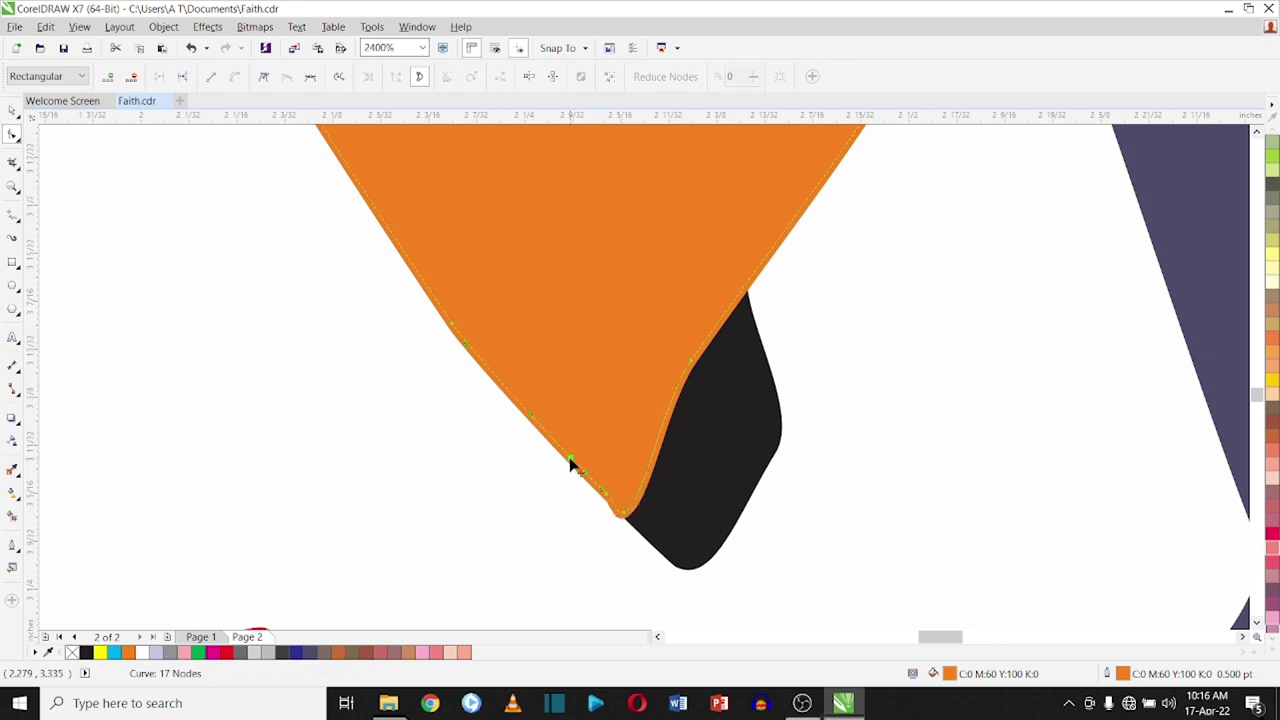
scroll(700, 360, "down", 1)
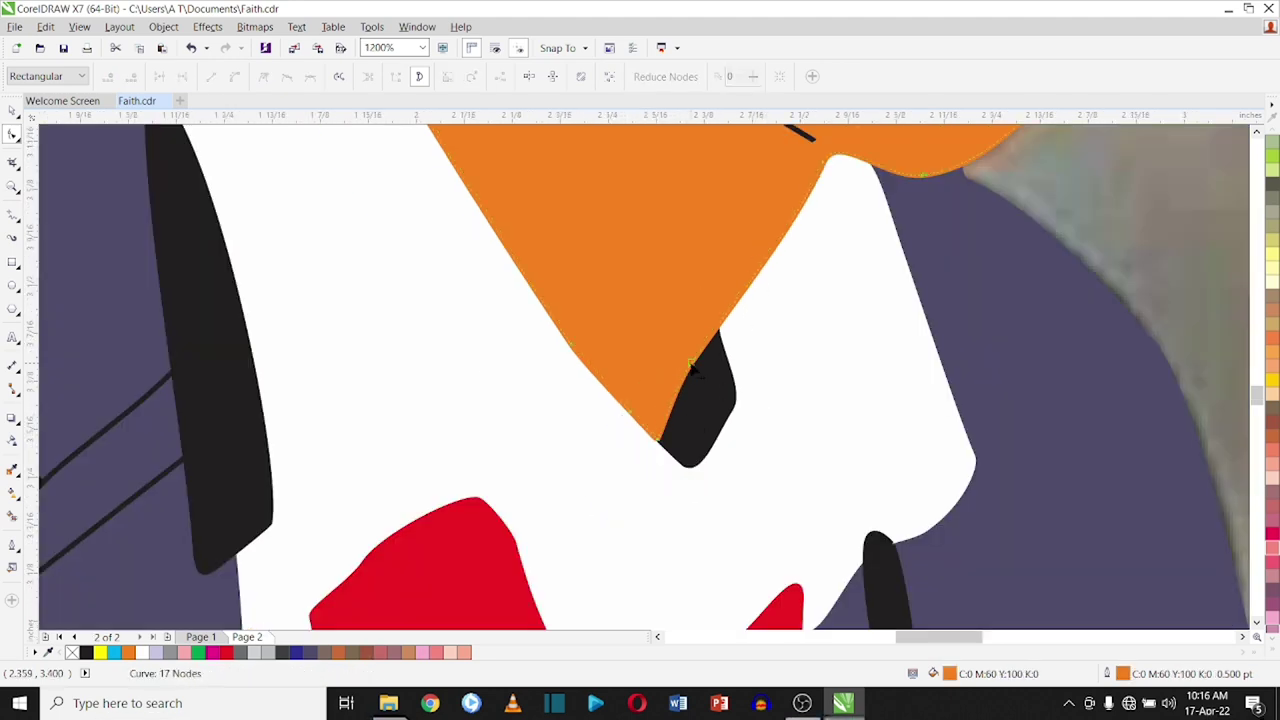
scroll(737, 294, "down", 1)
scroll(674, 366, "up", 3)
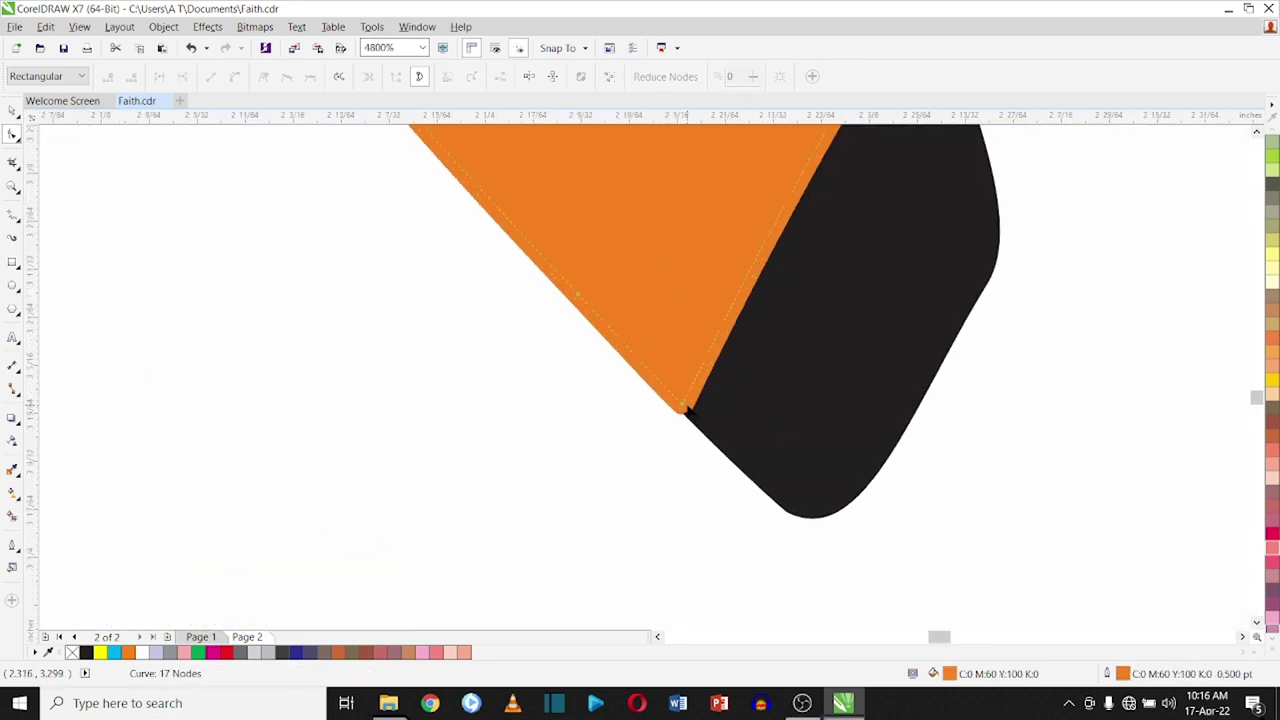
scroll(690, 420, "down", 3)
- Select the black collar shape
key("space")
left_click(200, 160)
left_click(417, 393)
scroll(614, 530, "down", 1)
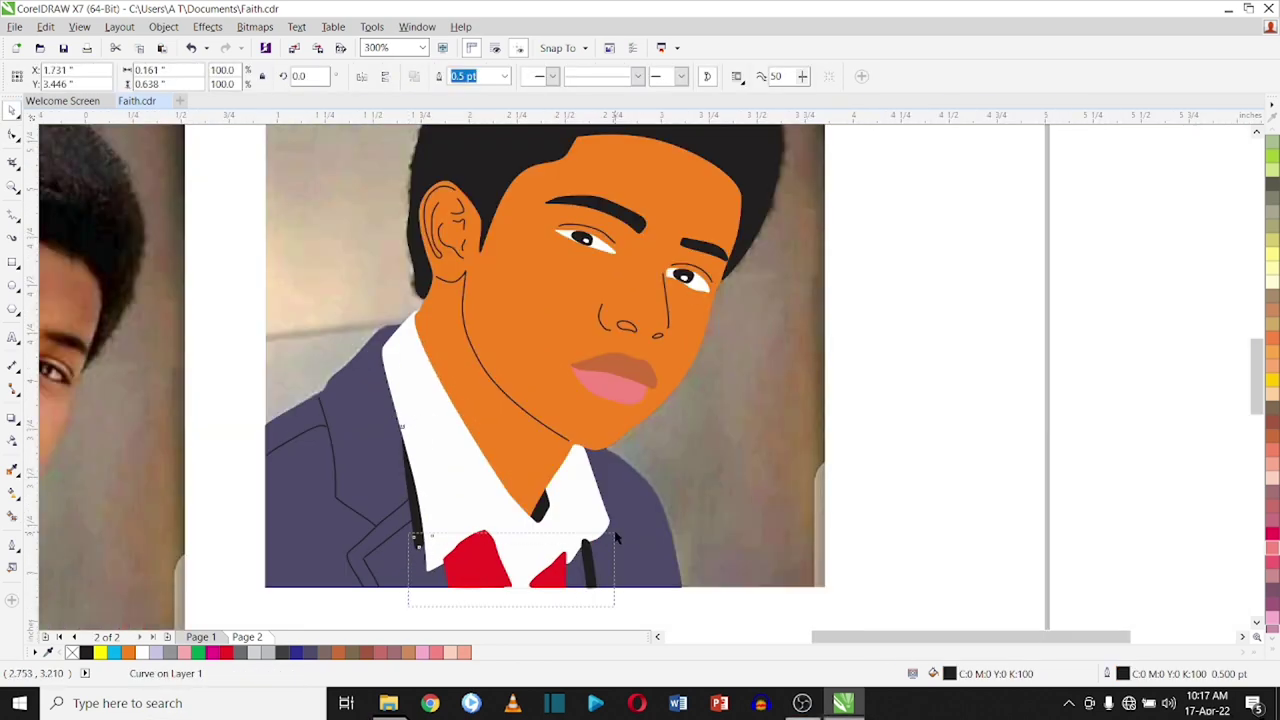
- Select the collar and tie pieces and move the photo to overlap the drawing
left_click(614, 530)
scroll(627, 531, "down", 2)
left_click_drag(344, 540, 434, 540)
scroll(480, 560, "up", 2)
scroll(597, 498, "up", 1)
- Draw the crease line down the white shirt collar and reshape its lower end
left_click_drag(645, 470, 568, 516)
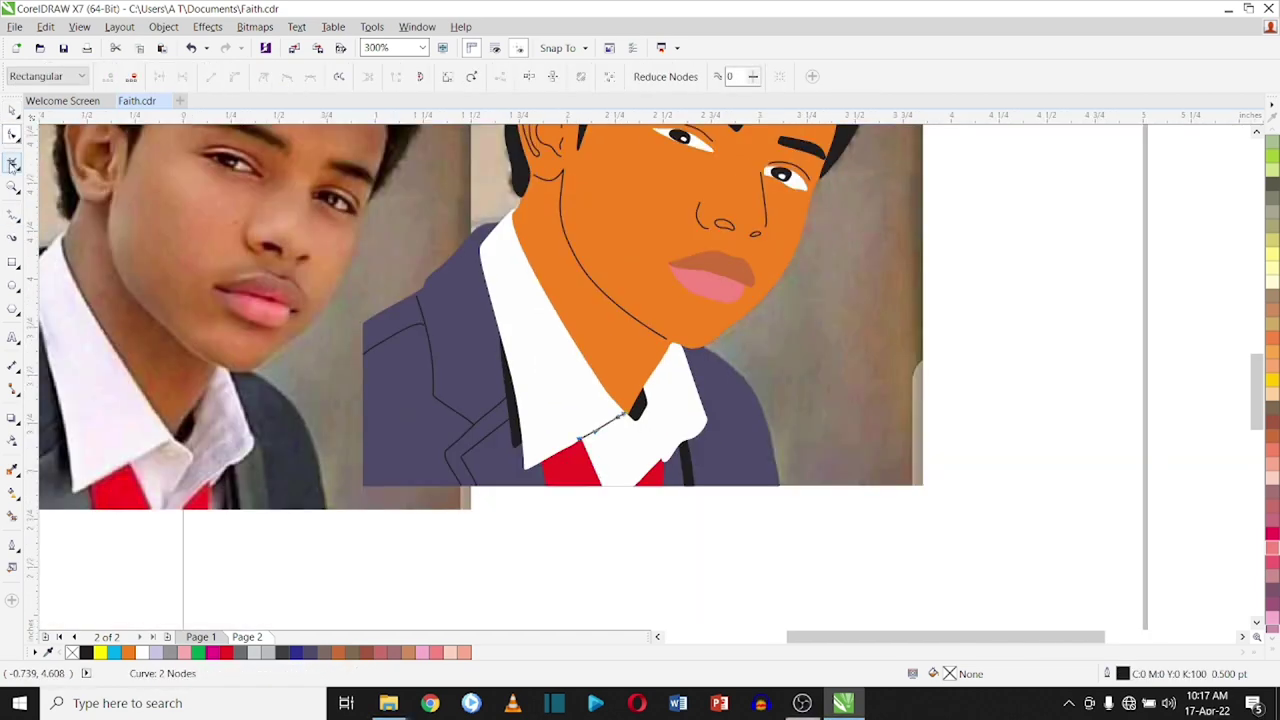
scroll(577, 517, "down", 1)
mouse_move(628, 417)
left_mouse_down()
mouse_move(637, 452)
mouse_move(620, 487)
left_mouse_up()
scroll(625, 475, "up", 1)
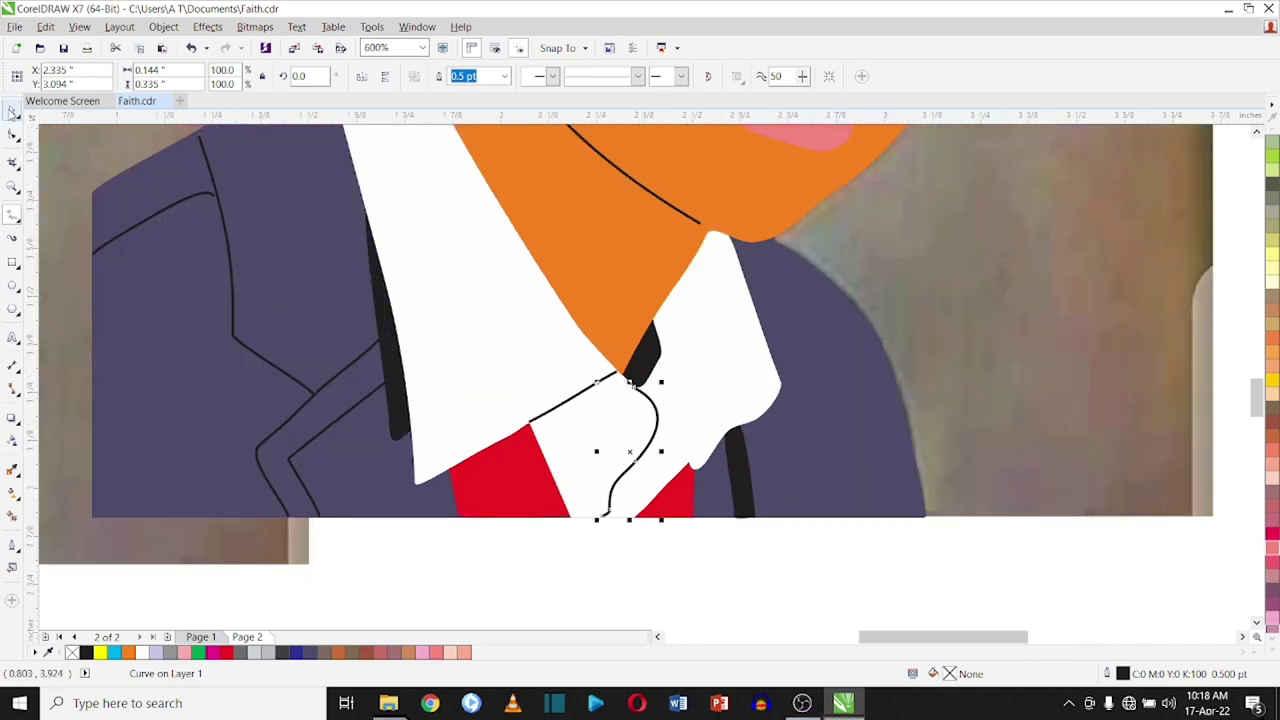
key("F10")
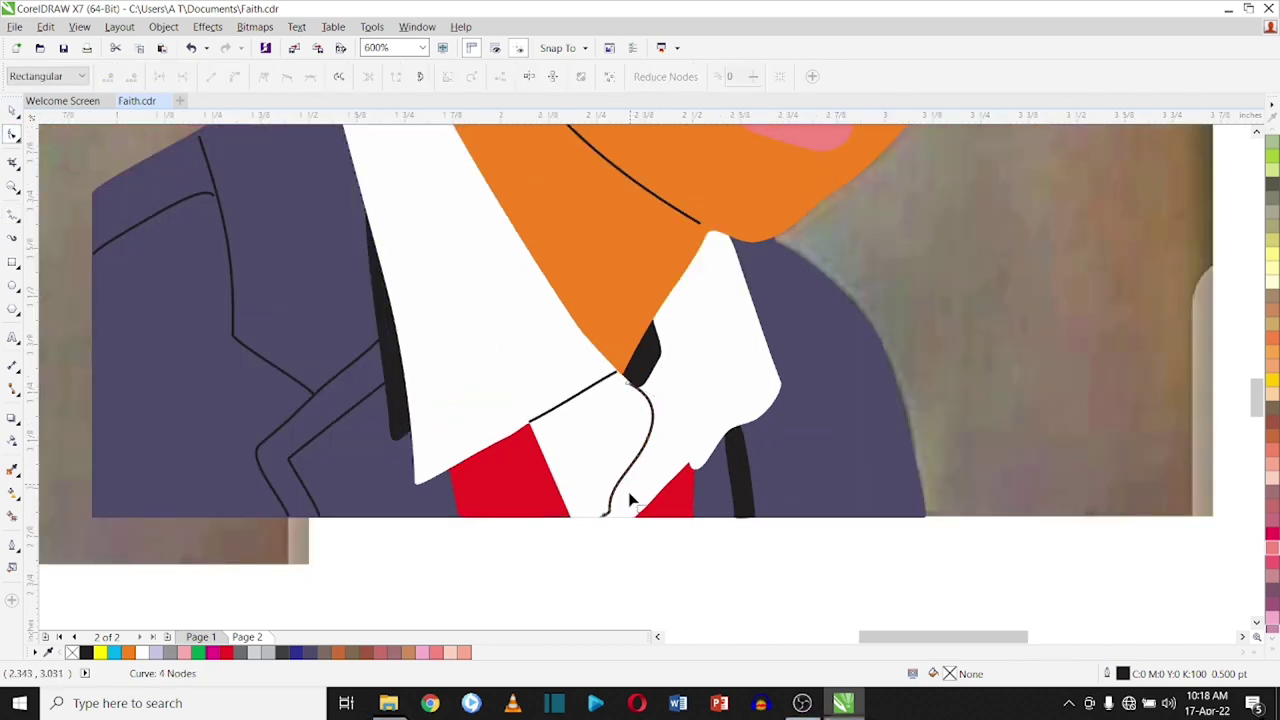
scroll(628, 480, "up", 2)
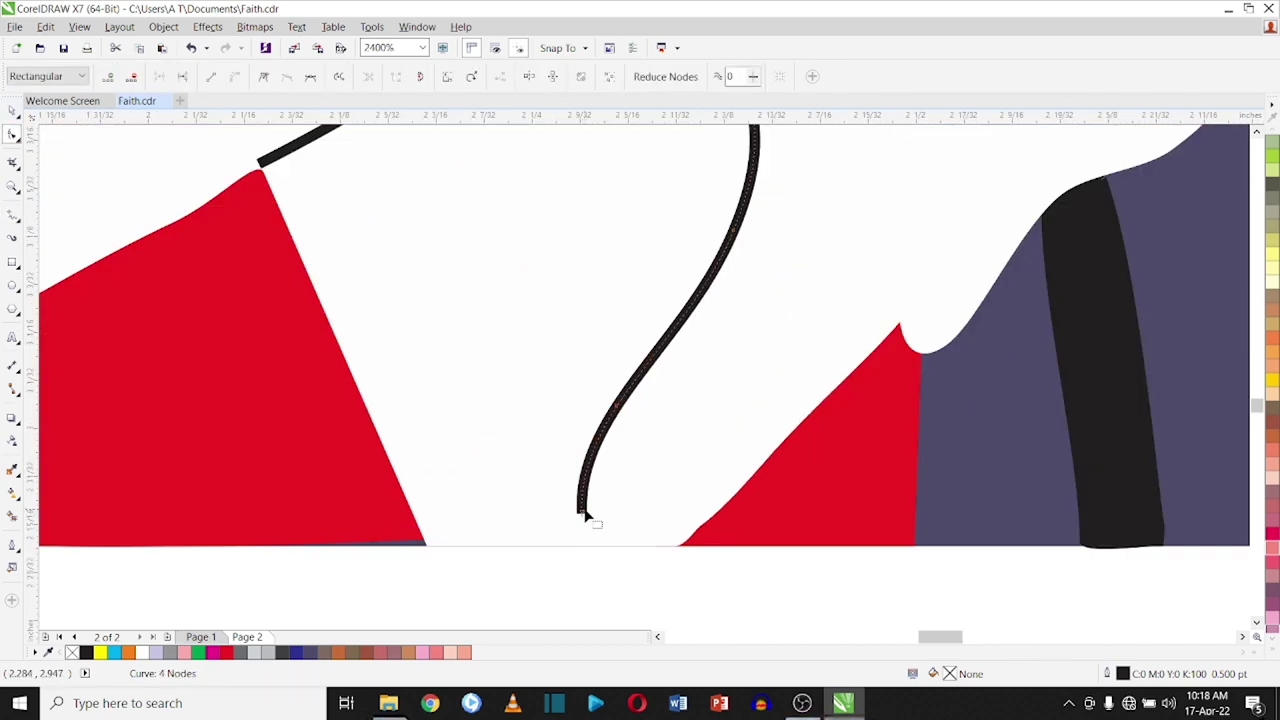
left_click_drag(584, 511, 583, 499)
scroll(557, 331, "down", 2)
scroll(368, 325, "down", 1)
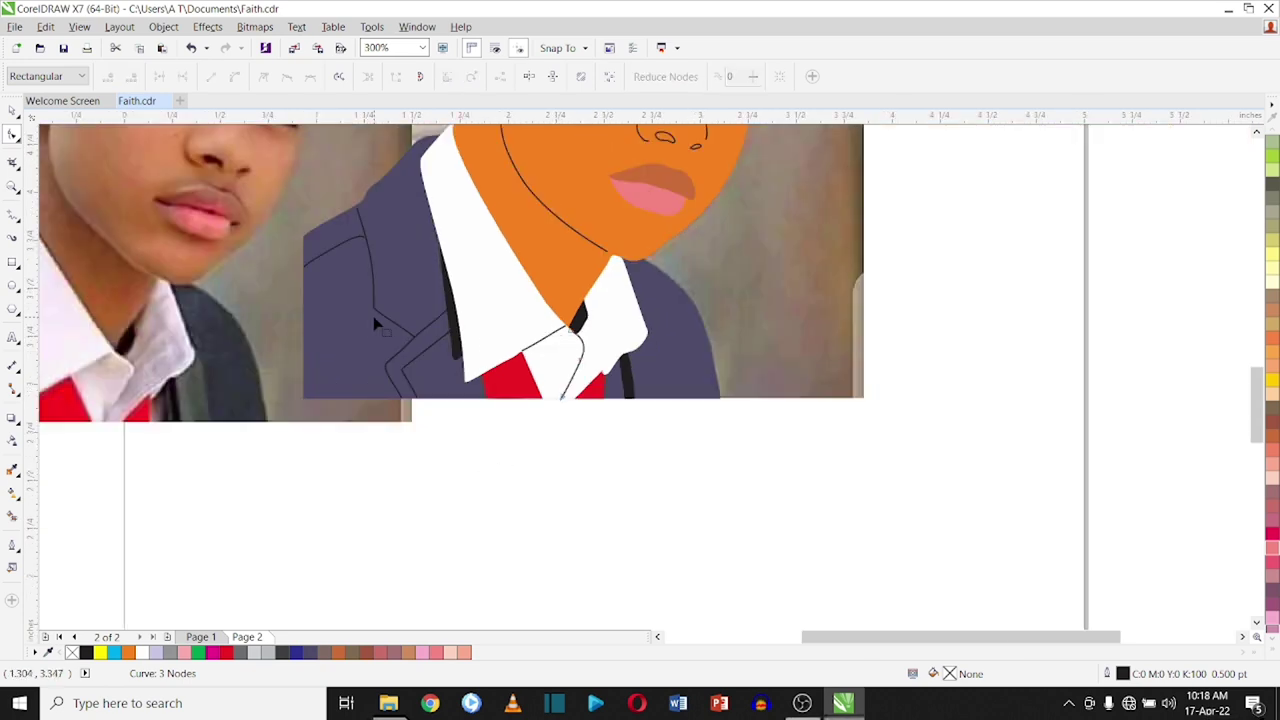
scroll(376, 323, "down", 1)
scroll(400, 305, "up", 1)
- Select the small collar piece, then clear the selection
key("space")
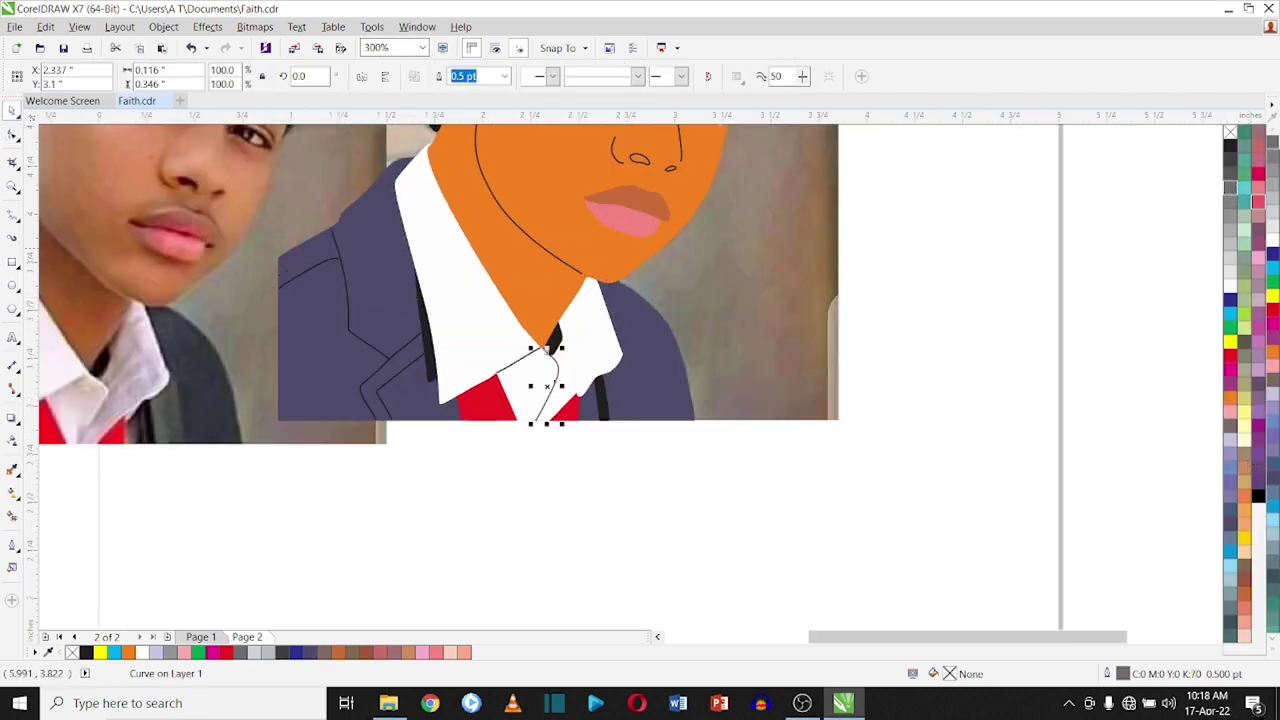
left_click(535, 352)
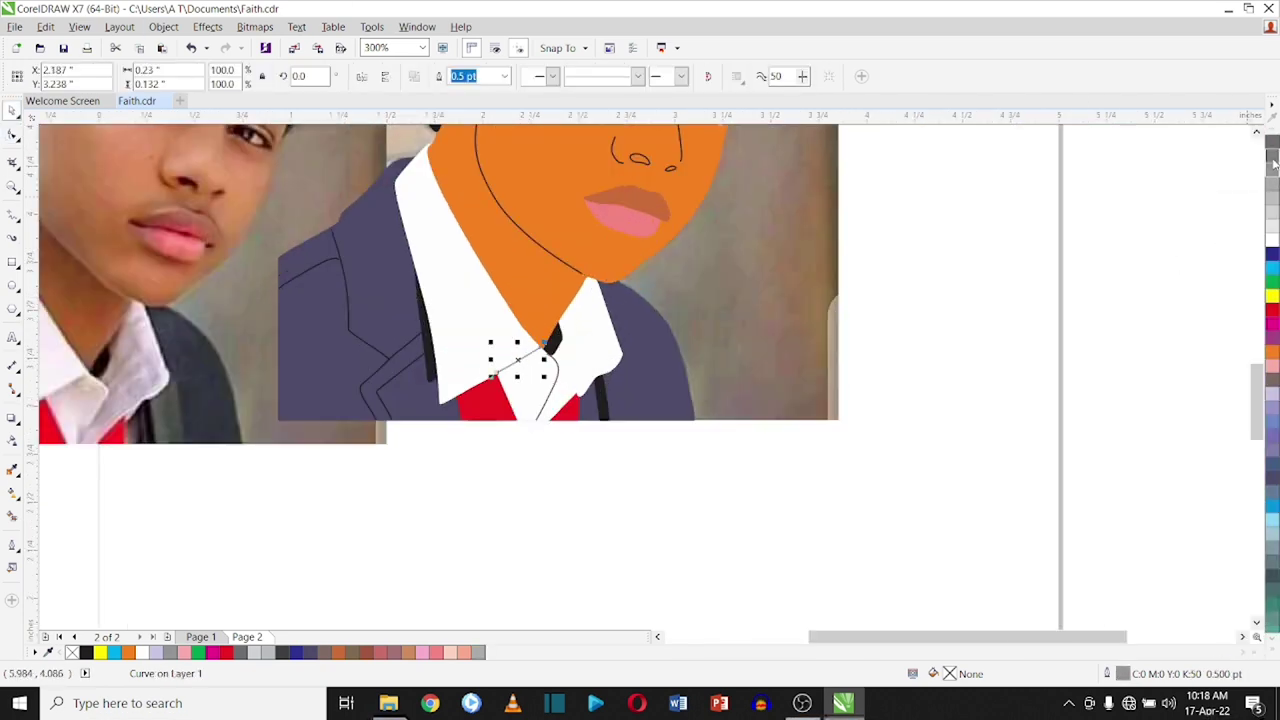
key("Escape")
scroll(376, 296, "down", 1)
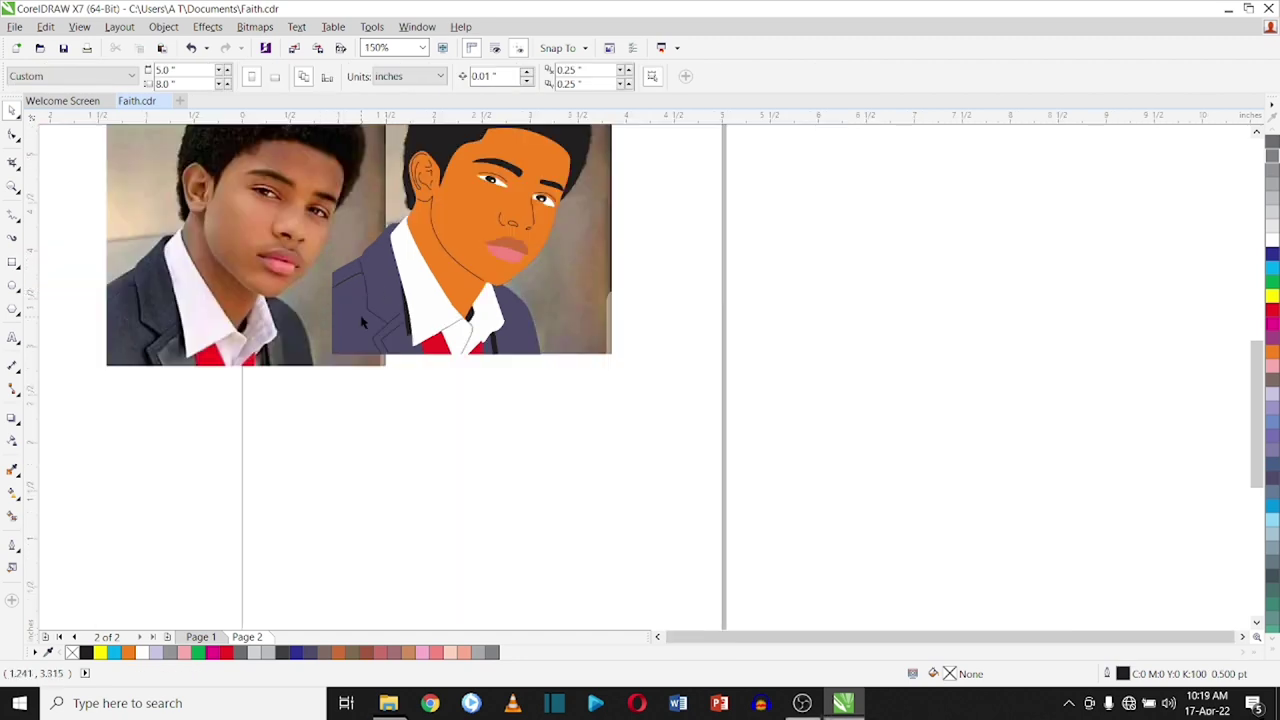
- Select the lapel line on the jacket
scroll(363, 321, "down", 1)
scroll(875, 348, "up", 2)
left_click(13, 213)
left_click(318, 470)
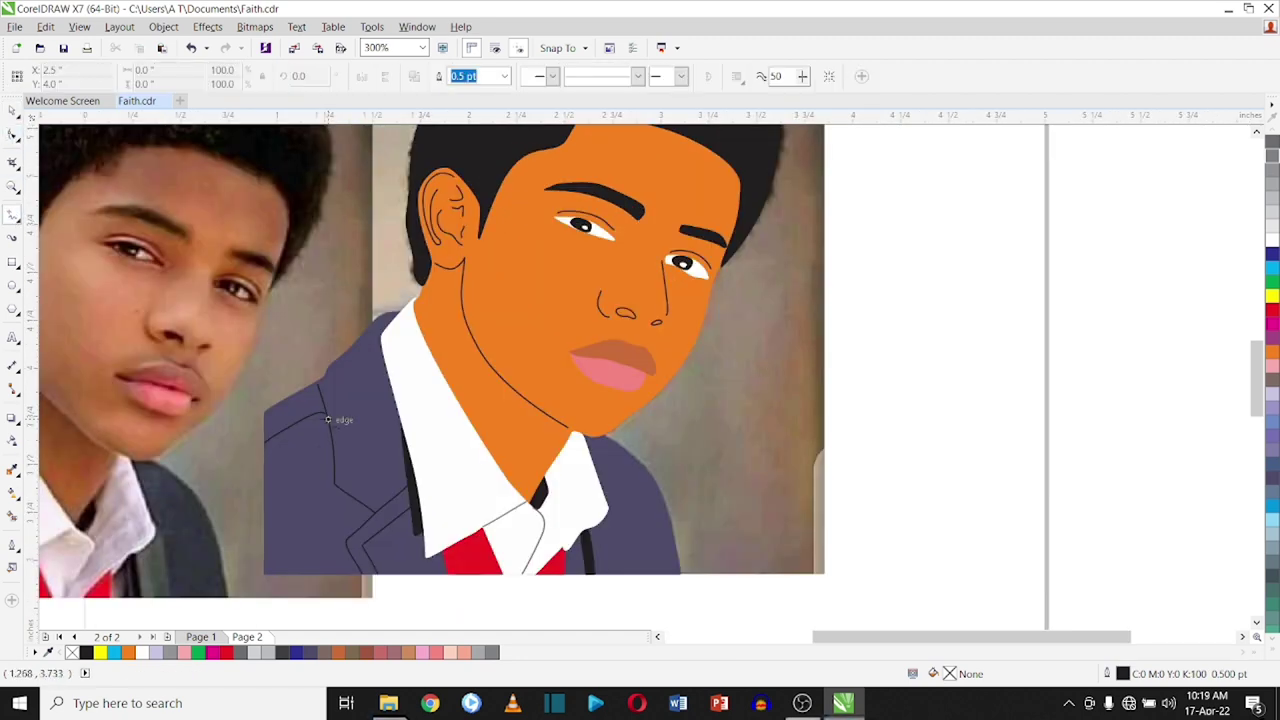
left_click(13, 110)
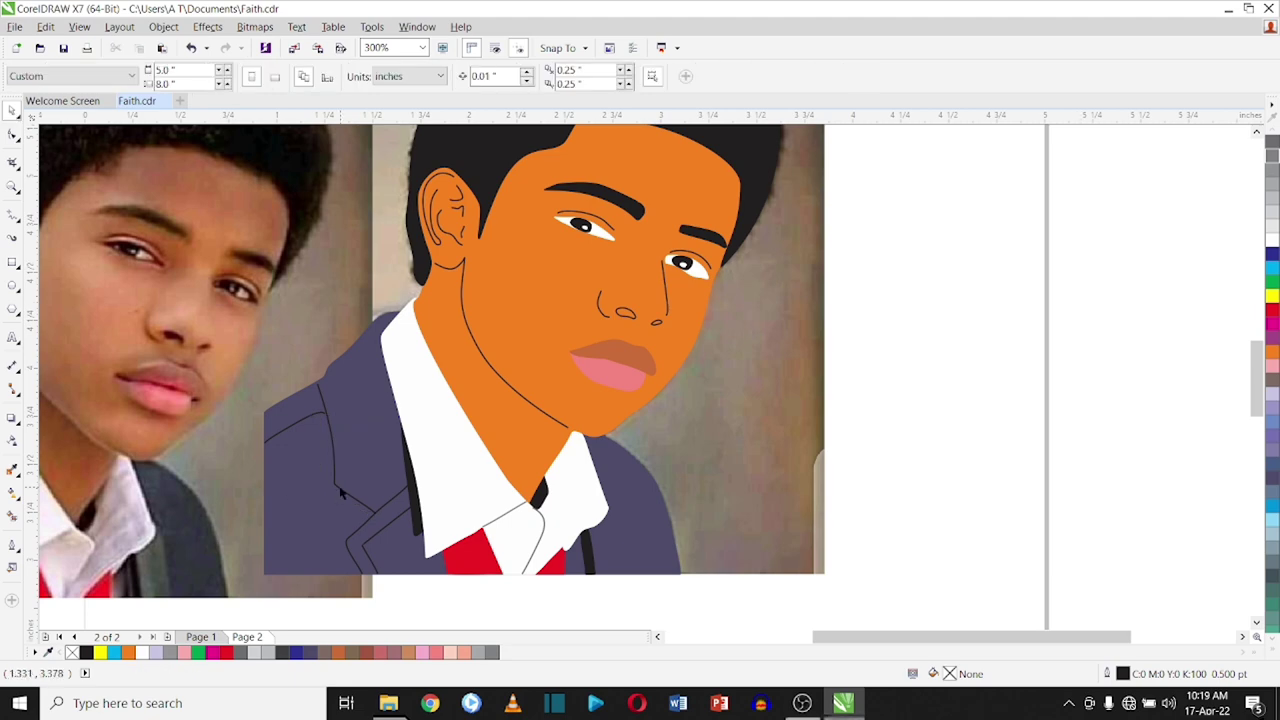
scroll(335, 495, "down", 1)
- Move a node of the lapel curve down along the lapel stroke
key("F10")
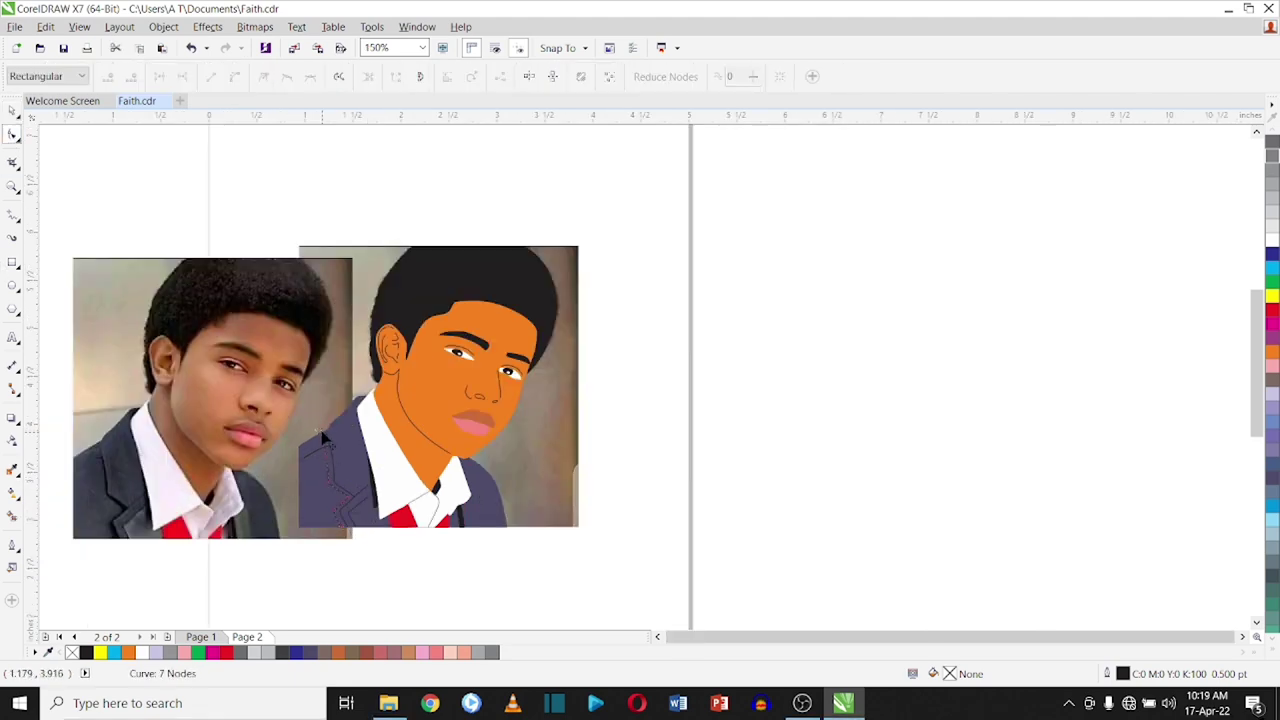
scroll(337, 449, "up", 1)
scroll(690, 507, "up", 1)
scroll(692, 507, "up", 1)
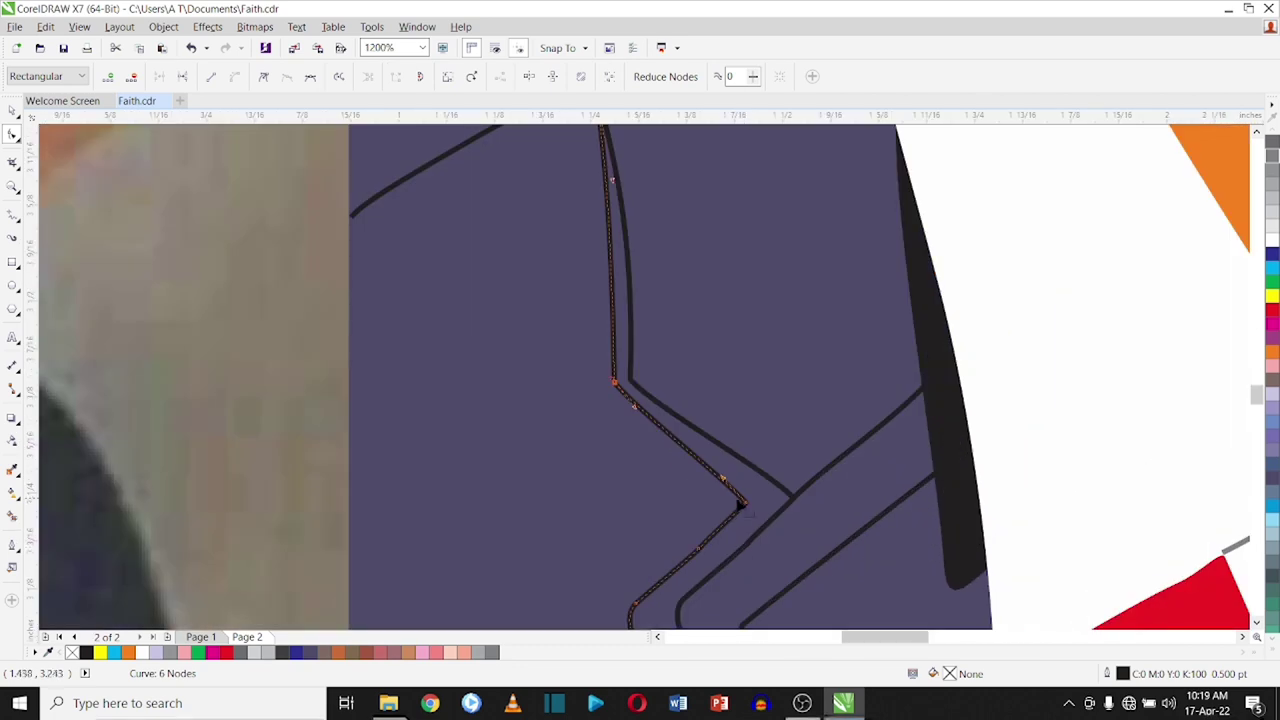
left_click_drag(740, 505, 700, 583)
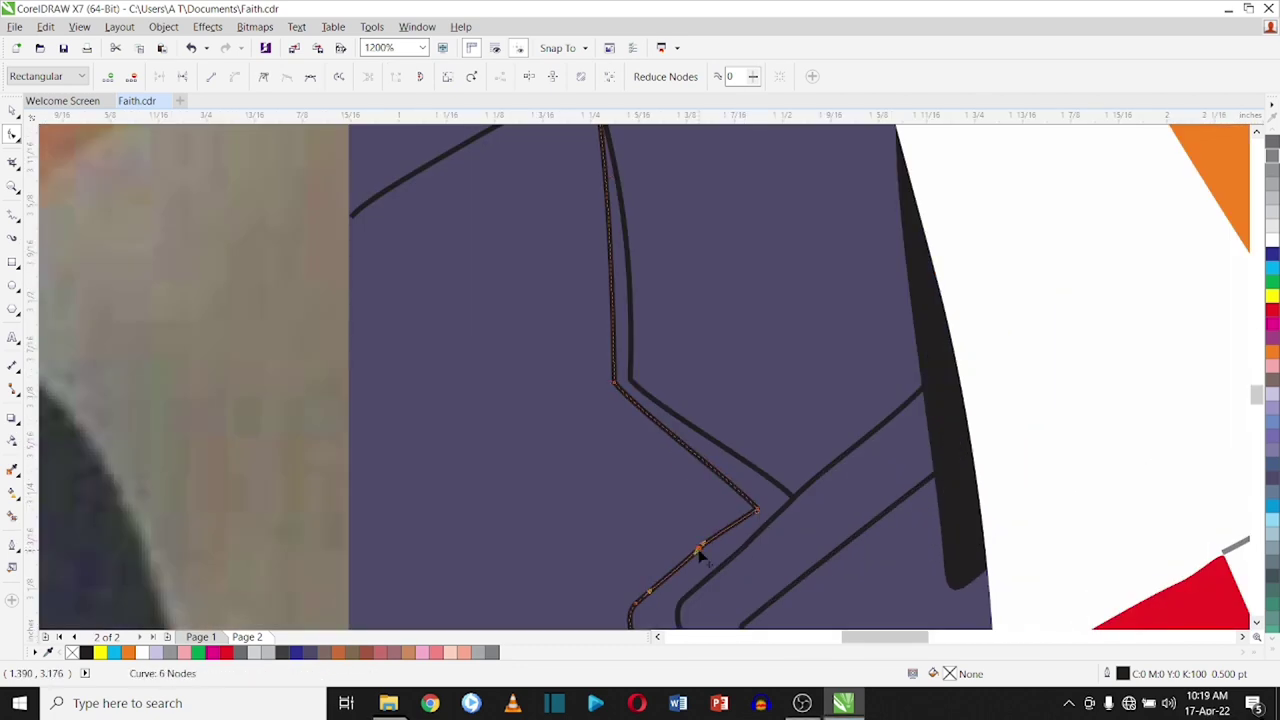
scroll(700, 551, "down", 2)
scroll(700, 583, "up", 2)
scroll(700, 583, "down", 2)
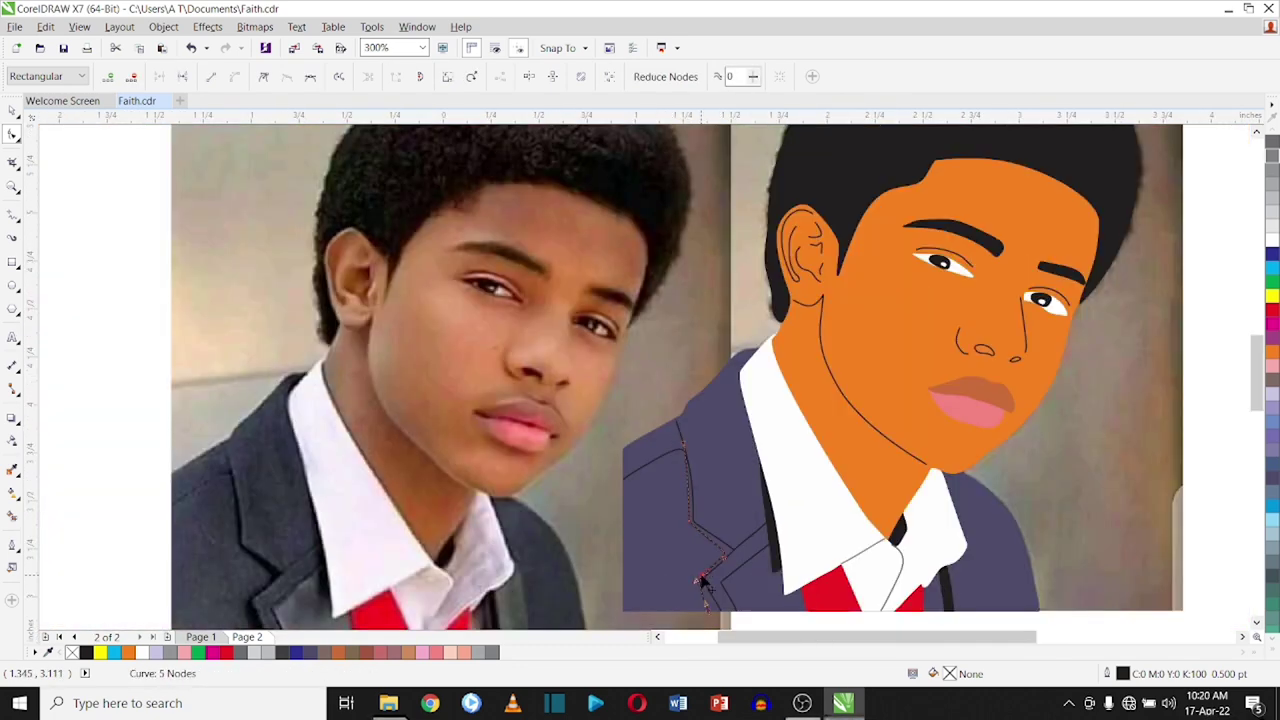
- Draw a Freehand segment from the lapel's end node back onto the lapel
key("F5")
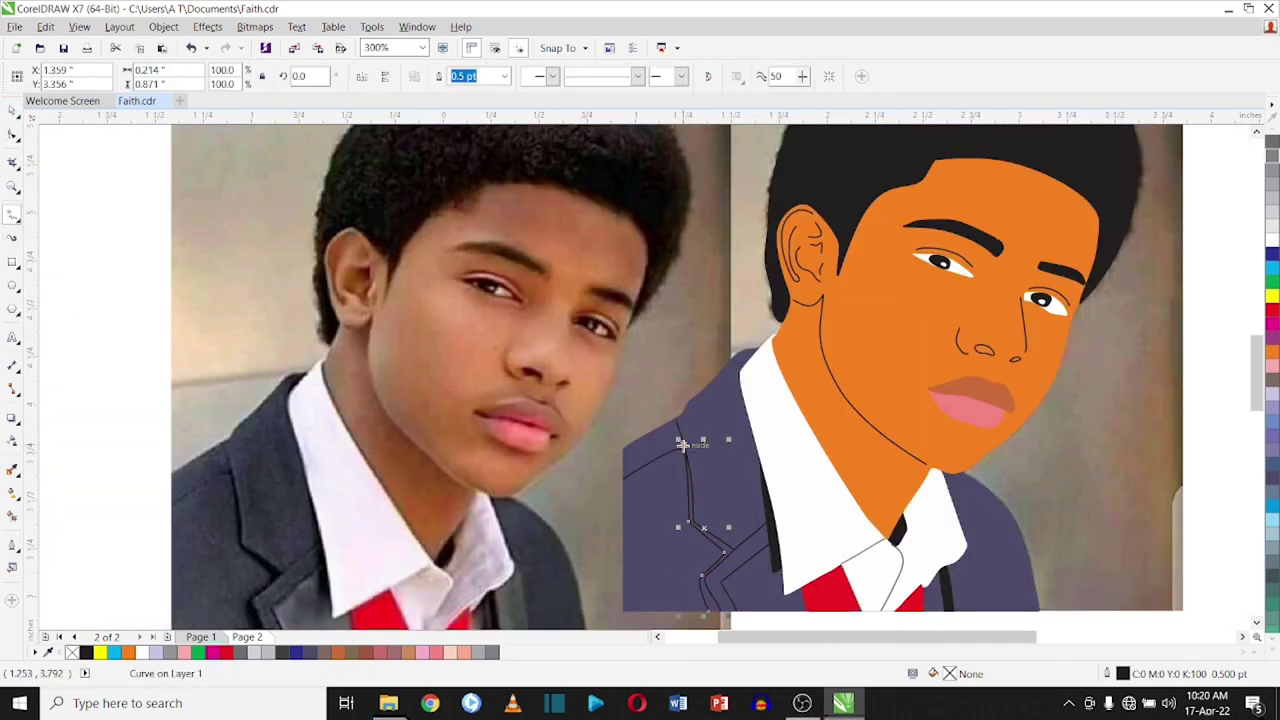
scroll(682, 445, "up", 2)
scroll(682, 445, "down", 2)
left_click(684, 447)
left_click(728, 556)
scroll(700, 530, "up", 2)
- Bend the new diagonal segment to hug the lapel's inner stroke
key("F10")
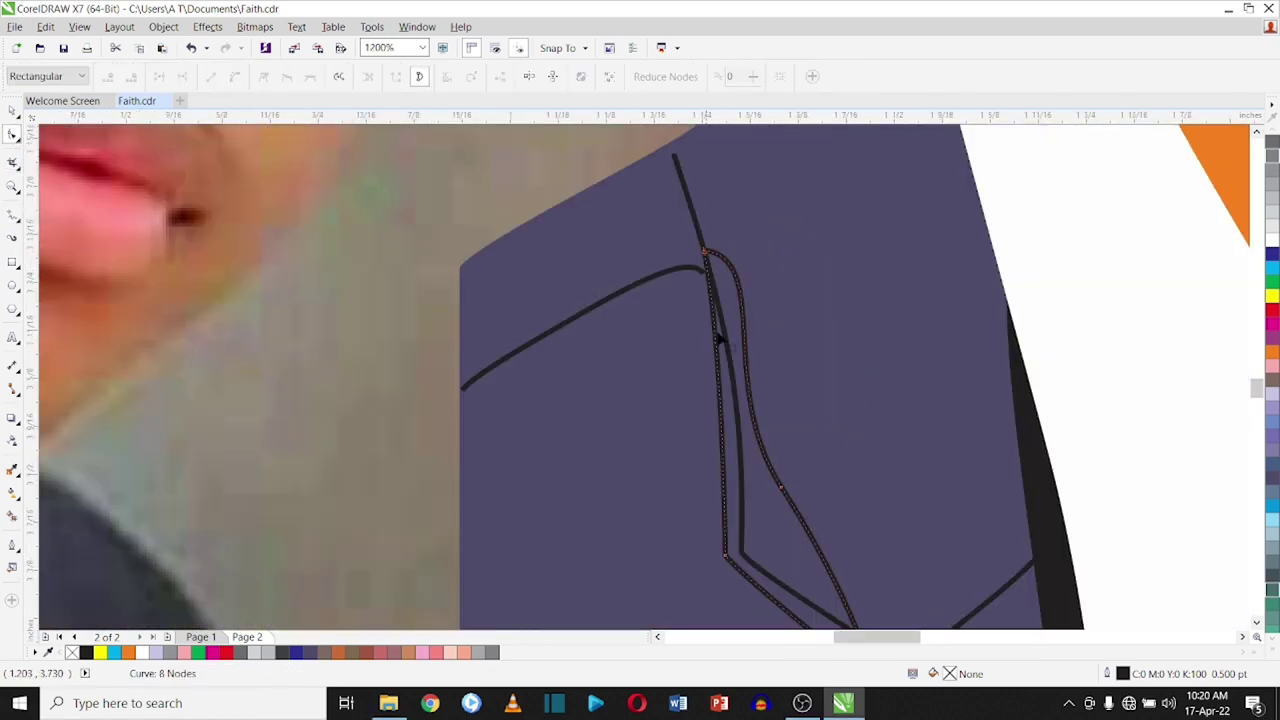
left_click_drag(787, 455, 700, 437)
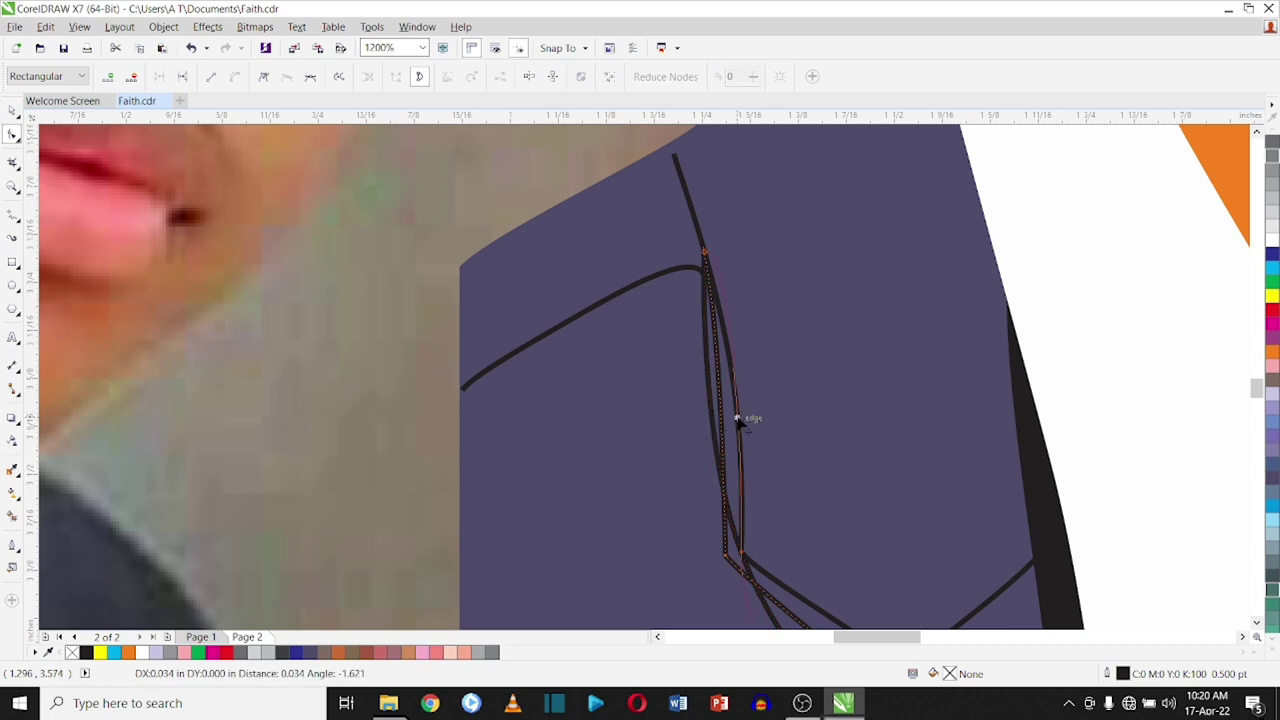
scroll(731, 487, "up", 1)
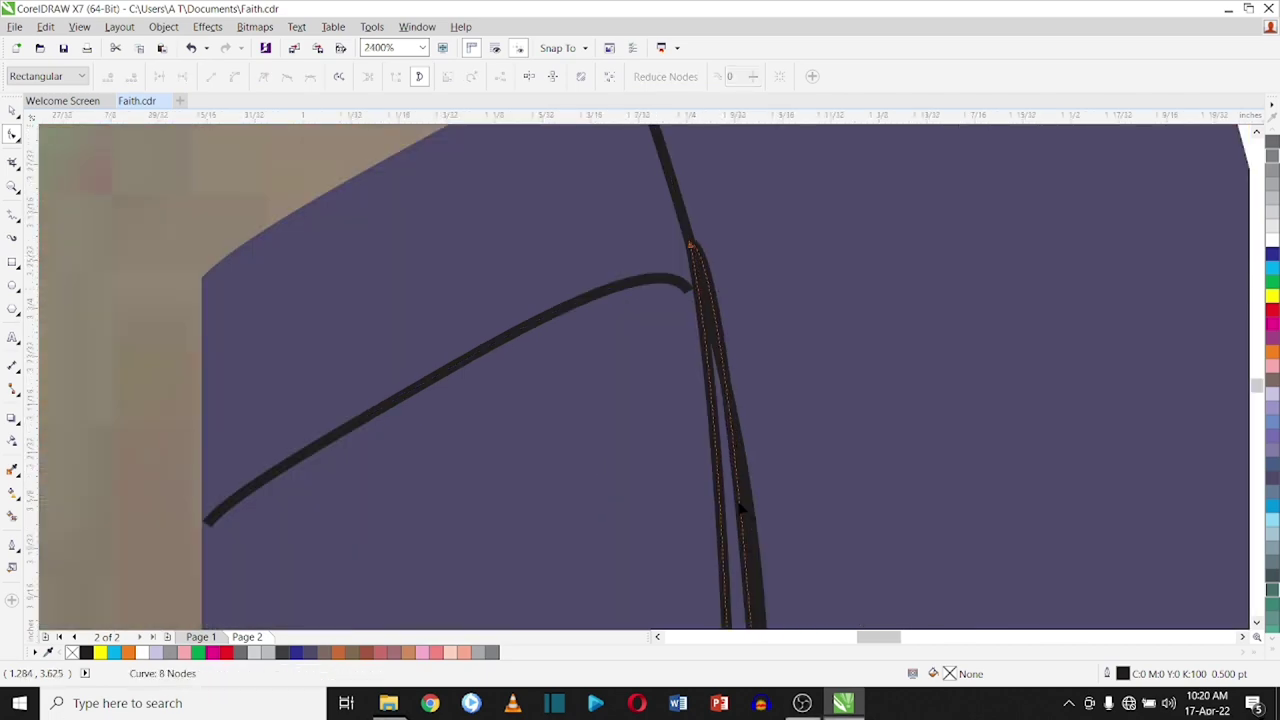
scroll(797, 630, "down", 1)
scroll(797, 630, "up", 1)
scroll(797, 630, "up", 1)
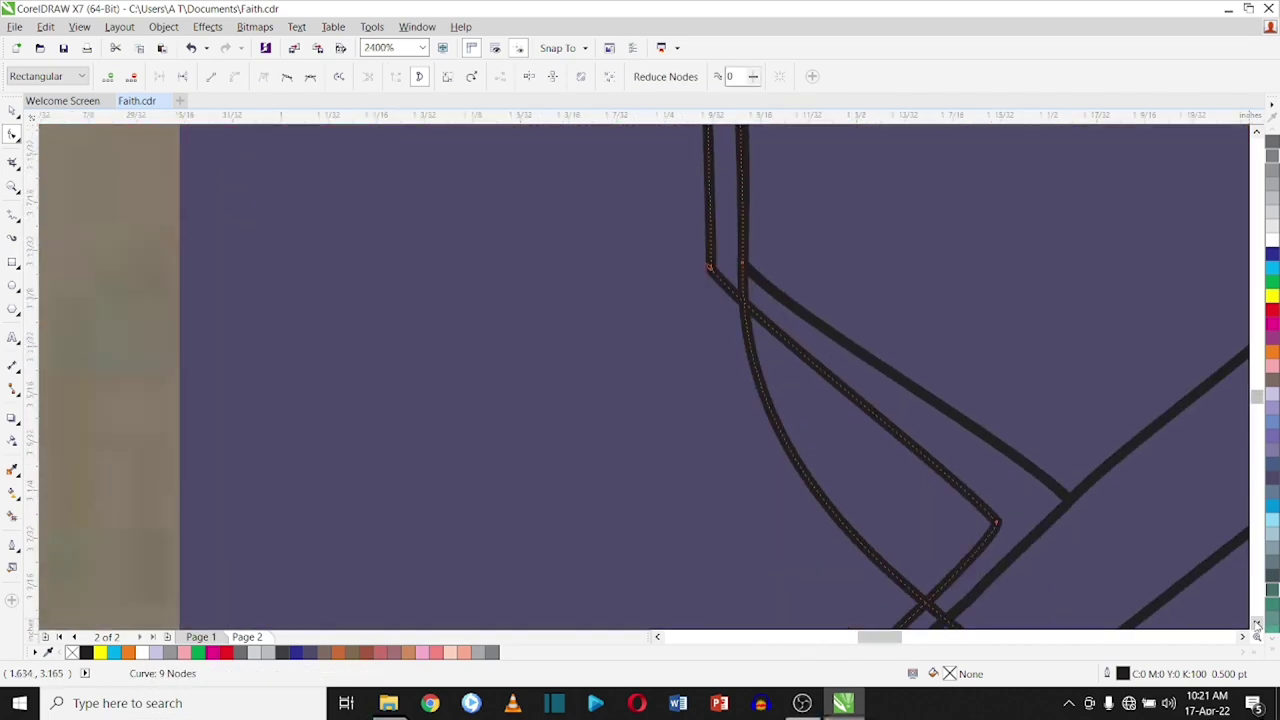
- Reshape the lapel's lower bend, snap a node to the intersection and straighten the inner segment
mouse_move(966, 452)
left_mouse_down()
mouse_move(810, 358)
mouse_move(871, 329)
left_mouse_up()
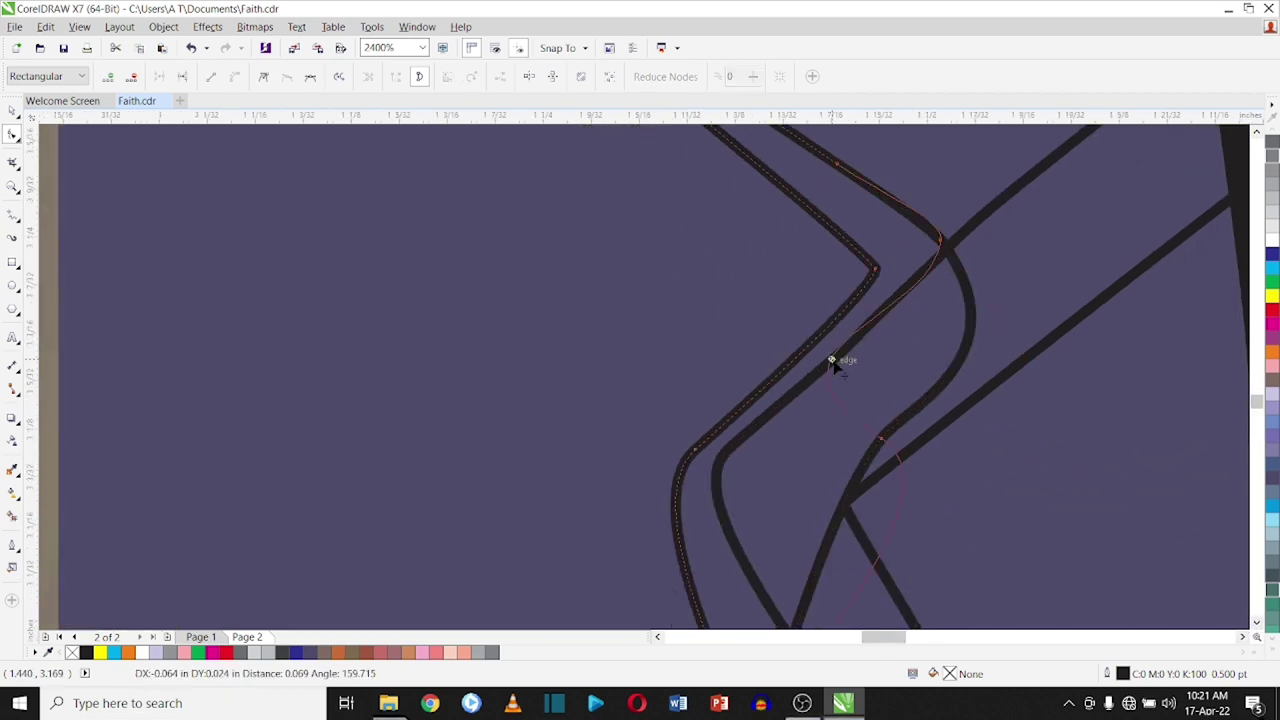
mouse_move(1097, 563)
left_mouse_down()
mouse_move(918, 372)
mouse_move(771, 424)
mouse_move(755, 538)
left_mouse_up()
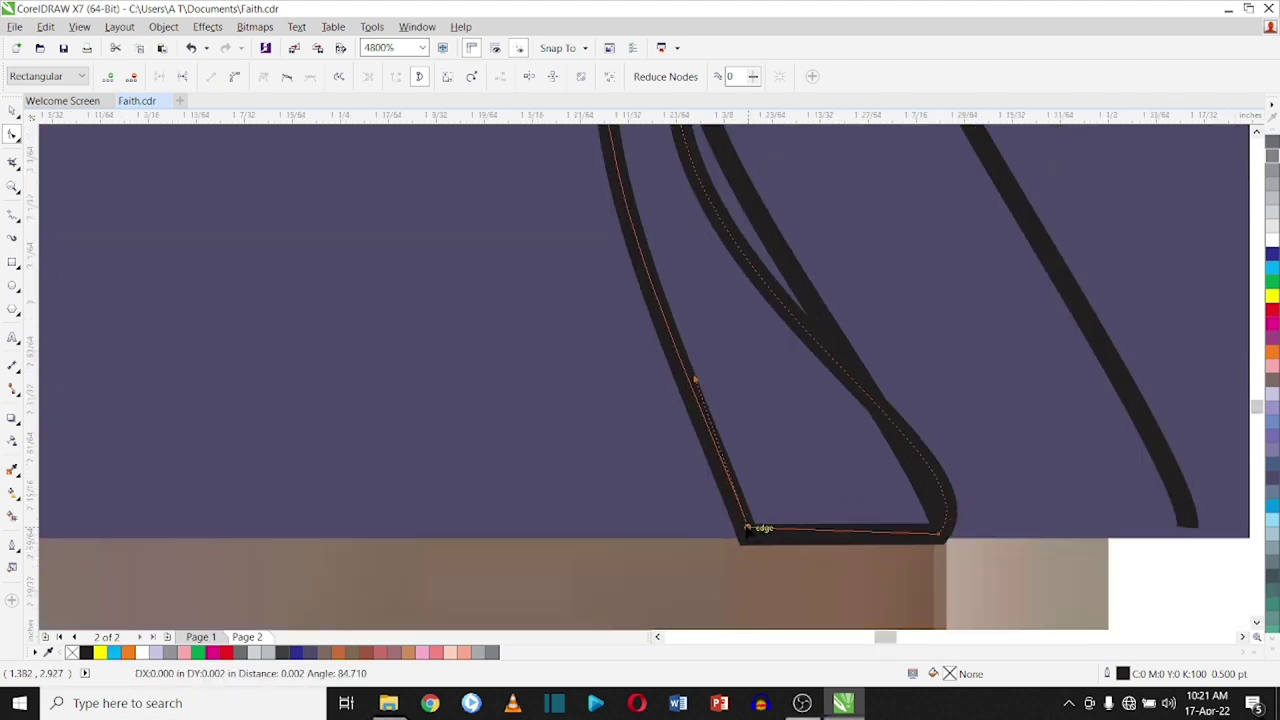
left_click_drag(755, 538, 748, 534)
left_click_drag(771, 216, 889, 466)
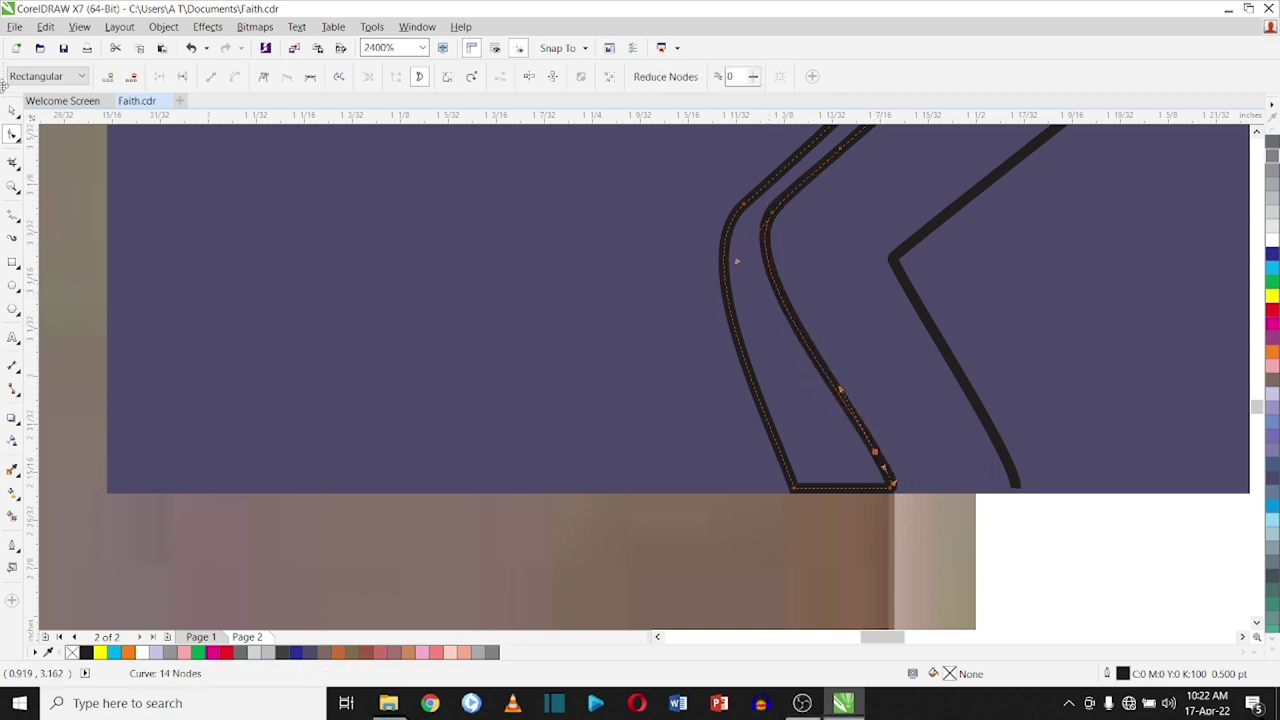
key("Escape")
scroll(889, 466, "down", 2)
scroll(1071, 569, "down", 1)
left_click(975, 400)
- Recolour the face shape from orange to tan brown (C0 M40 Y60 K20)
left_click(1071, 569)
scroll(1071, 569, "down", 1)
left_click(905, 420)
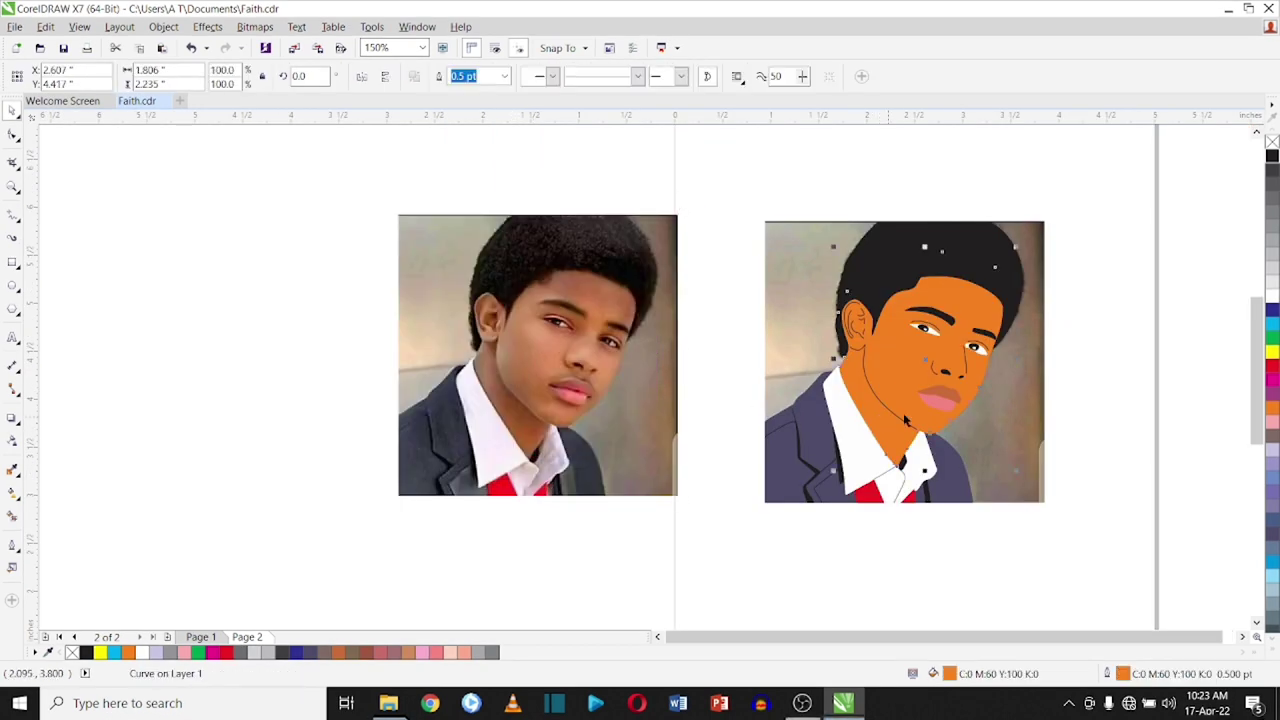
left_click(1273, 655)
left_click(1245, 500)
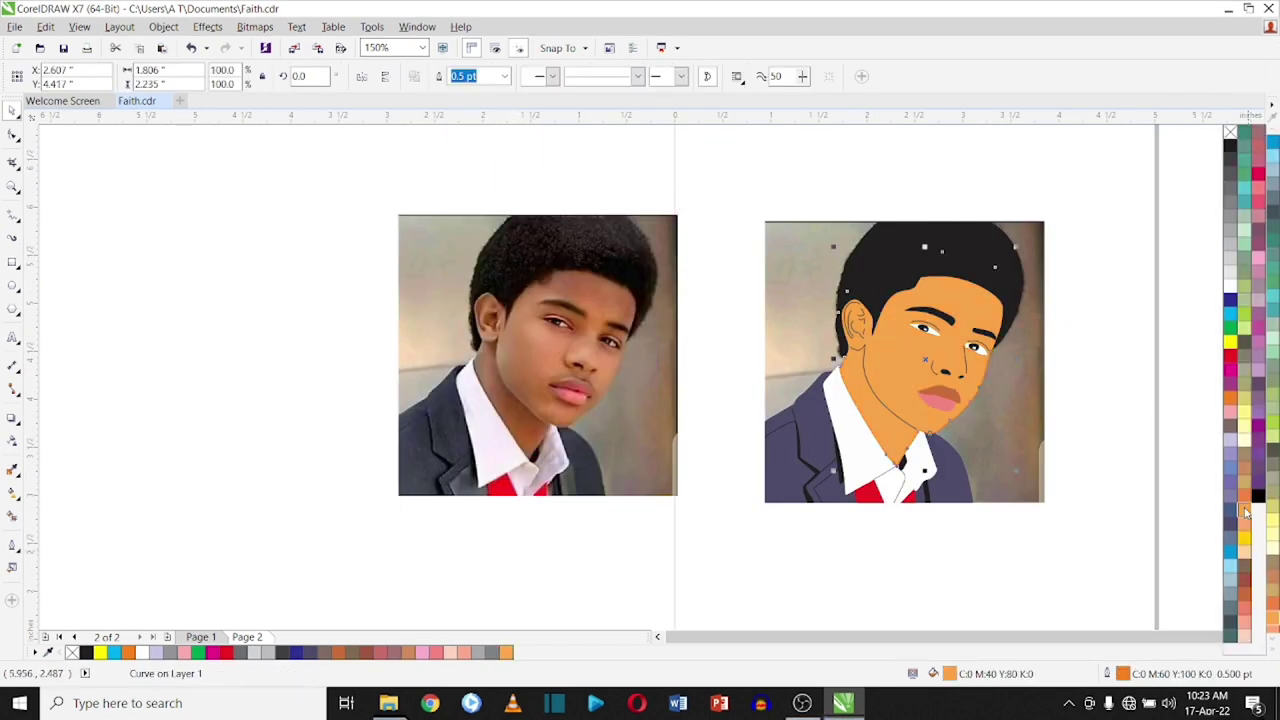
left_click(1245, 500)
left_click(1245, 468)
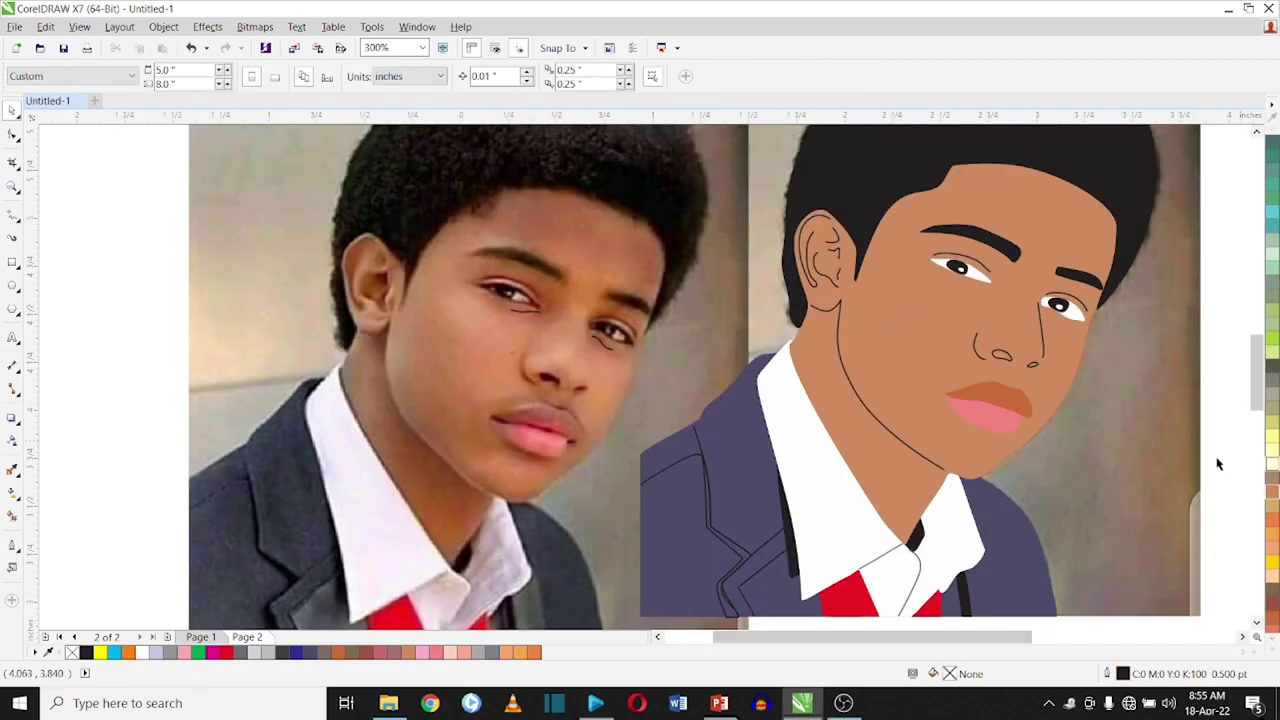
key("Tab")
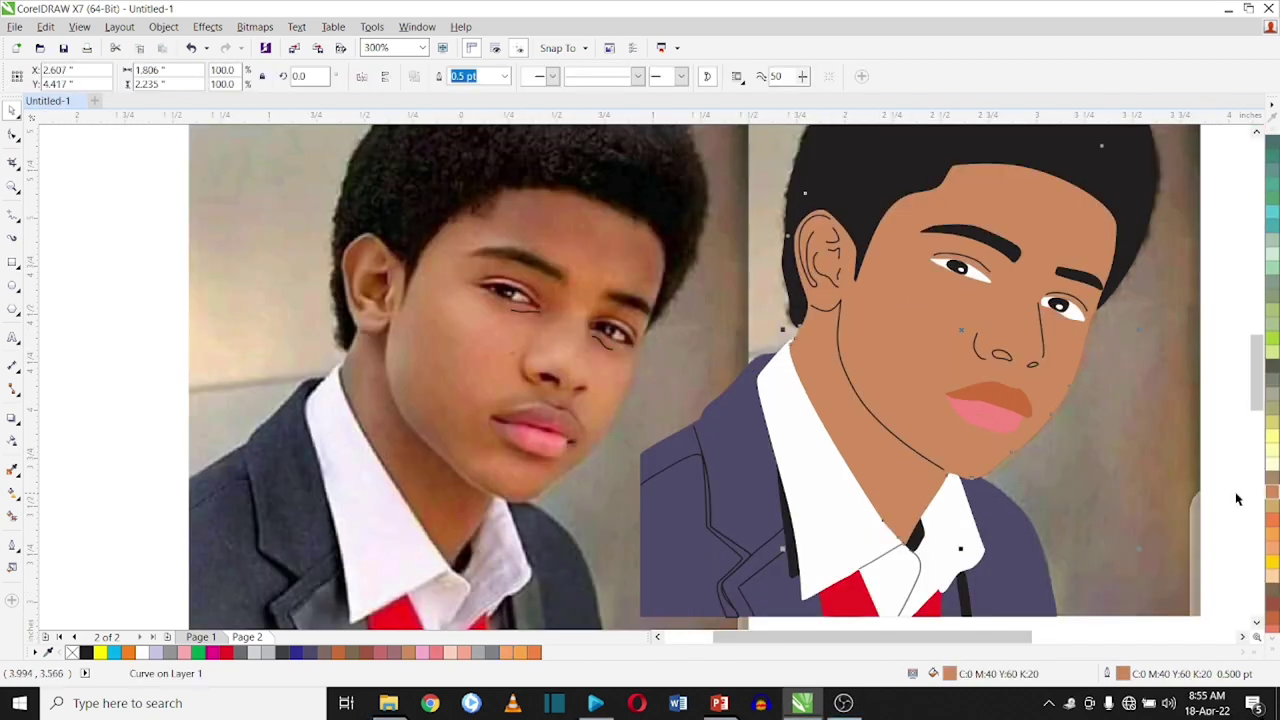
- Fill the nostril shapes with solid black
scroll(908, 337, "down", 1)
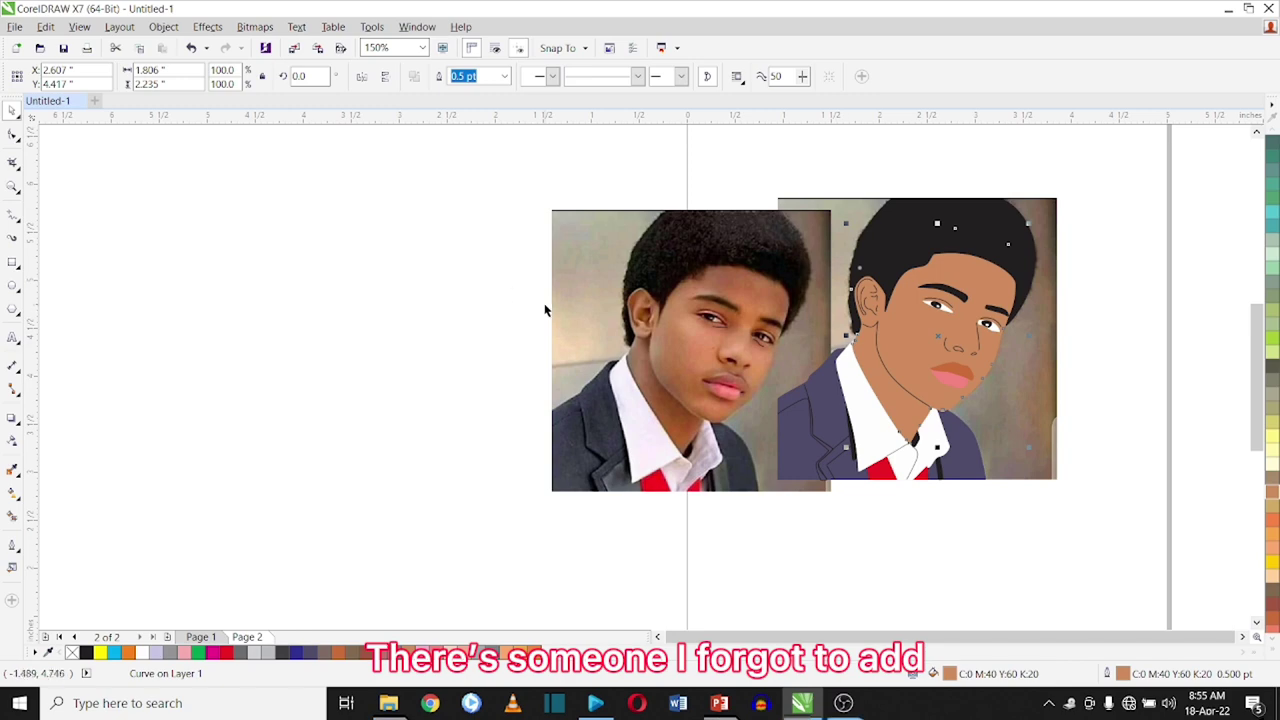
scroll(713, 330, "up", 2)
scroll(910, 405, "down", 1)
left_click_drag(429, 286, 938, 432)
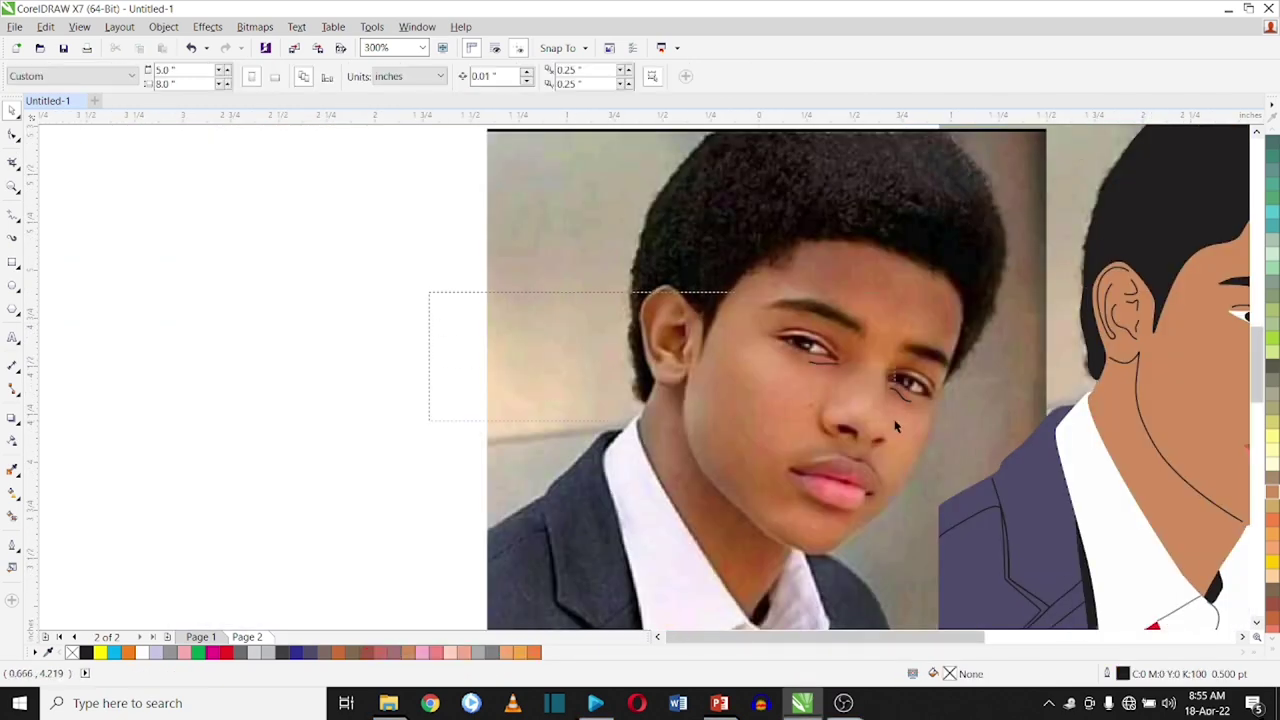
scroll(1098, 387, "down", 1)
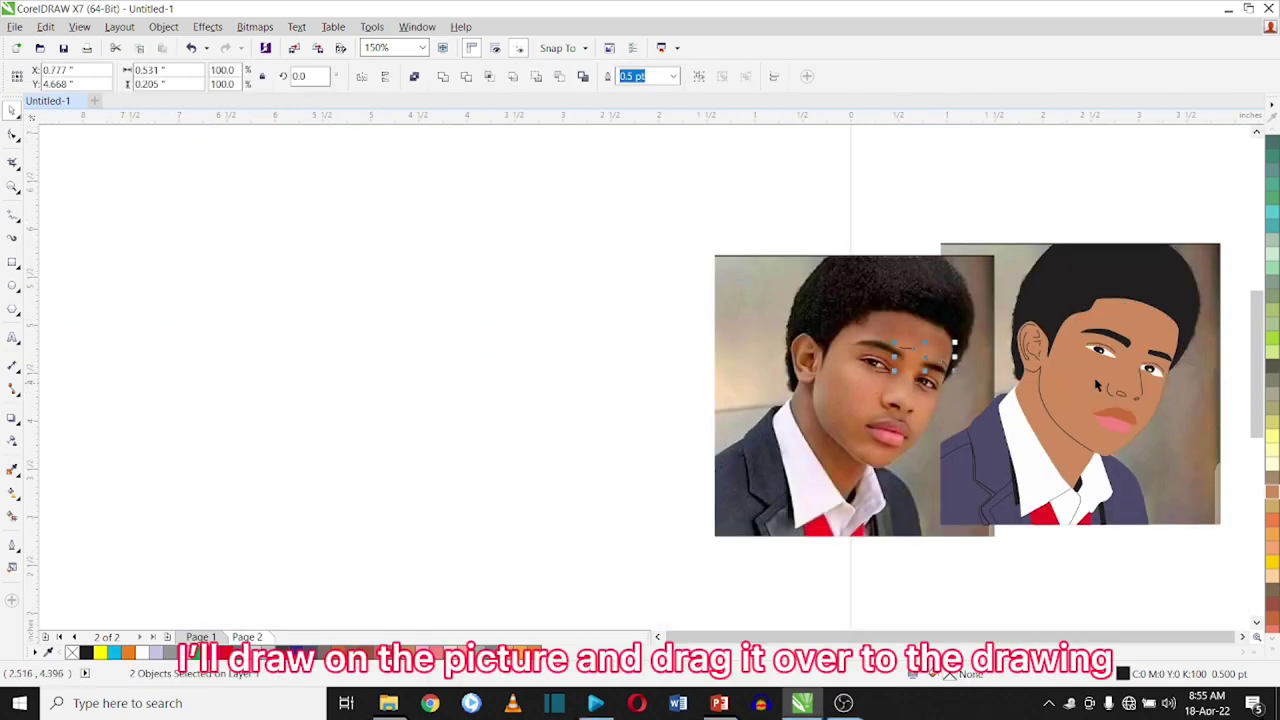
scroll(1097, 386, "up", 1)
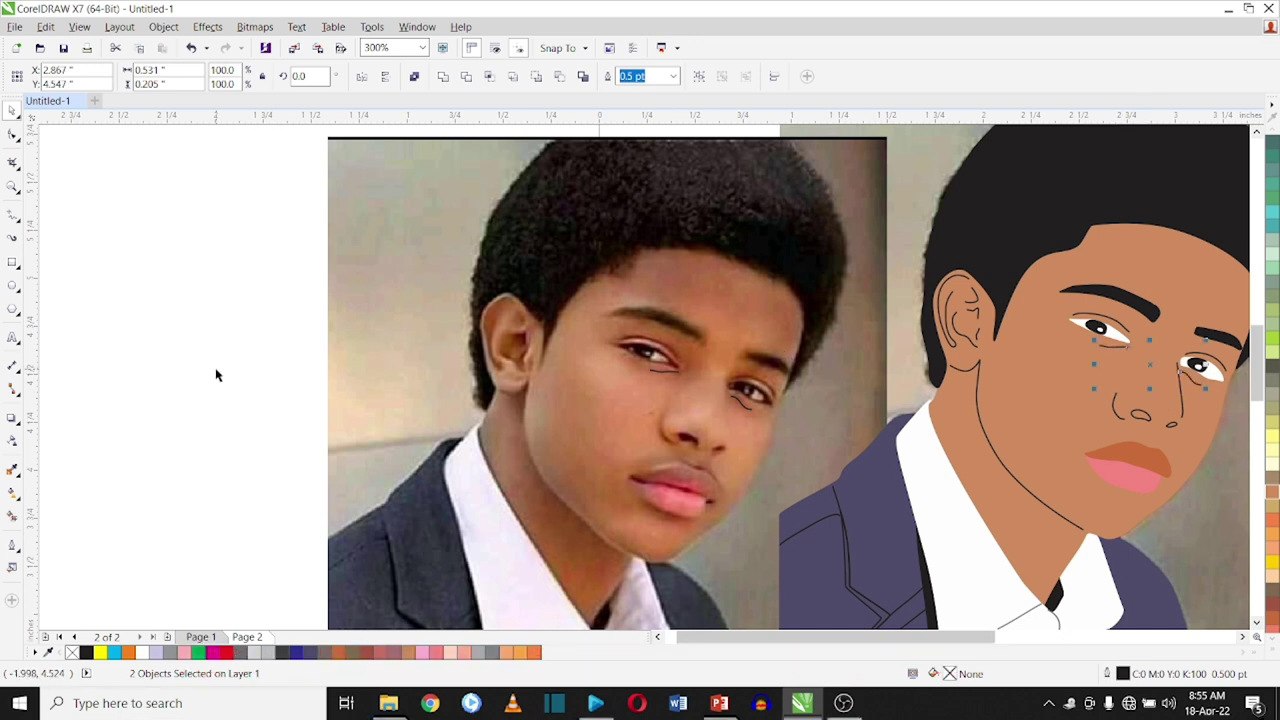
scroll(1128, 374, "up", 1)
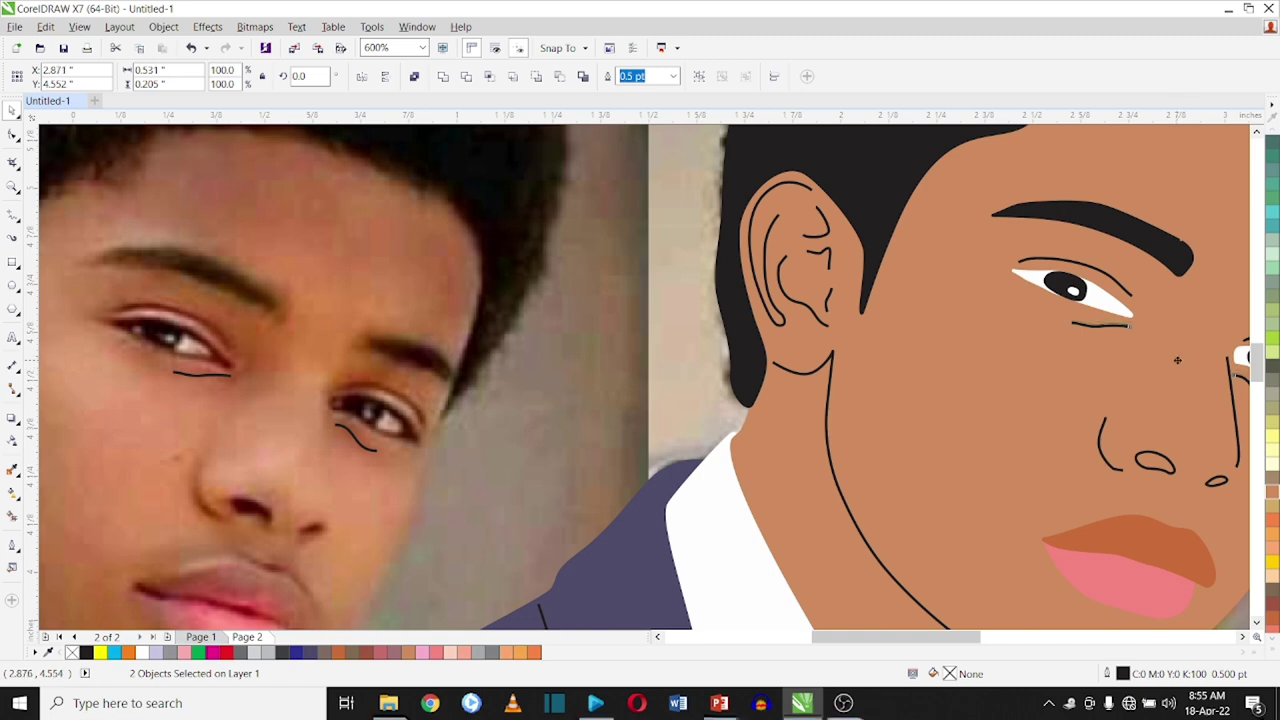
scroll(1093, 343, "down", 1)
scroll(257, 394, "up", 1)
scroll(257, 394, "down", 1)
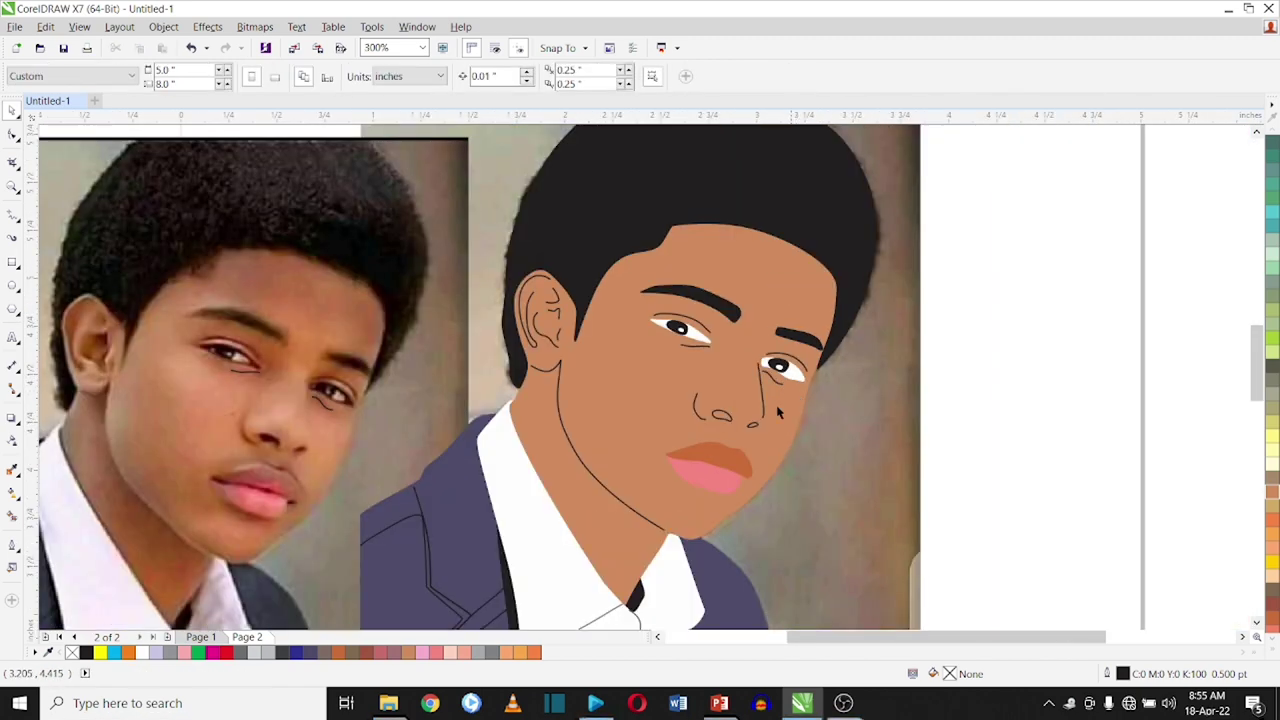
left_click(1272, 648)
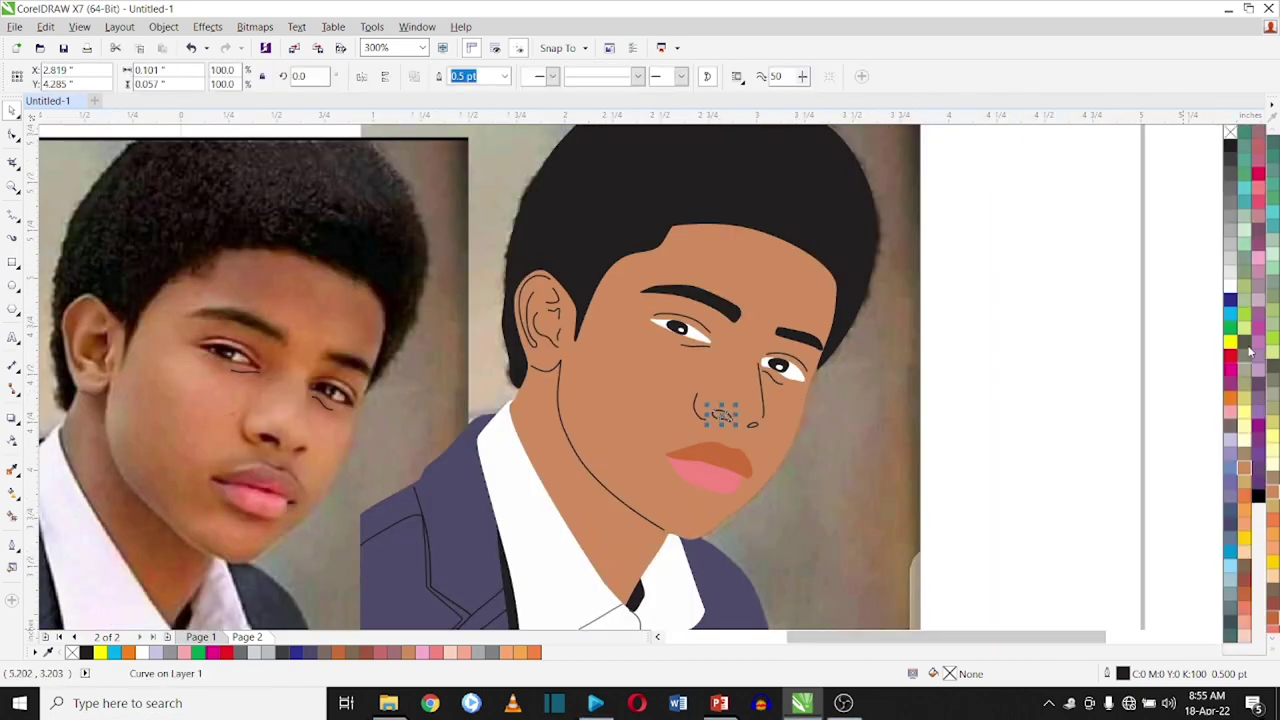
left_click(1230, 145)
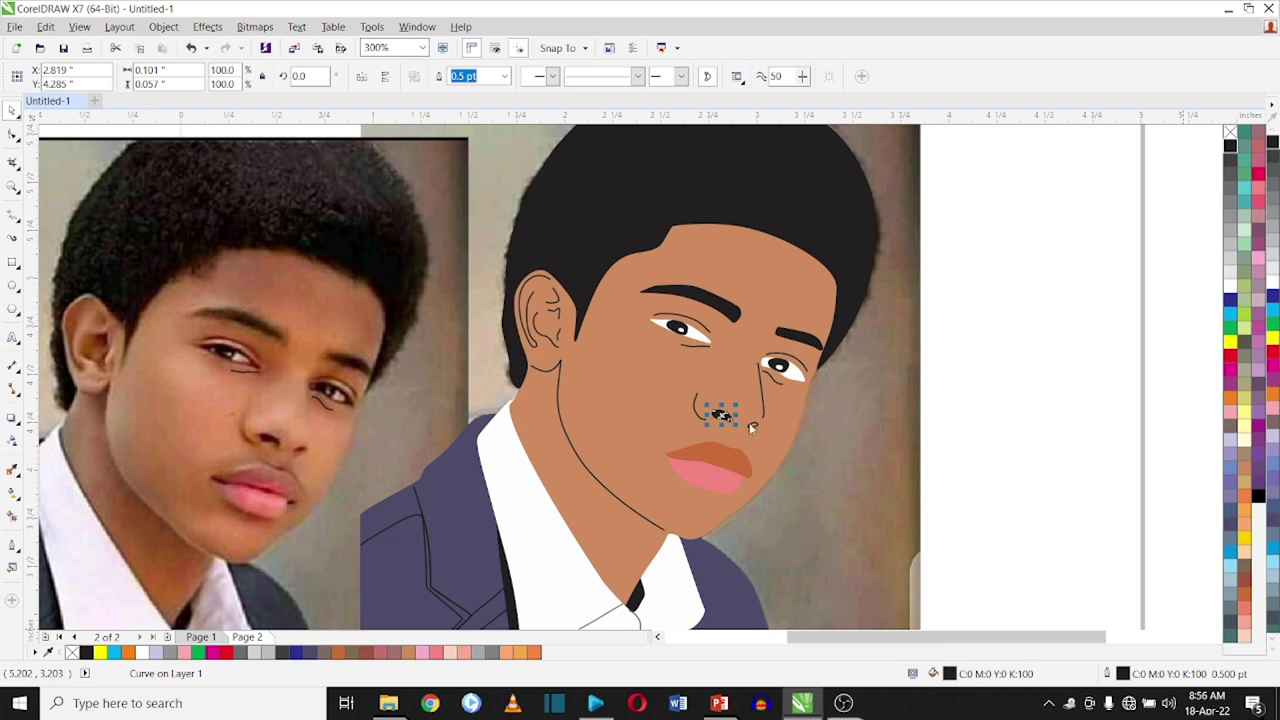
left_click(1057, 252)
- Fill the narrow lapel stroke on the jacket with black
scroll(748, 382, "down", 2)
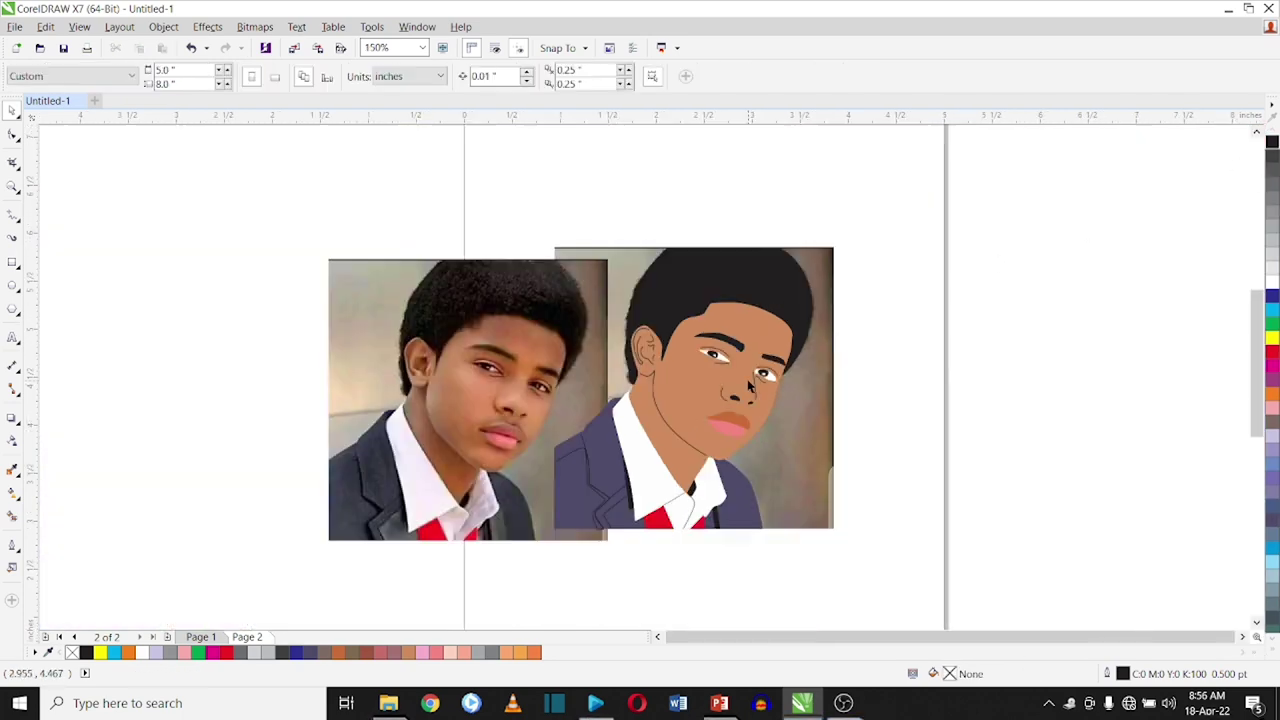
scroll(600, 450, "up", 2)
left_click(571, 430)
left_click(1272, 145)
scroll(595, 540, "up", 2)
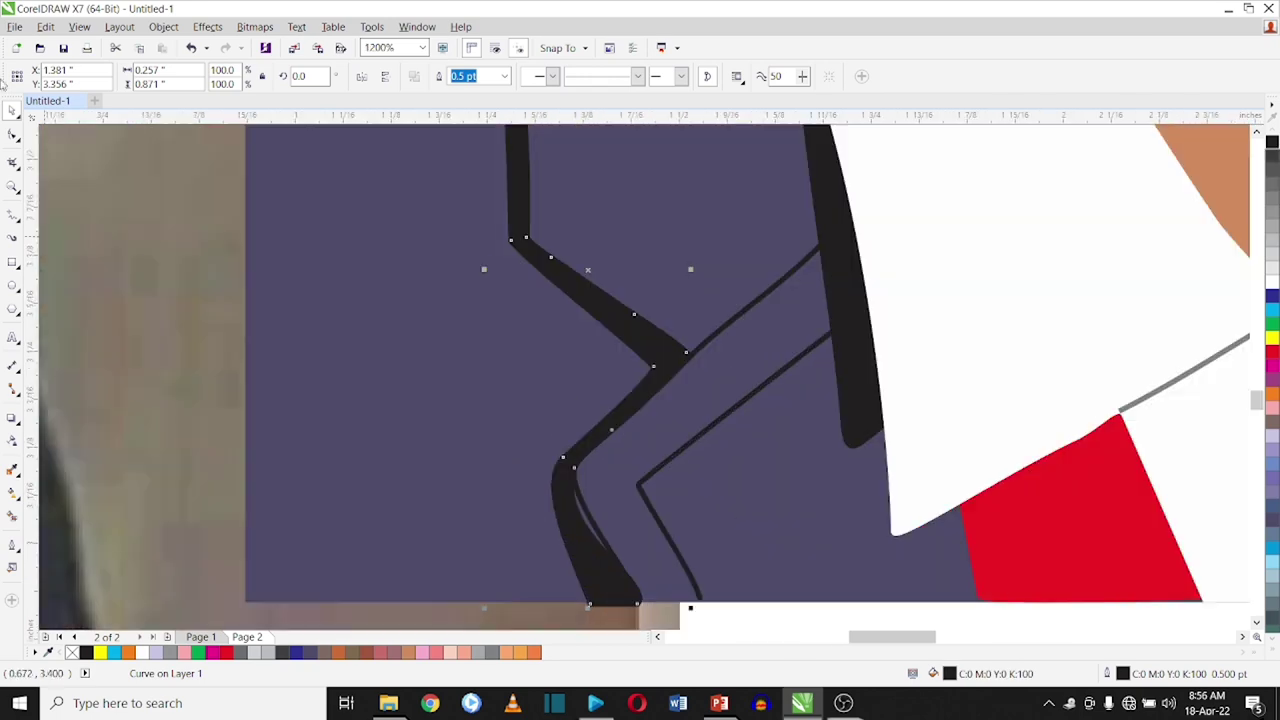
- Pull the lapel stroke's bottom node left so it ends at the jacket edge
key("F10")
scroll(615, 535, "down", 2)
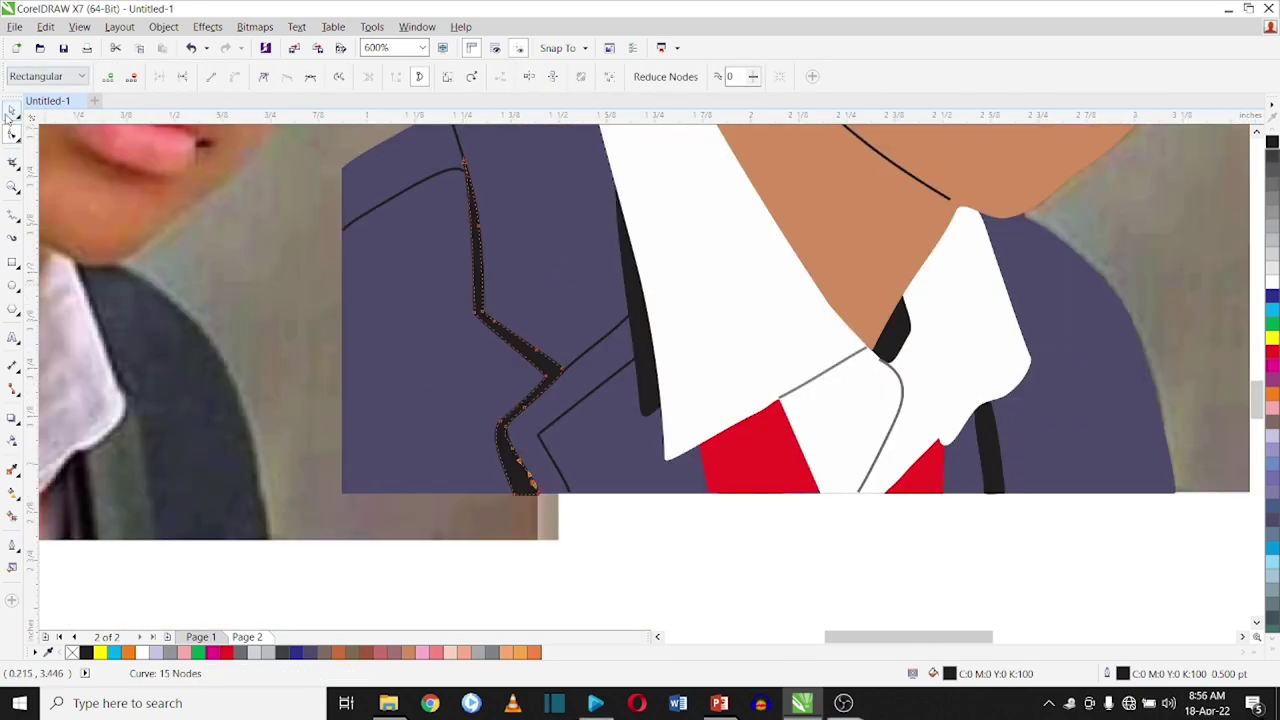
scroll(556, 458, "up", 3)
left_click_drag(556, 458, 458, 452)
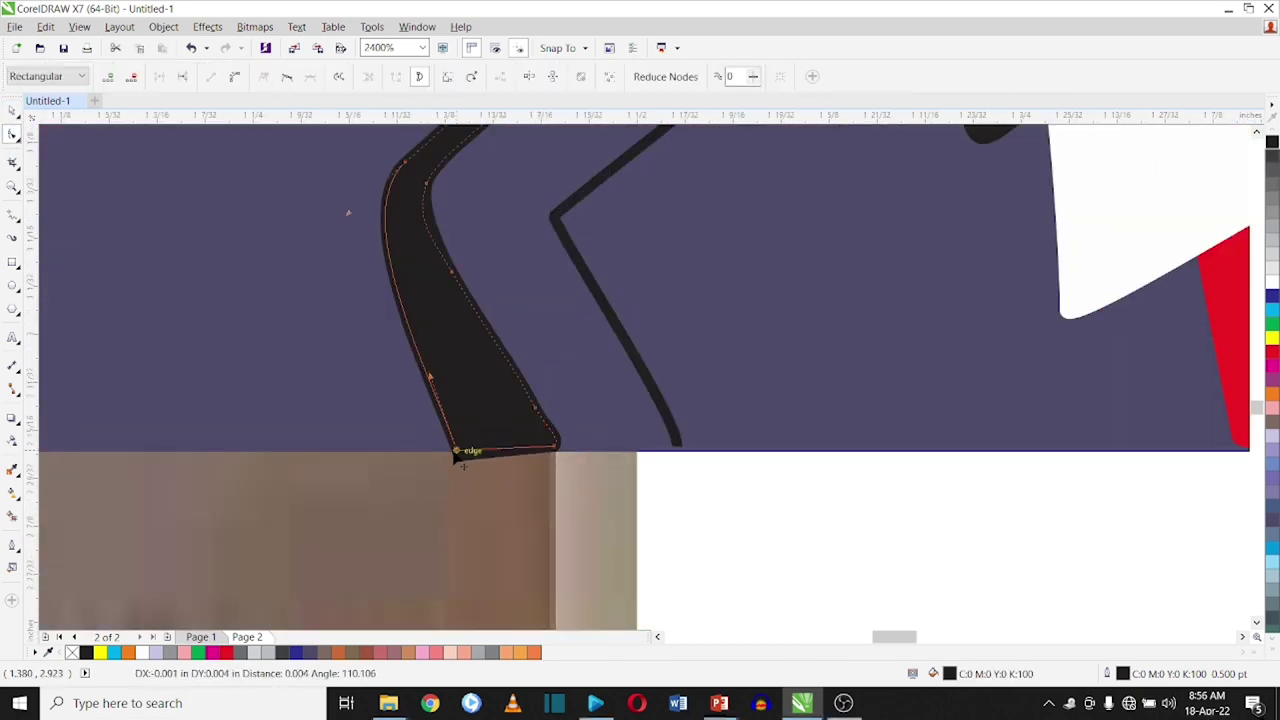
key("space")
scroll(621, 222, "down", 4)
left_click(621, 222)
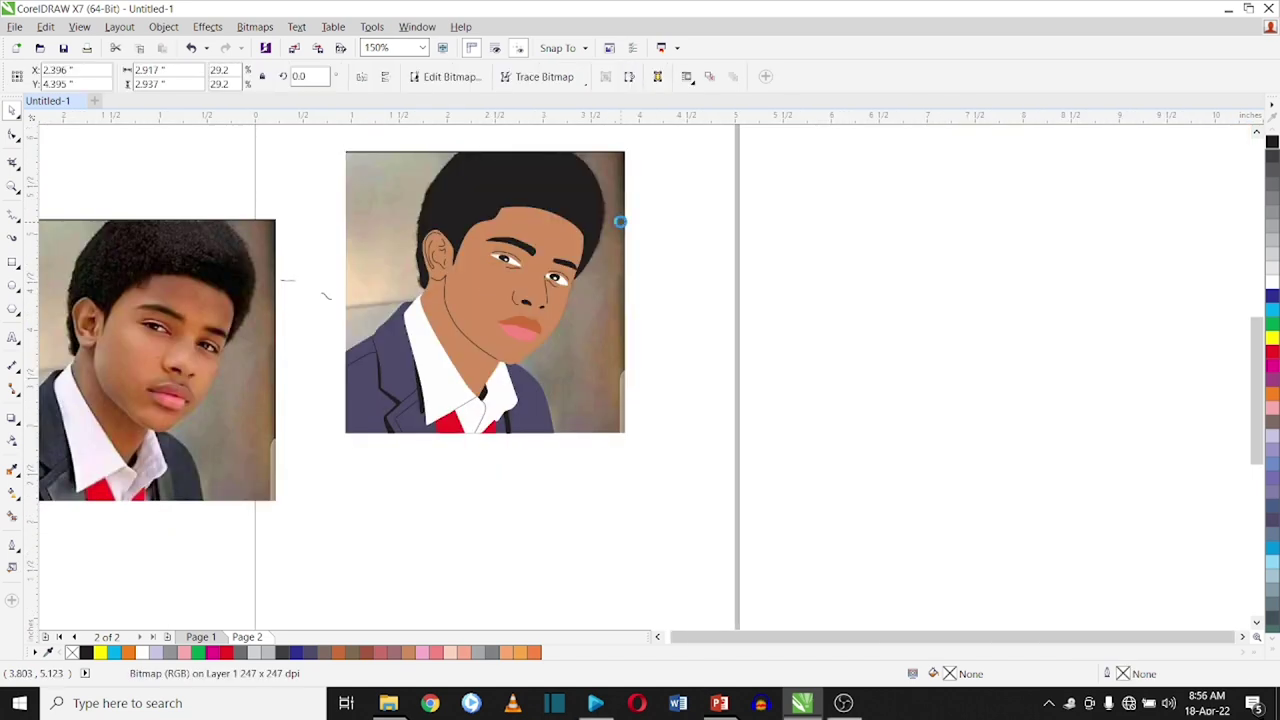
- Delete the photo behind the trace and draw a 60% black grey rectangle
key("Delete")
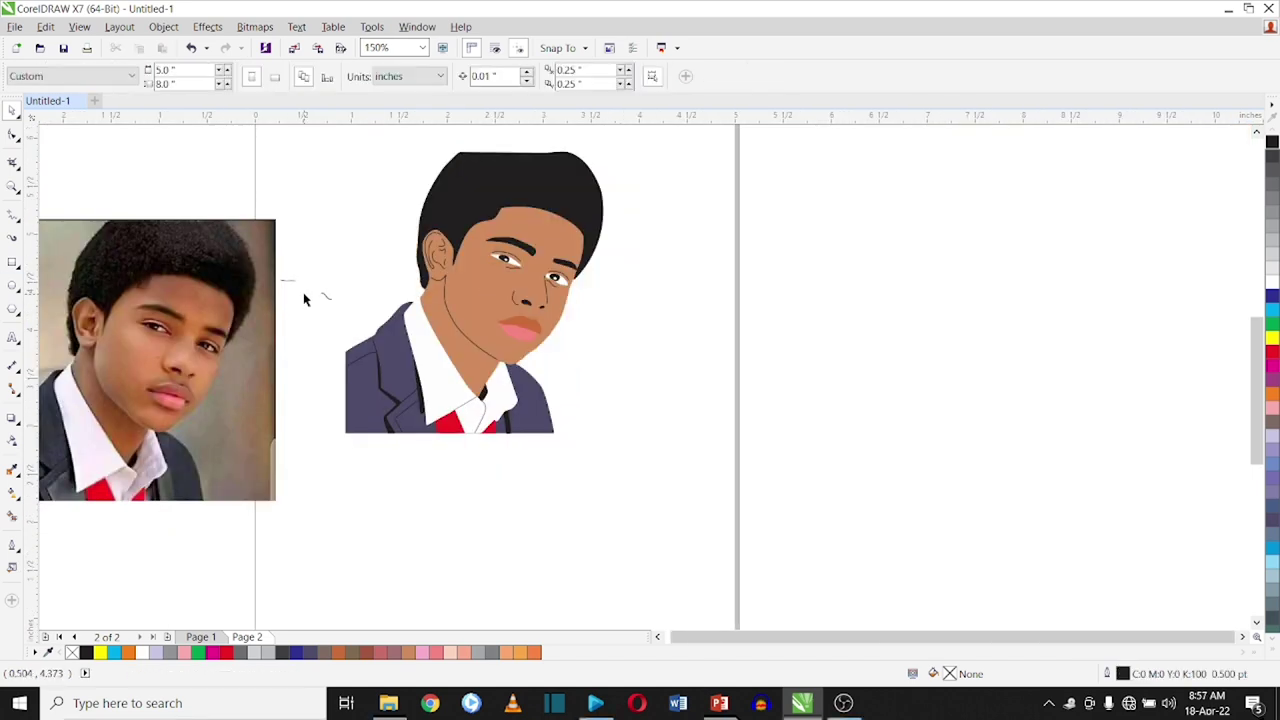
left_click(12, 262)
left_click_drag(650, 264, 900, 505)
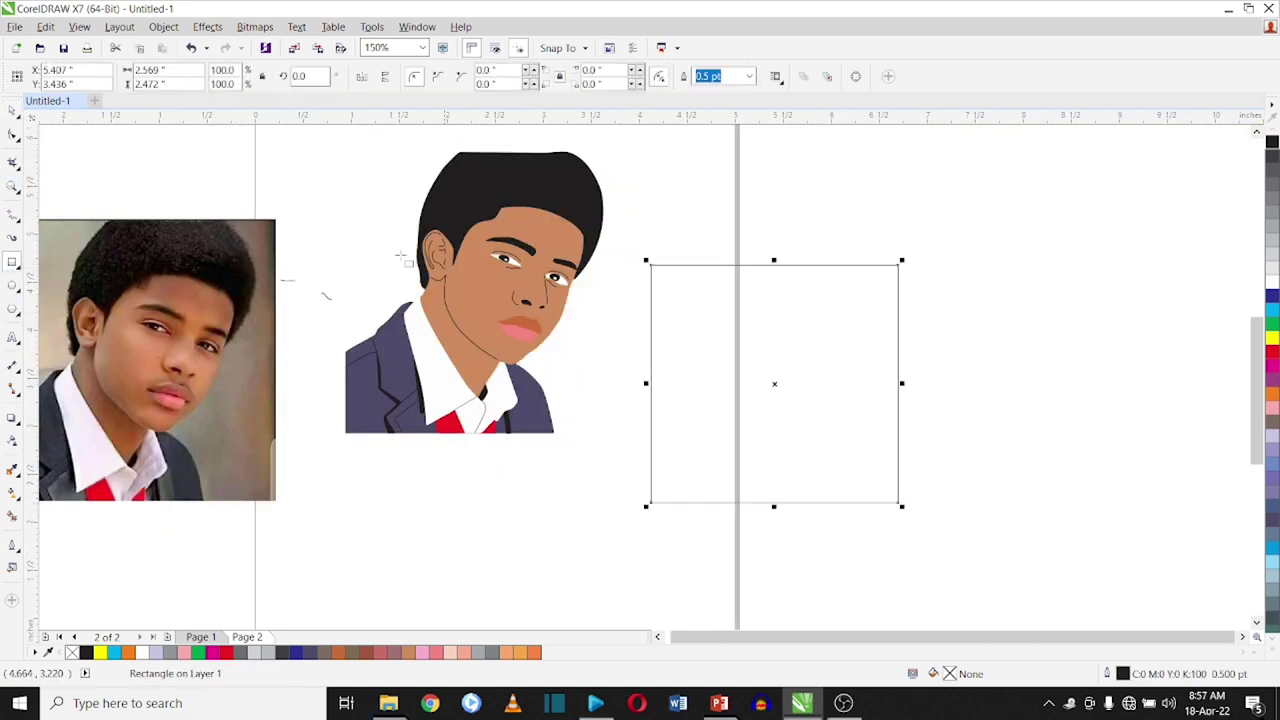
left_click(12, 110)
left_click(1272, 200)
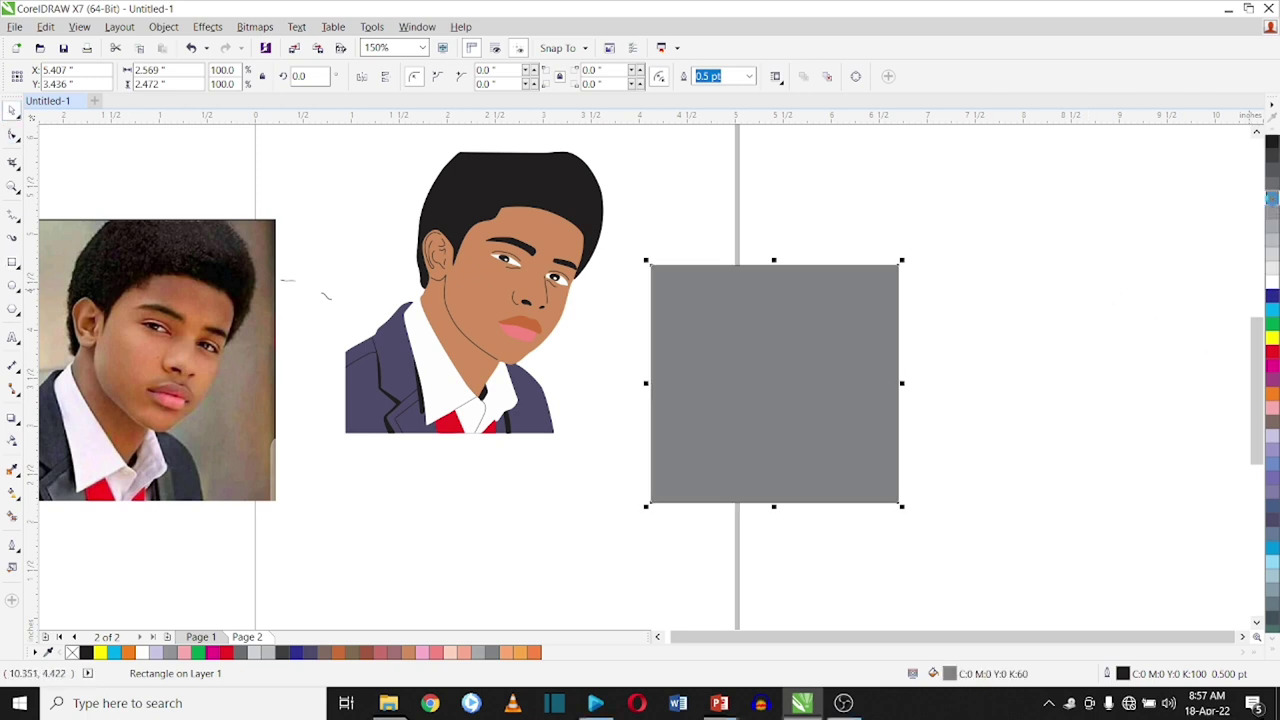
left_click(1003, 277)
- PowerClip the whole vector face inside the grey rectangle
left_click_drag(329, 137, 587, 482)
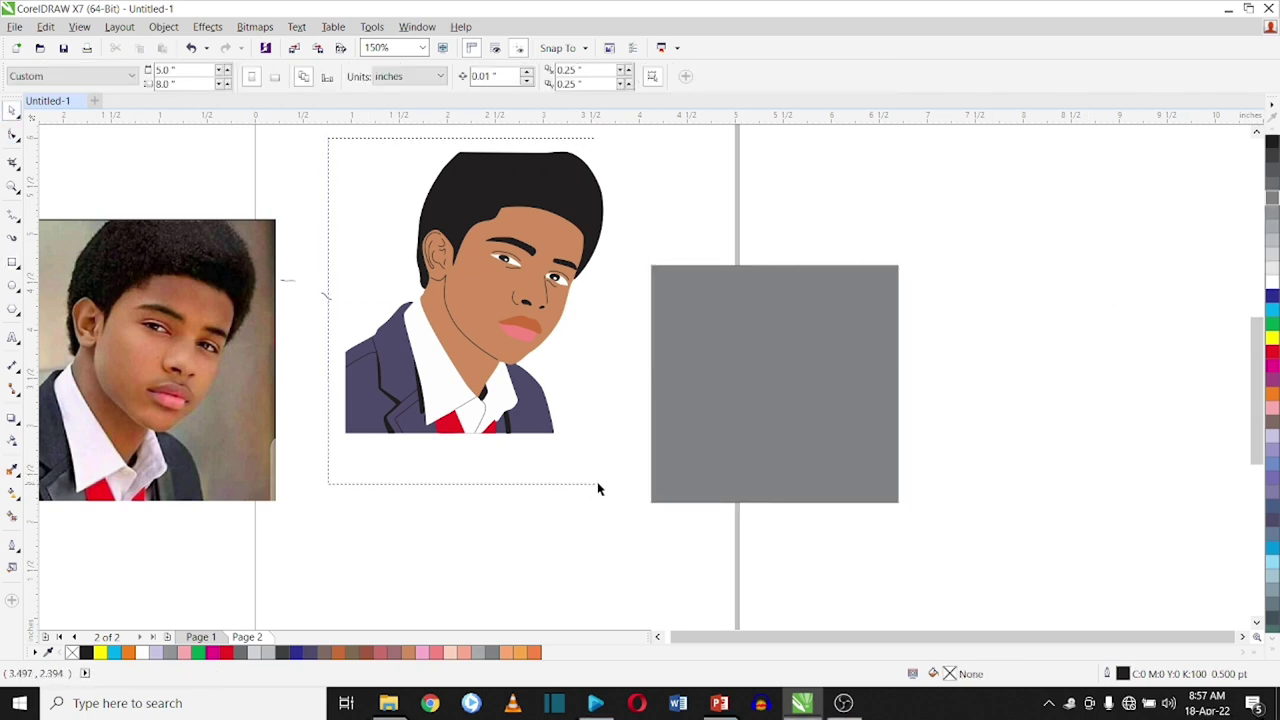
left_click_drag(452, 333, 737, 409)
left_click(800, 514)
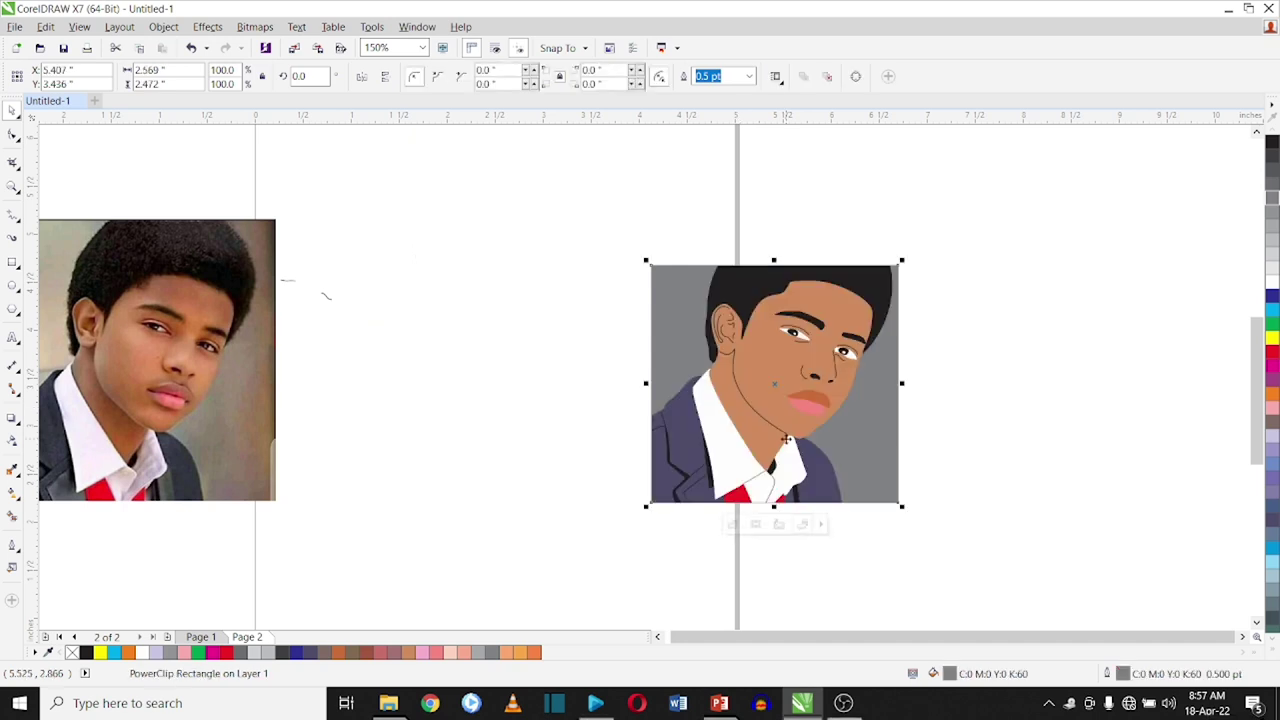
- Edit the PowerClip contents, scaling the face down to fit the grey frame
right_click(786, 440)
left_click(836, 294)
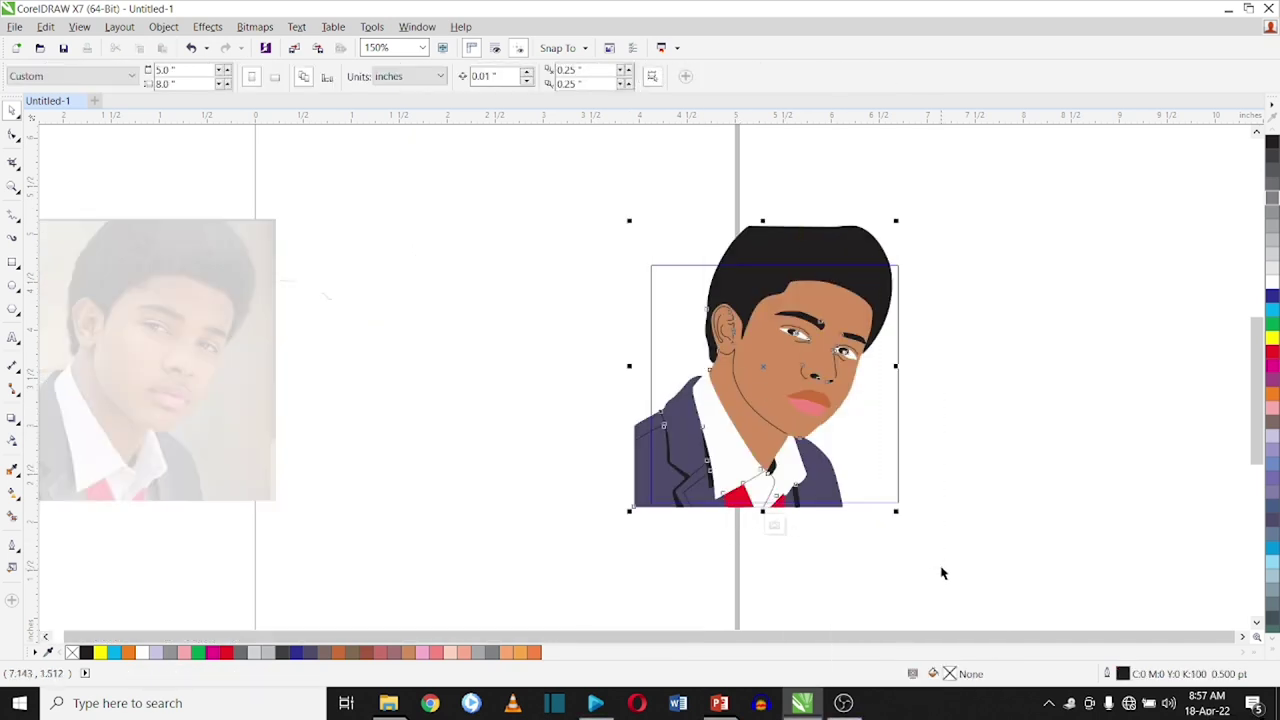
left_click_drag(580, 182, 943, 571)
left_click_drag(633, 507, 632, 508)
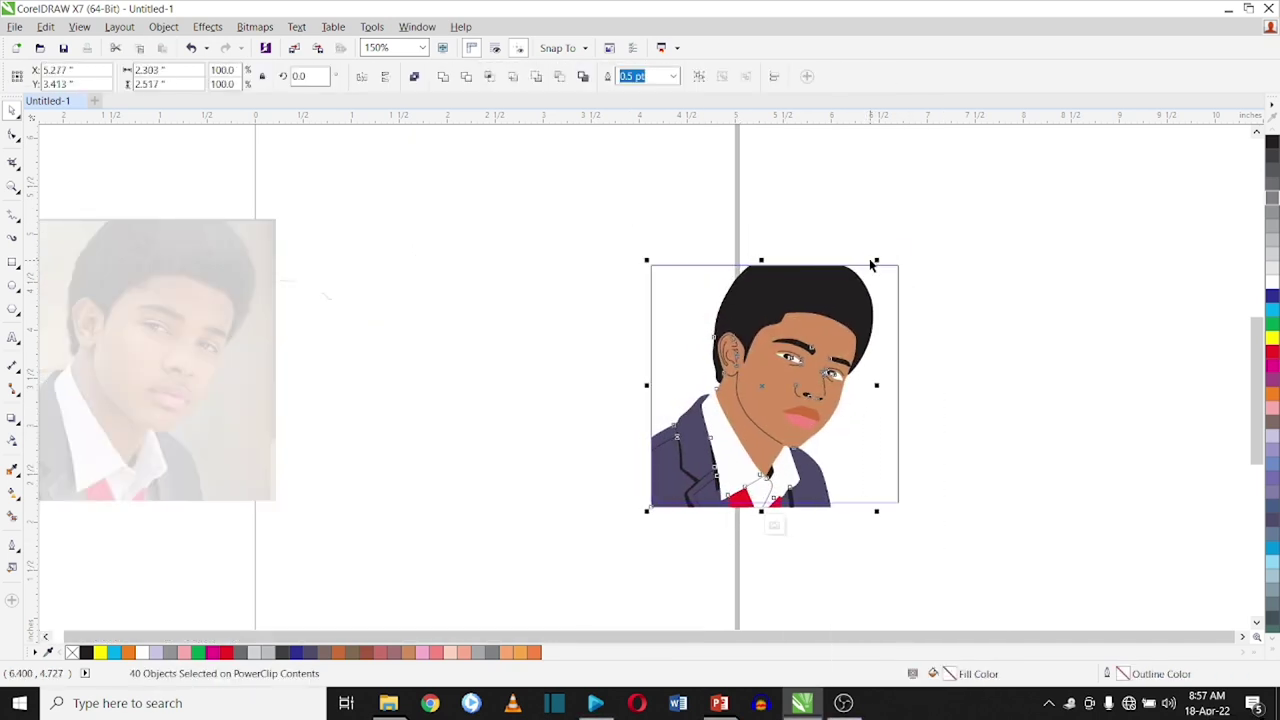
right_click(663, 488)
left_click(730, 110)
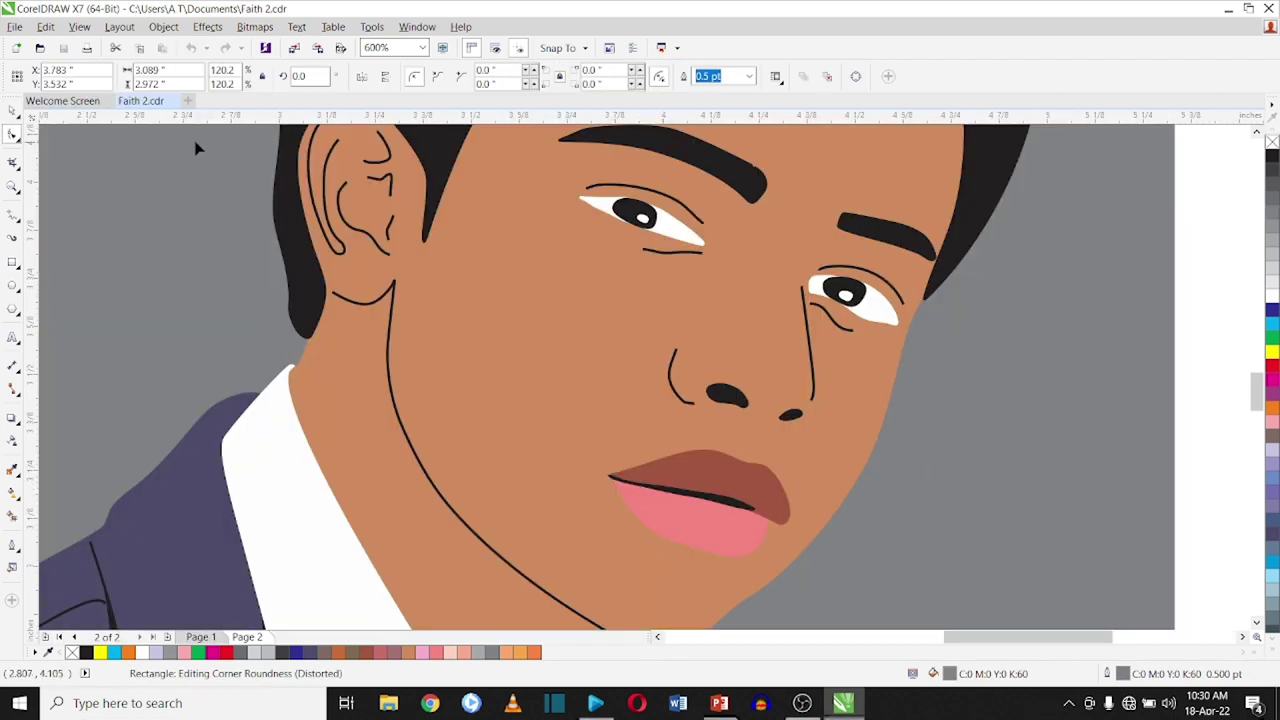
- Inside the PowerClip, move the lip line's end node and reduce its middle dip
right_click(561, 398)
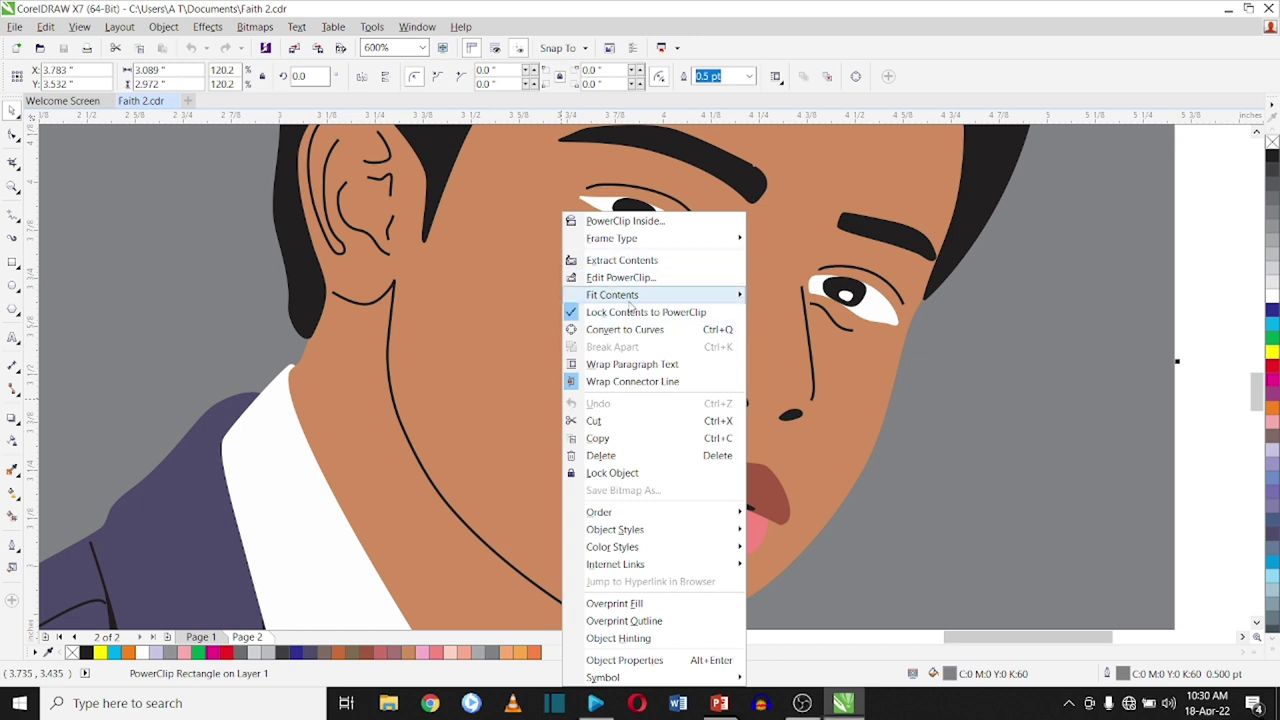
left_click(630, 278)
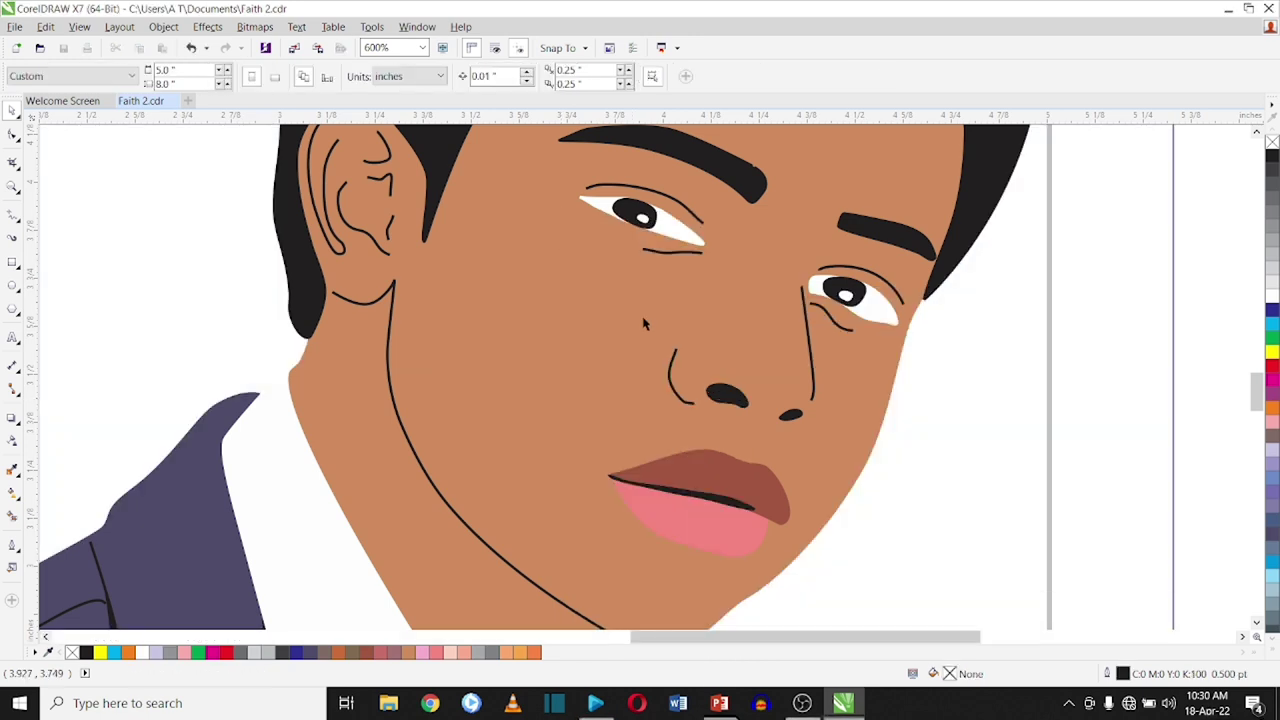
left_click(687, 498)
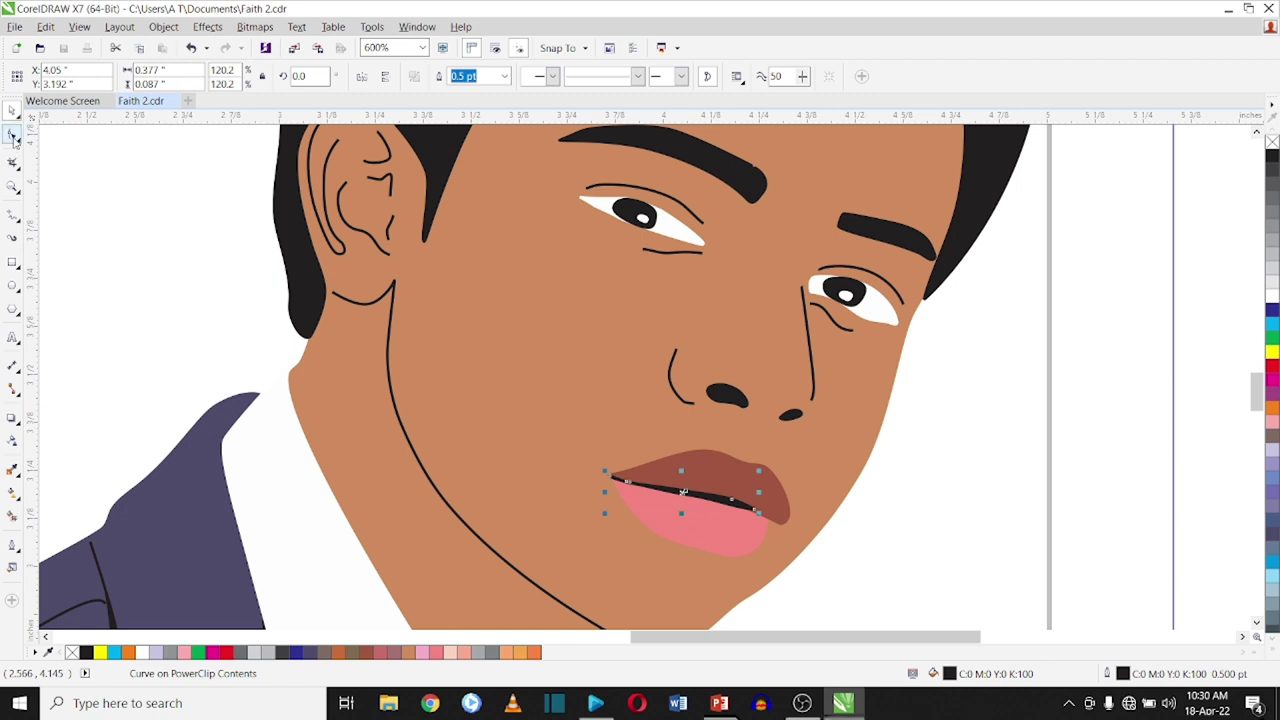
left_click(13, 135)
scroll(691, 477, "up", 2)
scroll(743, 457, "down", 2)
mouse_move(884, 508)
left_mouse_down()
mouse_move(908, 520)
mouse_move(858, 494)
left_mouse_up()
left_click_drag(730, 466, 641, 460)
- Curl the lip line's right end into the mouth corner, deleting and adding nodes
left_click_drag(905, 518, 901, 527)
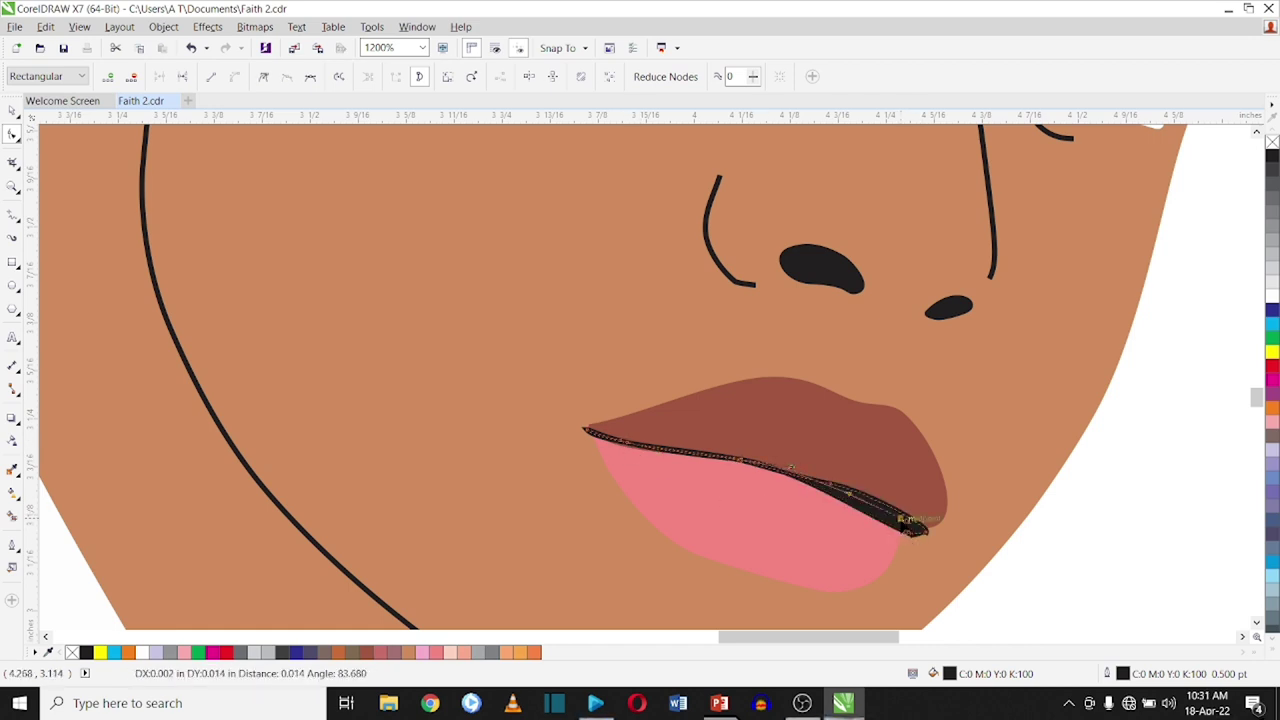
left_click_drag(904, 521, 909, 532)
key("Delete")
scroll(925, 538, "up", 3)
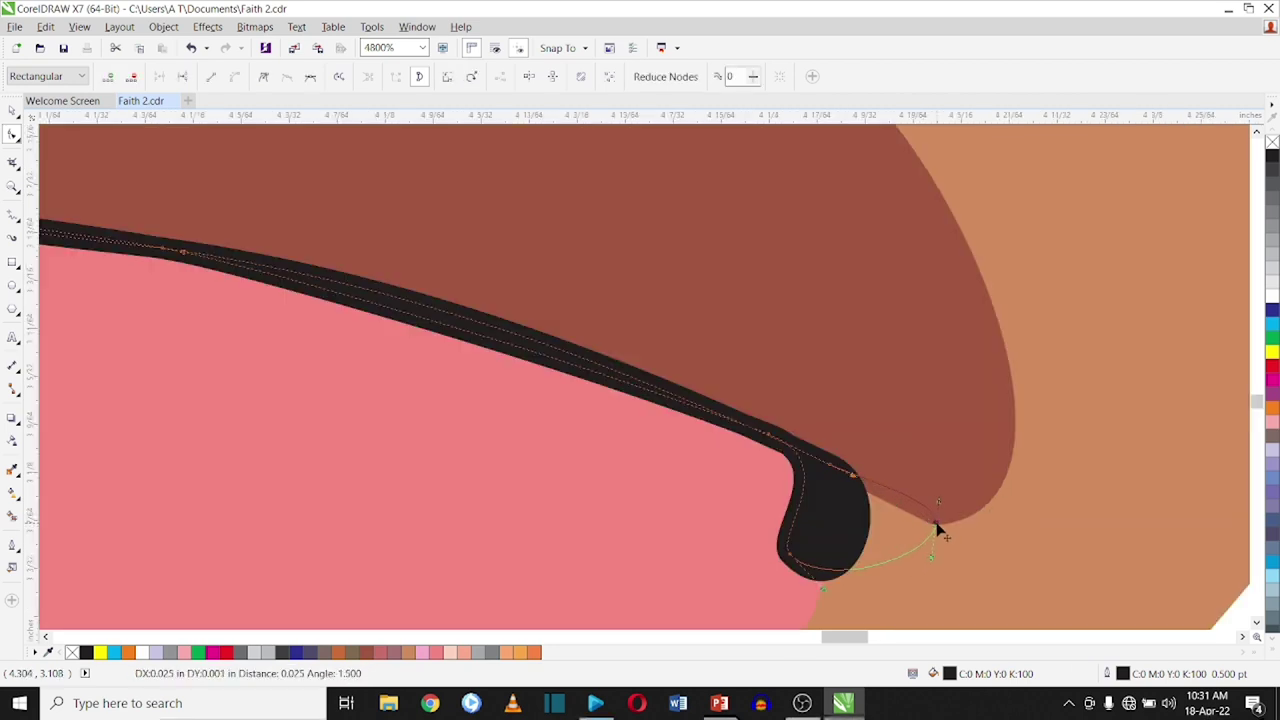
left_click_drag(937, 529, 877, 560)
left_click_drag(854, 546, 845, 553)
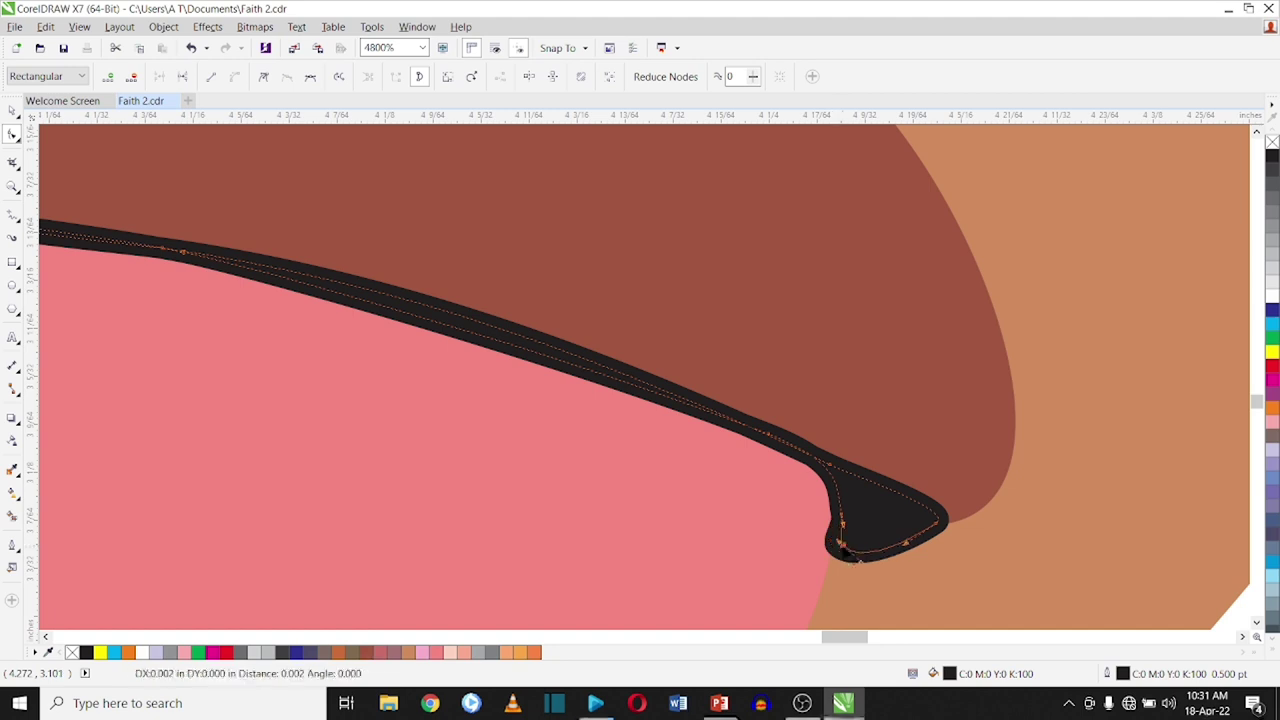
double_click(456, 320)
scroll(120, 251, "down", 4)
scroll(172, 236, "up", 2)
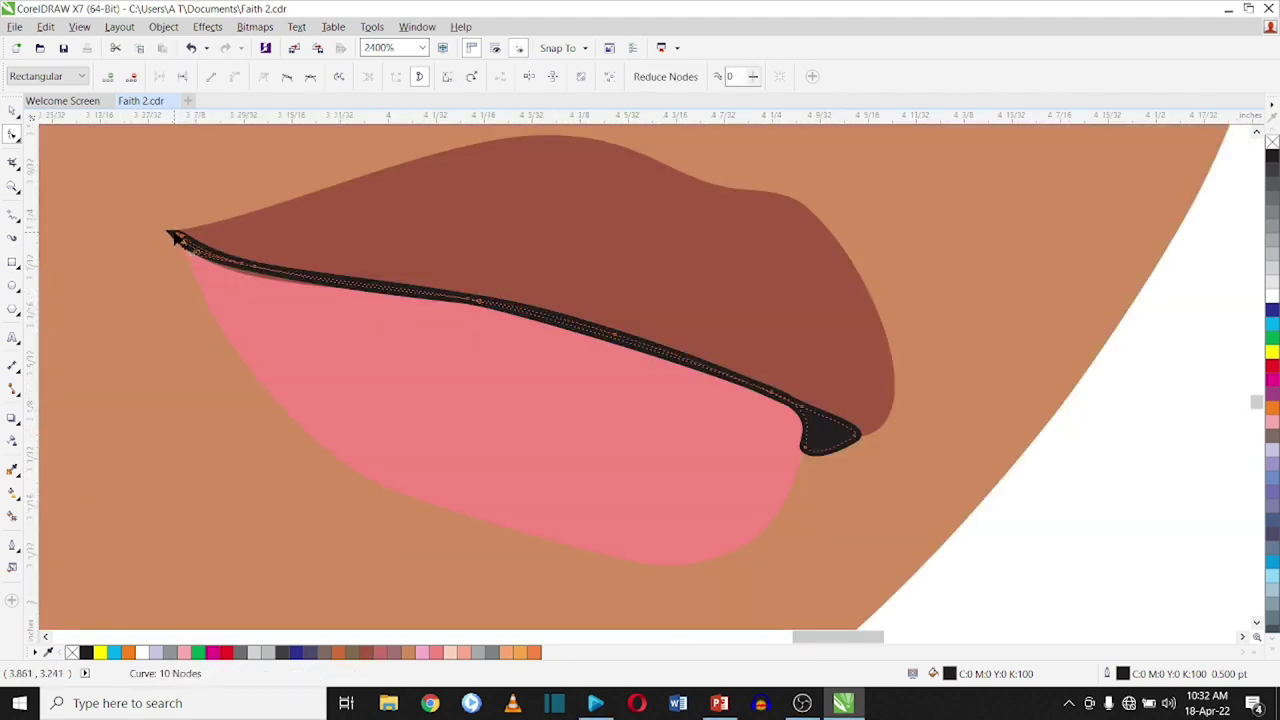
key("space")
scroll(289, 354, "down", 10)
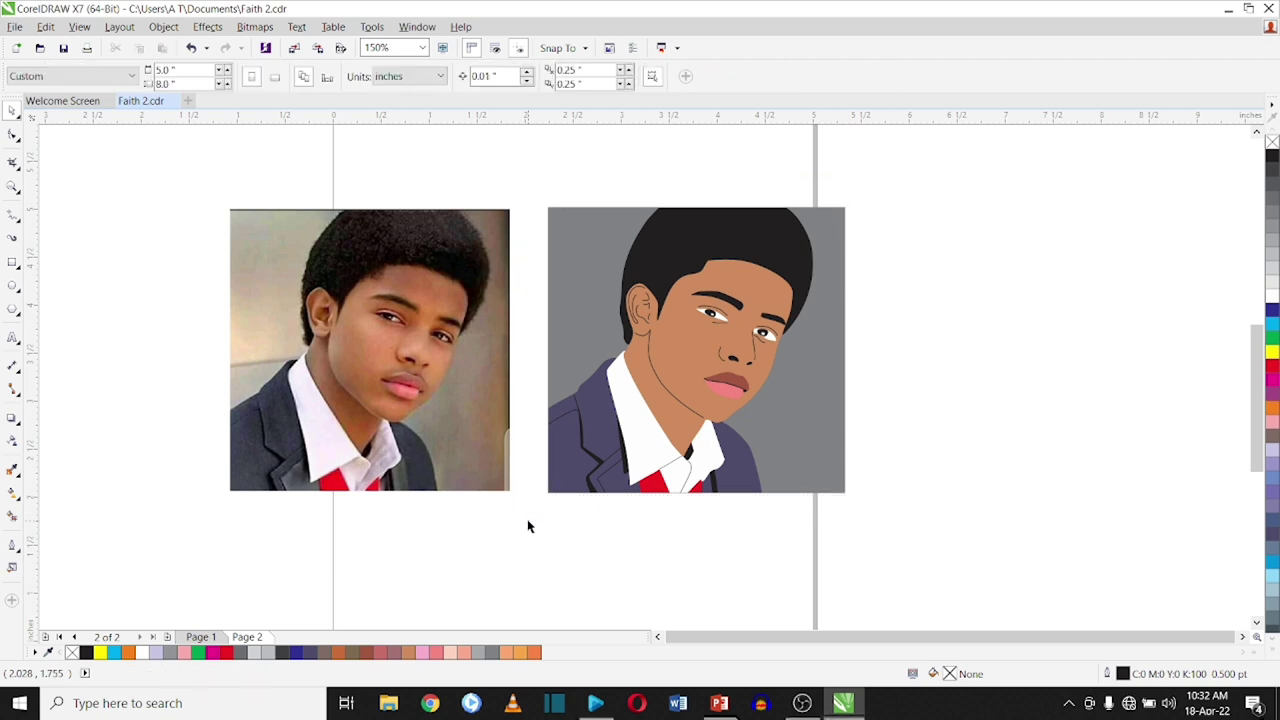
- Enlarge the grey-framed portrait from its top-right and bottom-right corners
left_click_drag(527, 519, 912, 174)
left_click_drag(848, 202, 903, 157)
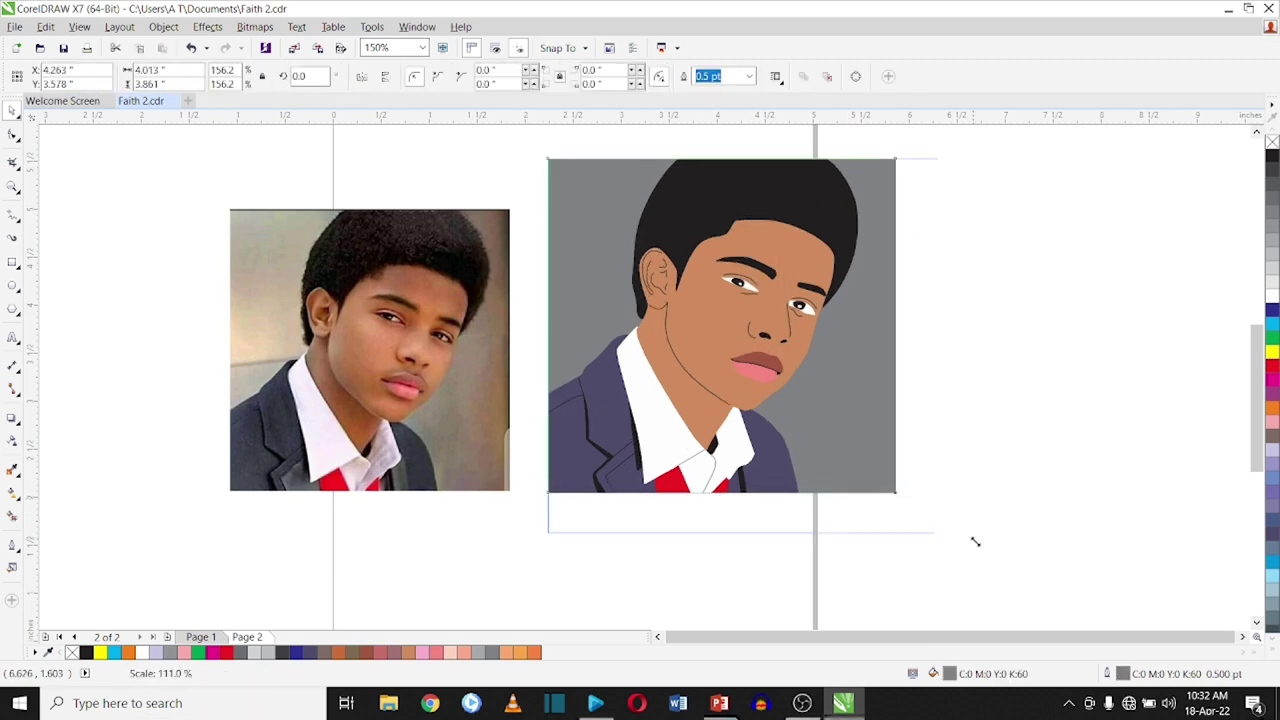
left_click_drag(903, 493, 983, 576)
left_click(1053, 544)
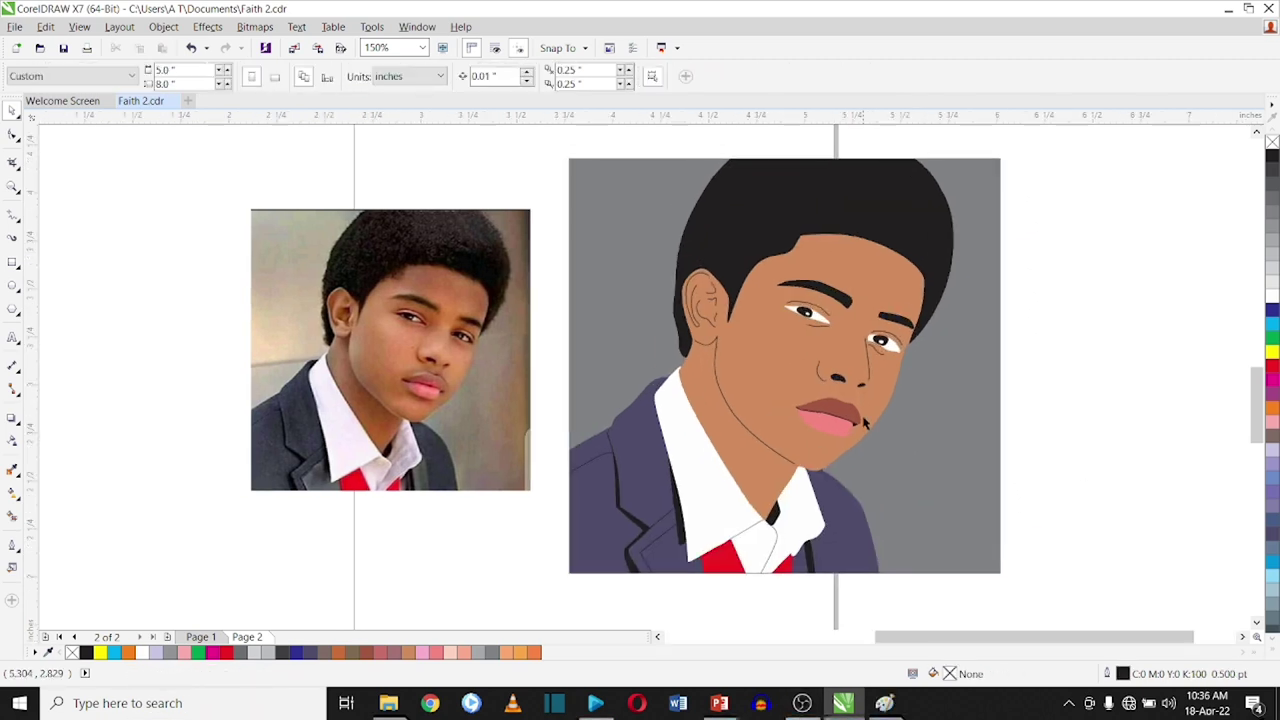
scroll(855, 445, "up", 2)
scroll(847, 447, "down", 2)
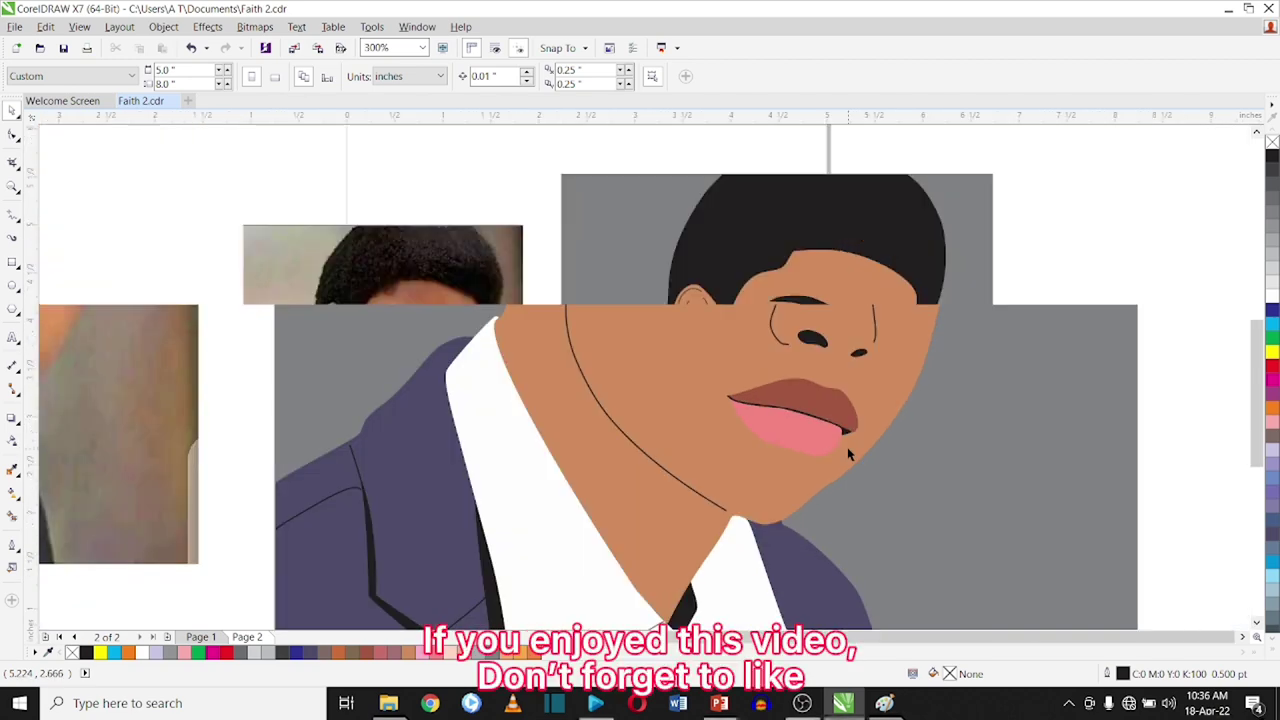